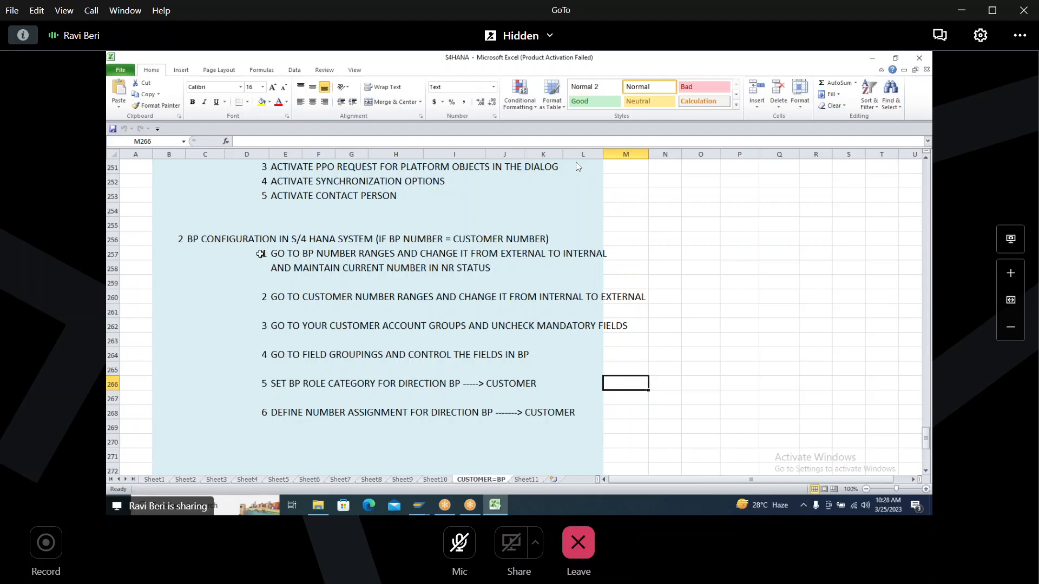
Step: Dismiss the Office activation notice and review the six BP configuration steps in rows 257 to 268 one by one
drag(283, 253, 537, 255)
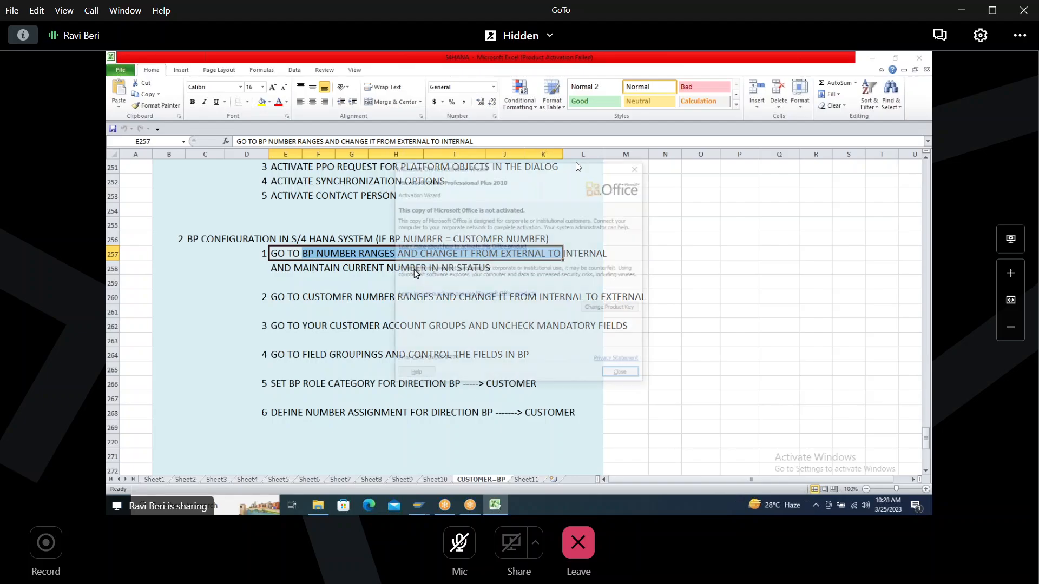
click(623, 375)
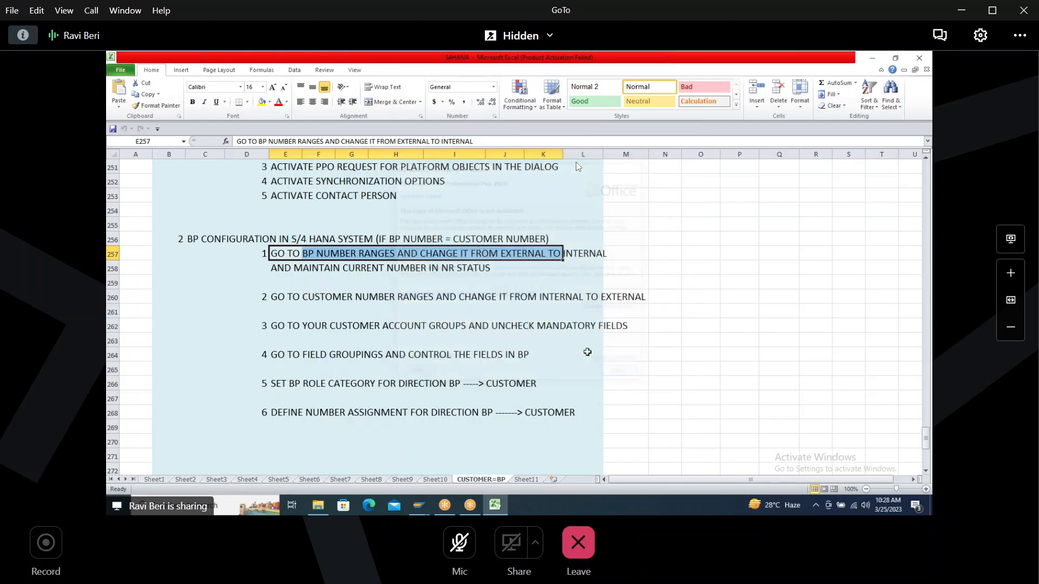
click(286, 280)
double_click(301, 268)
drag(302, 268, 501, 267)
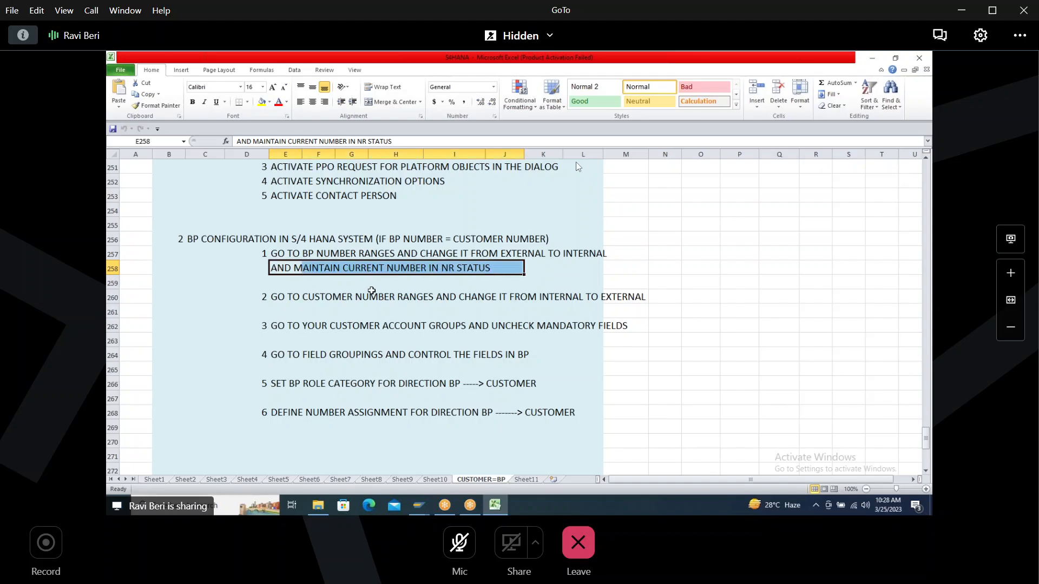
click(280, 295)
drag(280, 296, 666, 296)
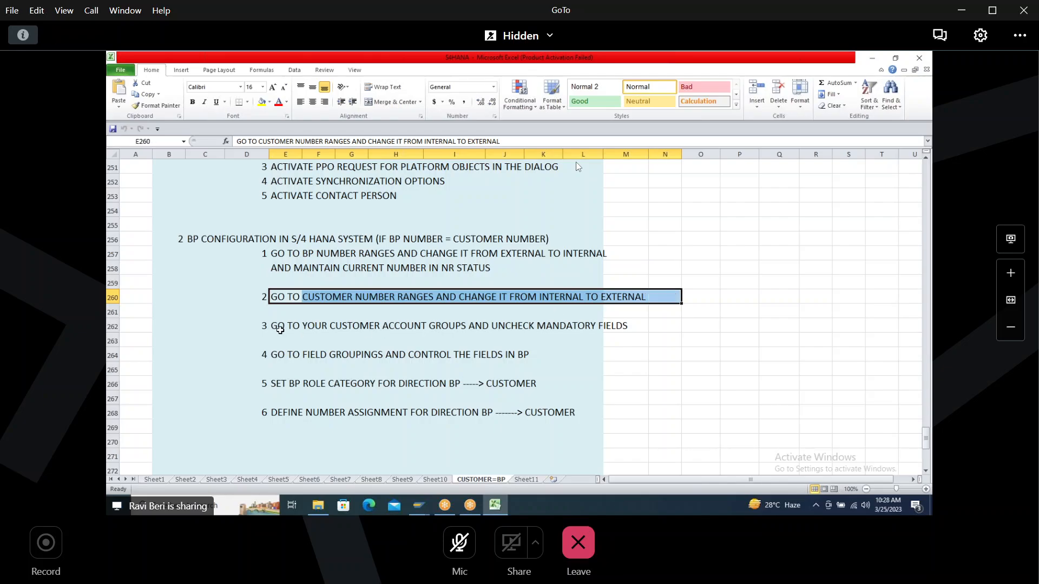
drag(276, 327, 648, 323)
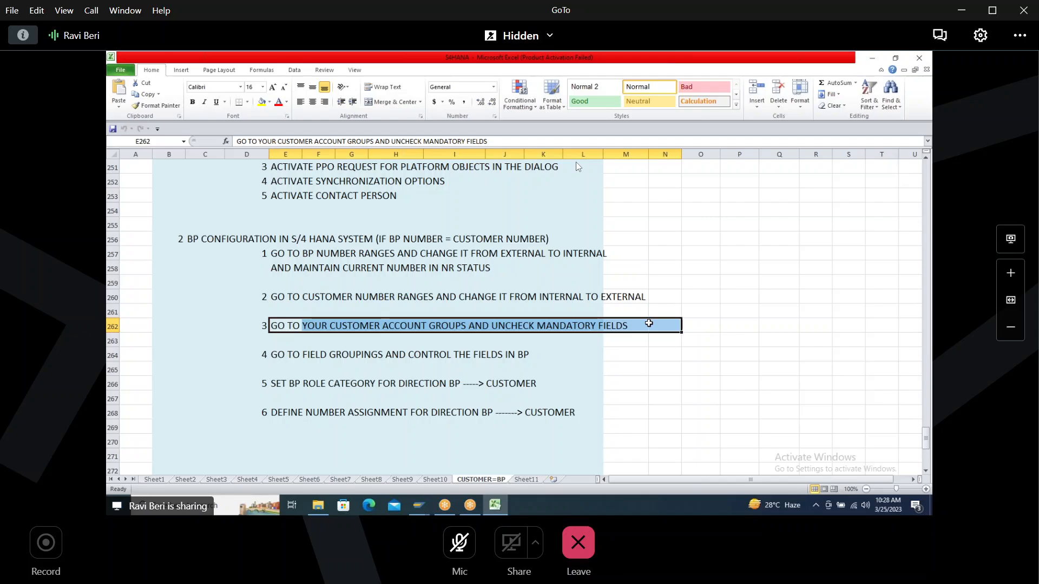
drag(281, 357, 536, 351)
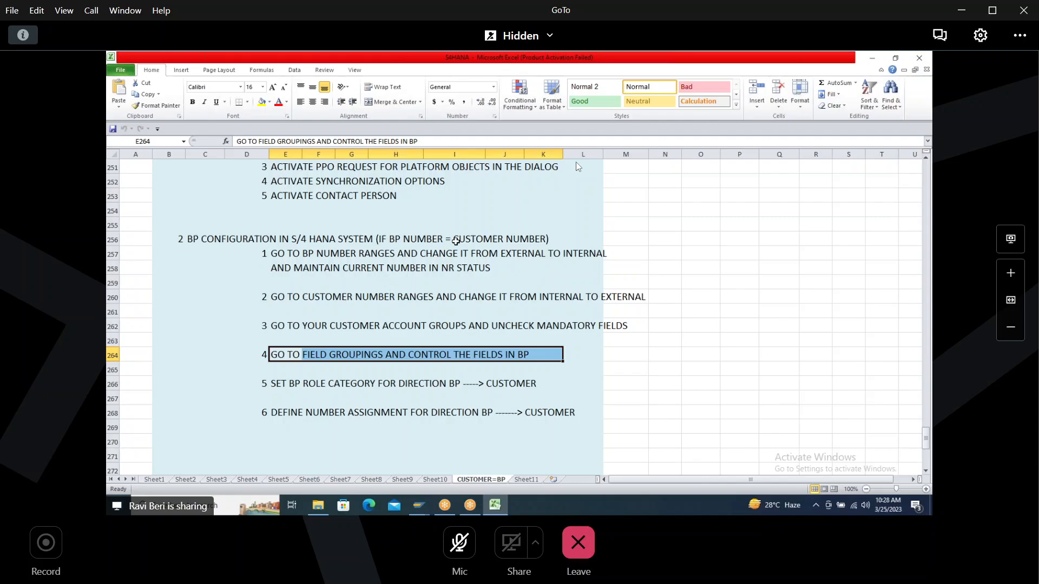
drag(275, 388, 557, 385)
drag(277, 414, 583, 418)
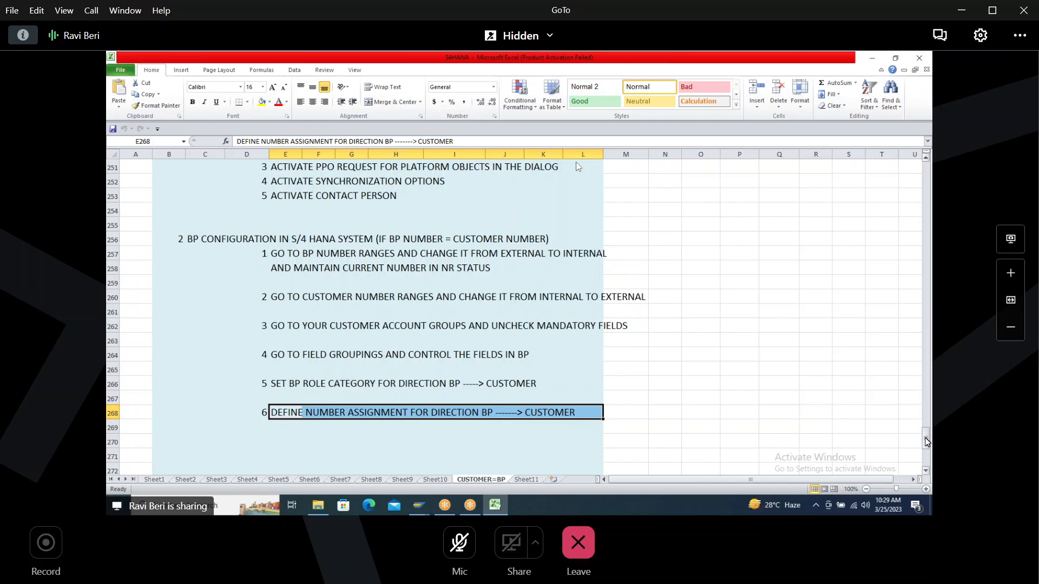
Step: Review the S/4HANA application and HANA database headings, the BP activation steps and the BP configuration list in rows 244 to 263
drag(927, 442, 928, 434)
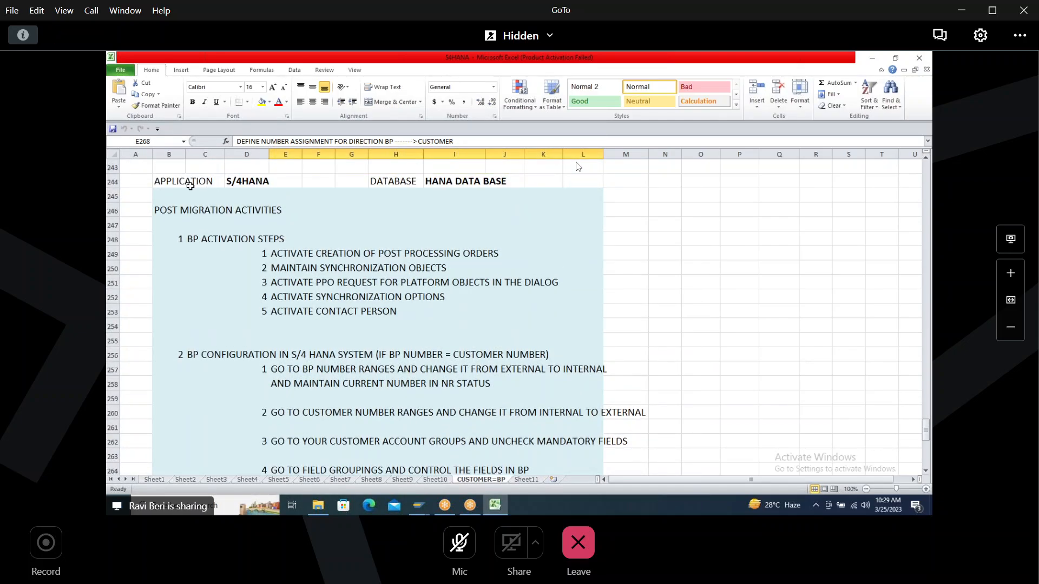
drag(190, 185, 254, 182)
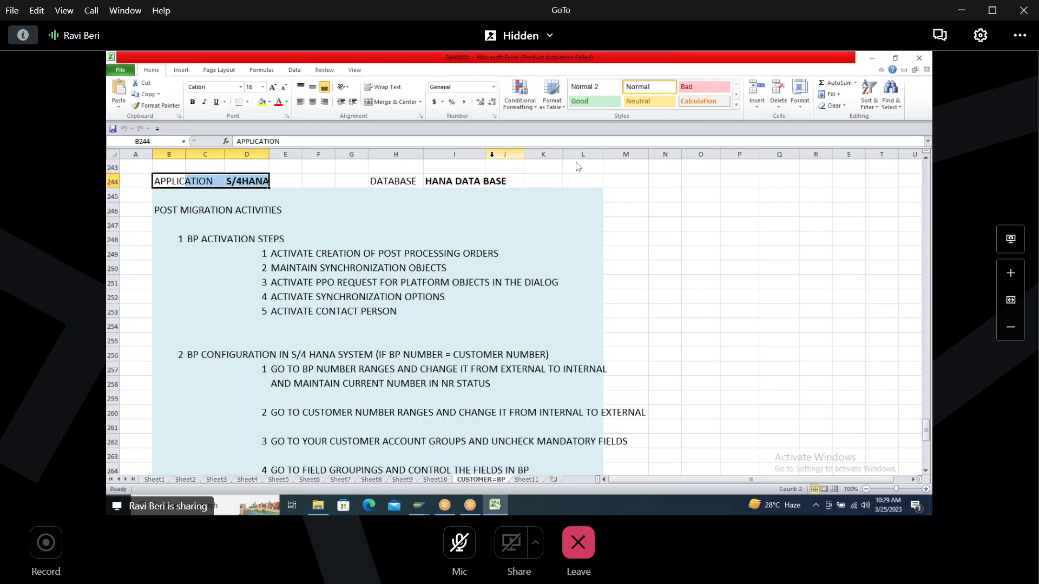
drag(432, 182, 544, 167)
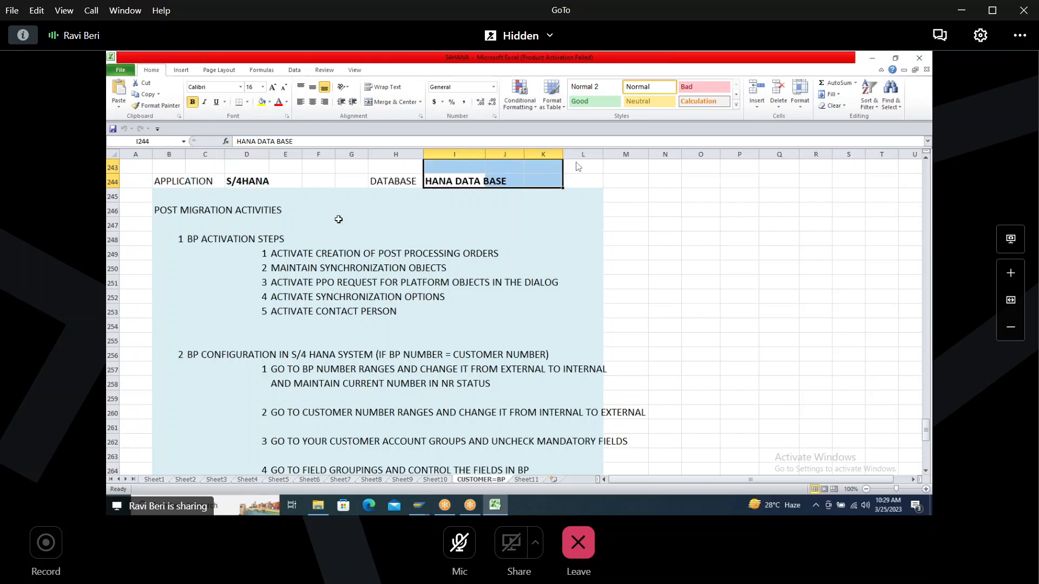
drag(176, 238, 549, 308)
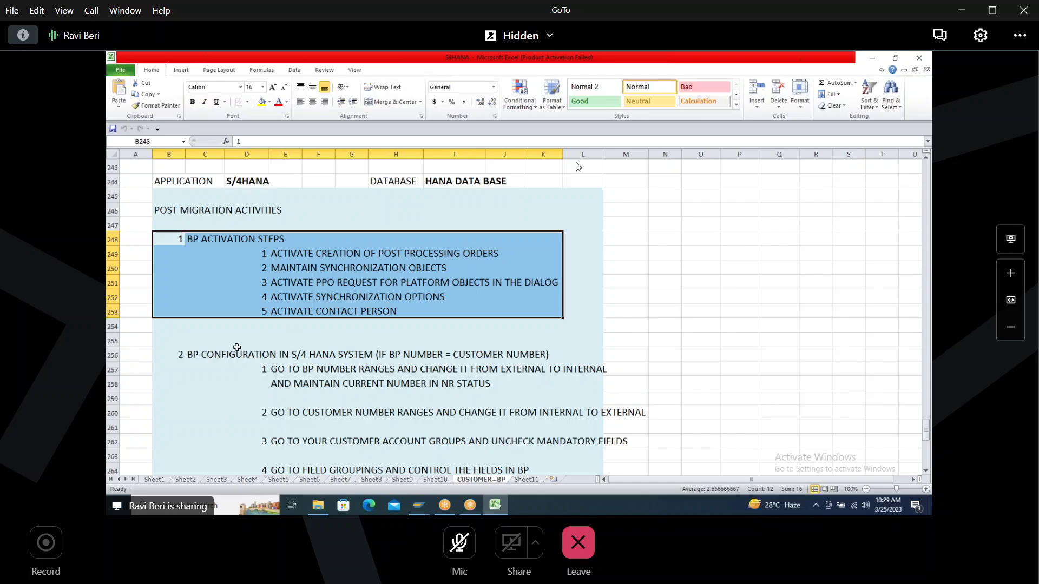
drag(178, 354, 619, 457)
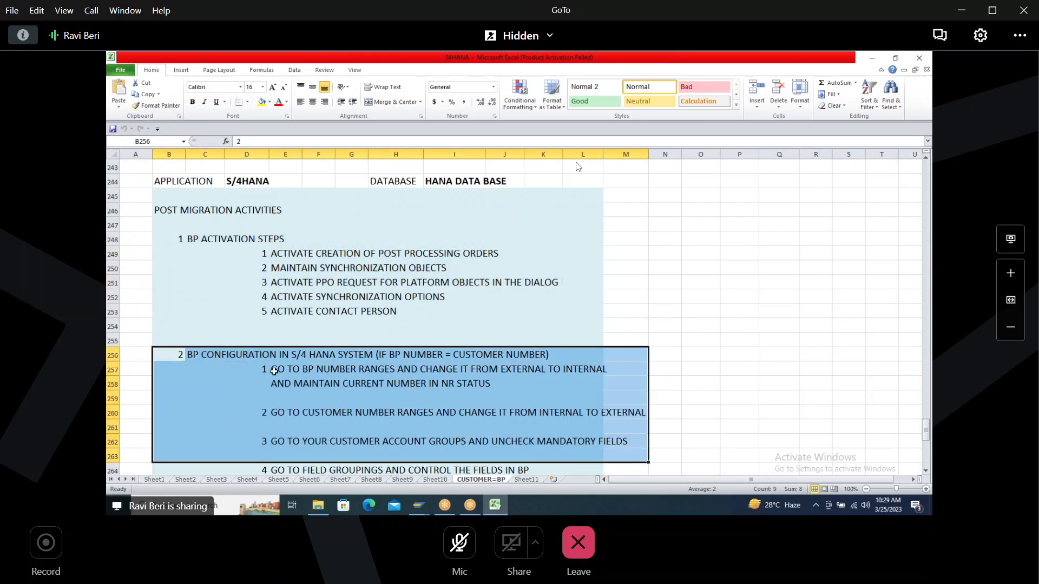
drag(273, 371, 644, 414)
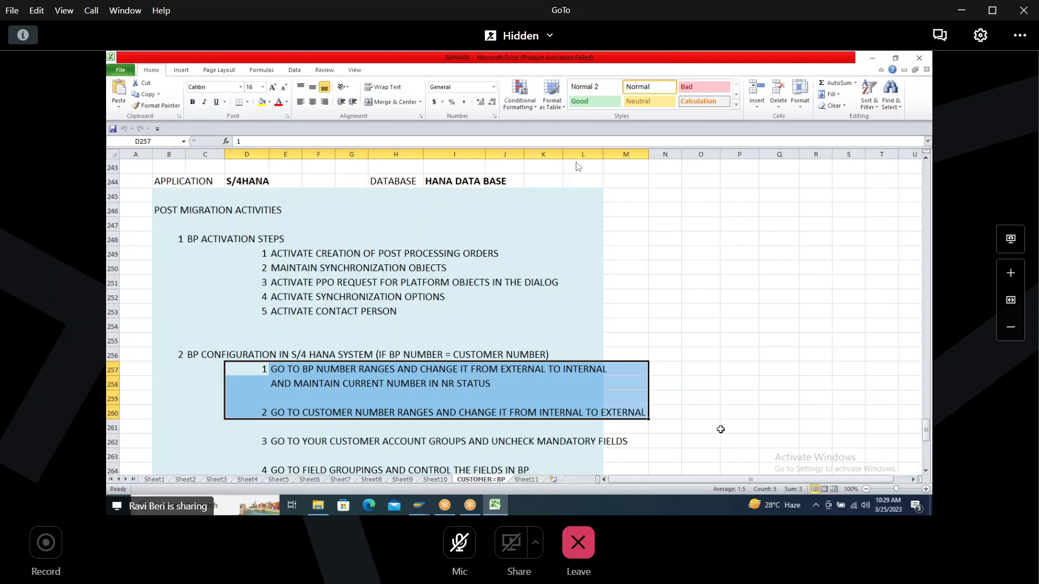
Step: Add post-migration activity 3 in row 271, with 3 in B271 and CREDIT MANAGEMENT MIGRATION STEPS in C271
scroll(927, 475, down, 4)
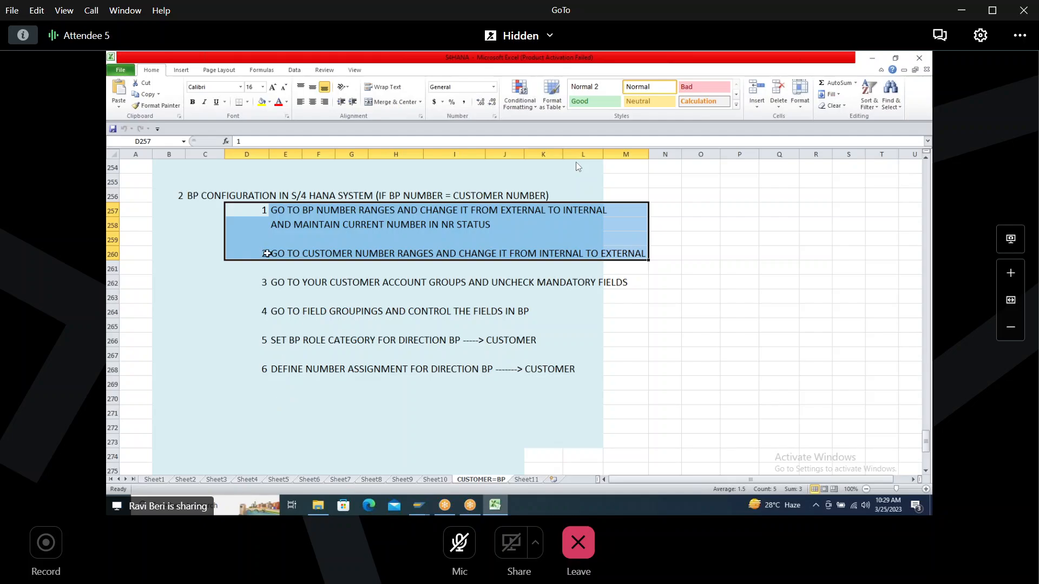
click(168, 410)
text(3)
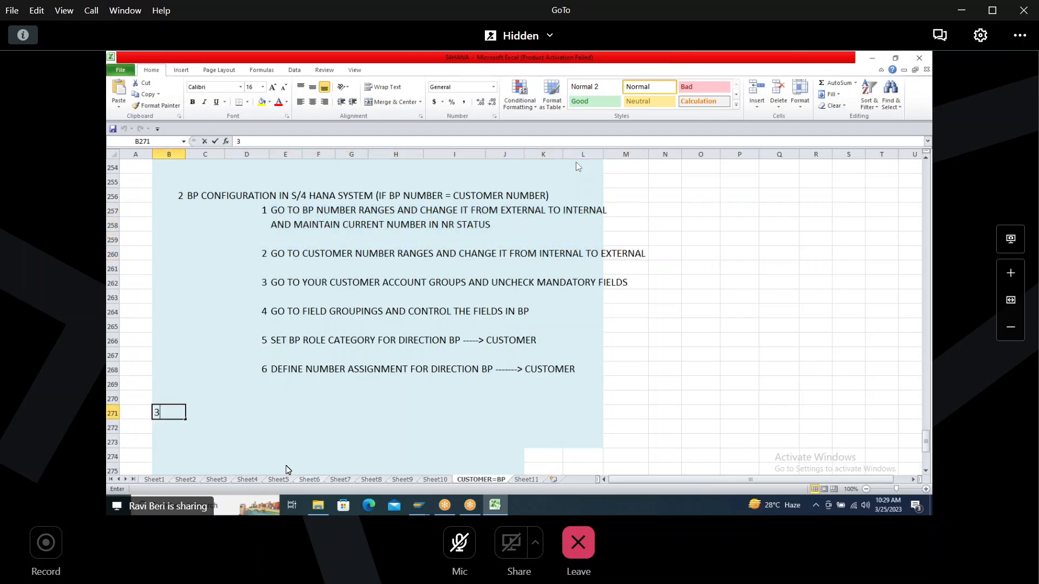
key(Tab)
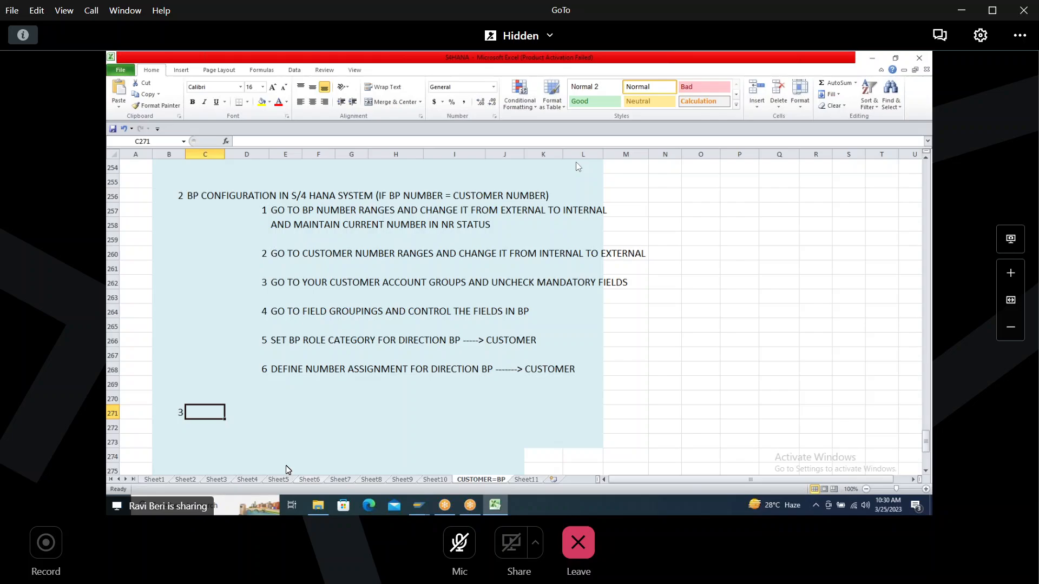
text(CREDIT)
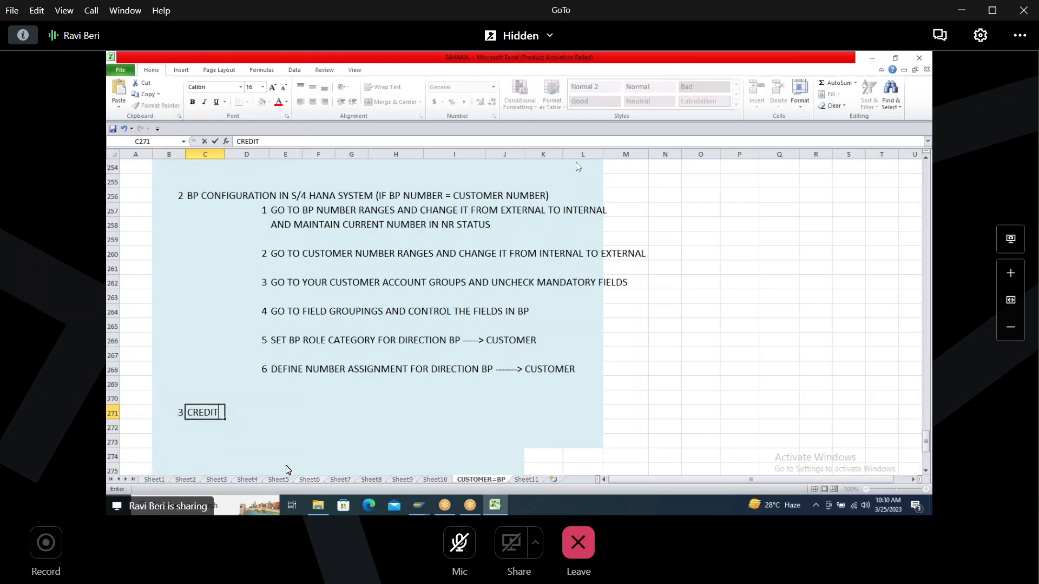
text( MAN)
key(BackSpace)
text(NAGEMENT)
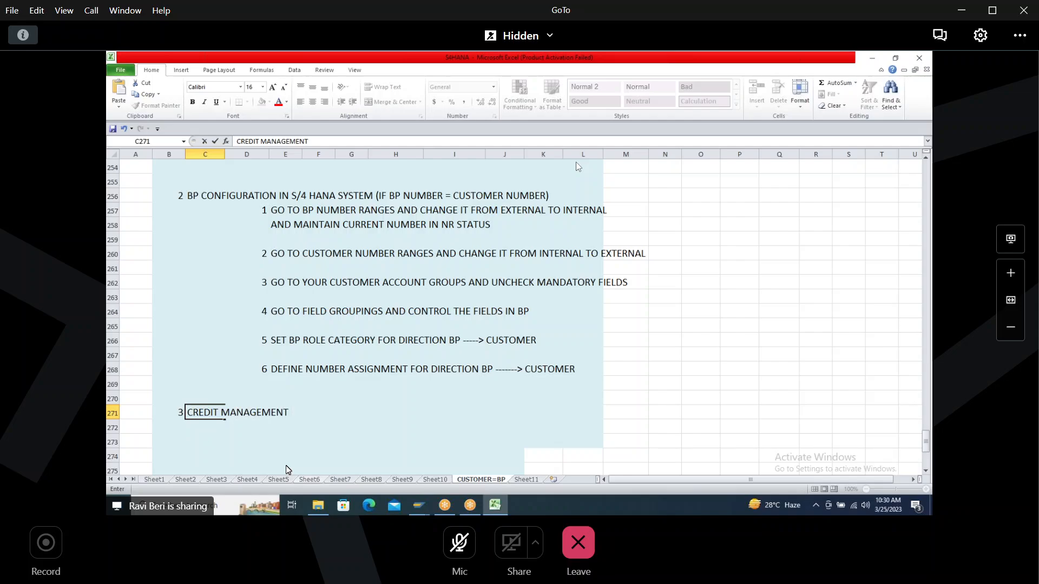
text( MIGRATION STE)
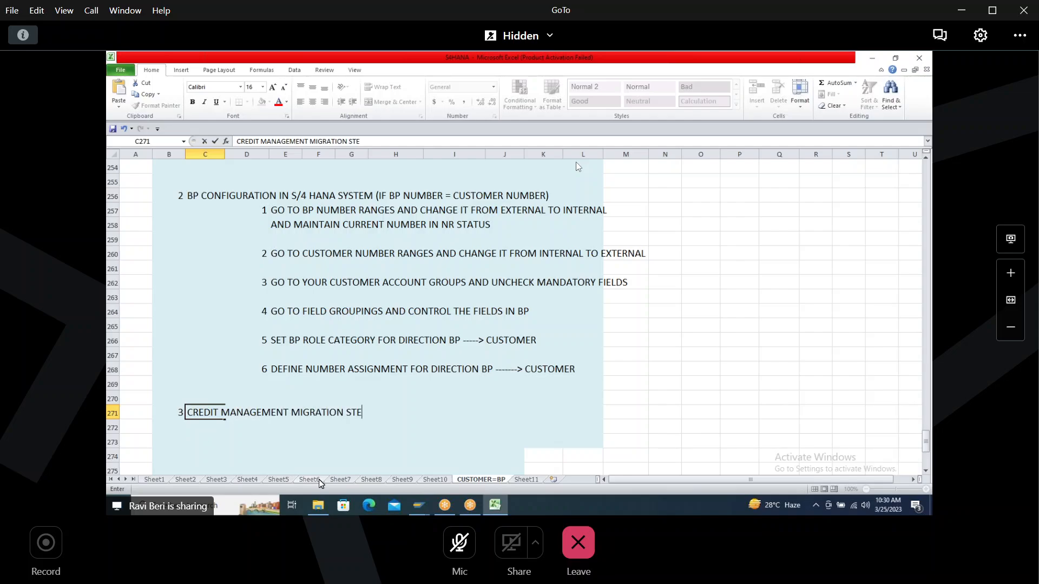
text(PS)
click(825, 201)
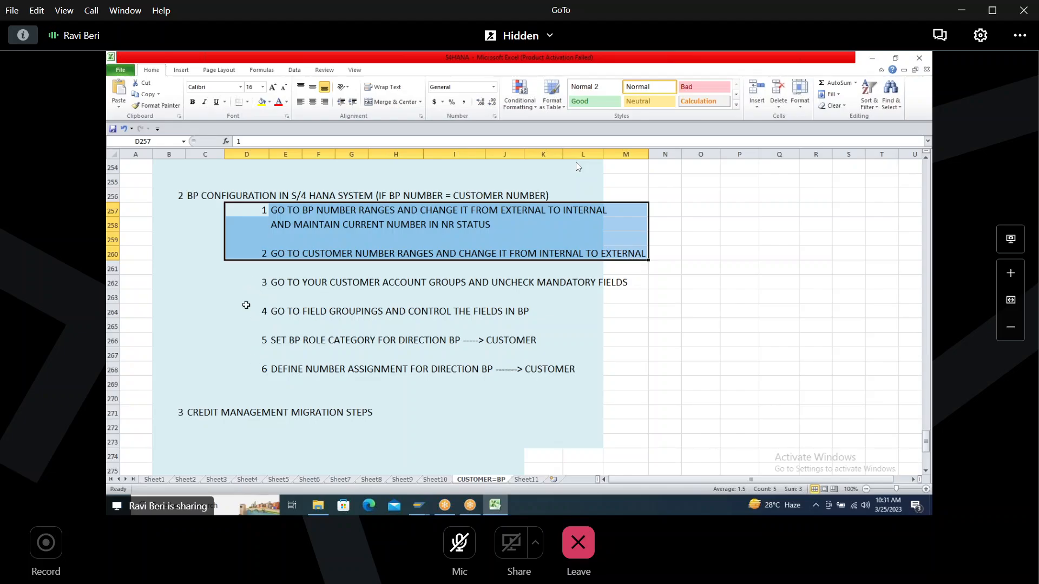
Step: Review BP configuration steps 1 to 6 again and examine the customer and BP number range tables below them
drag(244, 281, 615, 368)
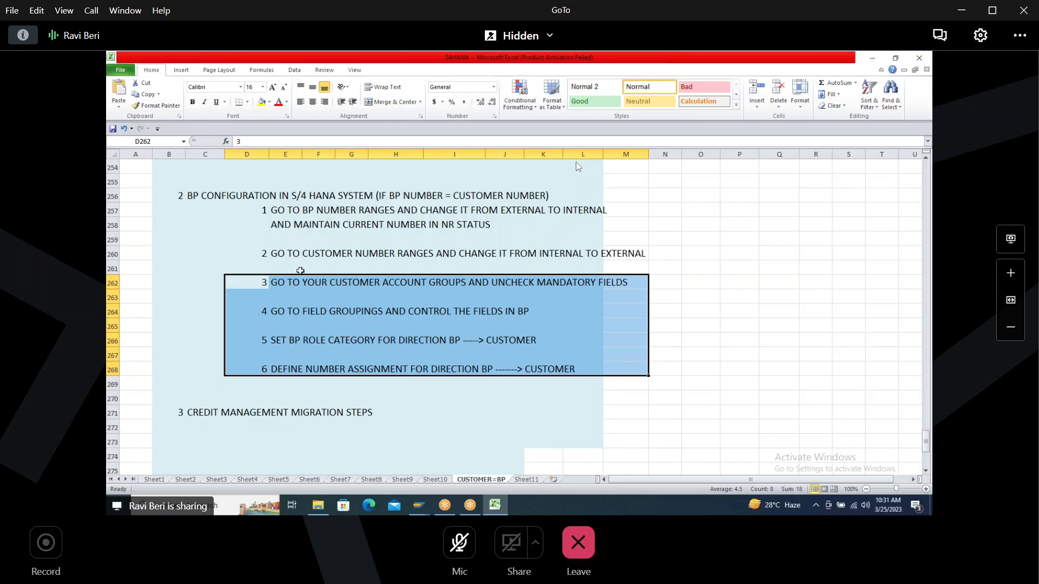
click(253, 209)
drag(253, 209, 619, 250)
click(693, 345)
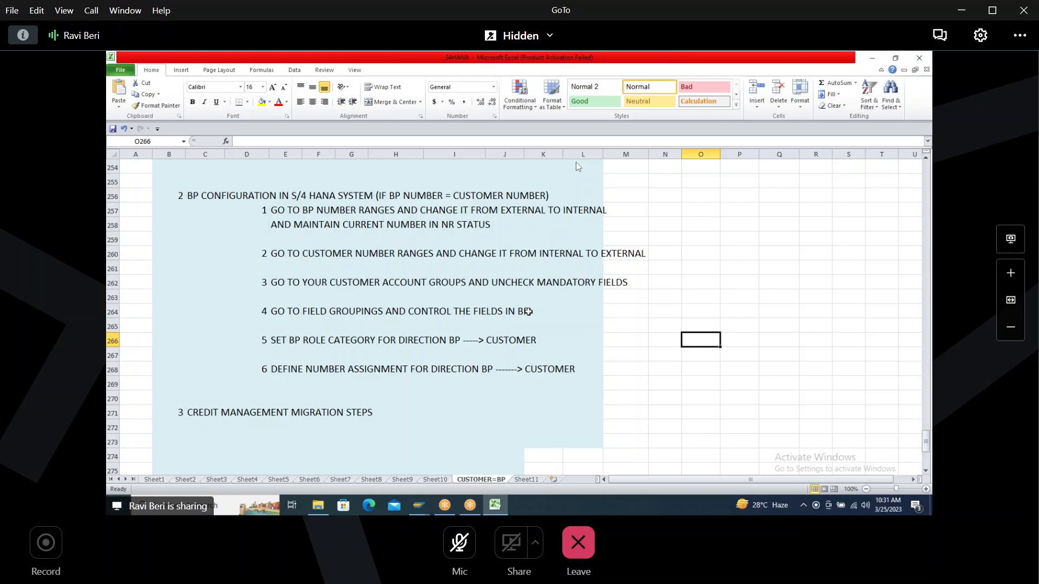
drag(253, 212, 641, 254)
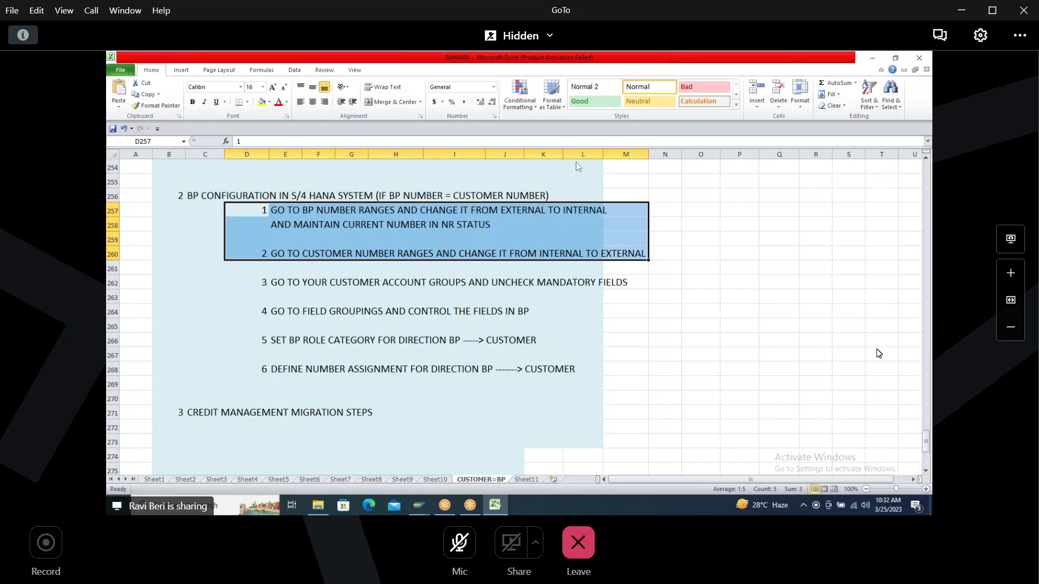
click(926, 472)
click(926, 471)
scroll(926, 472, down, 4)
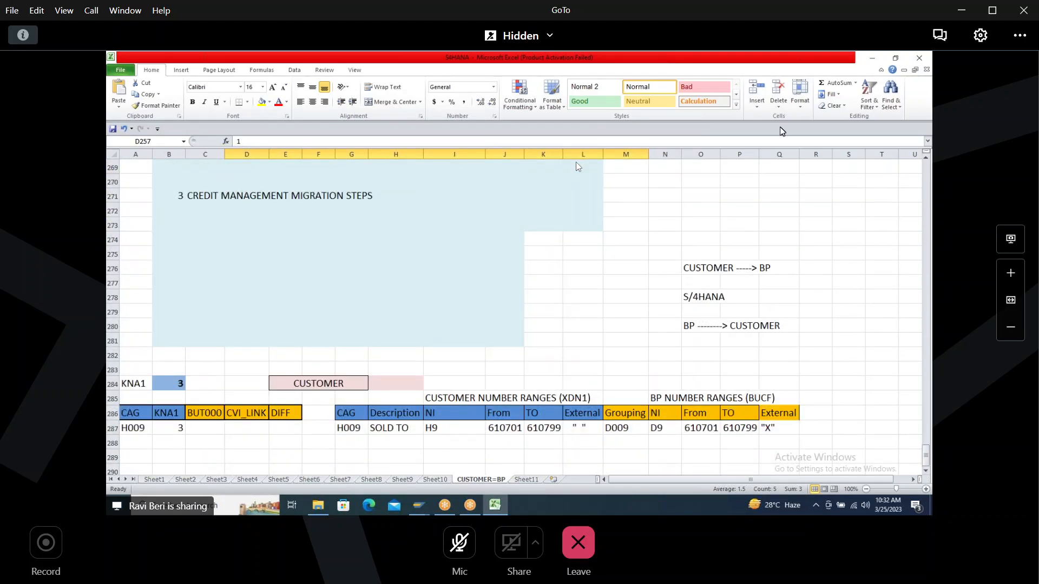
click(747, 92)
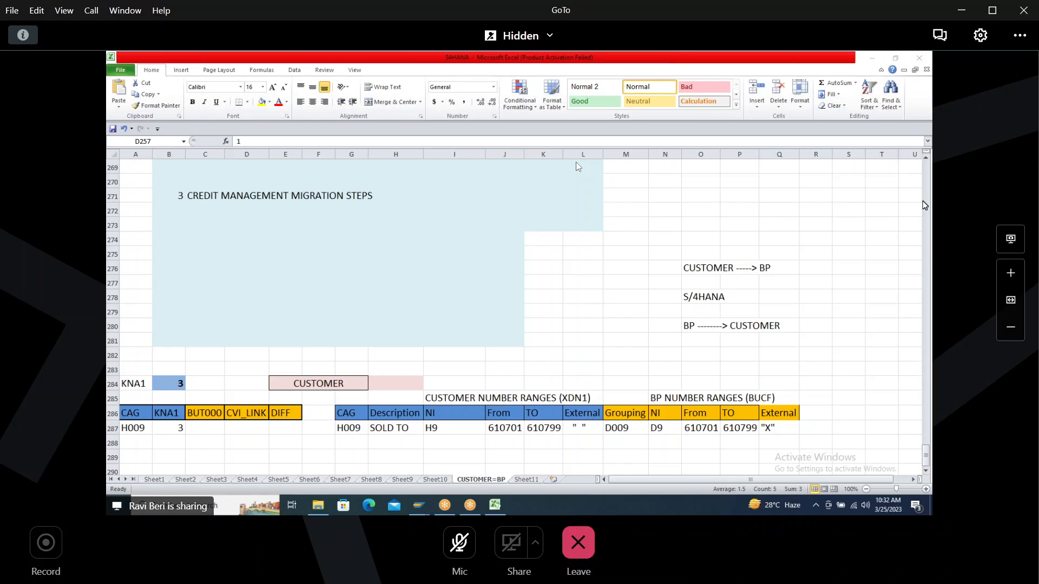
click(926, 158)
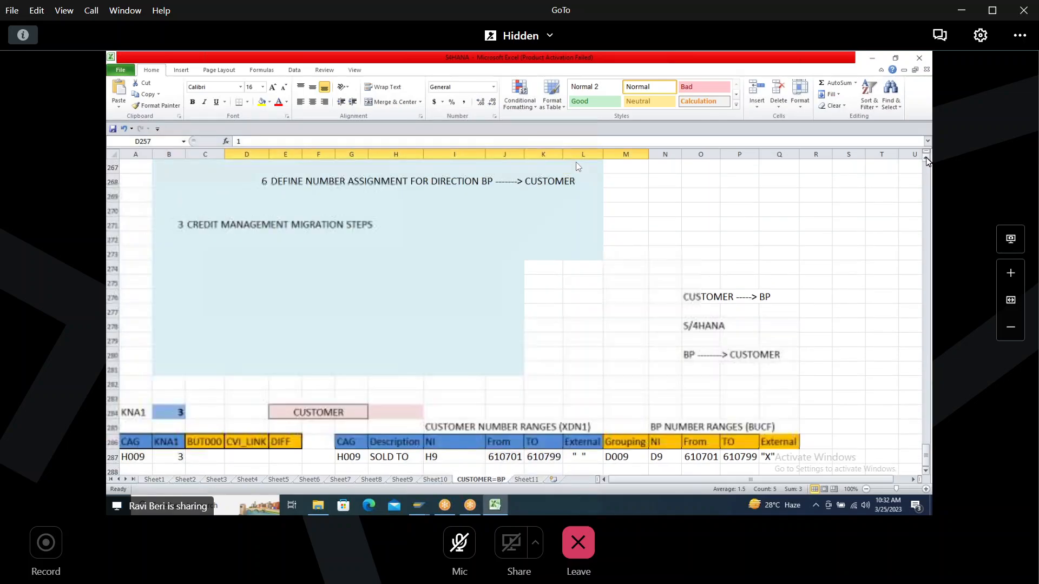
click(212, 258)
click(248, 263)
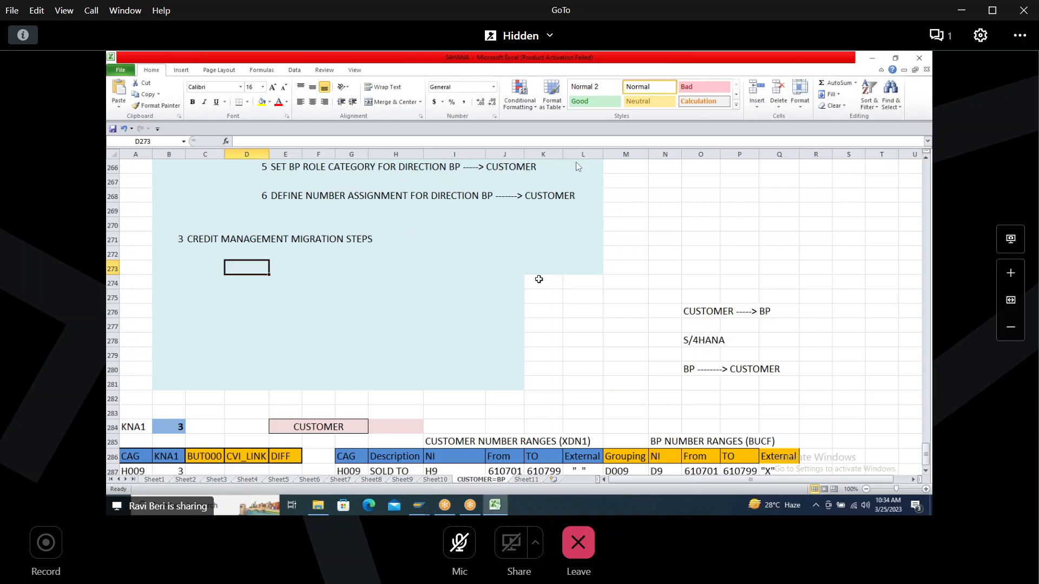
Step: Fill cells K274:L281 with an aqua shade one step darker than the surrounding block
drag(539, 279, 589, 381)
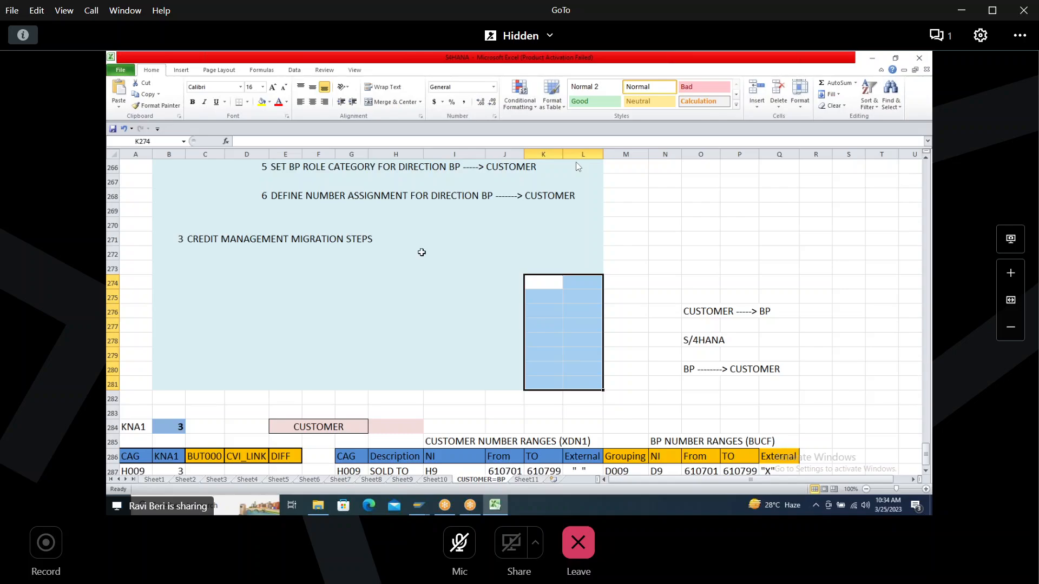
click(269, 107)
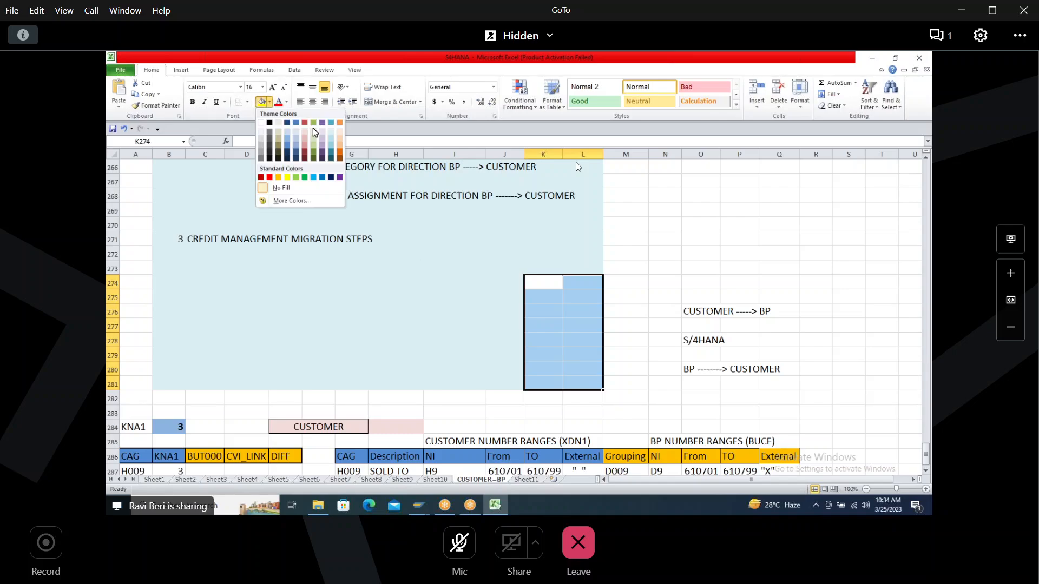
click(330, 135)
click(729, 70)
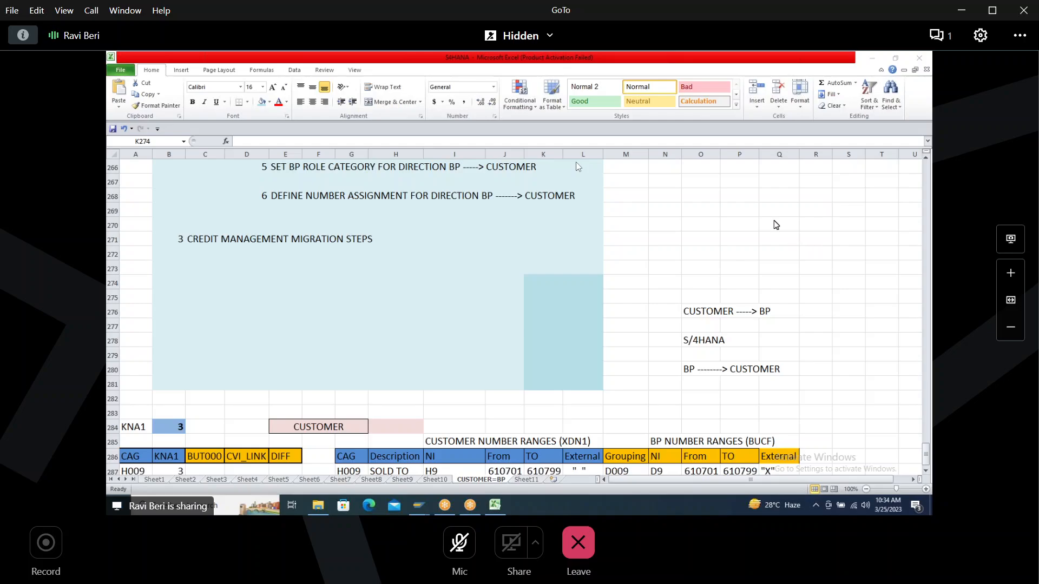
Step: Fill cells K274:L281 with the lightest aqua theme colour to match the surrounding block
click(533, 288)
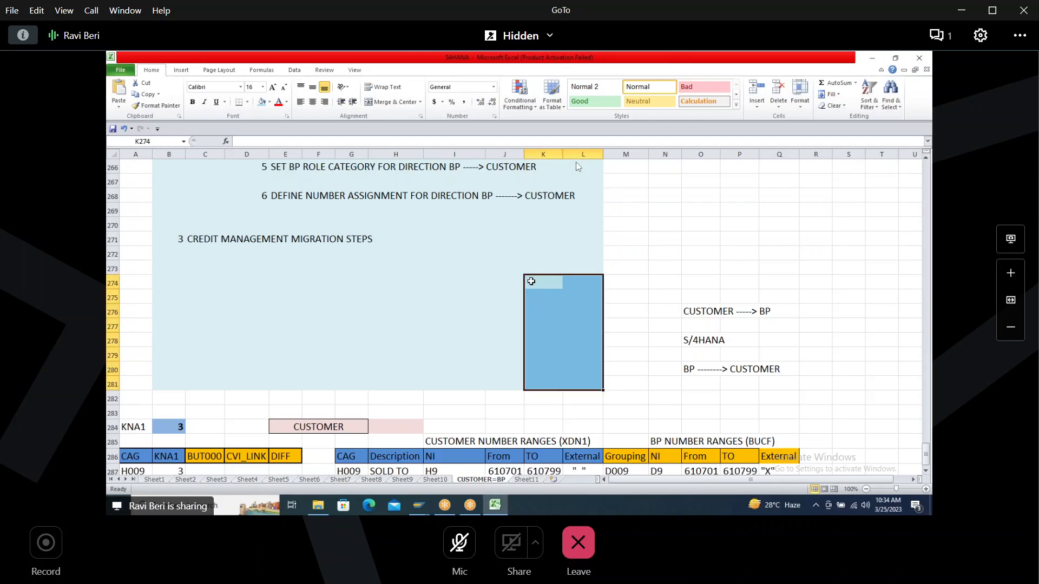
drag(529, 280, 591, 384)
click(269, 103)
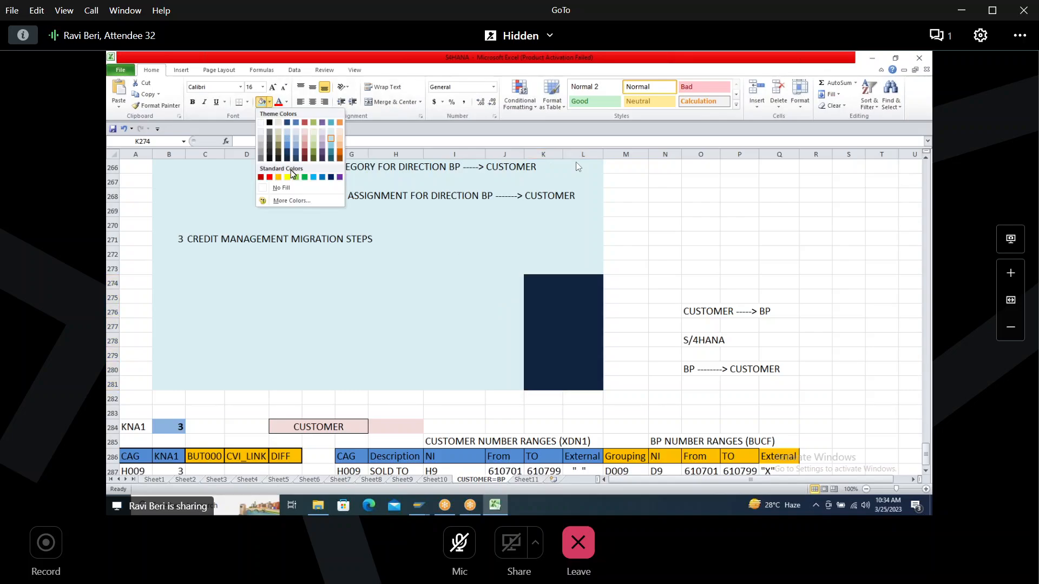
click(331, 132)
click(529, 250)
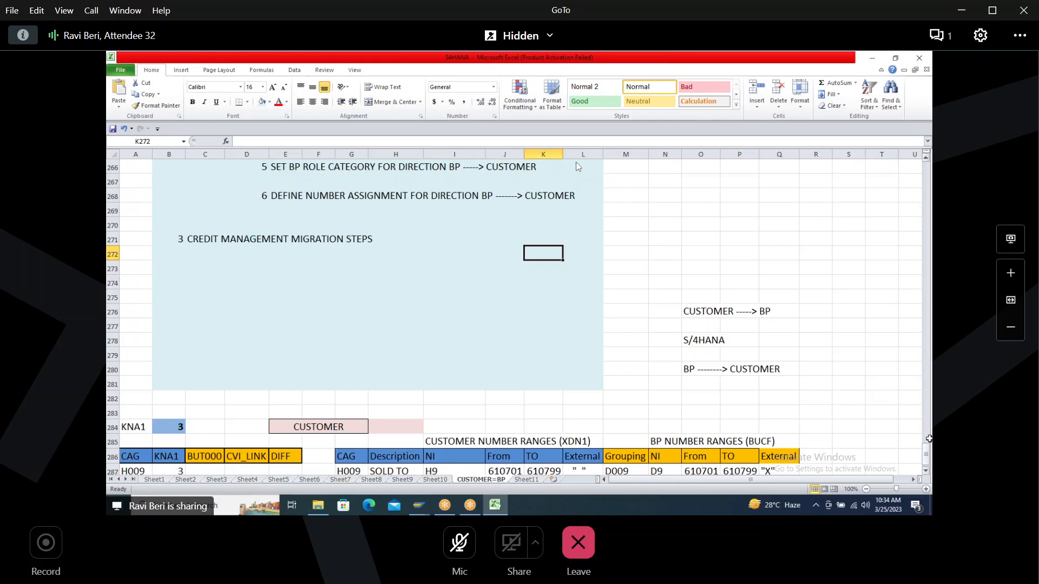
click(926, 471)
click(926, 471)
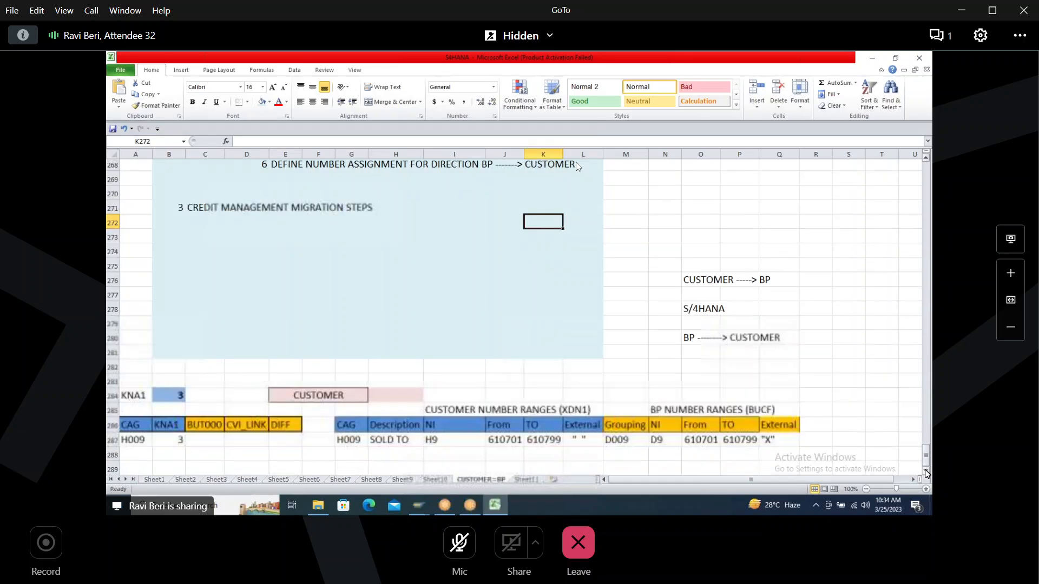
click(926, 471)
click(925, 471)
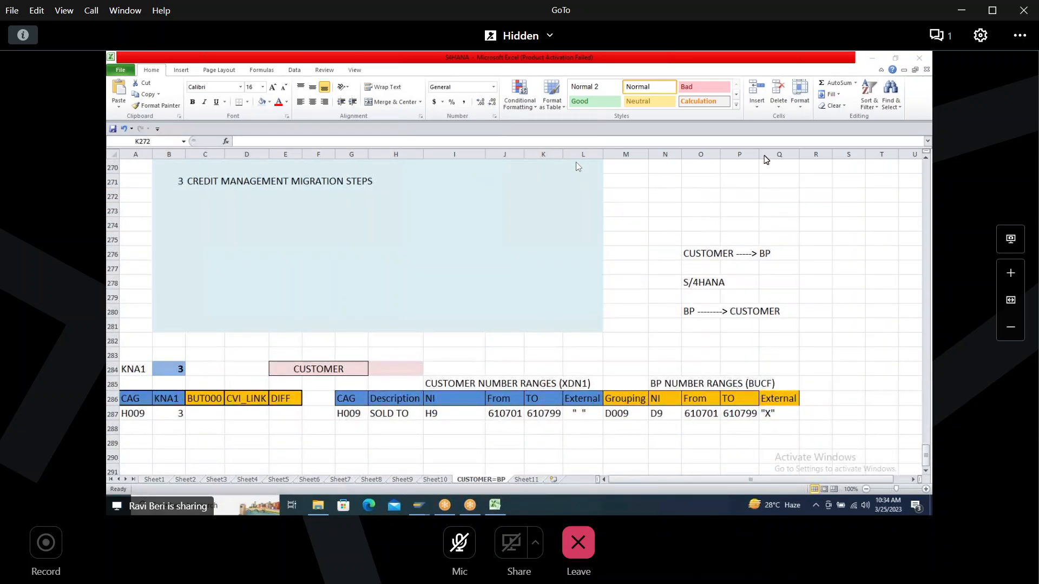
click(750, 96)
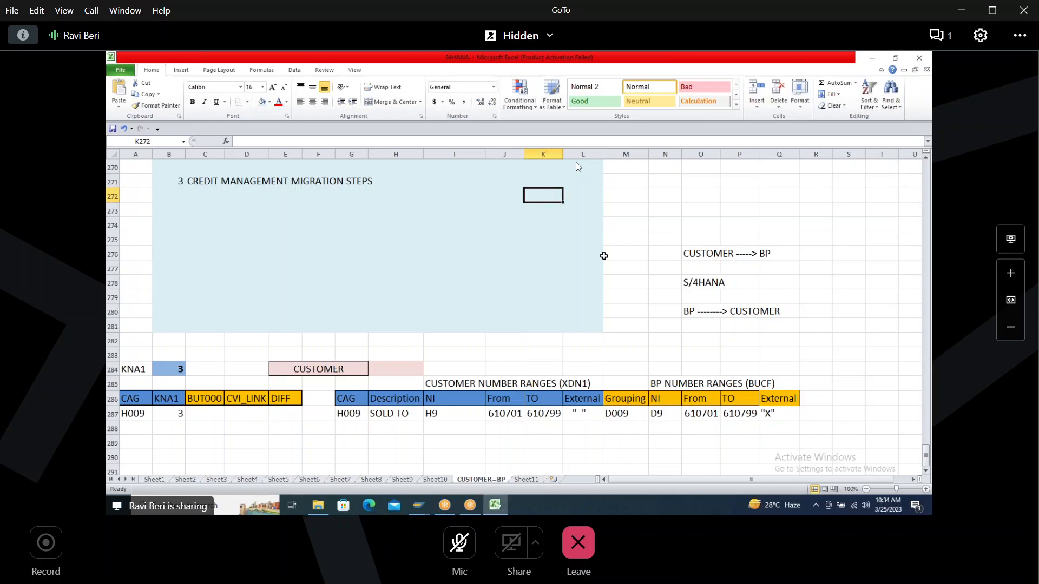
click(926, 159)
click(926, 159)
click(926, 159)
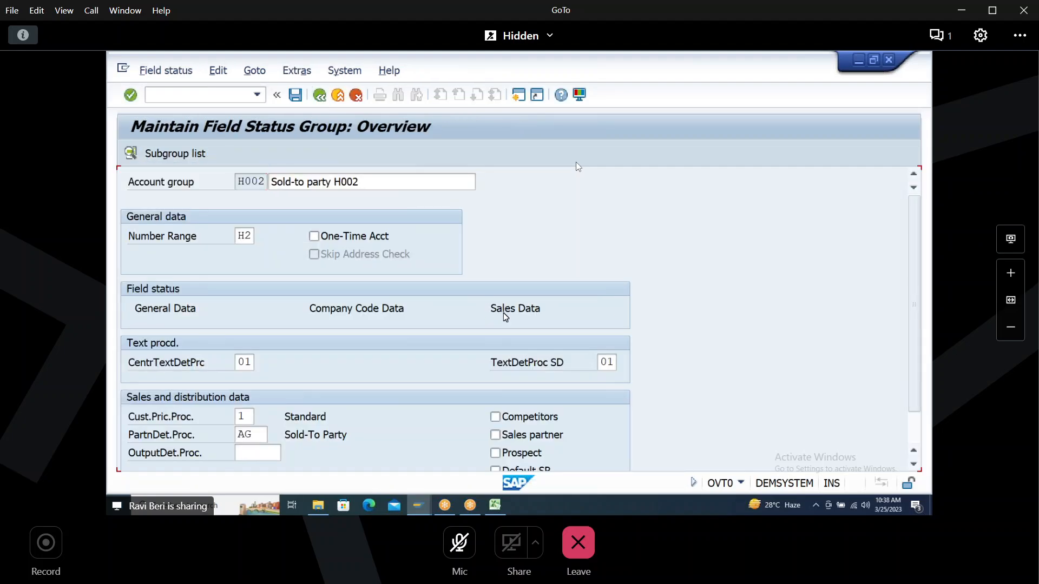
Step: In SAP, make Taxes and licenses an optional entry in the Billing sales field status of account group H002 and save
double_click(211, 327)
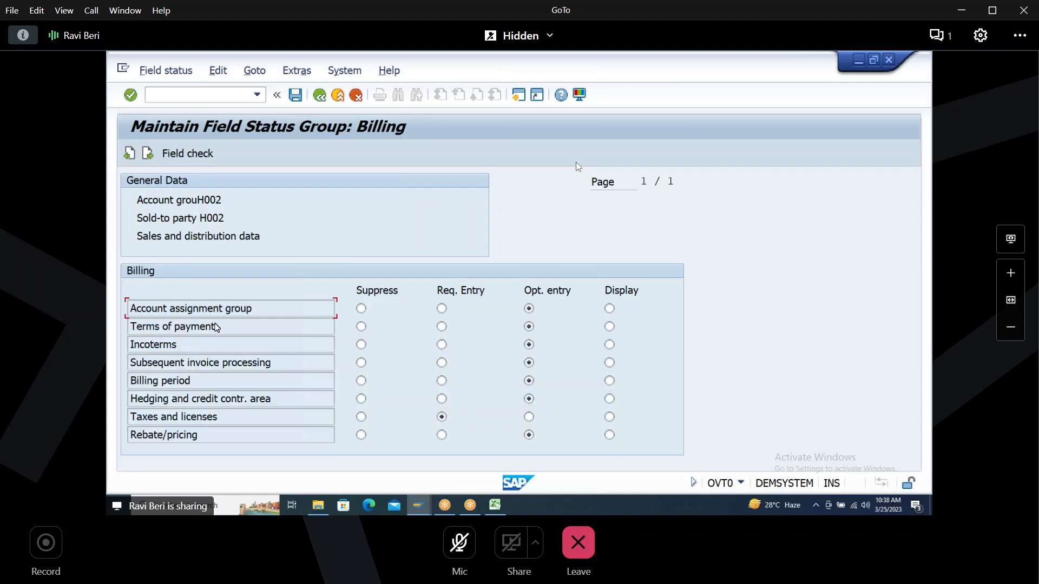
click(528, 416)
click(295, 95)
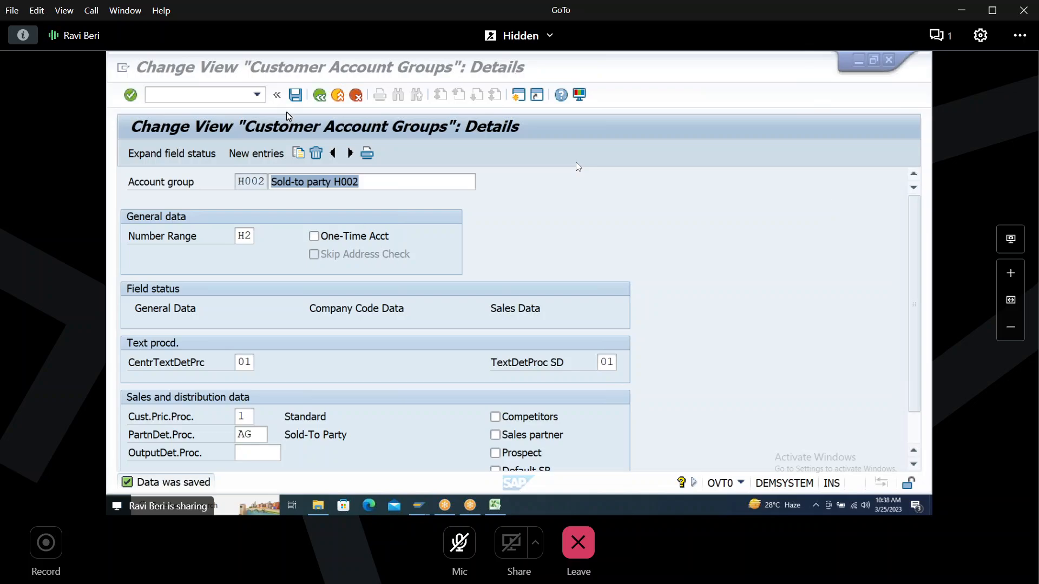
click(295, 96)
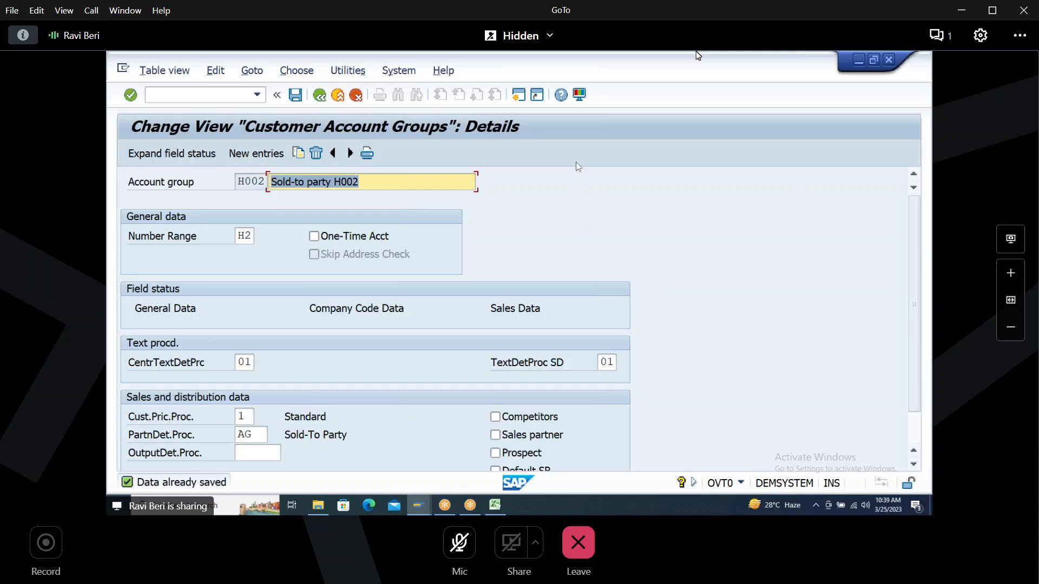
Step: Read the attendee's question in the GoTo meeting chat and close the chat
click(825, 199)
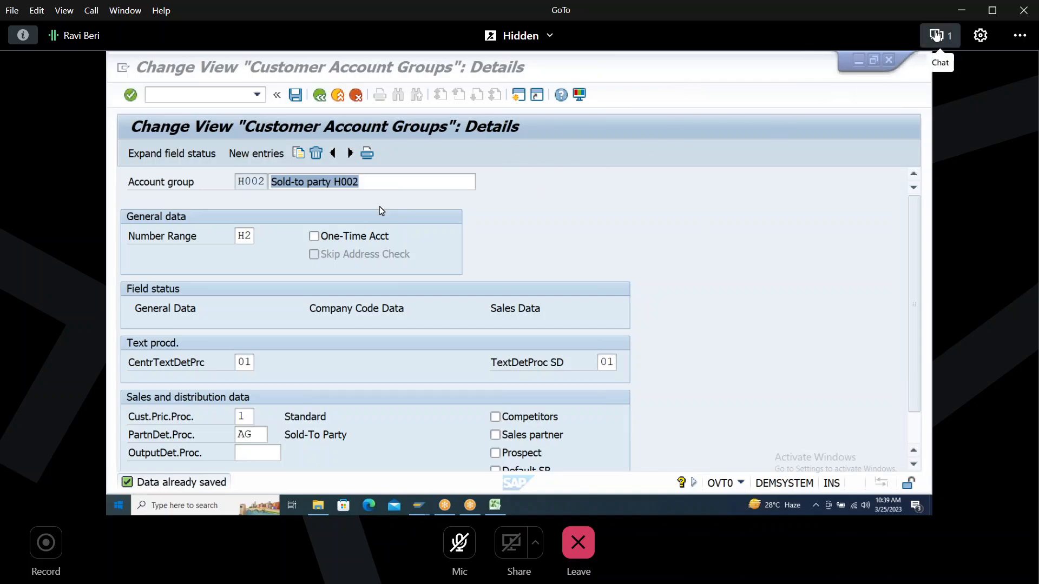
click(936, 36)
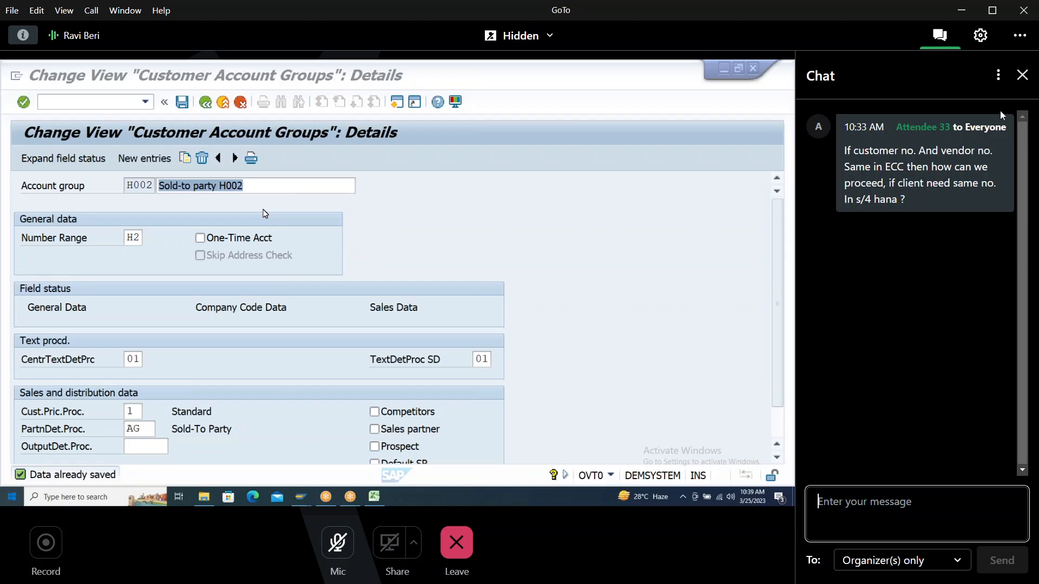
click(1022, 75)
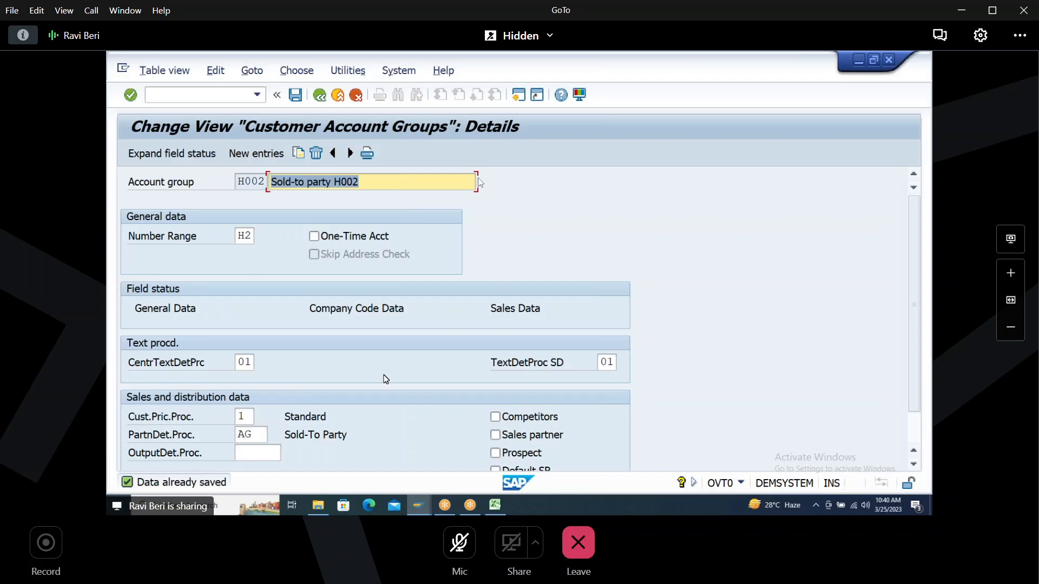
Step: Switch to the Excel notes and review BP configuration step 4 on field groupings in row 264
click(495, 506)
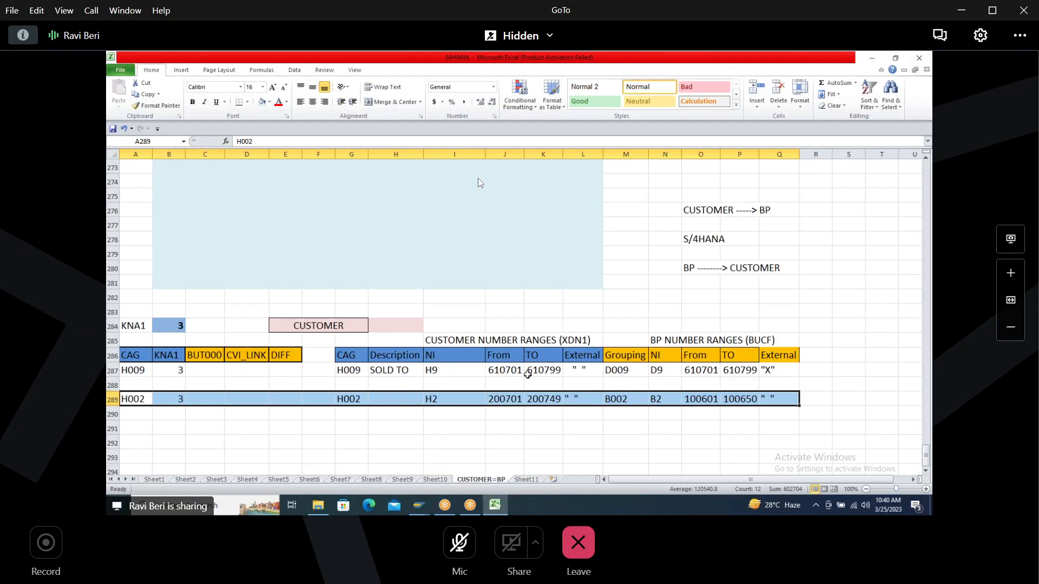
scroll(252, 363, up, 7)
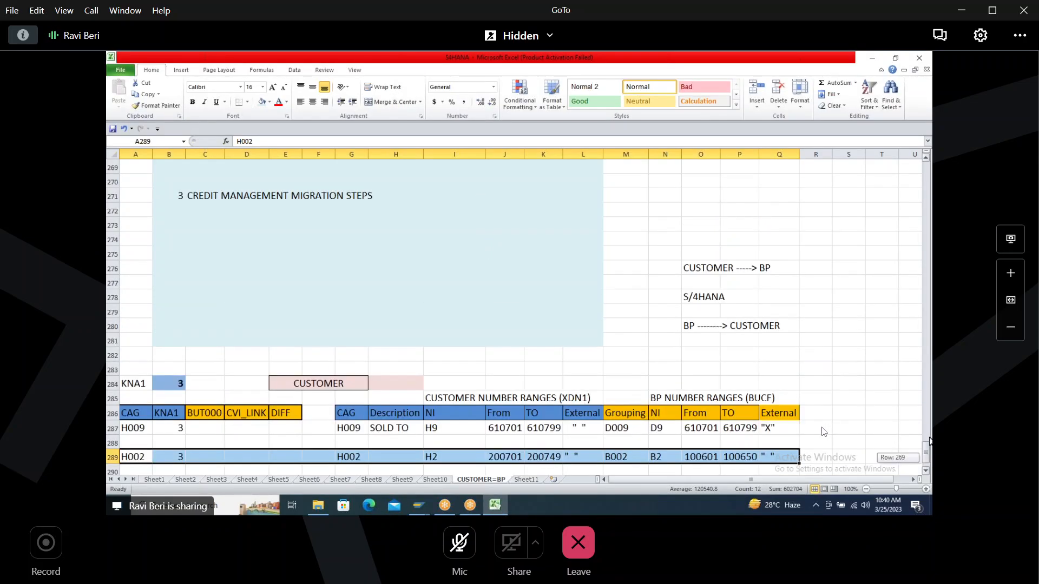
drag(247, 352, 559, 357)
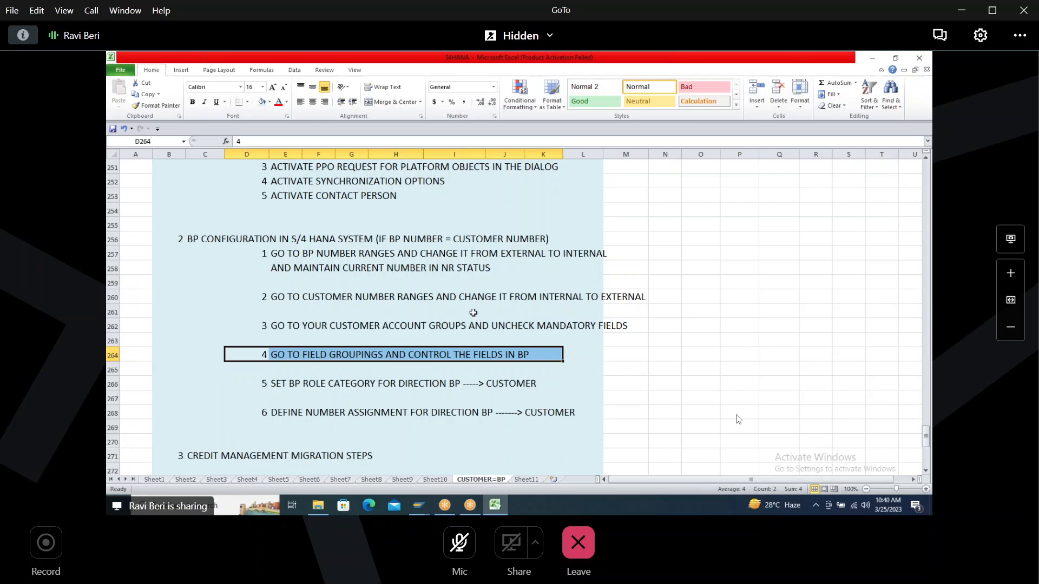
drag(249, 353, 574, 354)
Step: Switch back to SAP, leave the customer account groups and open the SAP Customizing Implementation Guide through transaction SPRO
key(alt+Tab)
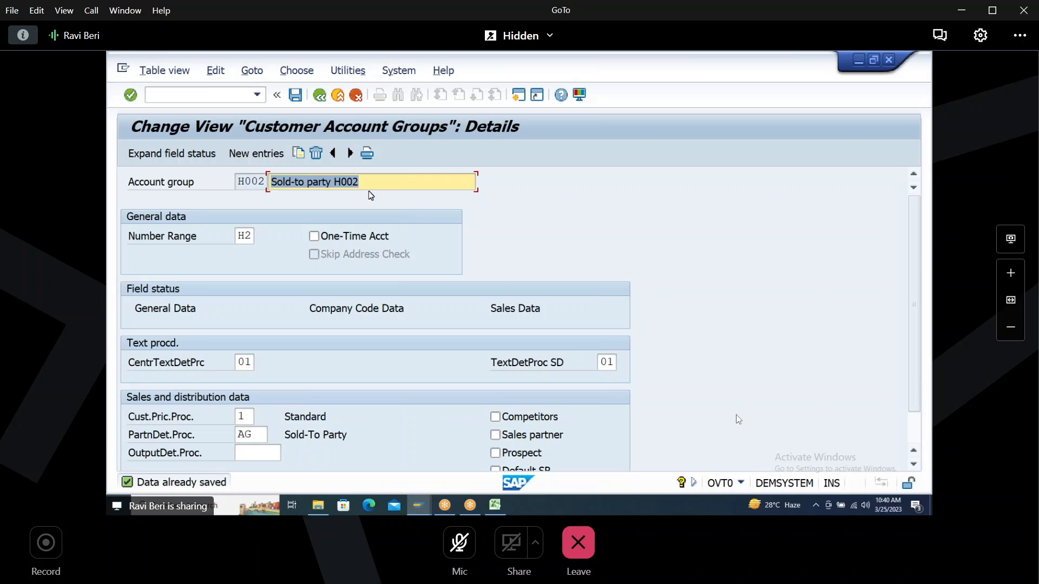
click(319, 96)
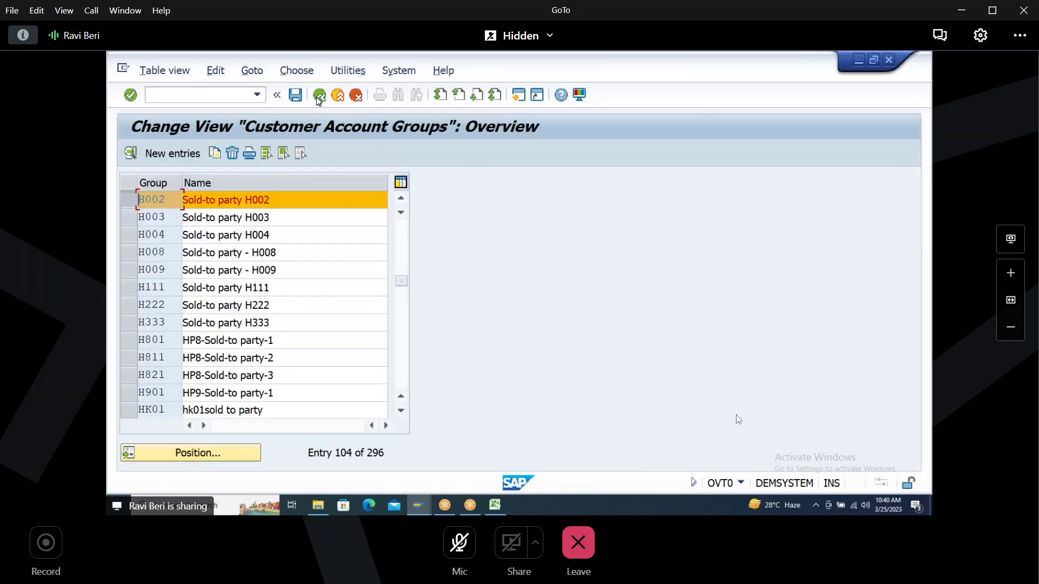
click(319, 96)
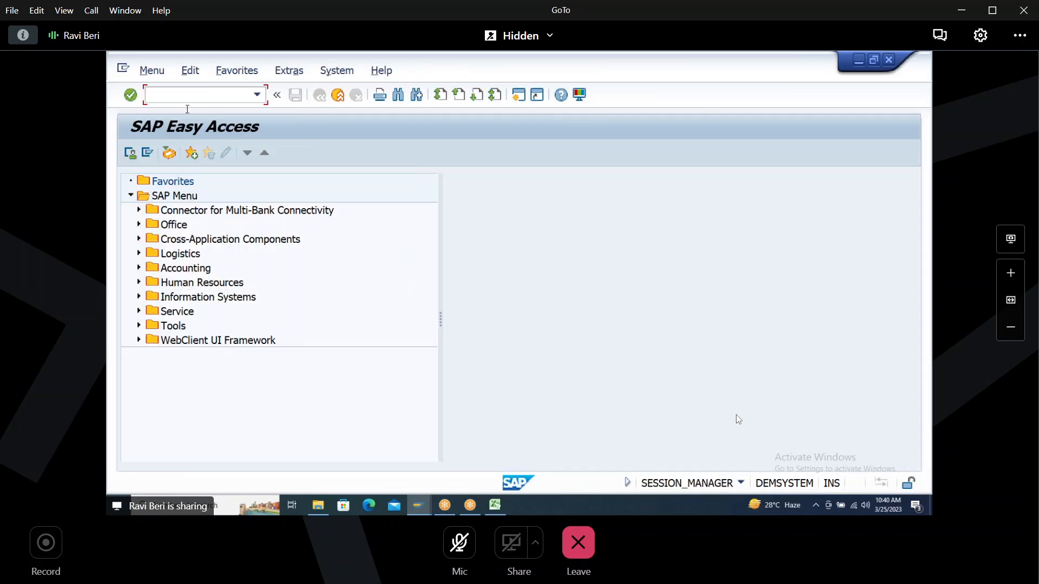
text(SPRO)
key(Return)
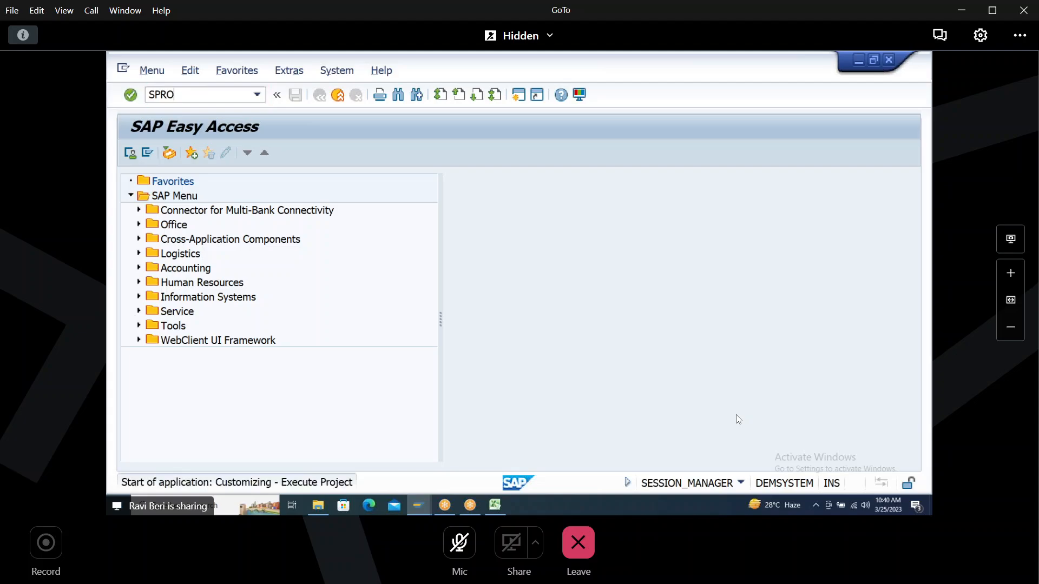
click(174, 156)
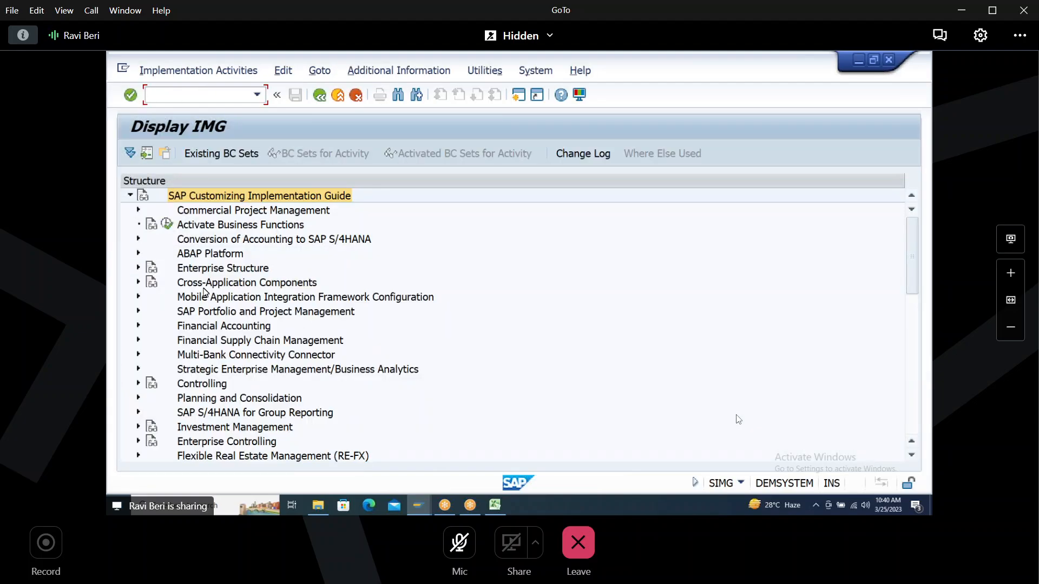
Step: Look through the top-level areas of the SAP Customizing Implementation Guide
click(204, 271)
key(Down)
key(Down)
key(Down)
key(Down)
key(Down)
key(Down)
key(Down)
key(Down)
key(Down)
key(Down)
key(Down)
key(Down)
key(Down)
key(Down)
key(Down)
key(Down)
key(Down)
key(Down)
key(Down)
key(Down)
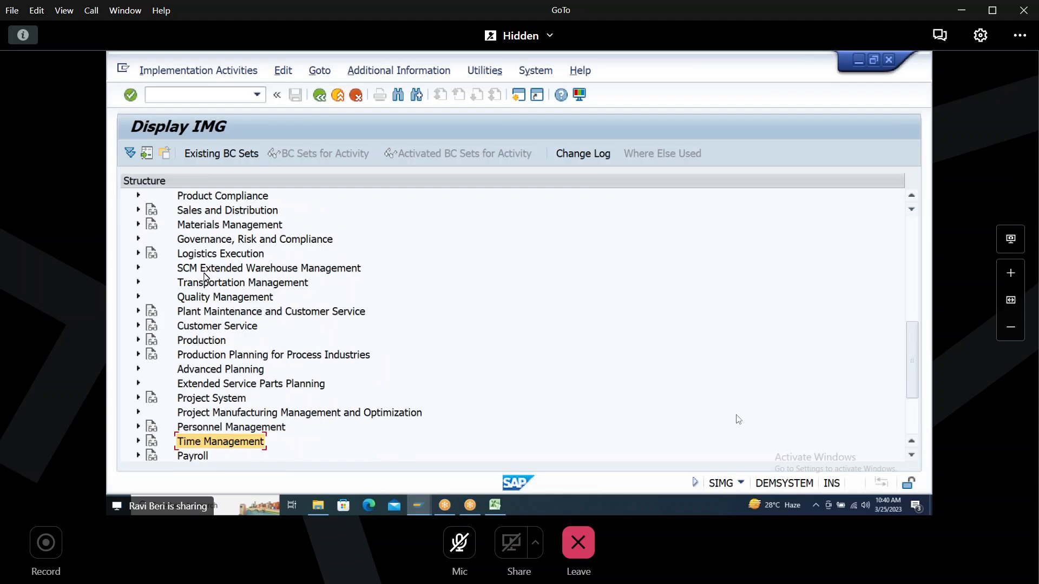
key(Up)
key(Up)
key(Up)
key(Up)
key(Up)
key(Up)
key(Up)
key(Up)
key(Up)
key(Up)
key(Up)
key(Up)
key(Up)
key(Up)
key(Up)
key(Up)
key(Up)
key(Up)
key(Up)
key(Up)
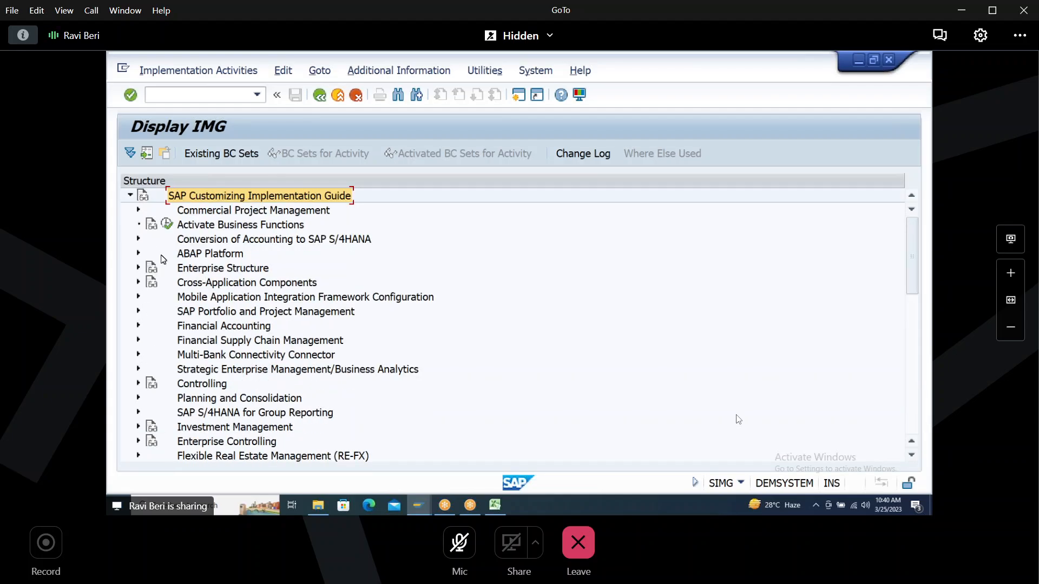
Step: Expand Cross-Application Components, SAP Business Partner, Business Partner and Basic Settings down to the Field Groupings activities
click(139, 283)
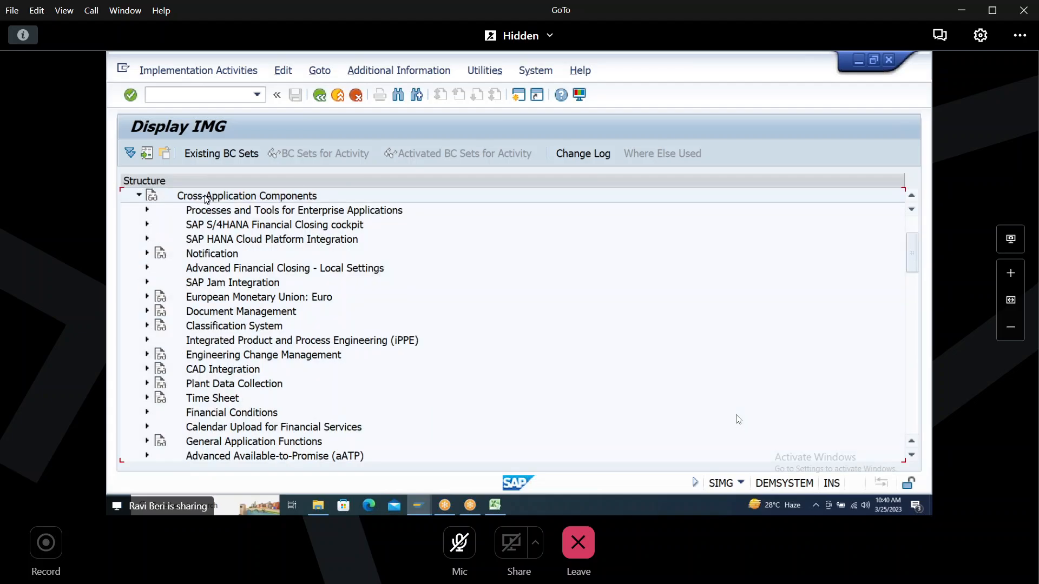
click(207, 197)
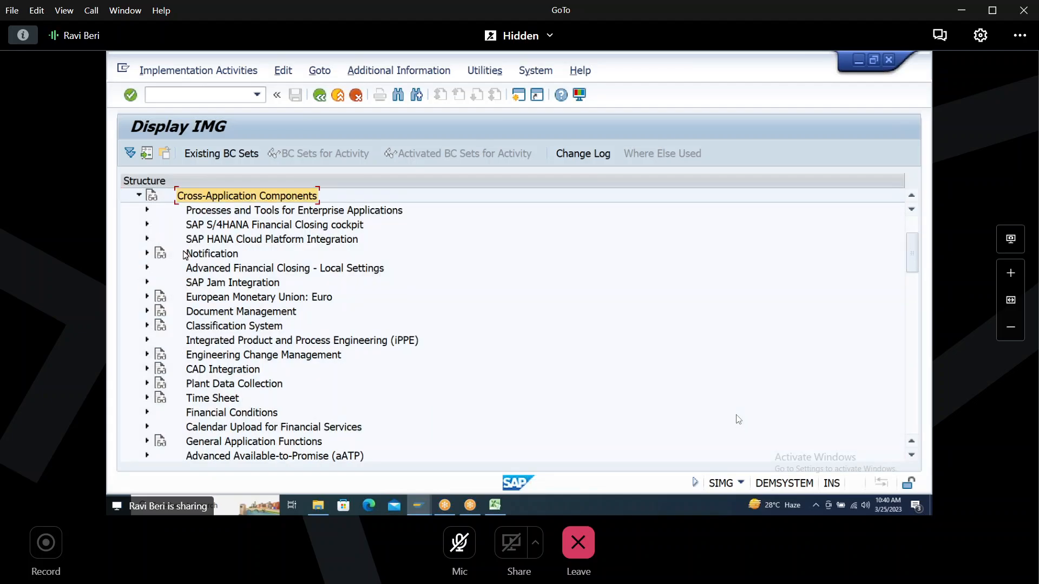
click(208, 346)
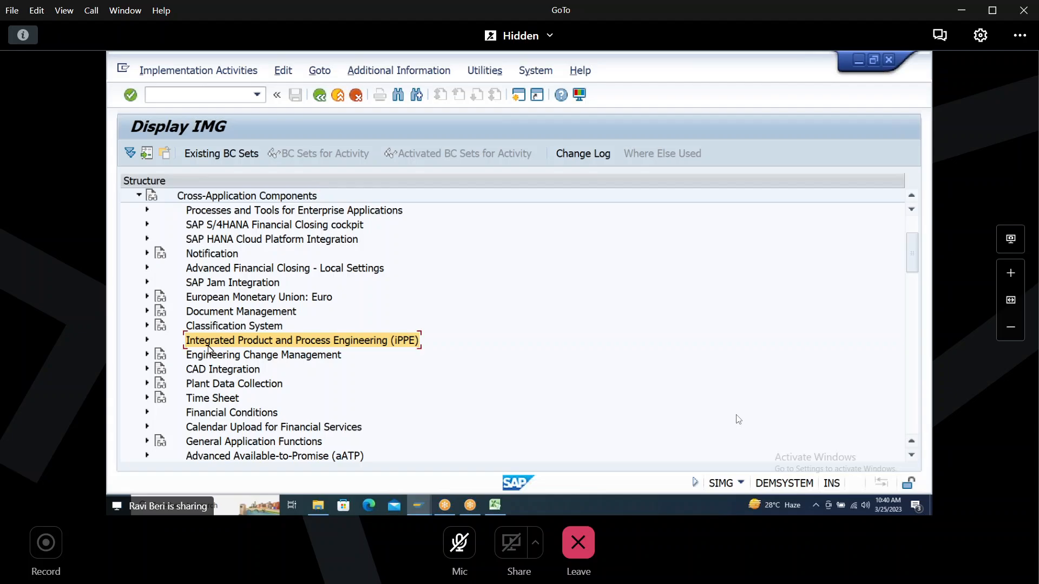
key(Page_Down)
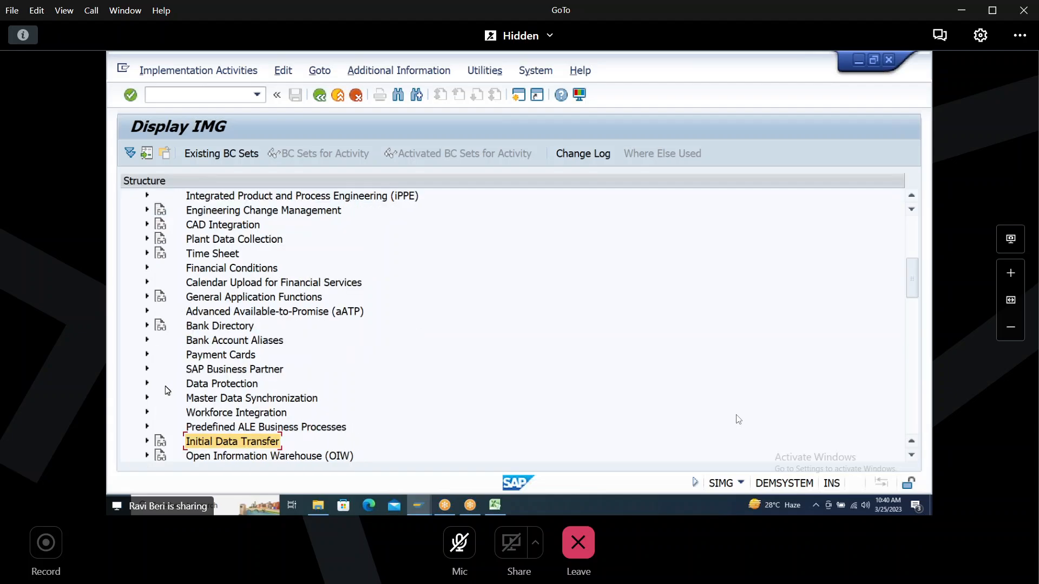
click(148, 369)
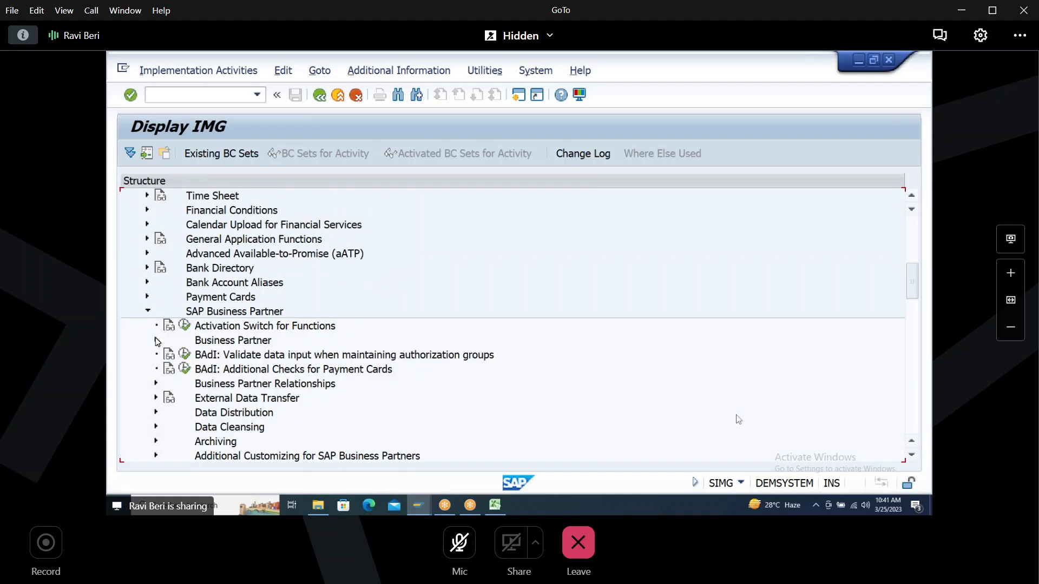
click(156, 340)
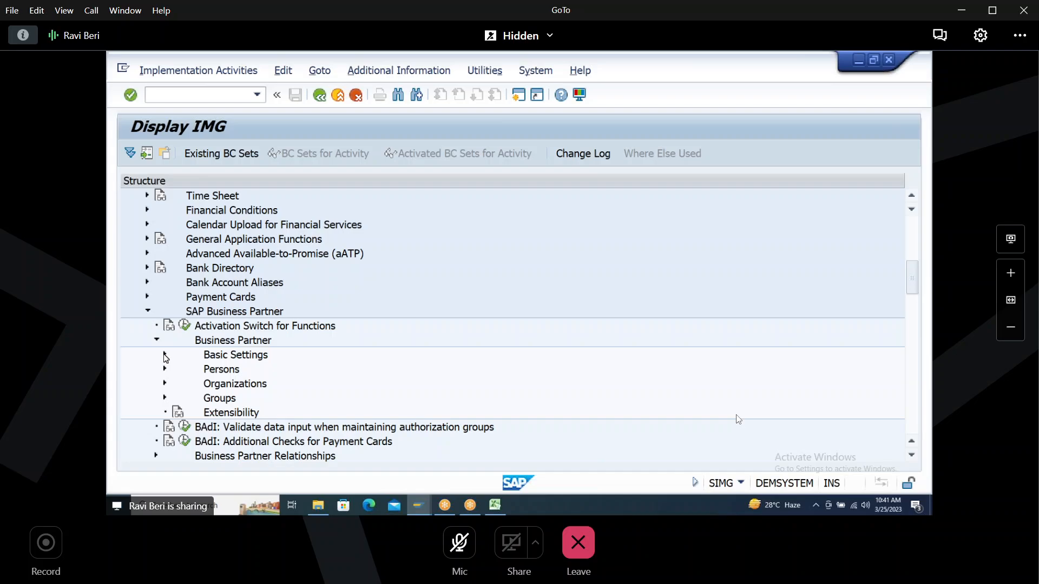
click(165, 355)
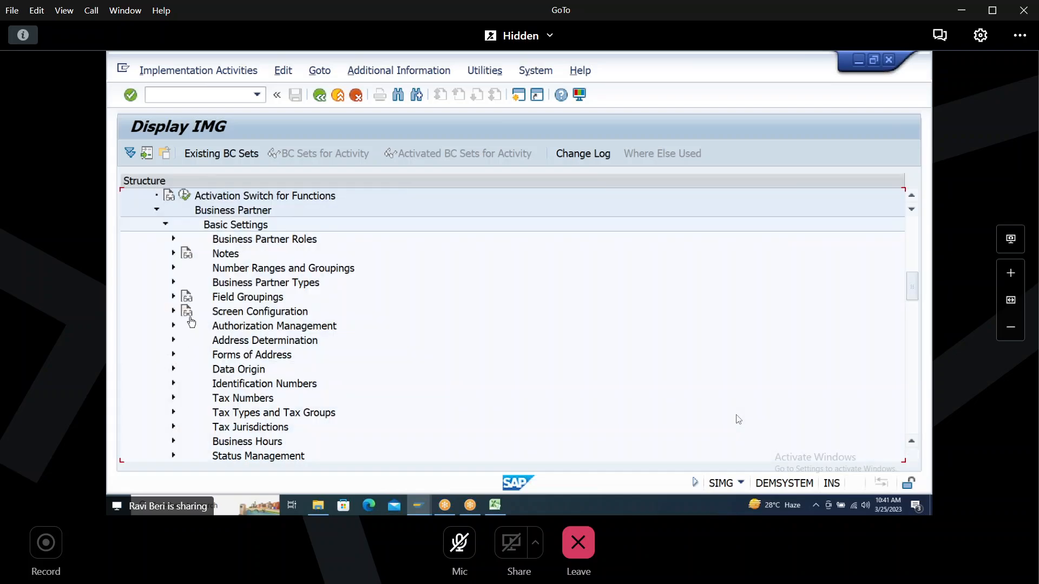
click(174, 296)
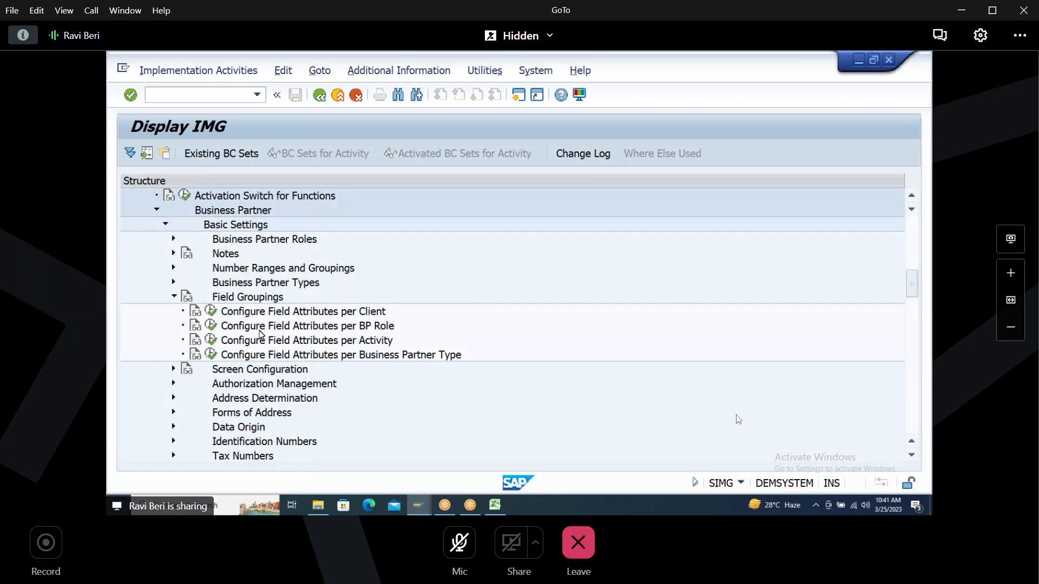
Step: Open Configure Field Attributes per BP Role with the activity for role category fields 0001-3500
click(260, 328)
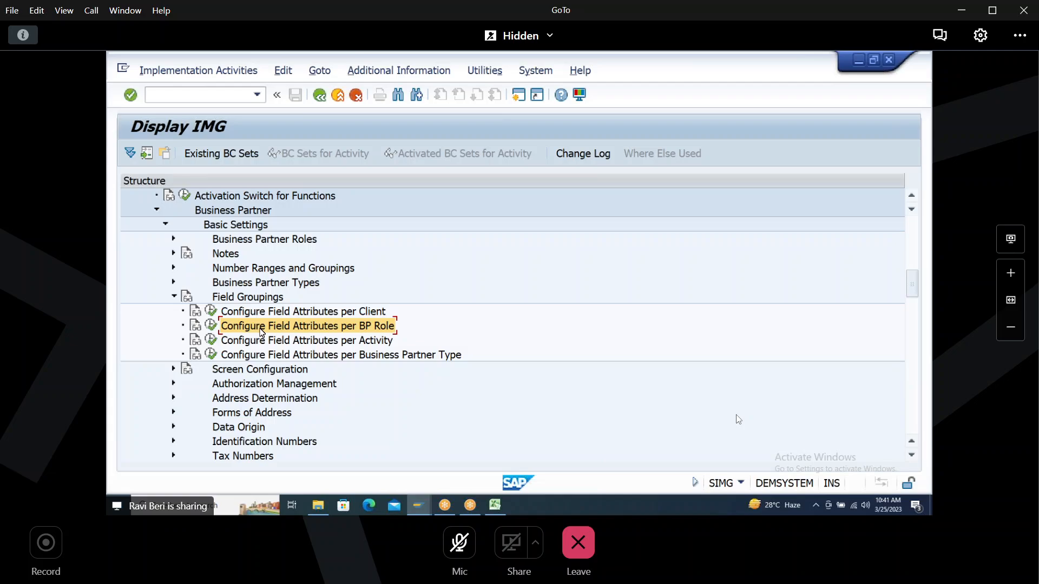
click(210, 327)
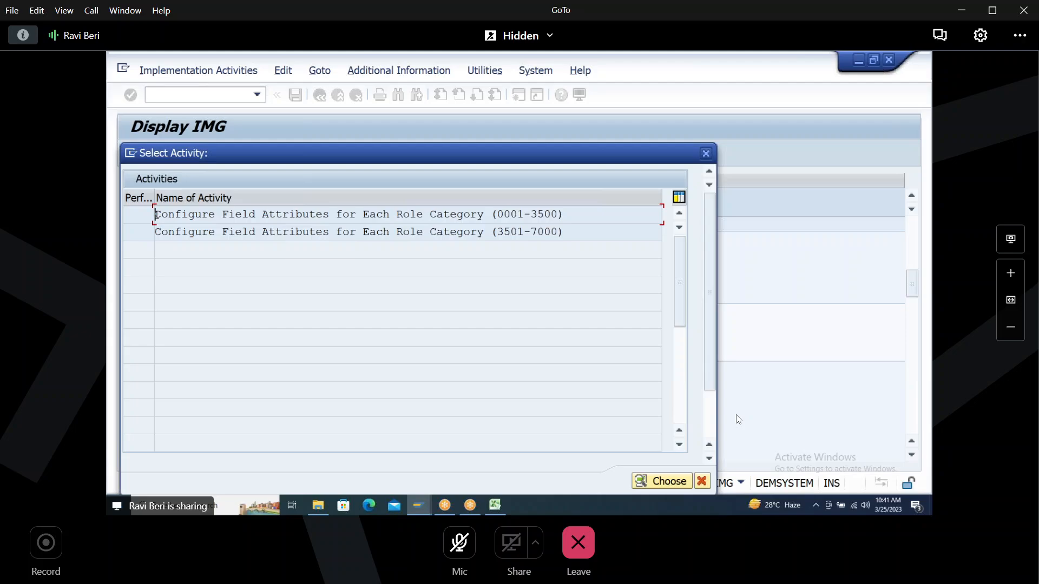
drag(155, 214, 486, 221)
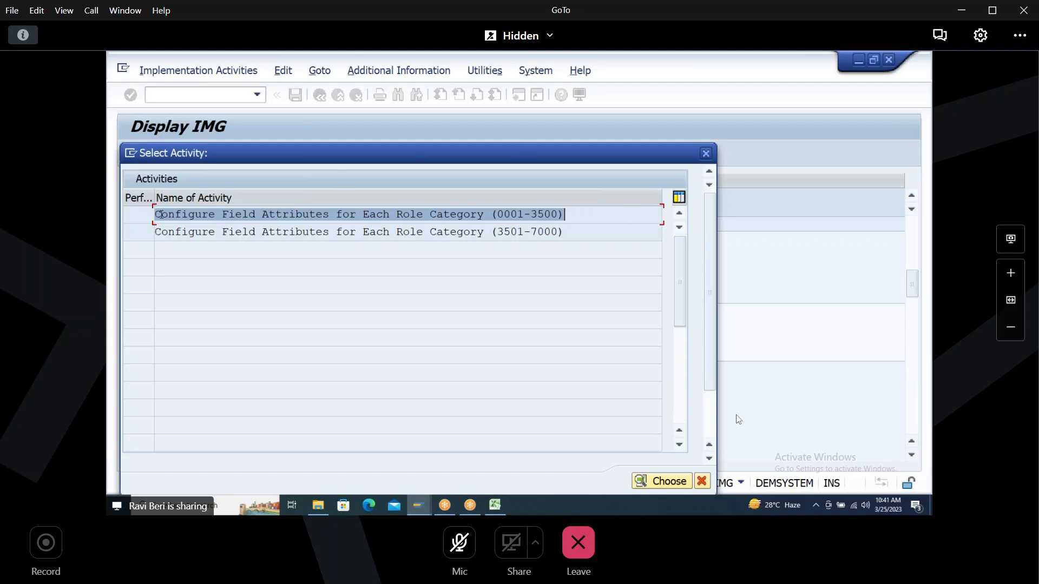
drag(155, 214, 107, 201)
double_click(362, 215)
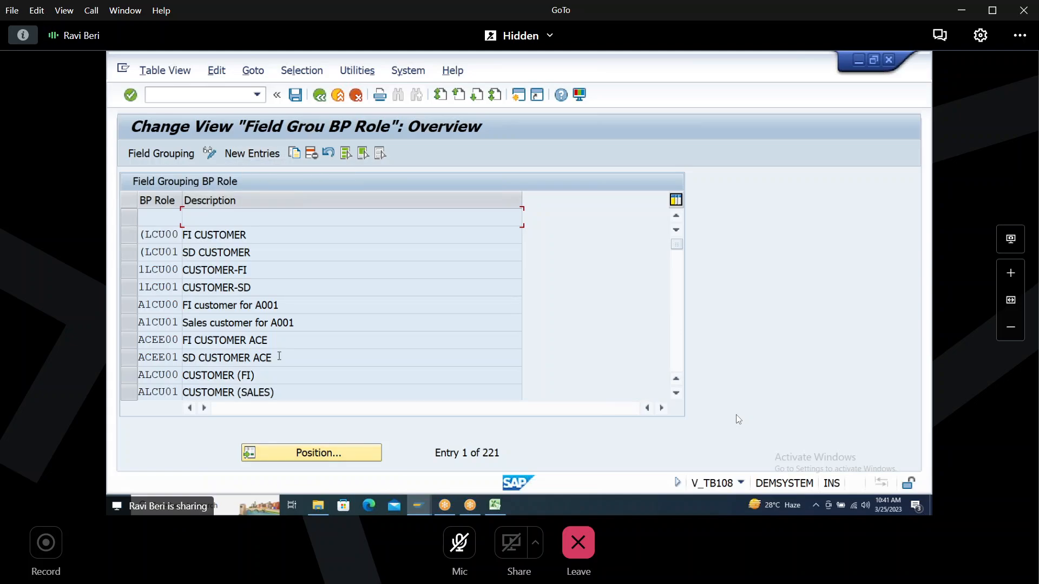
Step: Position the field grouping list at BP role HHCU00 and select only its FI CUSTOMER entry
click(306, 454)
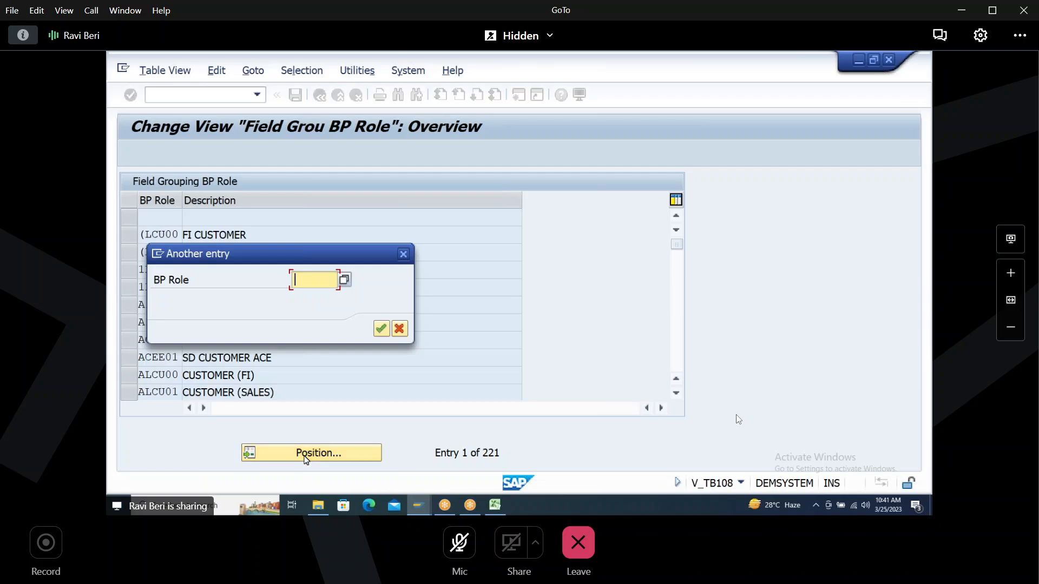
text(HH)
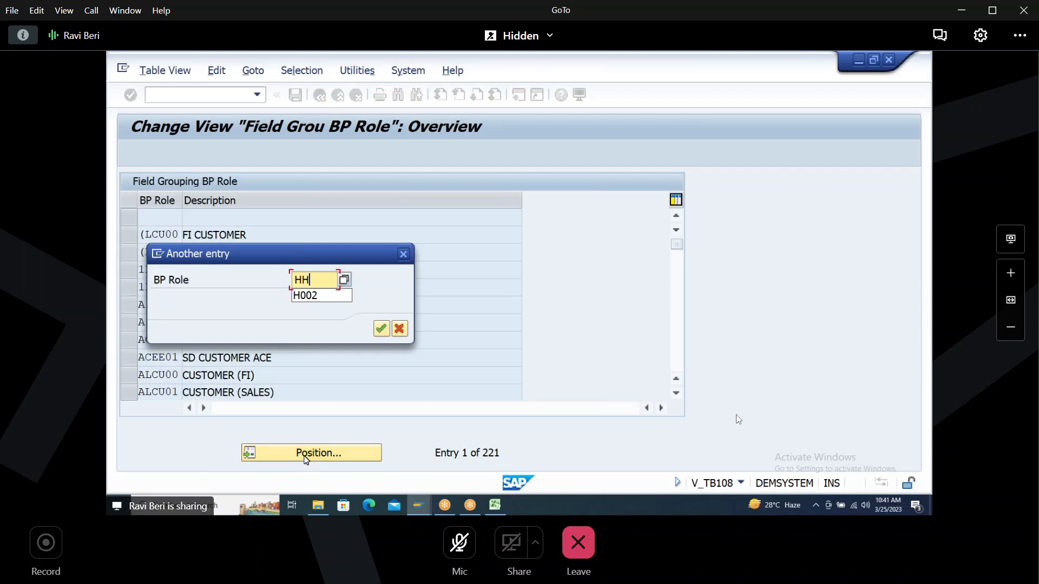
text(CU00)
key(Return)
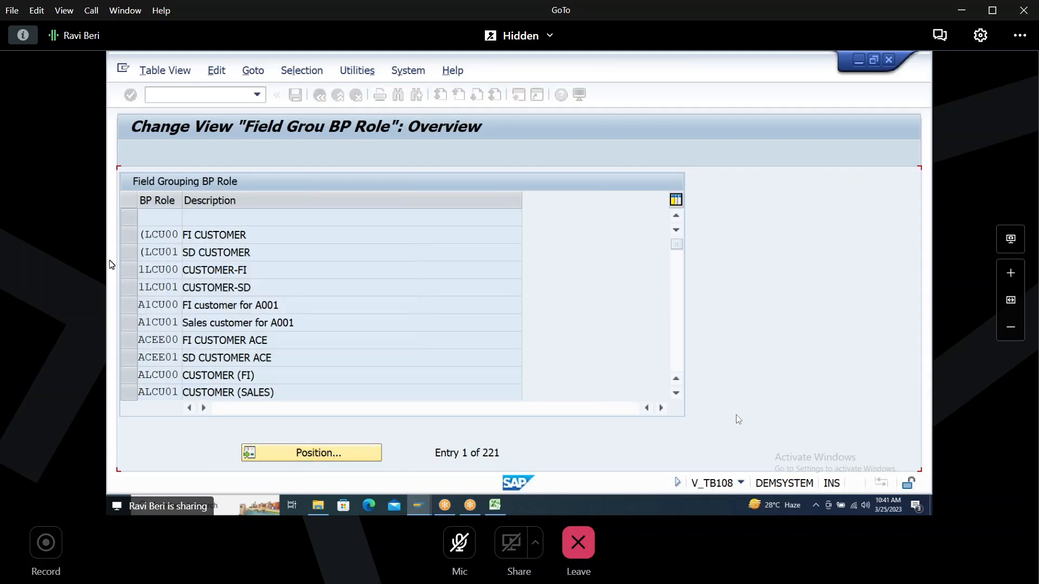
click(126, 221)
ctrl+click(128, 235)
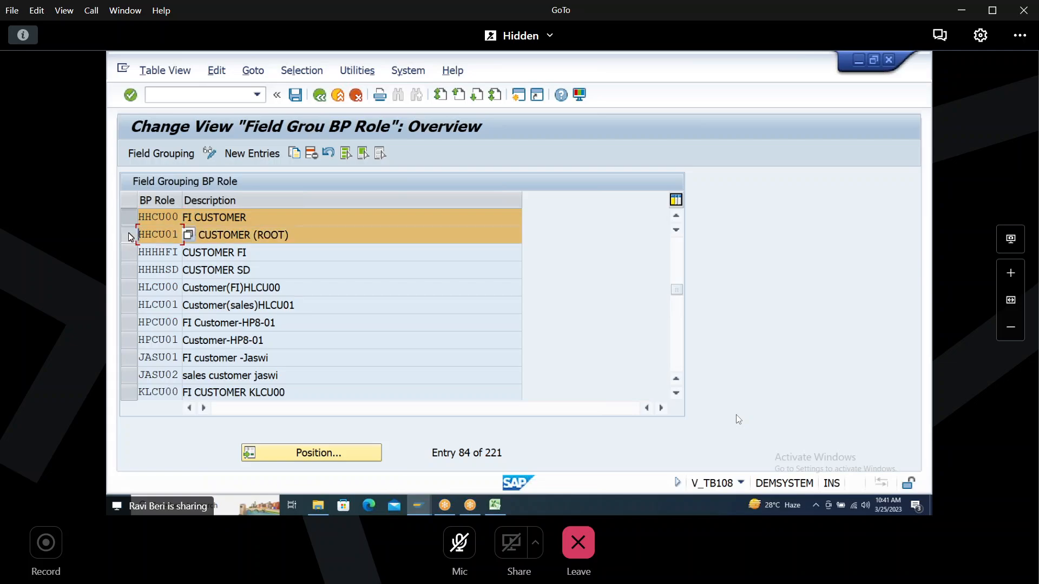
click(128, 218)
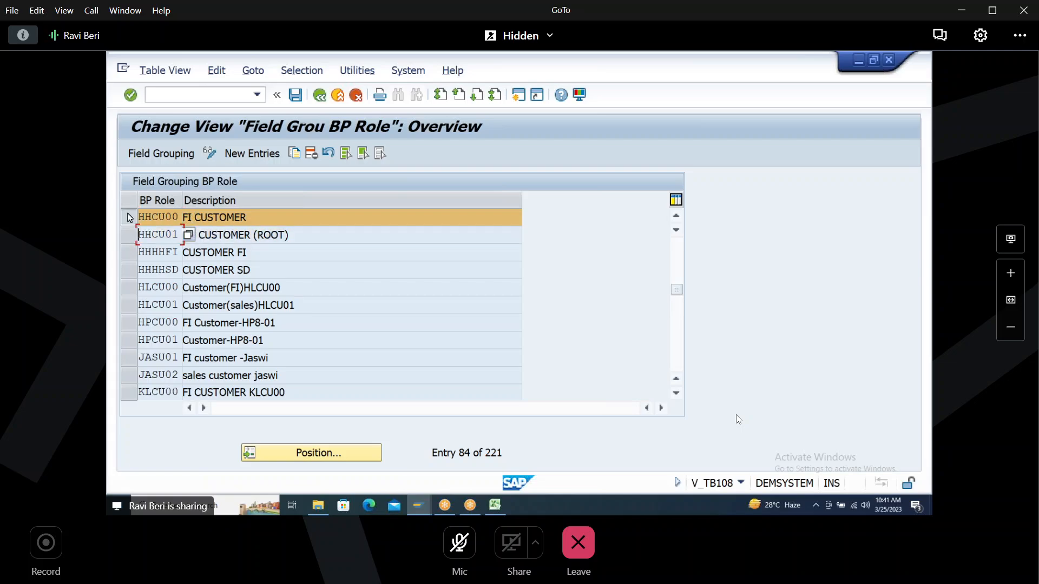
Step: Open the field grouping of the FI CUSTOMER role, look through its data sets and return to the role list
click(158, 155)
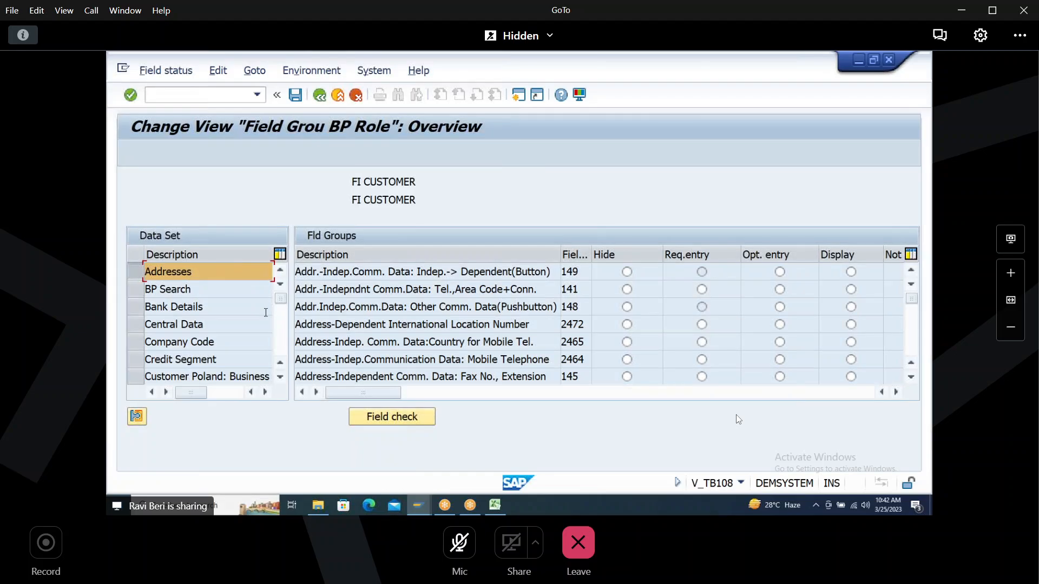
click(283, 342)
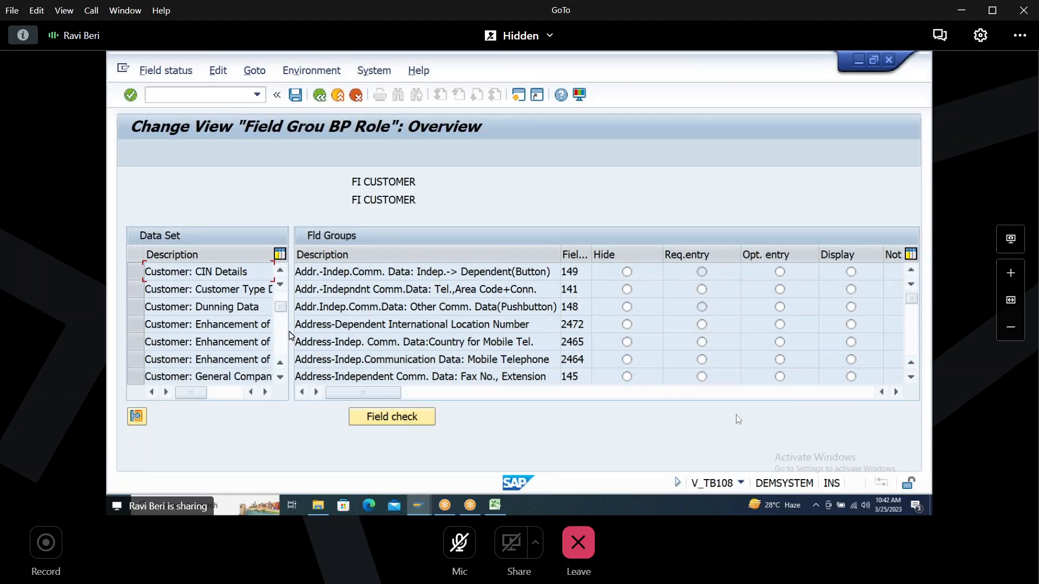
click(321, 95)
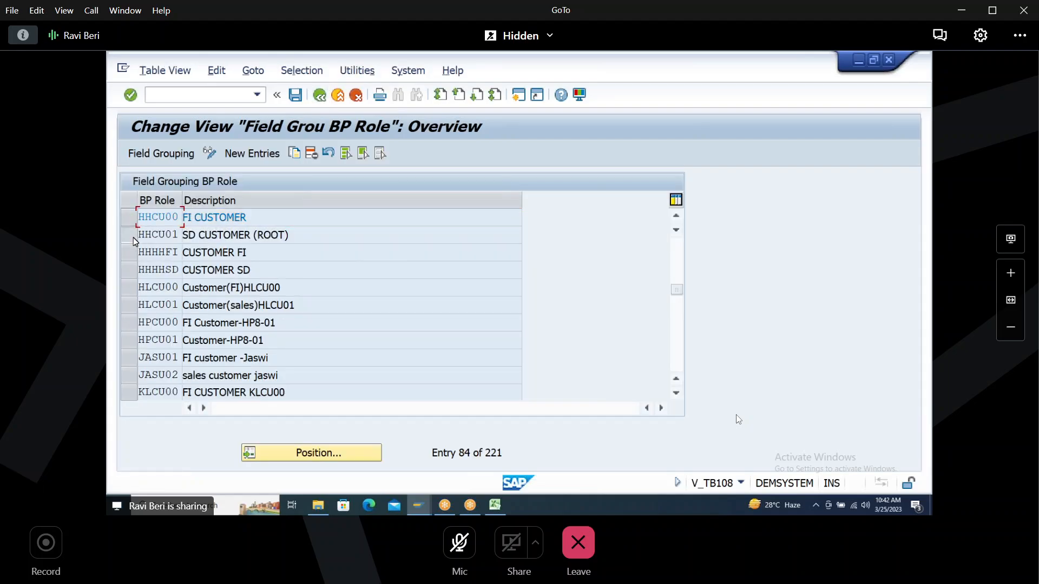
Step: Open the field grouping of SD CUSTOMER (ROOT) and examine the field groups of the Customer: Sales Data data set
click(174, 157)
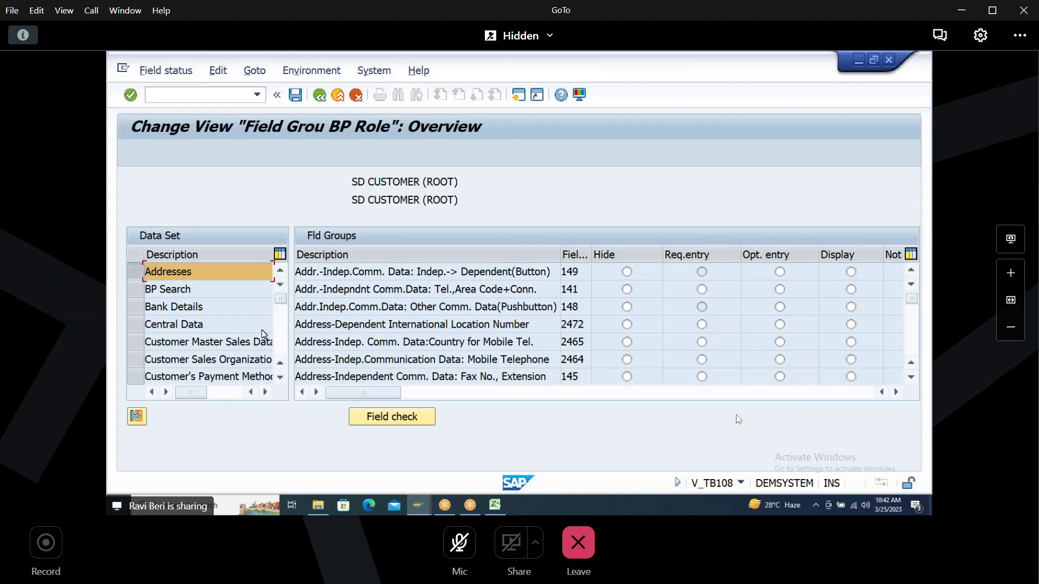
click(285, 351)
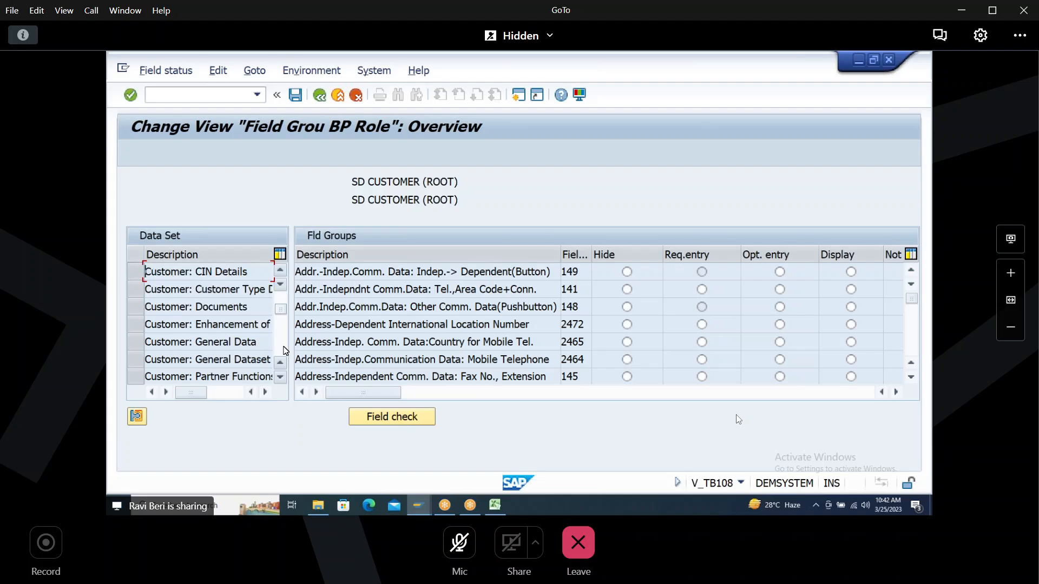
click(285, 351)
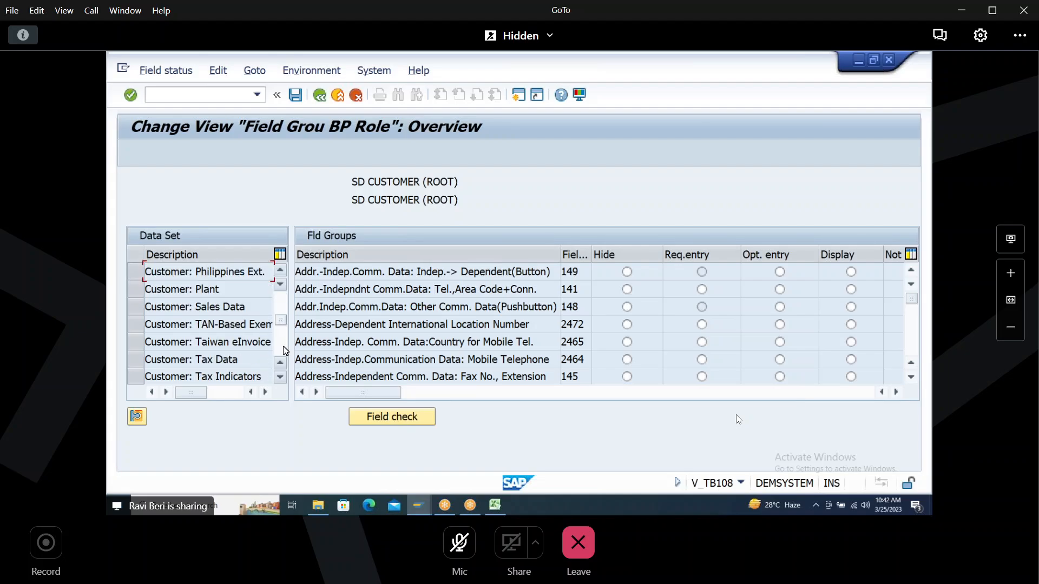
click(209, 307)
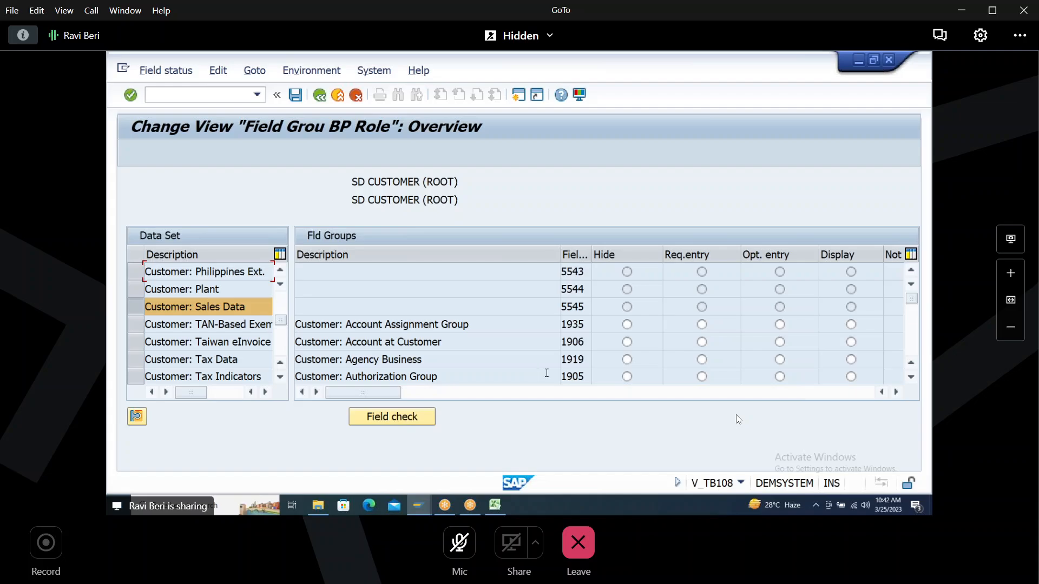
click(913, 339)
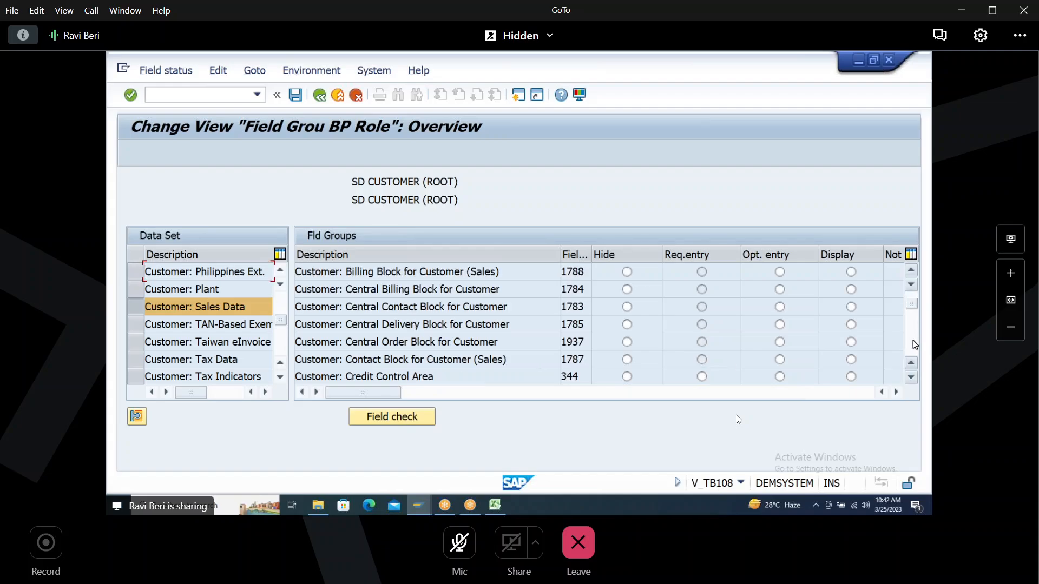
click(915, 344)
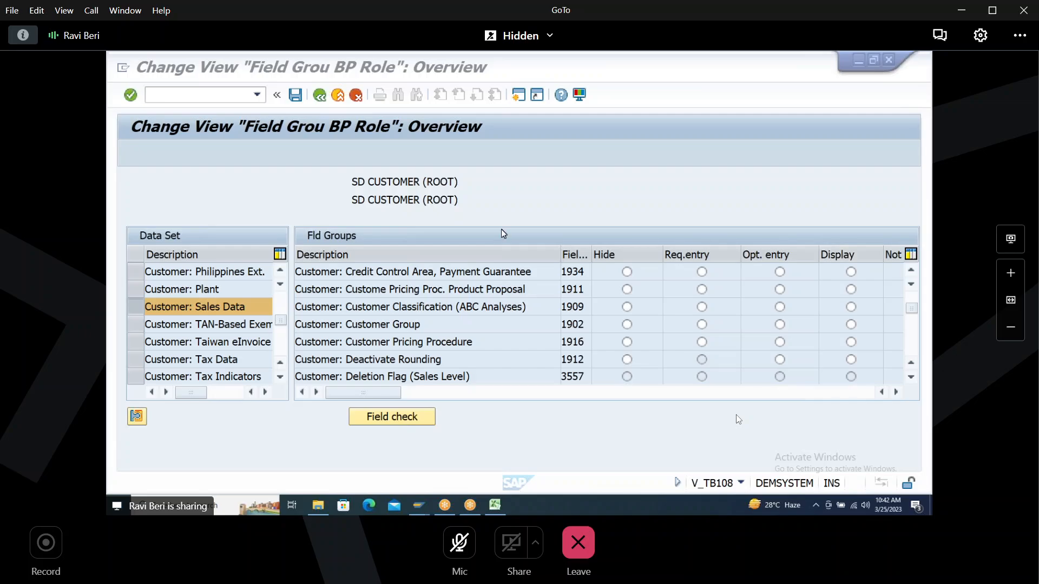
Step: Leave the BP role field grouping view for the Implementation Guide and collapse the Field Groupings node
click(318, 95)
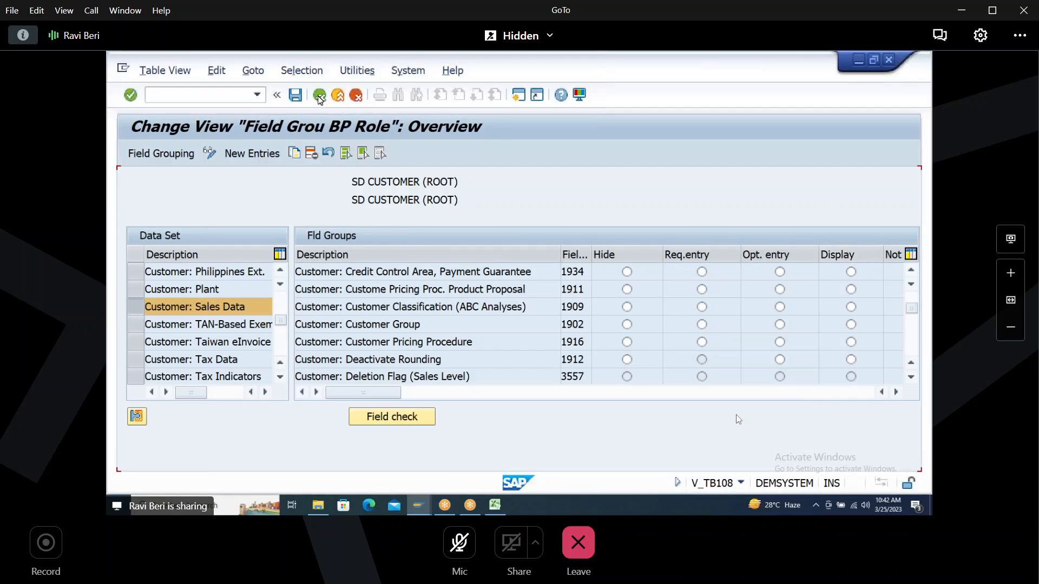
click(319, 96)
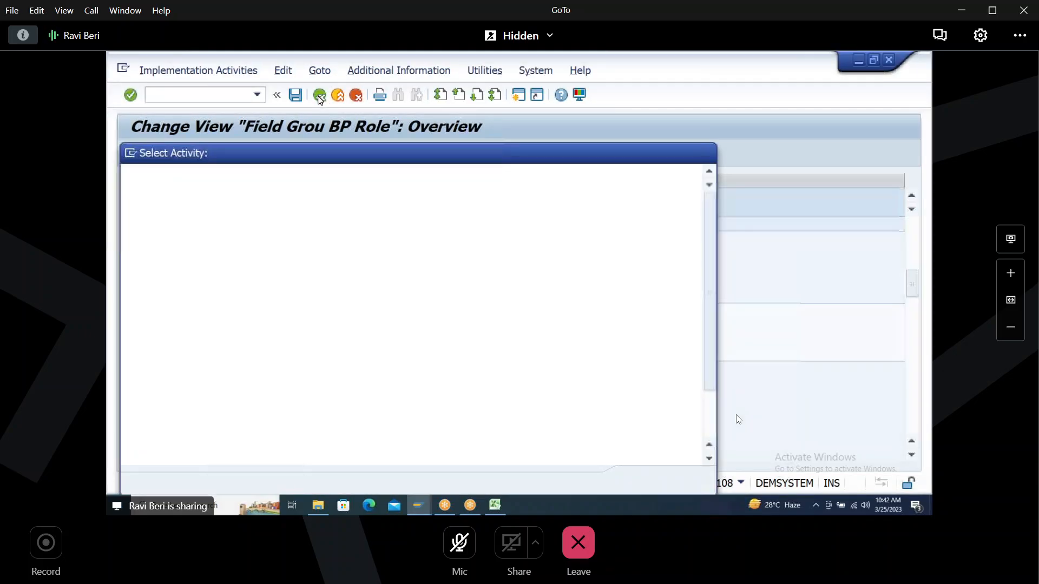
click(705, 153)
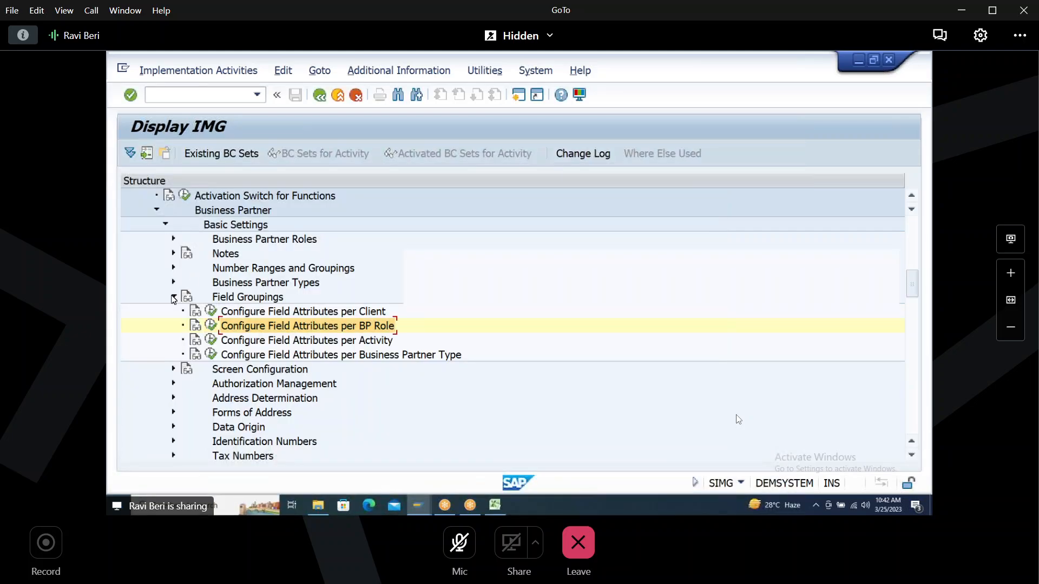
click(174, 297)
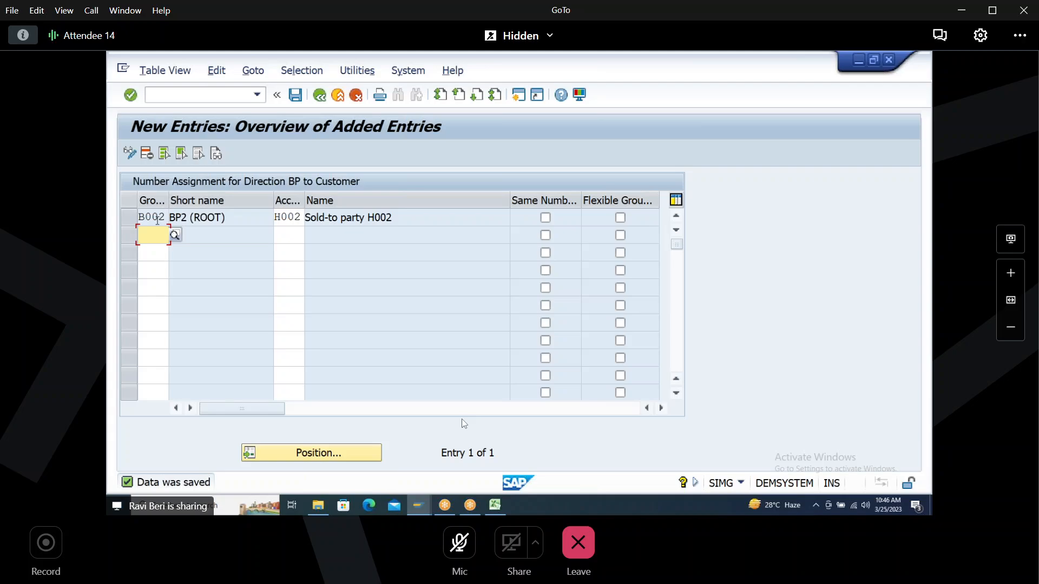
Step: Try to assign grouping B002 to account group H003 as a second entry, and discard the entry
text(B002)
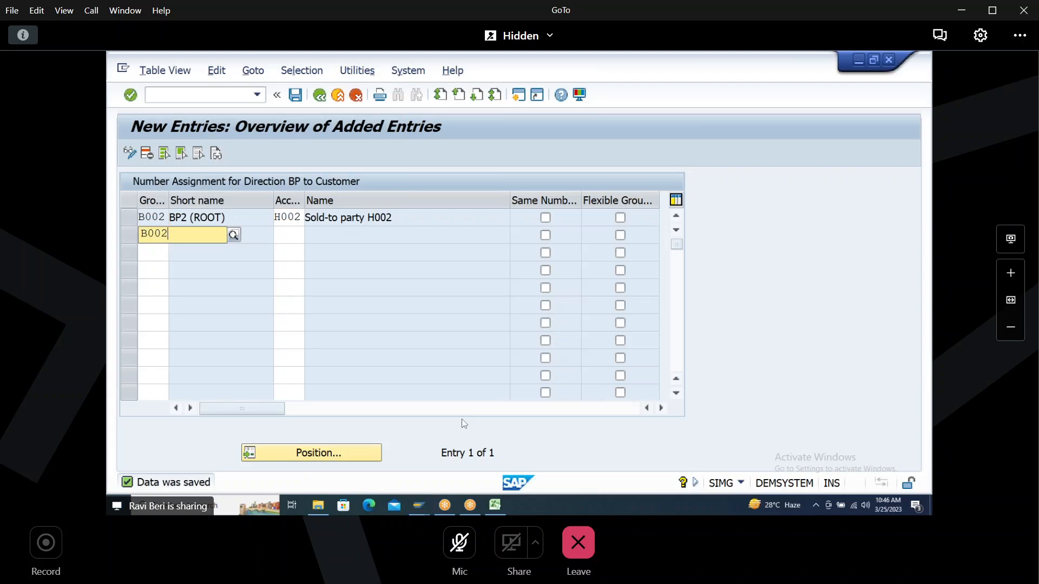
key(Tab)
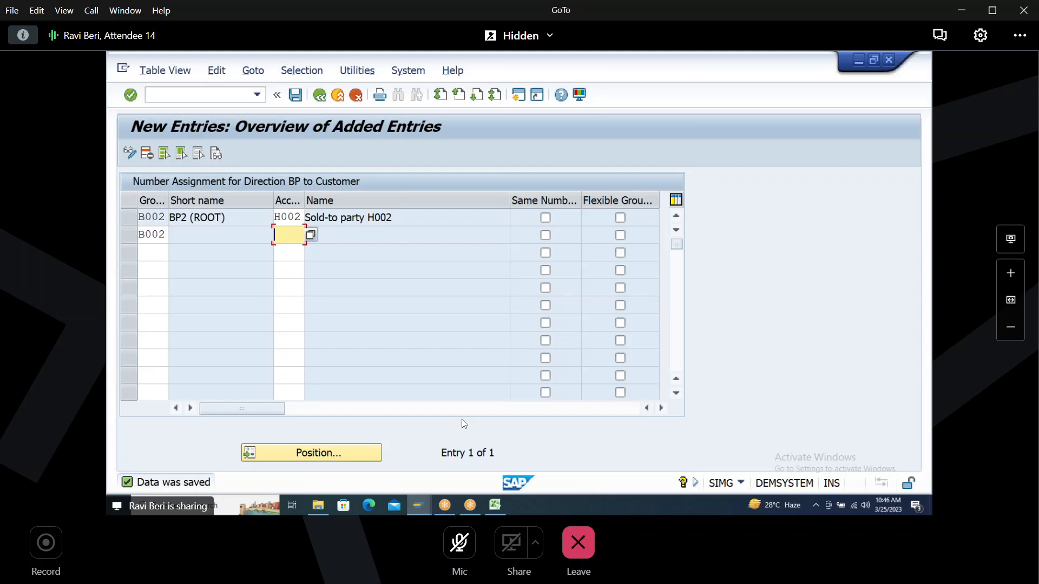
text(H003)
key(Return)
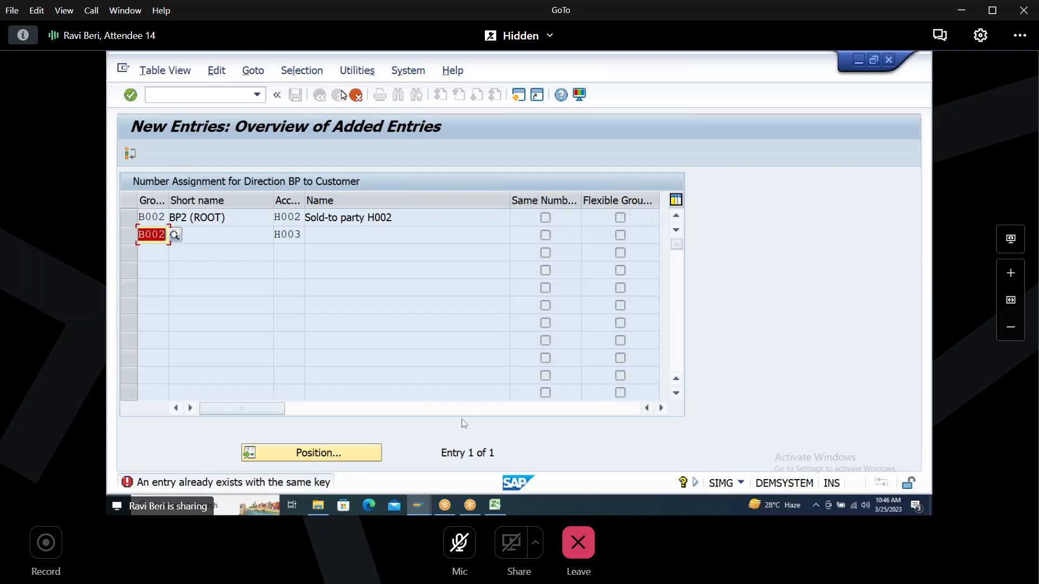
click(357, 96)
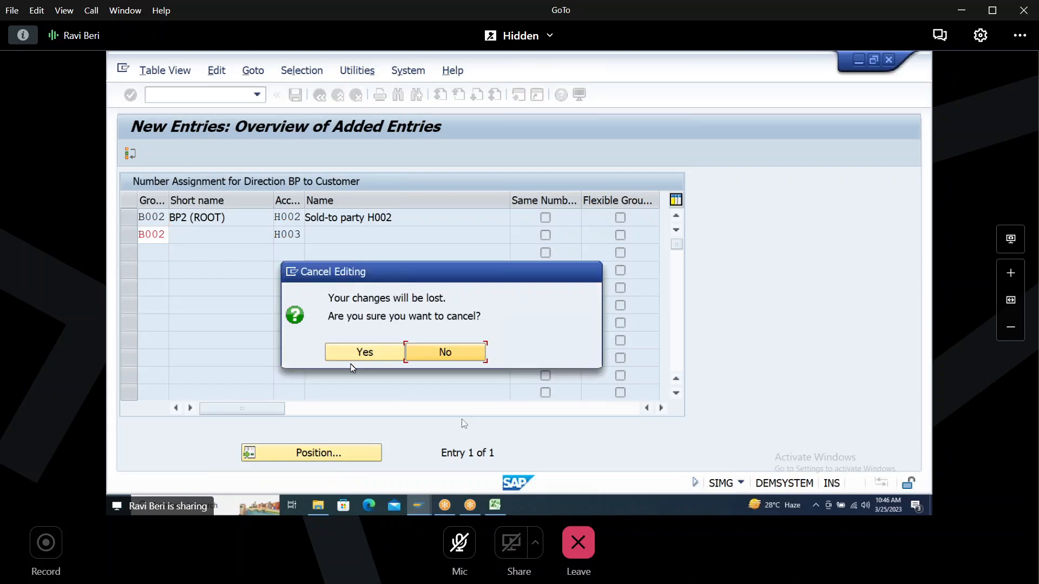
click(352, 353)
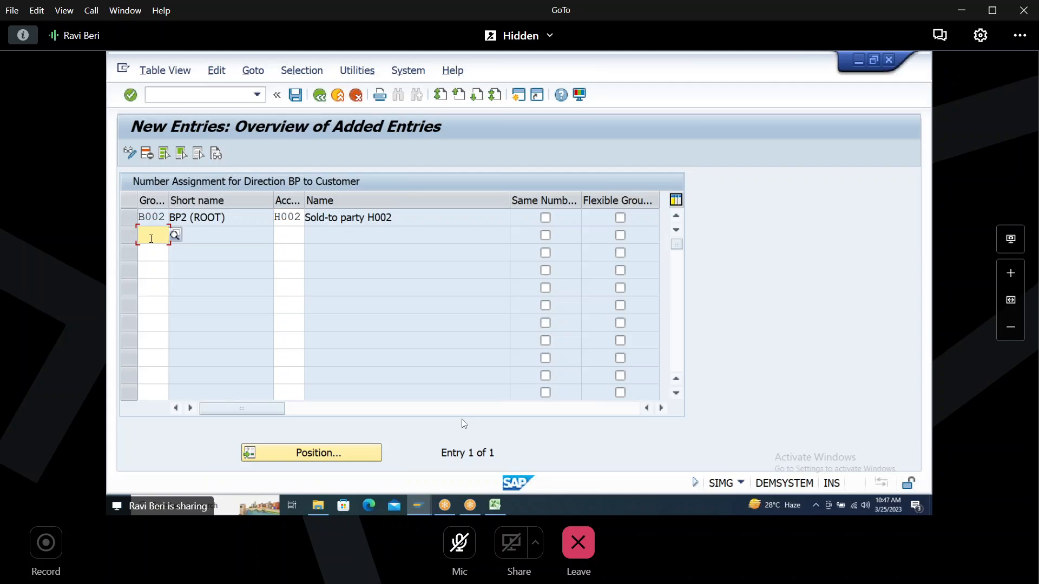
Step: Add a BP-to-customer number assignment entry linking grouping B003 to account group H002
text(B)
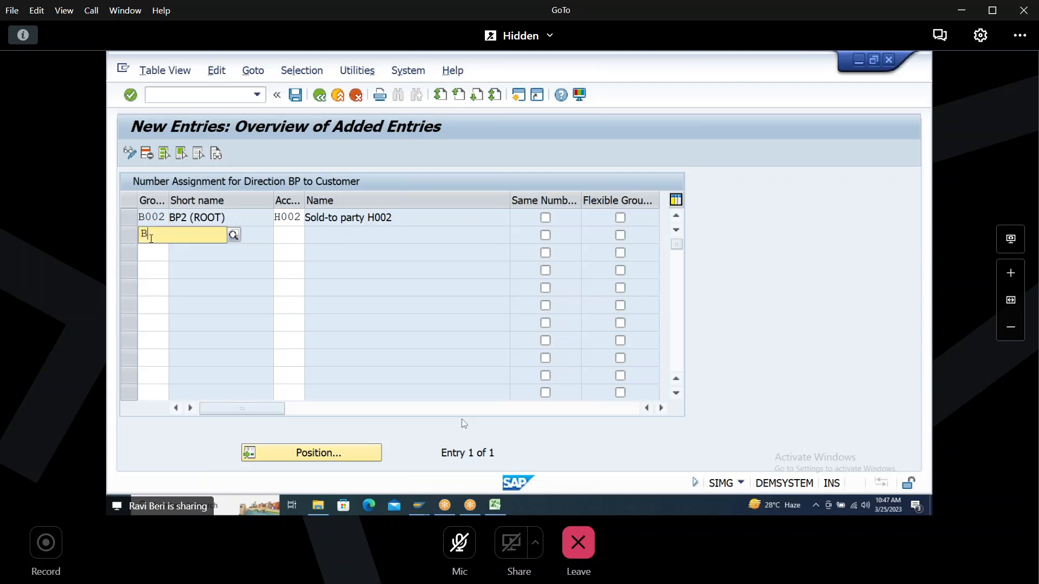
text(003)
key(Tab)
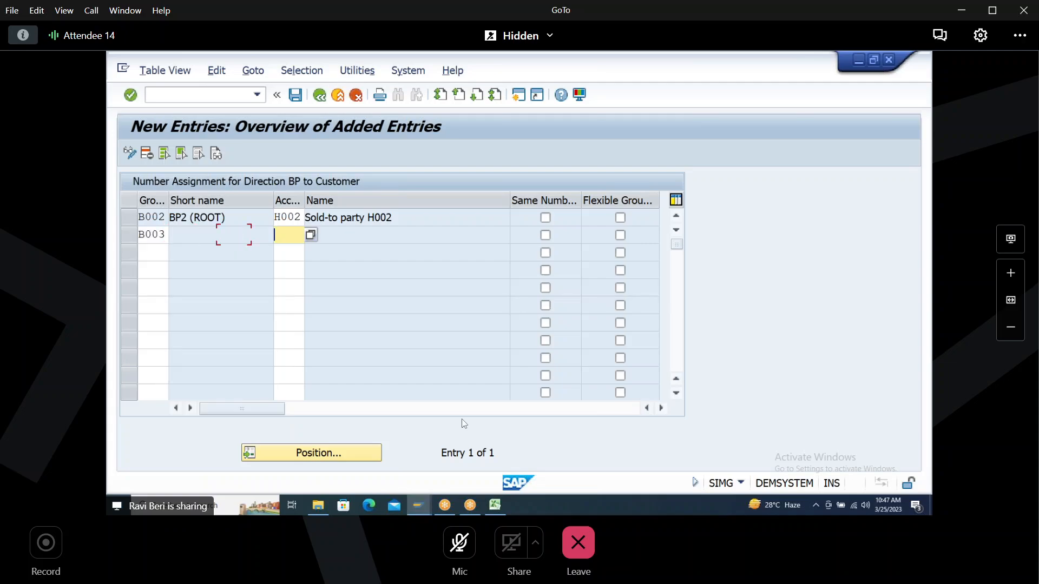
text(H002)
key(Return)
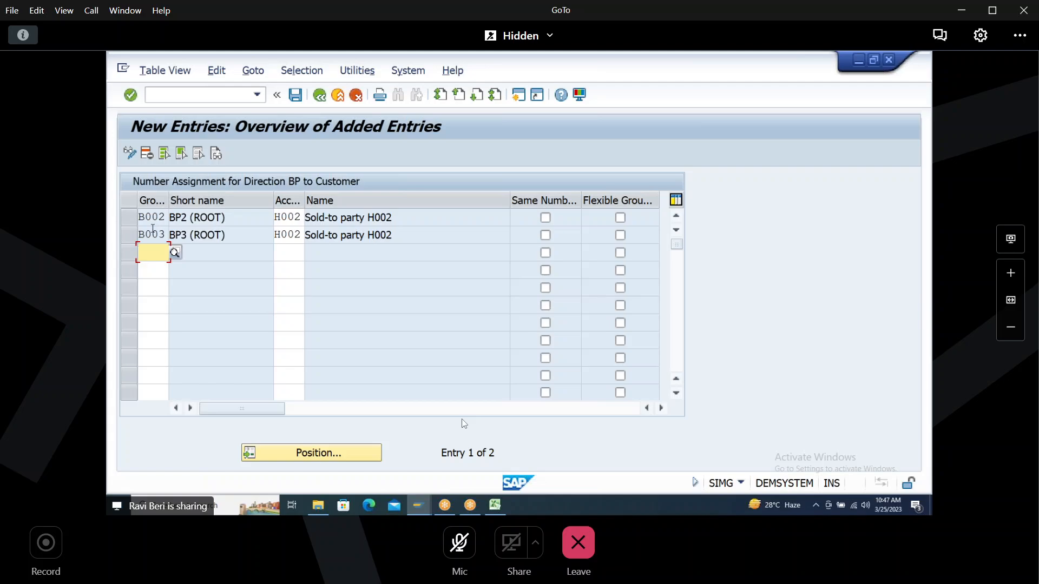
Step: Delete the entry that assigns grouping B003 to account group H002
double_click(141, 216)
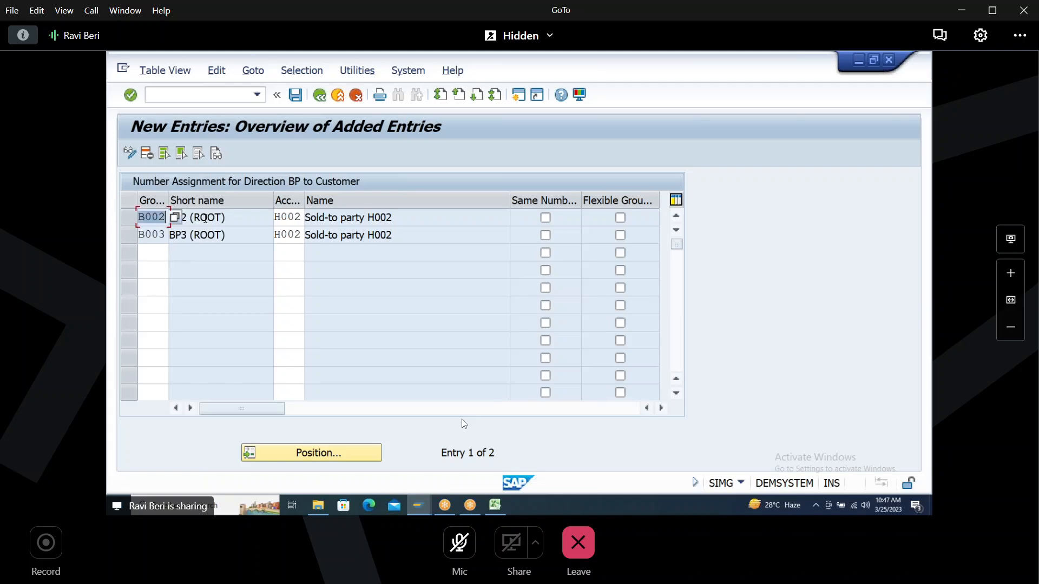
double_click(279, 217)
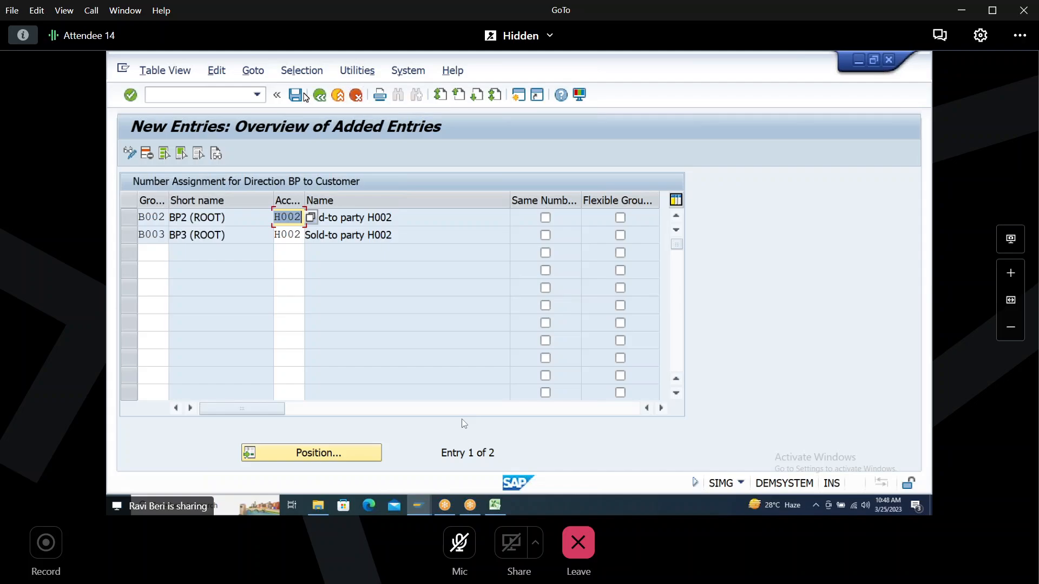
click(130, 235)
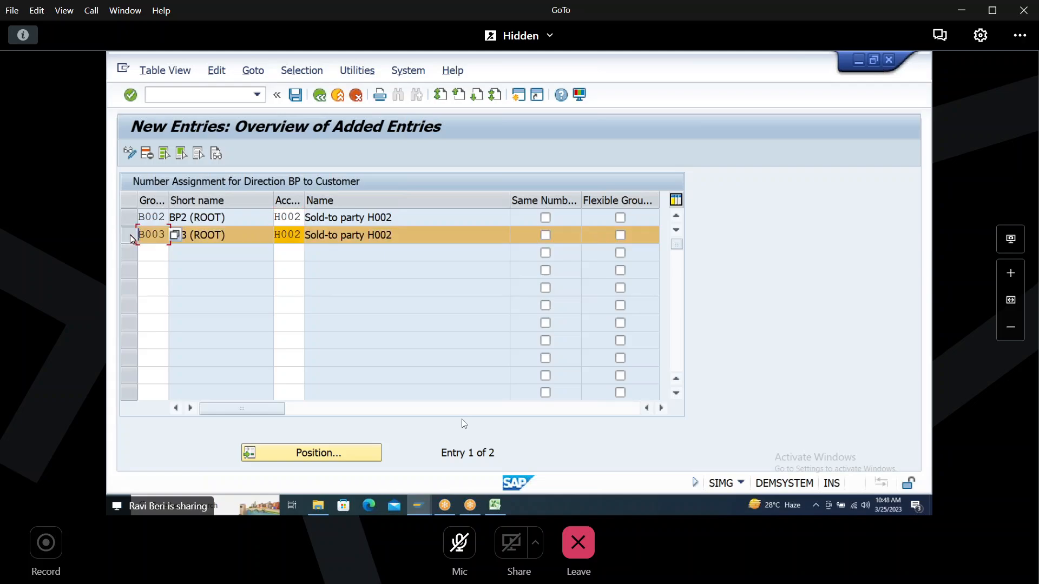
click(151, 154)
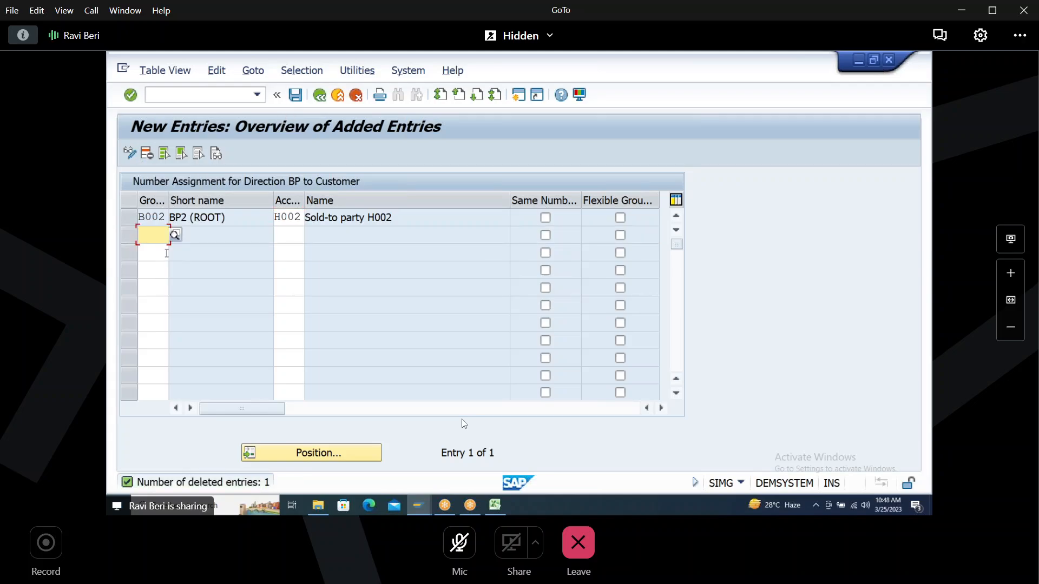
Step: Save the BP-to-customer number assignment with grouping B002 assigned to account group H002
drag(141, 221, 170, 219)
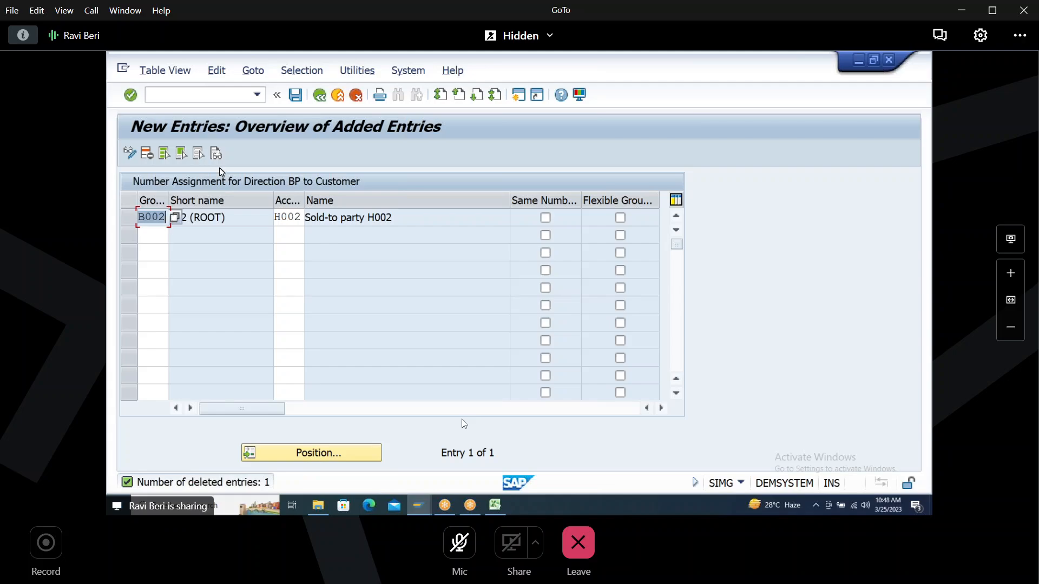
click(298, 95)
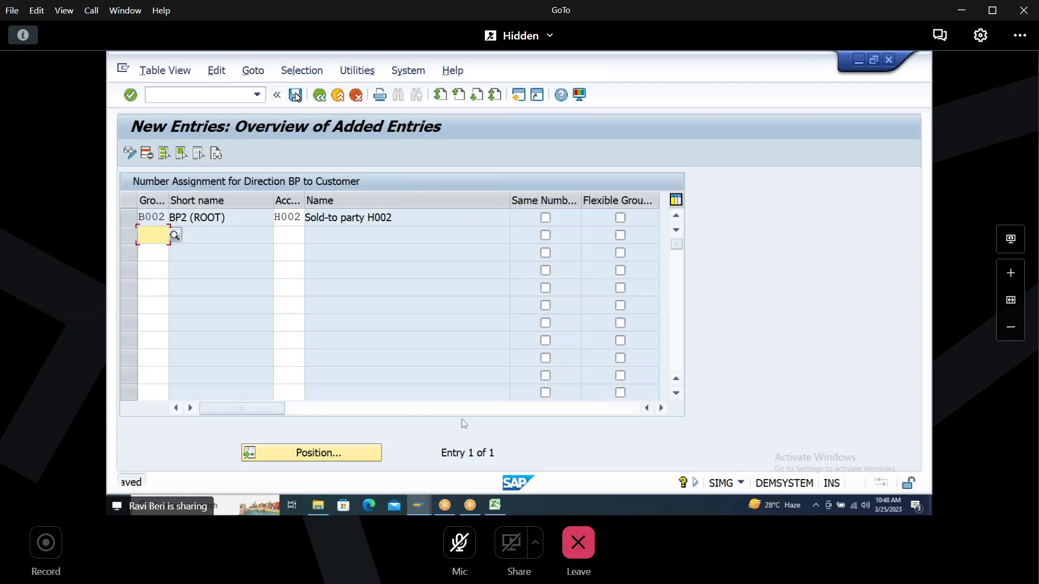
click(295, 95)
click(295, 96)
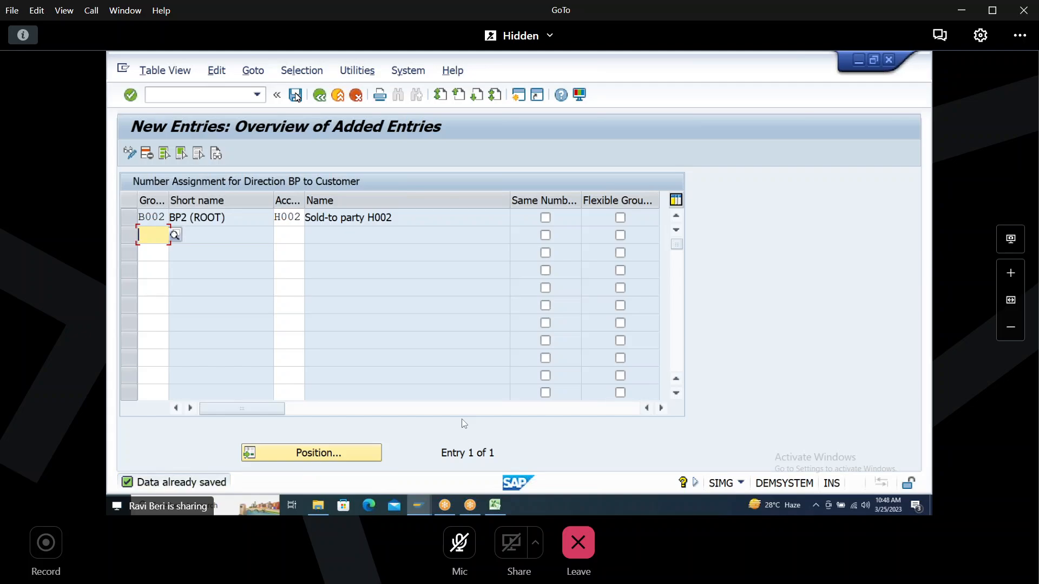
Step: Switch to the Excel notes and enter "ECC" in B299 and "CUSTOMER ----->BP" in B300 of the CUSTOMER=BP sheet
key(alt+Tab)
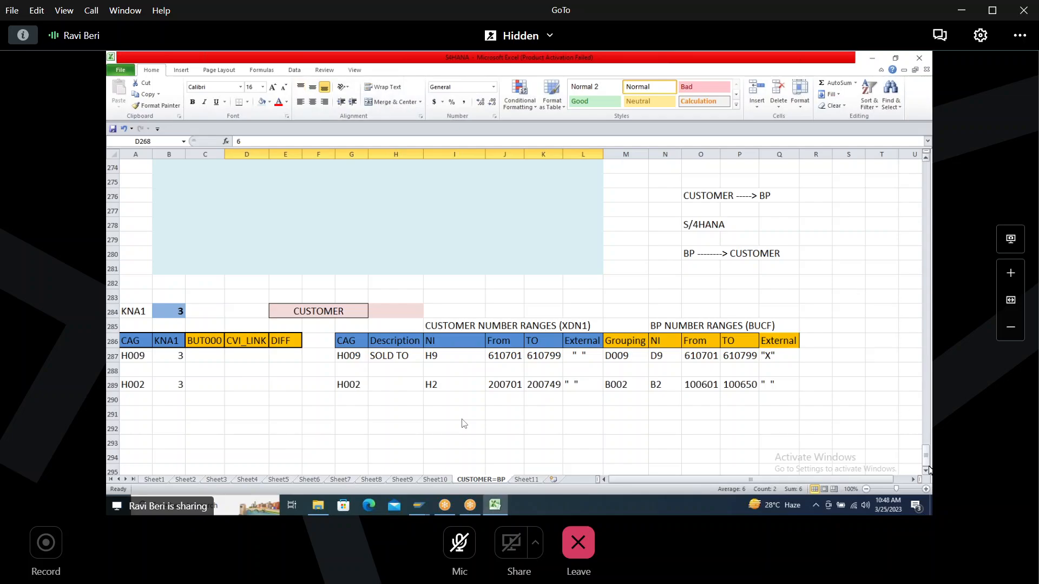
drag(925, 475, 925, 475)
click(175, 185)
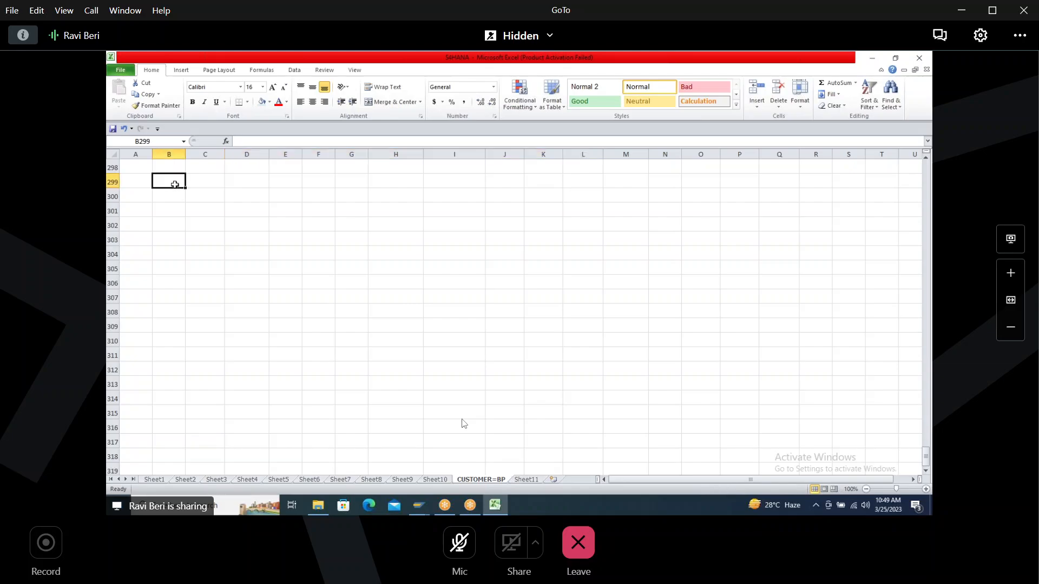
text(ECC)
key(Return)
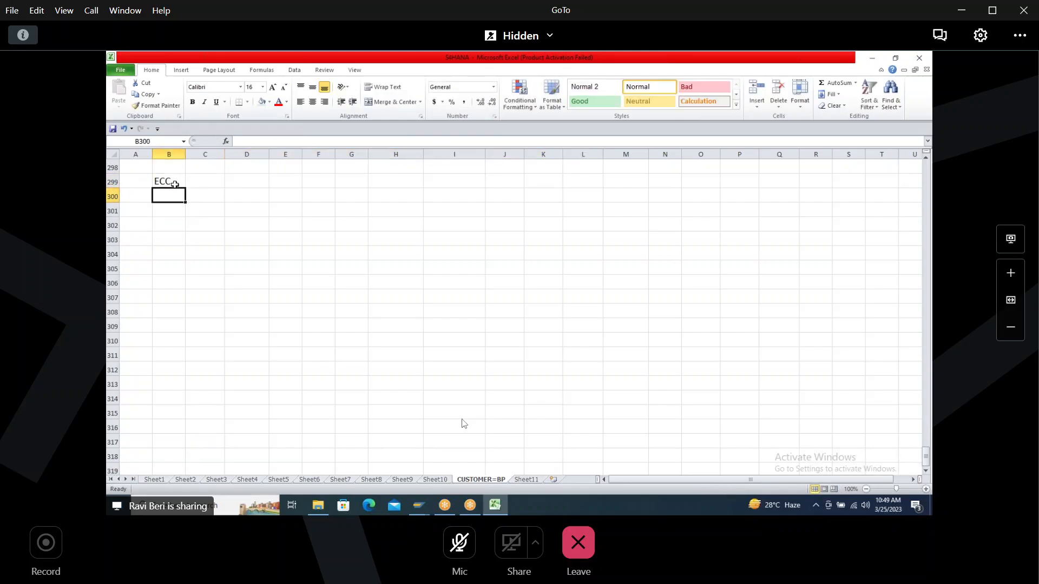
text(CUSTOMER)
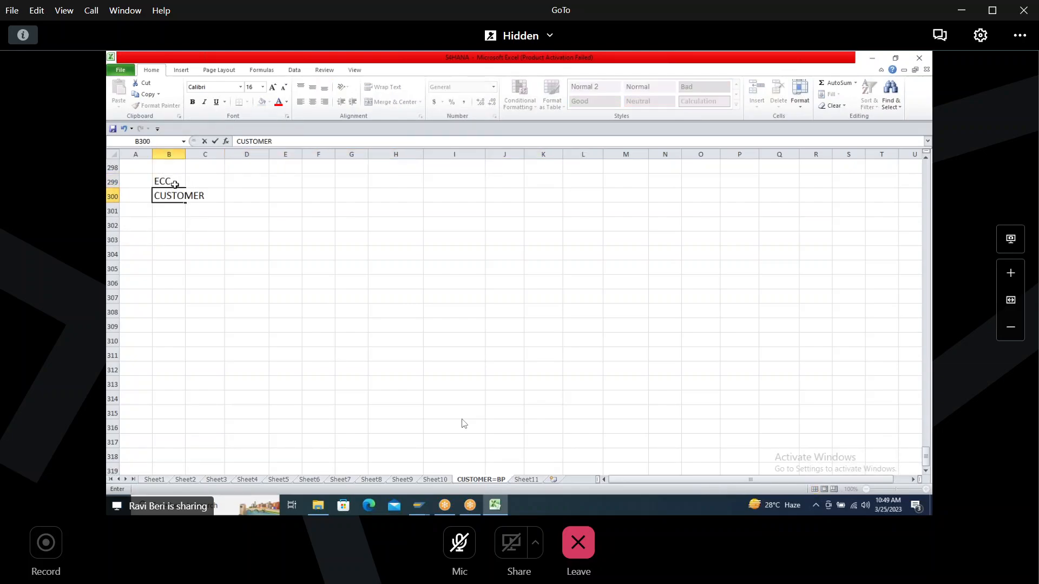
text( ----->BP)
Step: Enter the heading "S/4 HANA" in cell H299, on the same row as the ECC heading
key(Right)
key(Right)
key(Right)
key(Right)
key(Right)
key(Right)
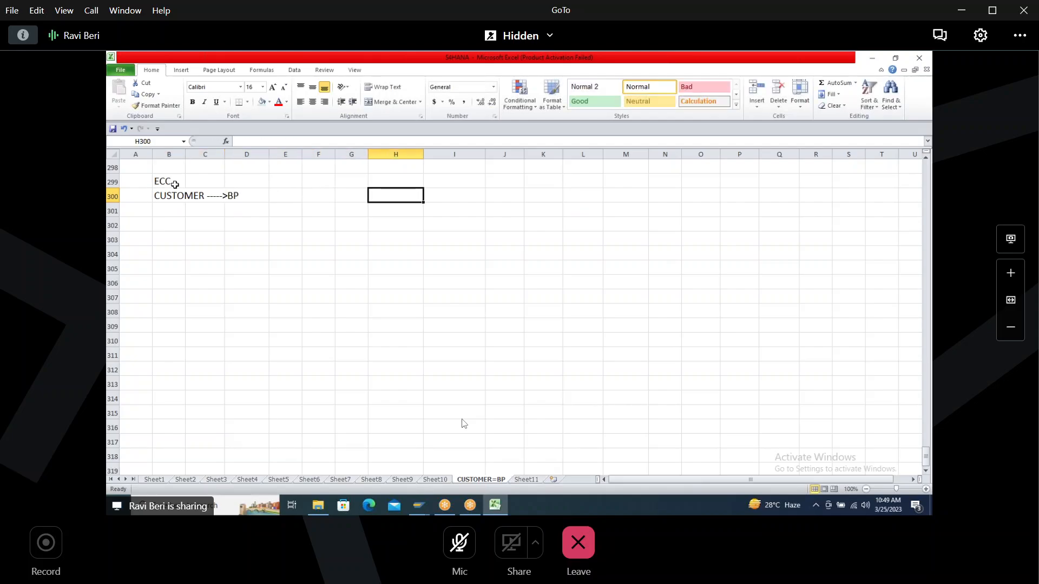
key(Up)
text(WY)
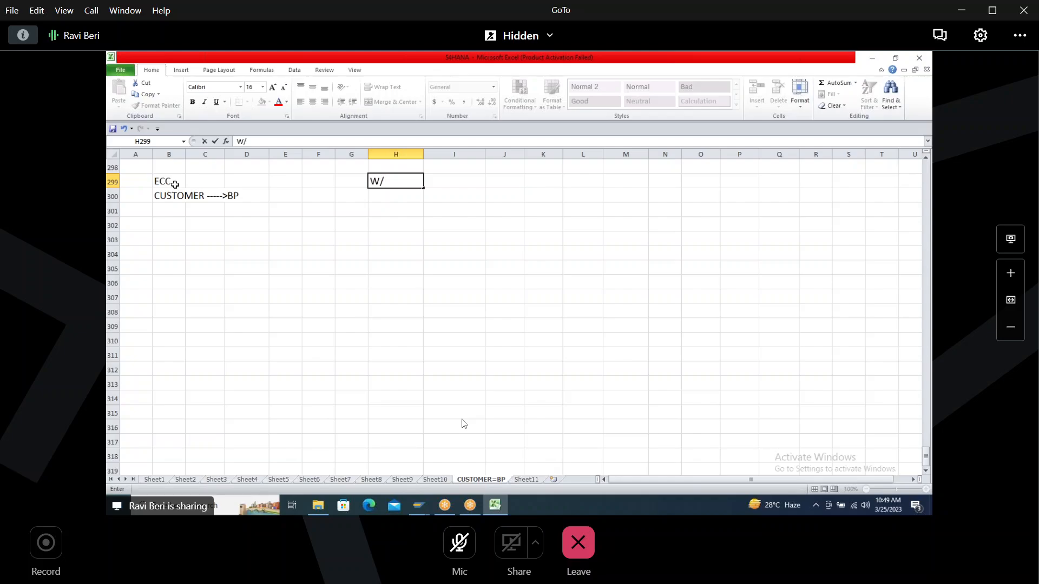
key(BackSpace)
key(BackSpace)
text(S/4 HANA)
key(Return)
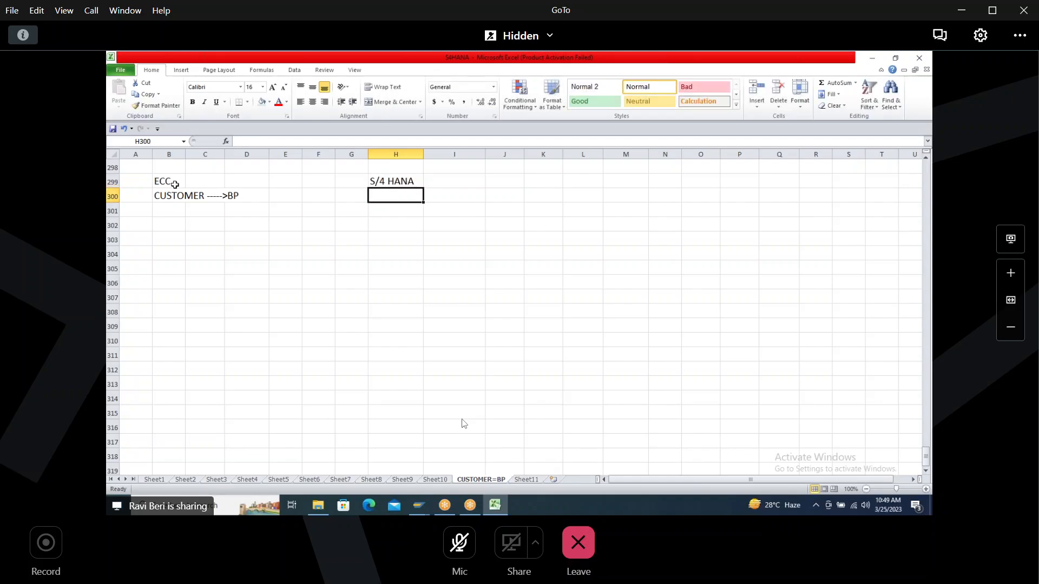
Step: Enter "BP------>CUSTOMER" in cell H300, under the S/4 HANA heading
text(BP---)
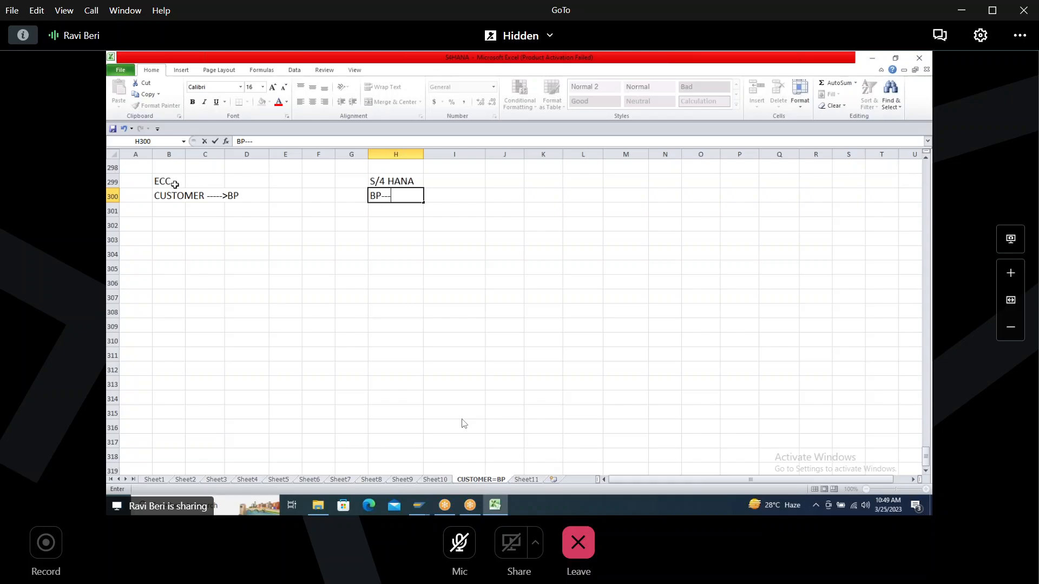
text(--->CUSTOMER)
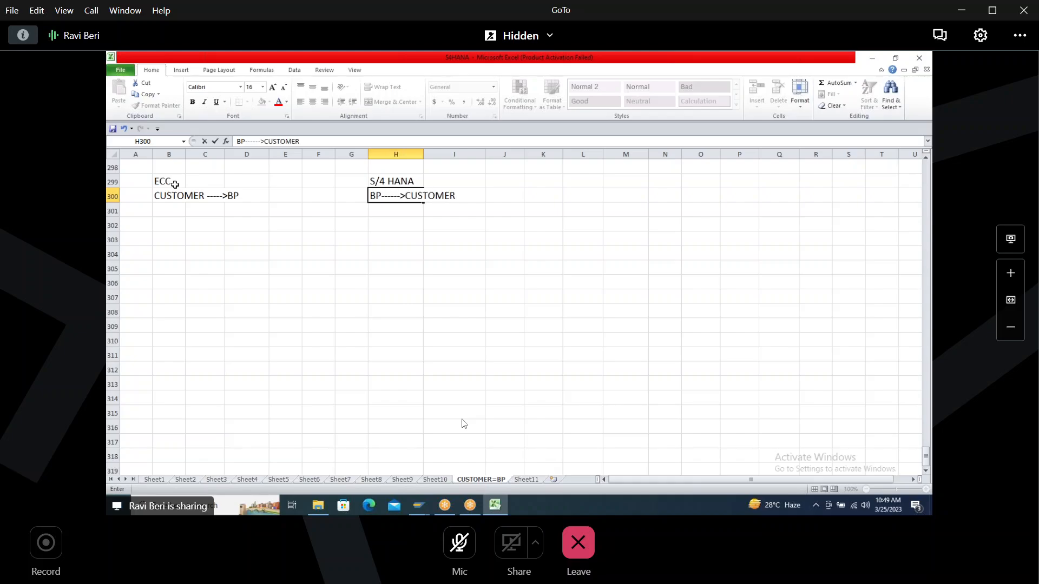
Step: Enter the column headings "ACCGRP" in cell B302 and "BP GROUPING" in cell D302 under the ECC section
click(164, 231)
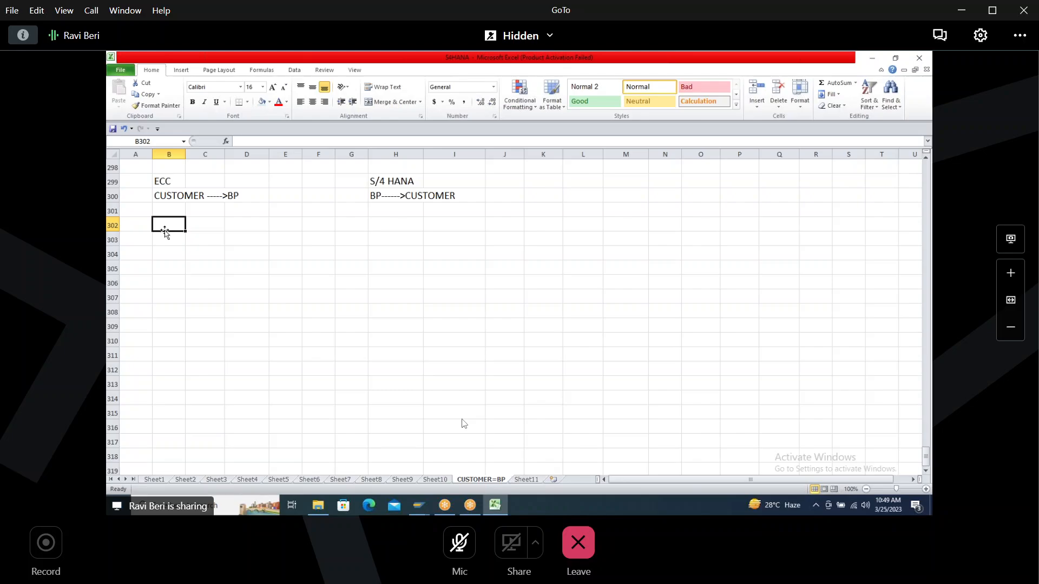
text(ACC)
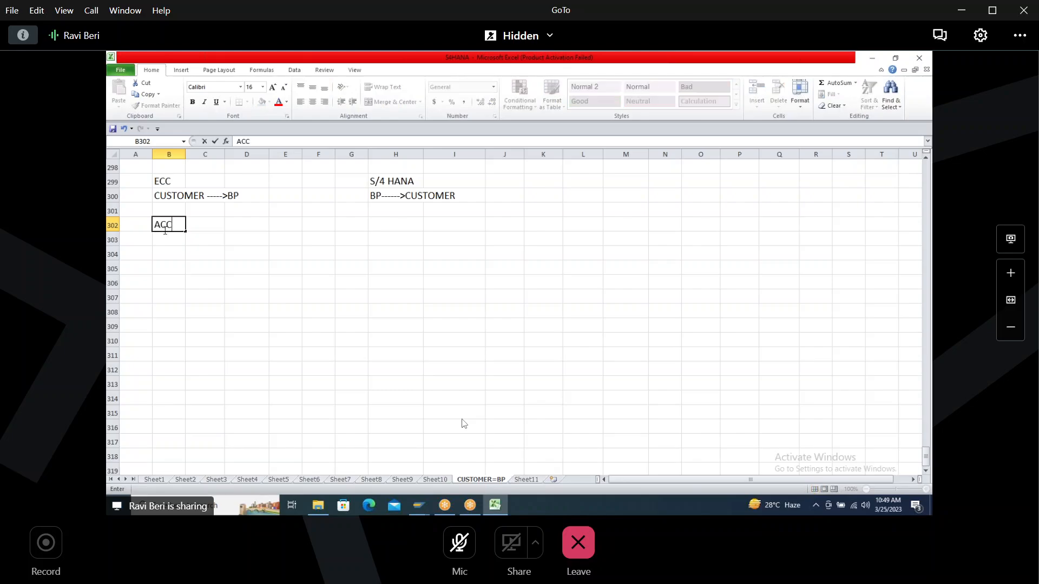
text(GRP)
key(Tab)
key(Tab)
text(BP GROUPS)
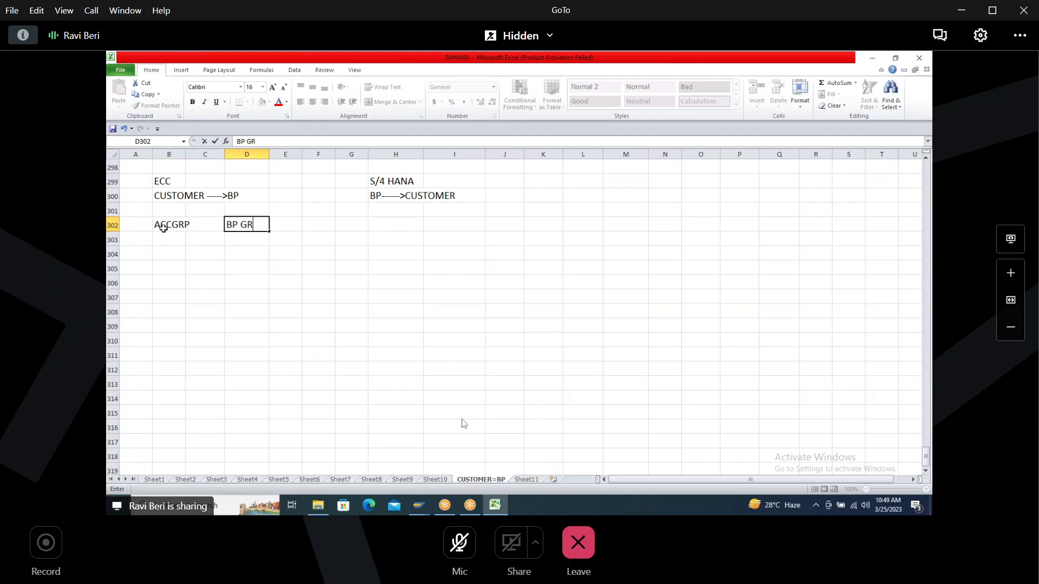
key(BackSpace)
text(ING)
key(Return)
Step: Record the first ECC example pair, with "H002" in cell B304 and "B002" in cell D304
key(Left)
key(Left)
key(Left)
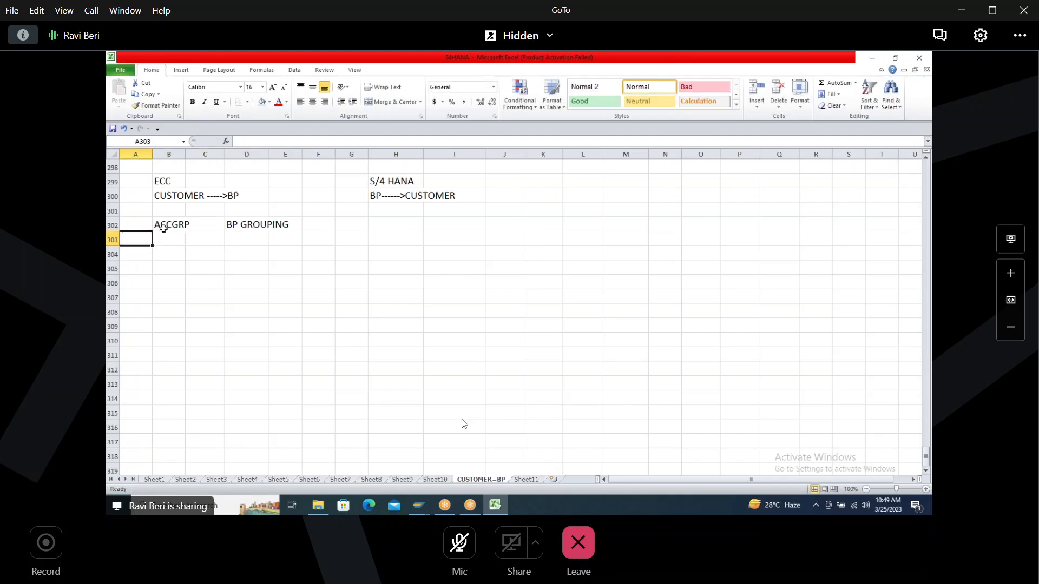
key(Right)
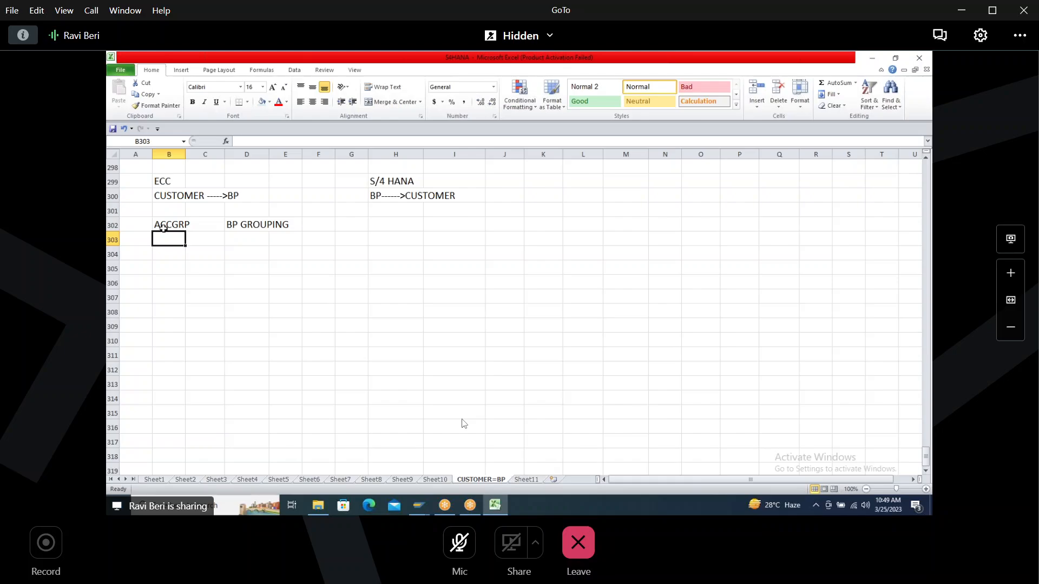
key(Down)
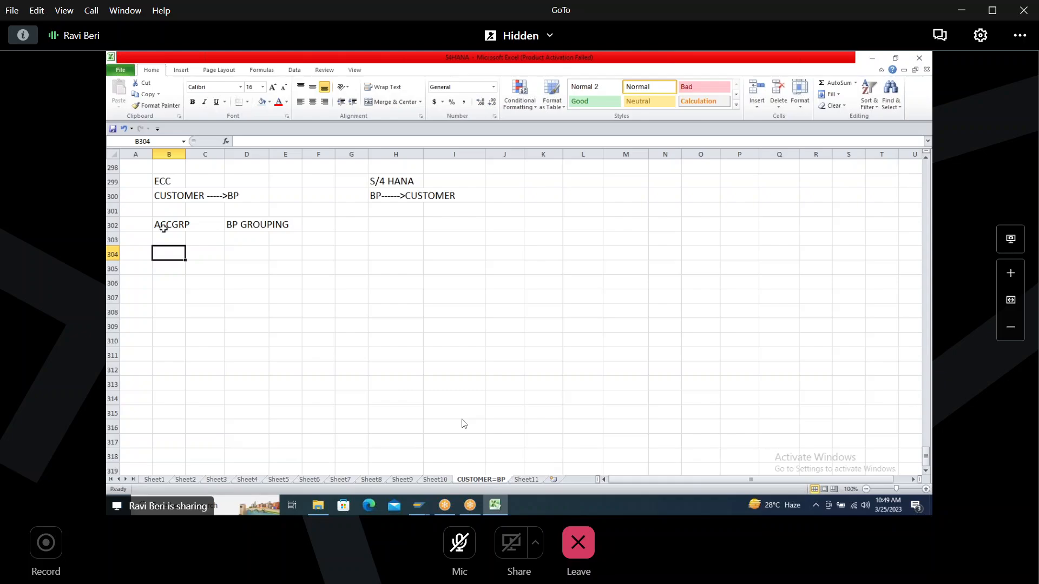
text(H002)
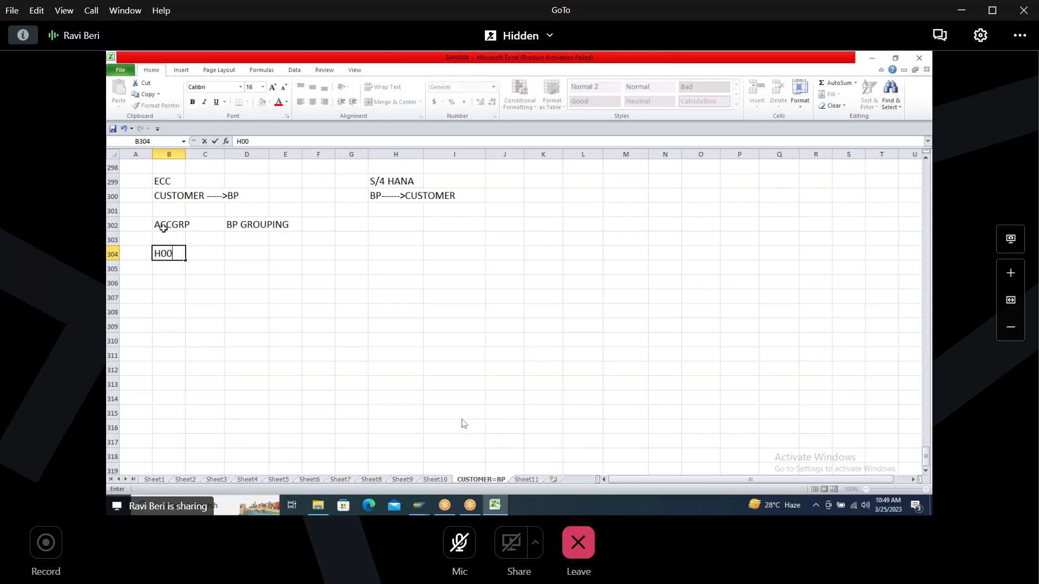
key(Tab)
key(Tab)
text(B002)
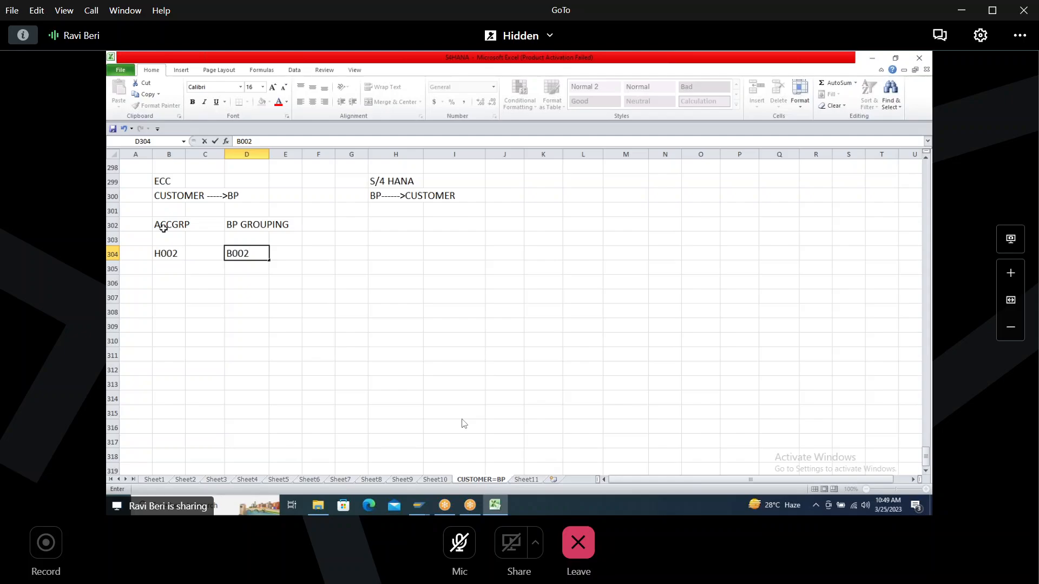
key(Return)
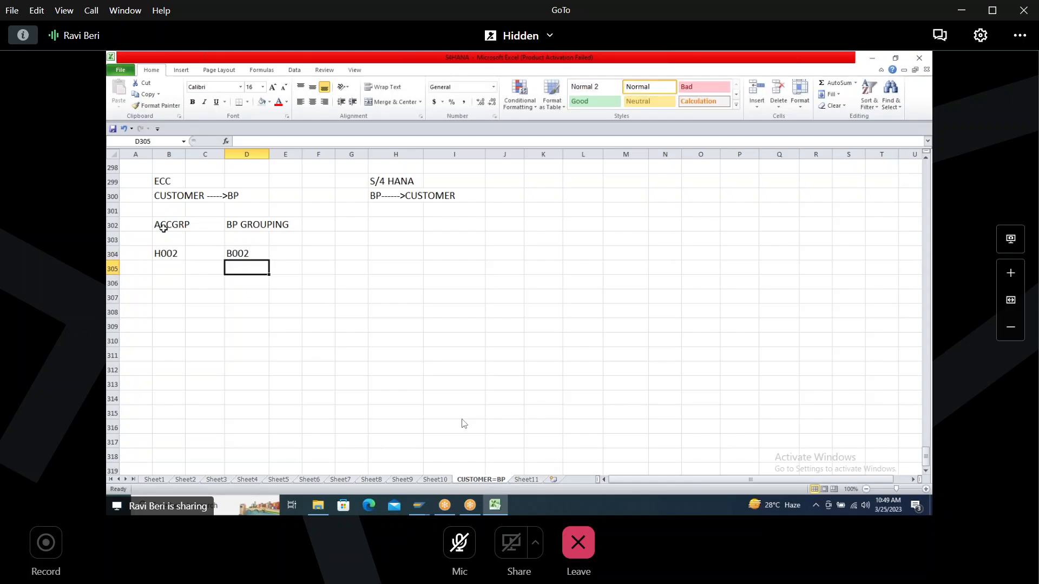
Step: Record the second ECC example pair, with "H003" in cell B305 and "B002" in cell D305
key(Left)
key(Left)
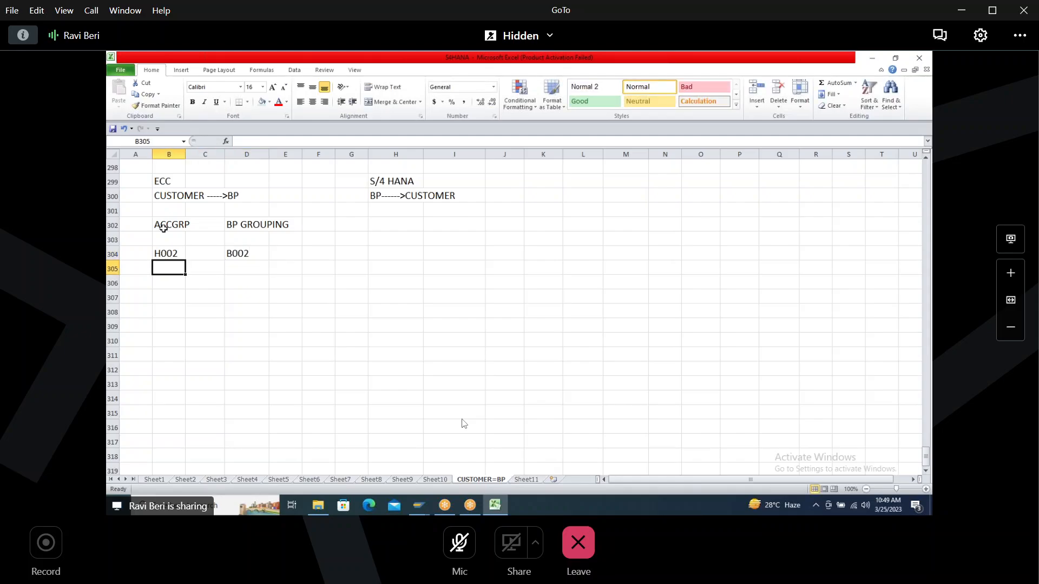
text(H003)
key(Tab)
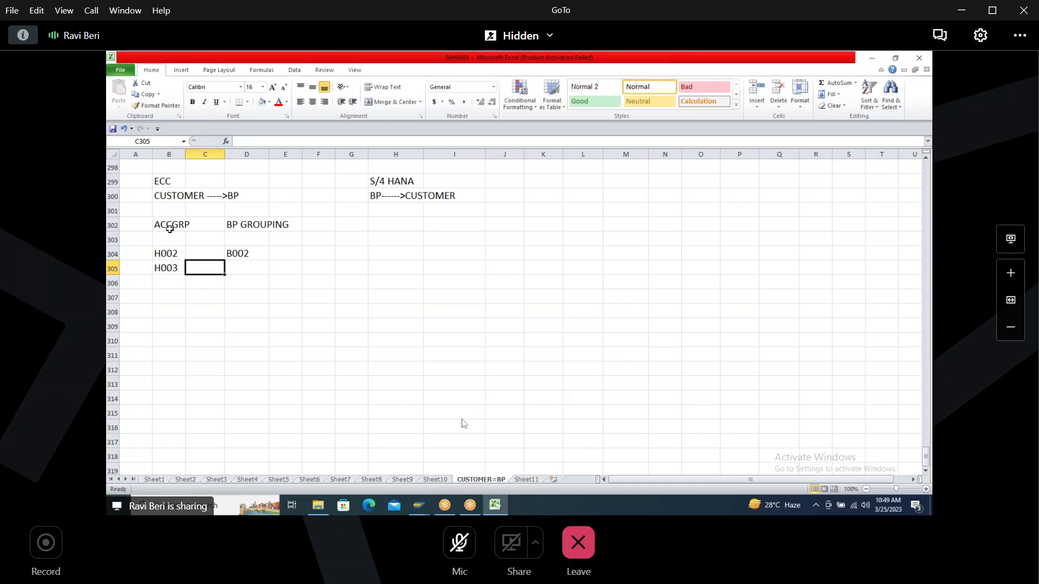
key(Tab)
text(B002)
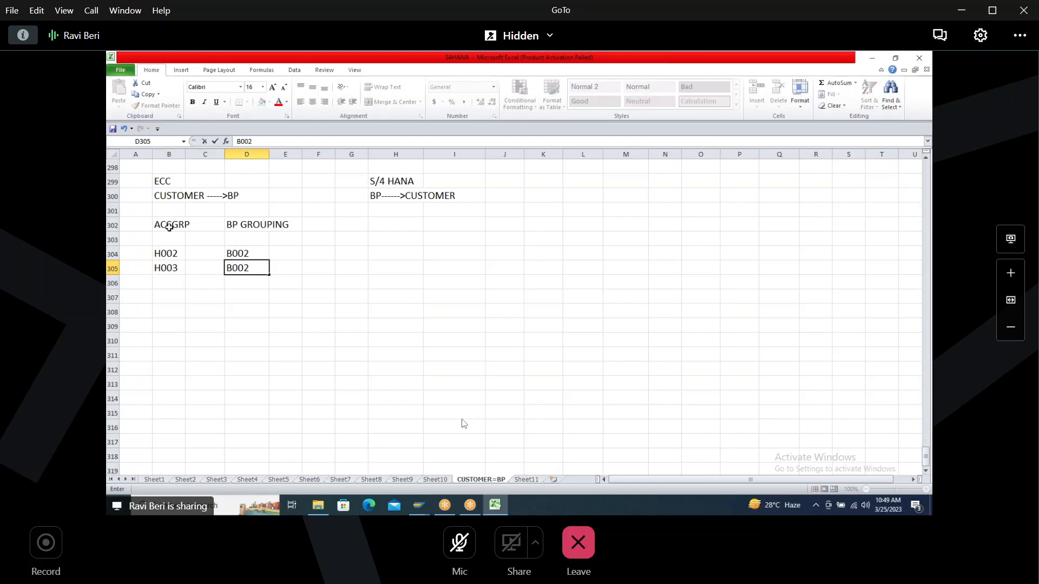
click(617, 59)
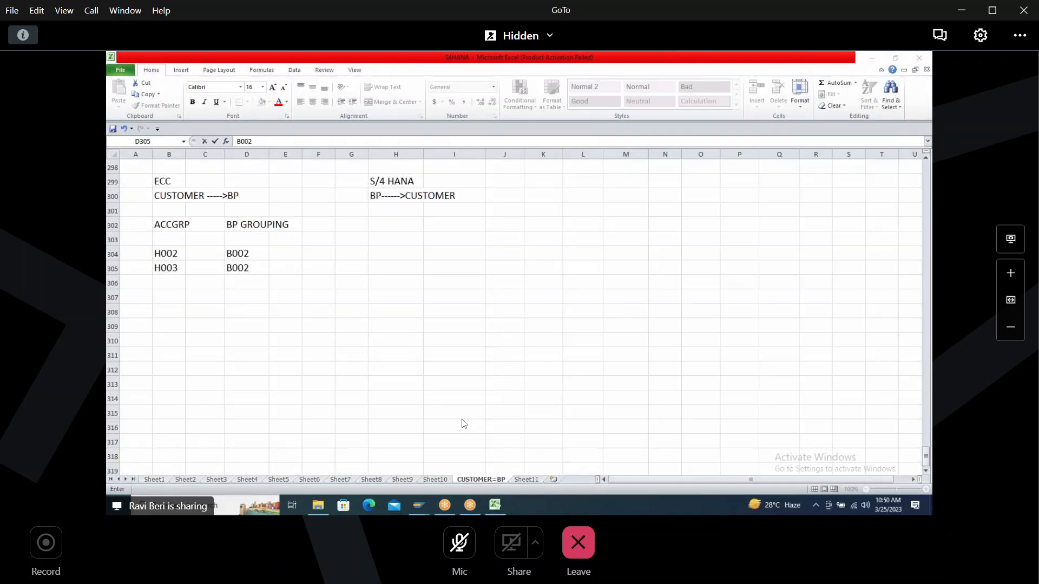
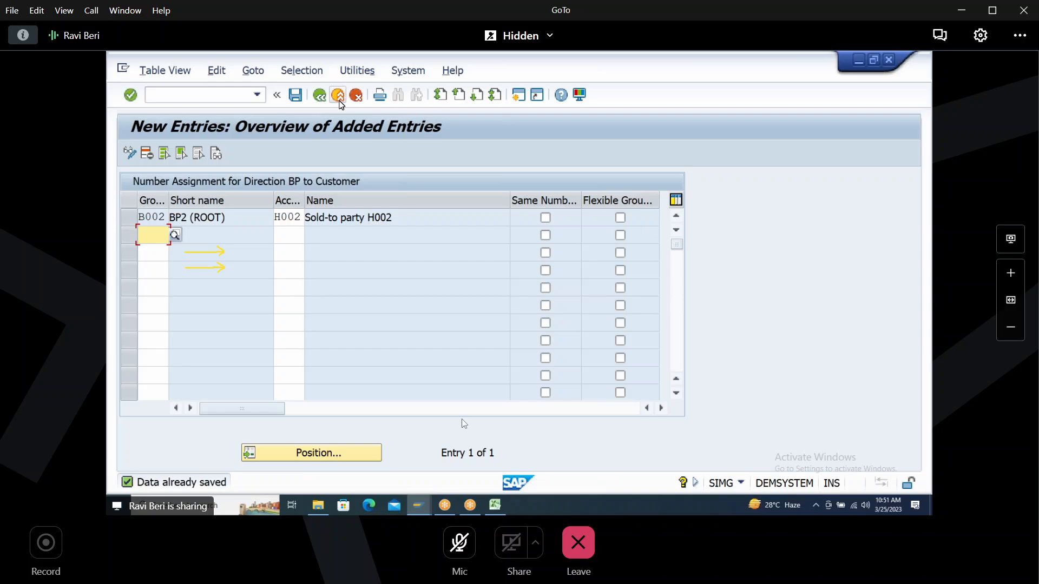
Step: Switch to the Excel notes and review the migration steps up to "CREDIT MANAGEMENT MIGRATION STEPS" in row 271
click(495, 505)
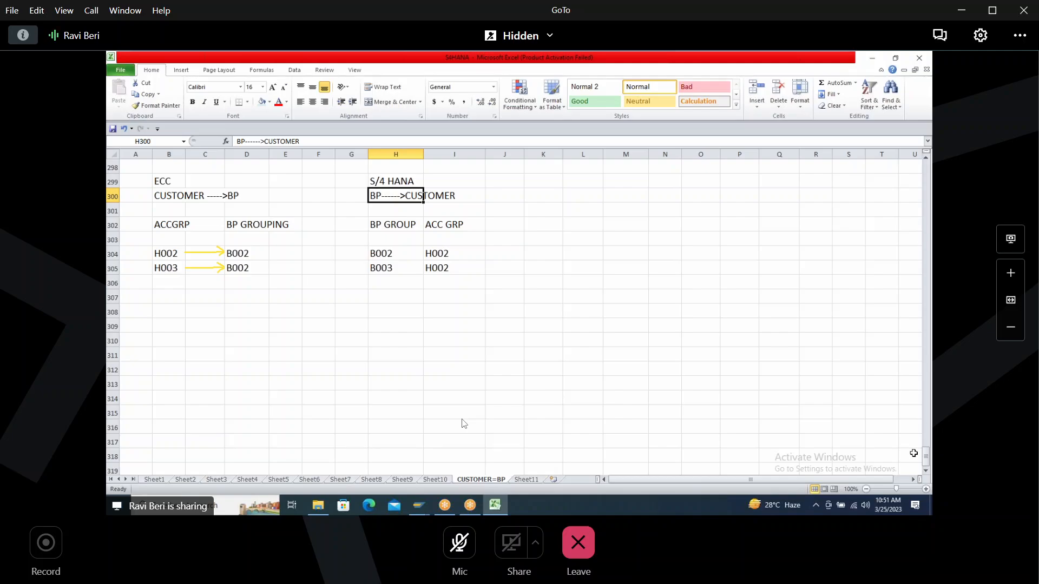
drag(922, 456, 925, 459)
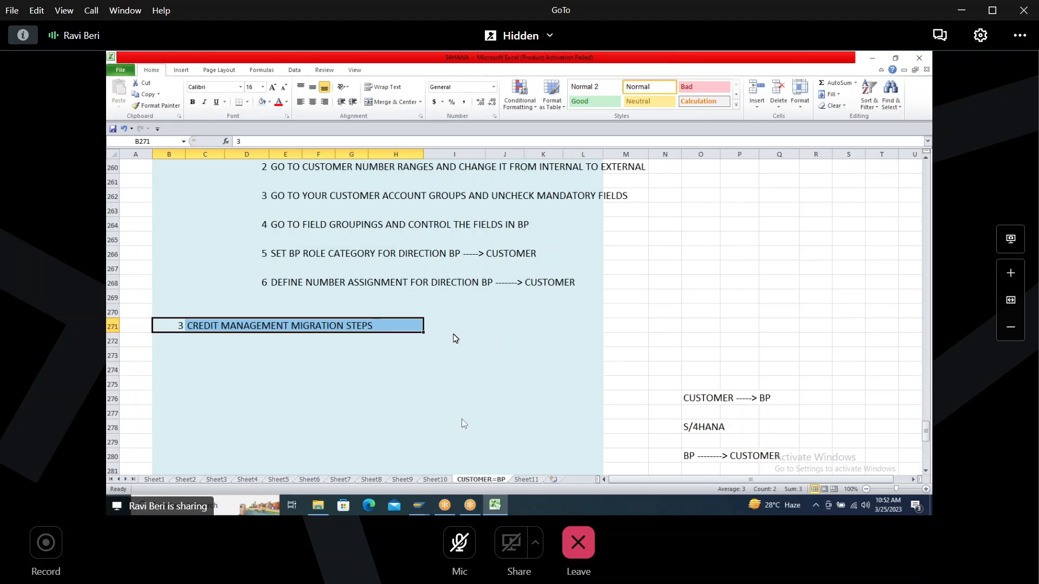
Step: Switch to SAP, start transaction /NSPRO and open the SAP Reference IMG
key(alt+Tab)
key(alt+Tab)
key(alt+Tab)
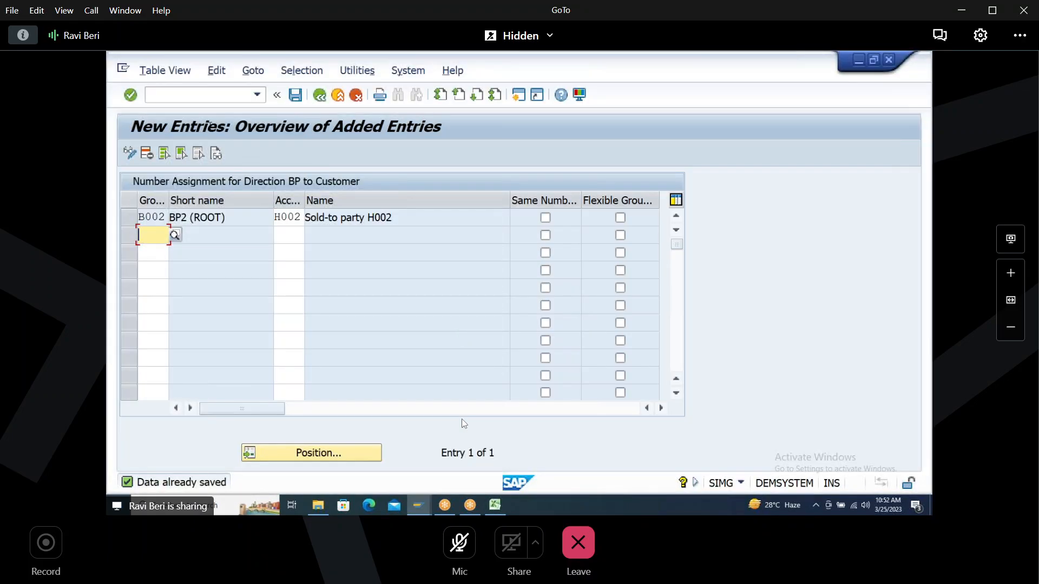
key(ctrl+slash)
text(/NSPRO)
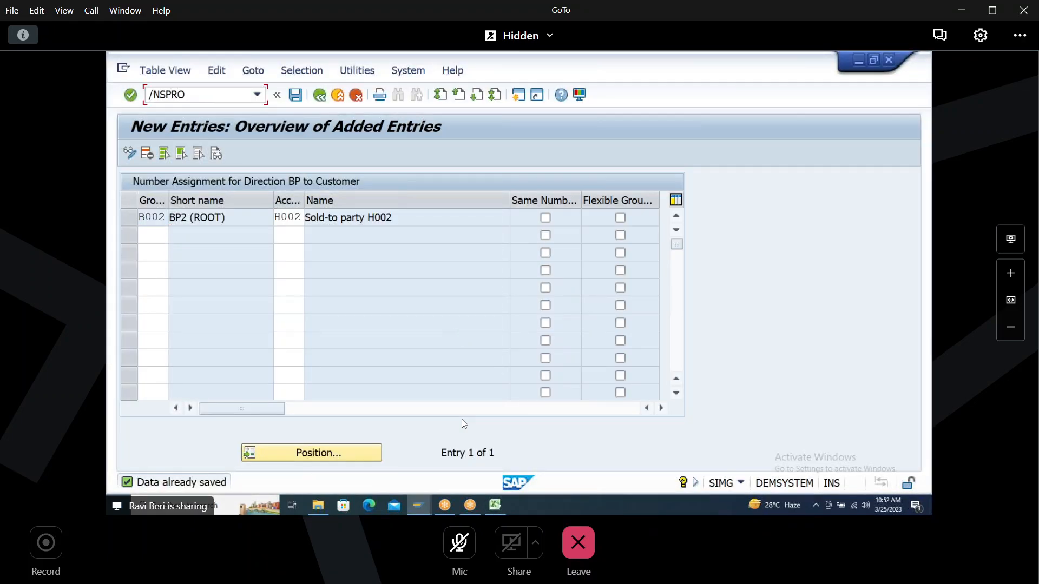
key(Return)
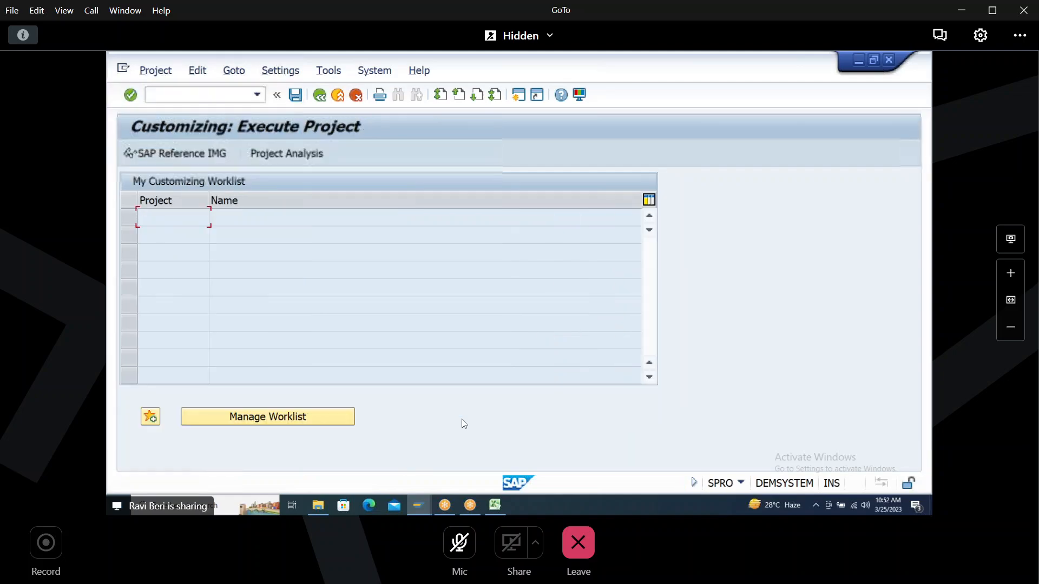
click(178, 155)
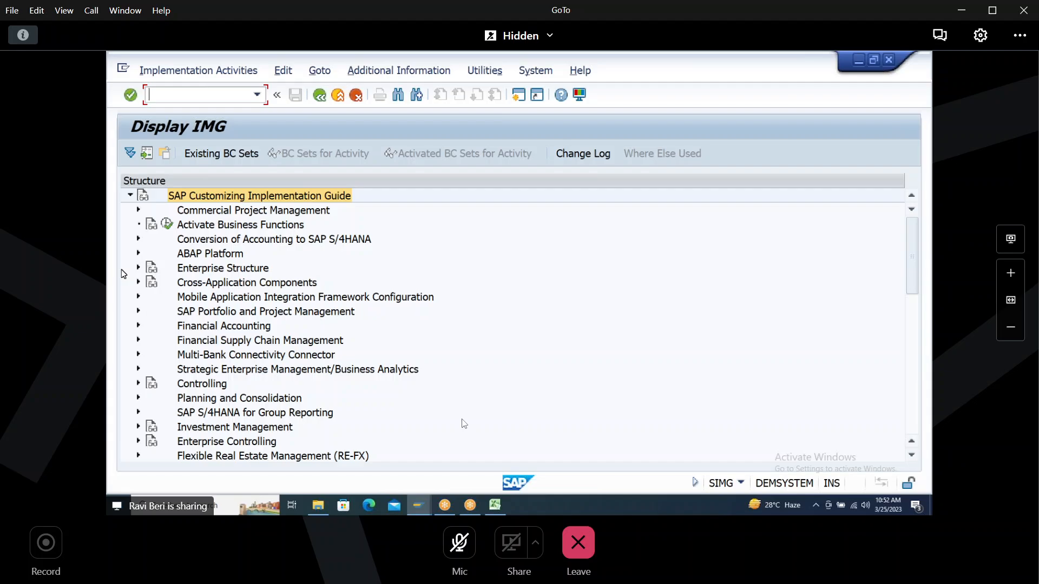
Step: Expand Conversion of Accounting to SAP S/4HANA, Data Migration and its Credit Management Migration node in the IMG structure
click(212, 247)
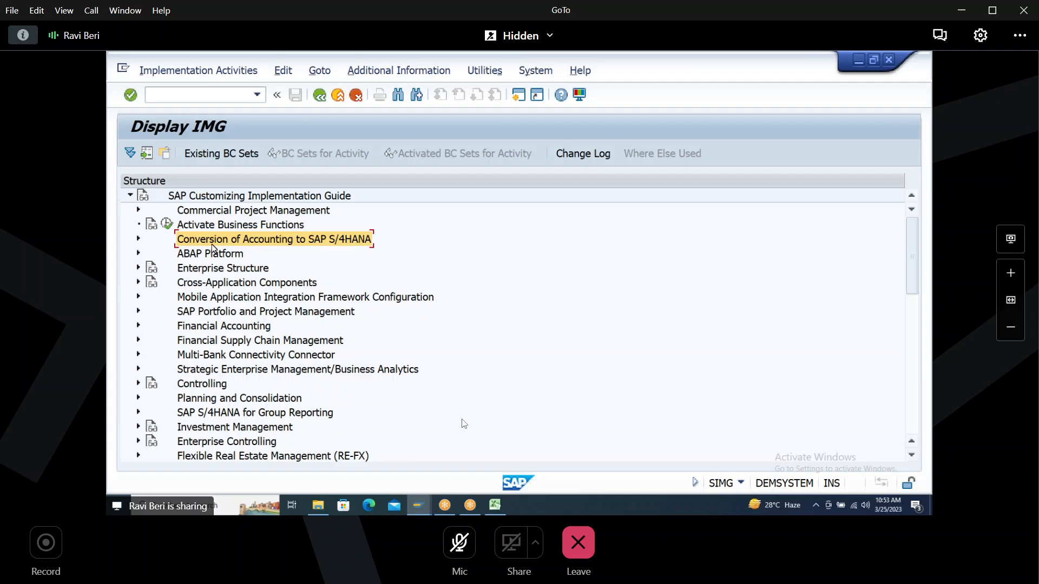
click(138, 239)
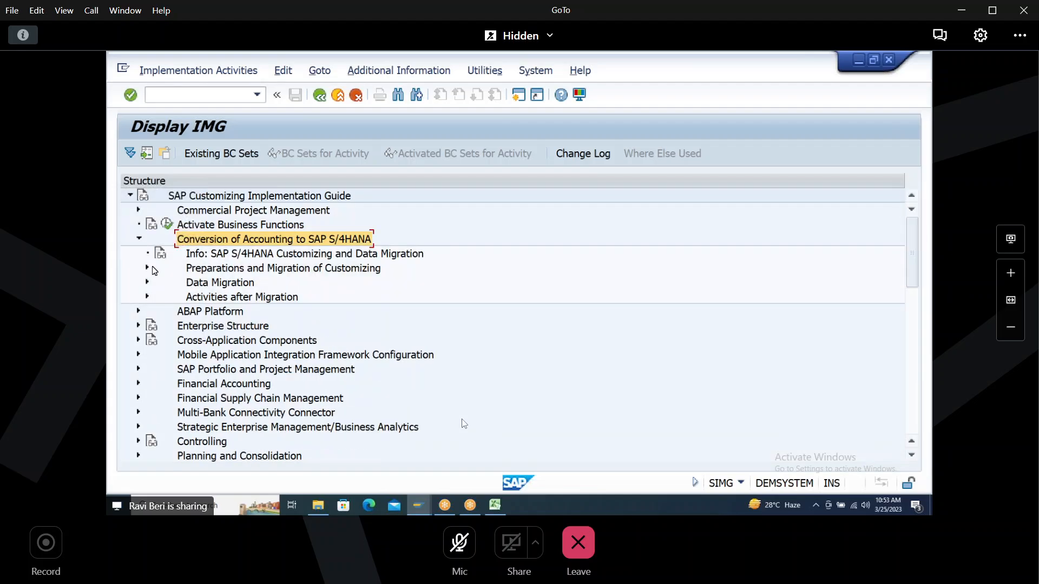
click(206, 287)
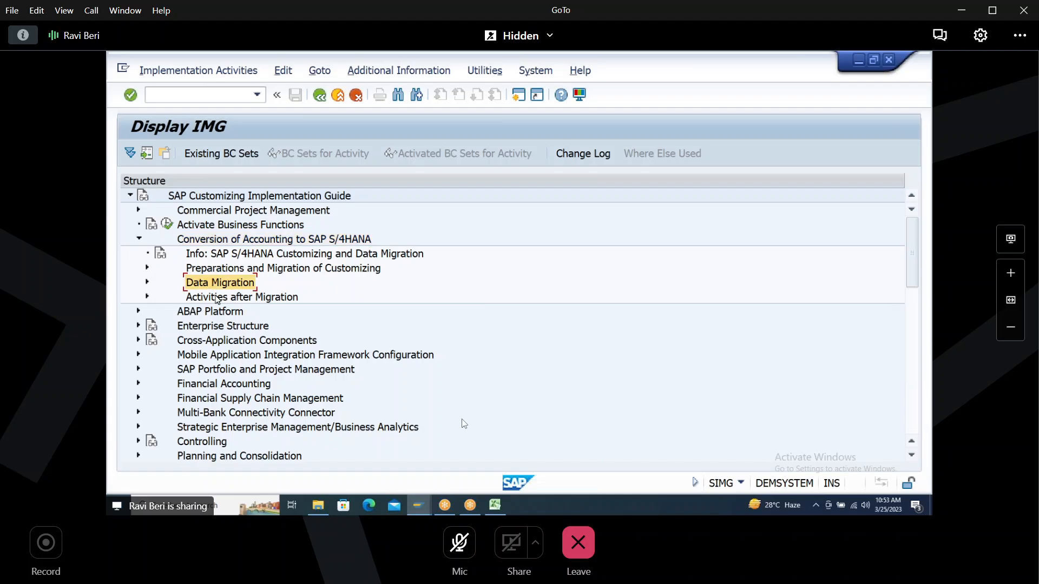
click(148, 283)
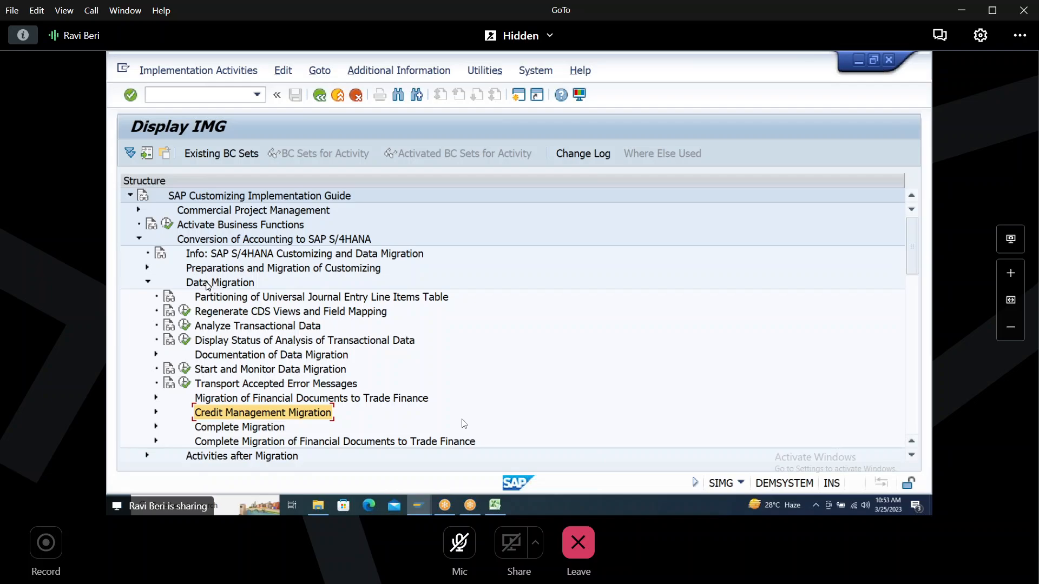
click(239, 416)
click(157, 414)
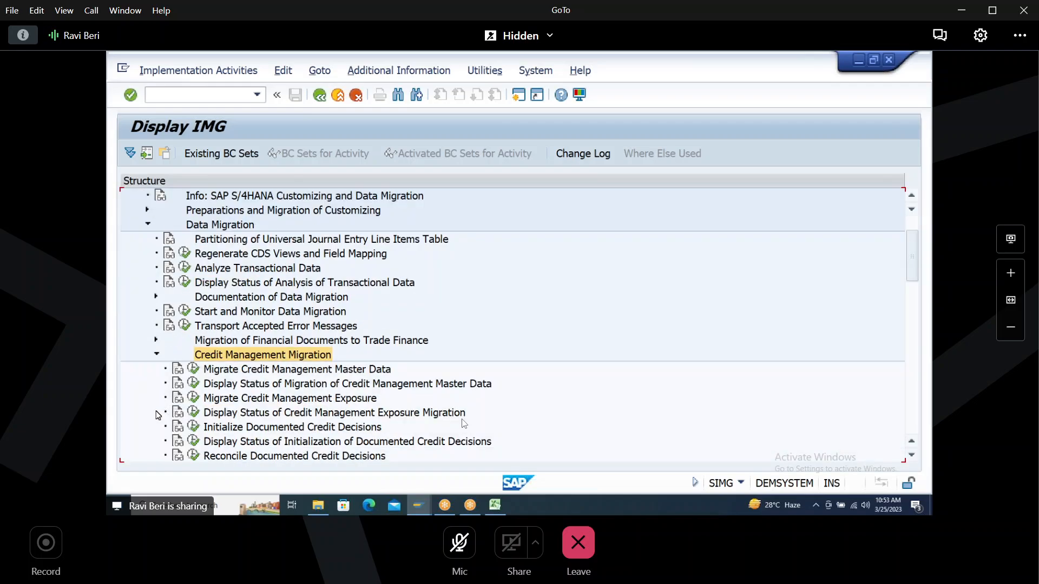
Step: Open the Migrate Credit Management Master Data activity to view its run and batch job settings, and return to the IMG
click(250, 372)
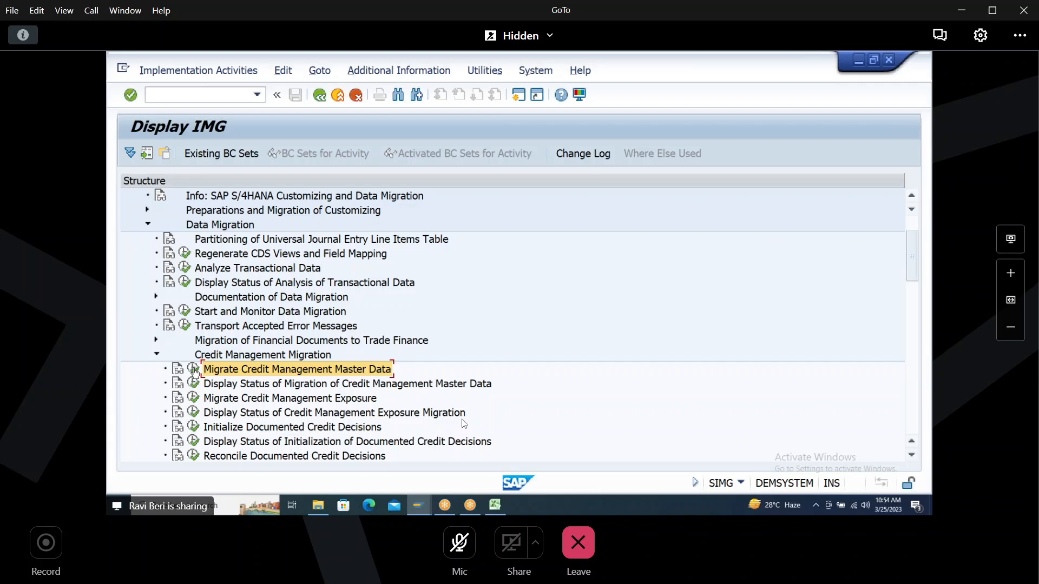
click(193, 369)
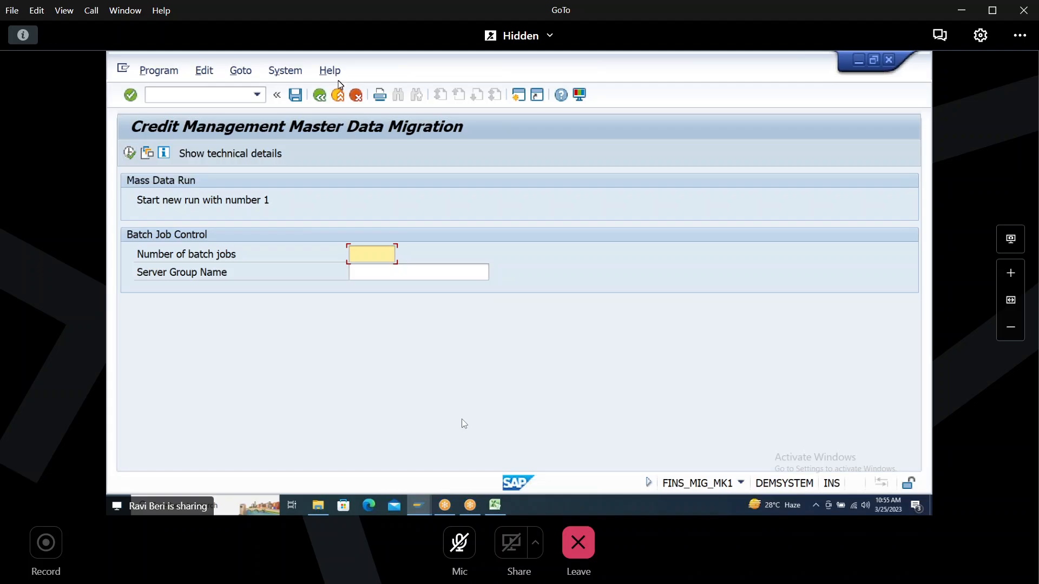
click(319, 95)
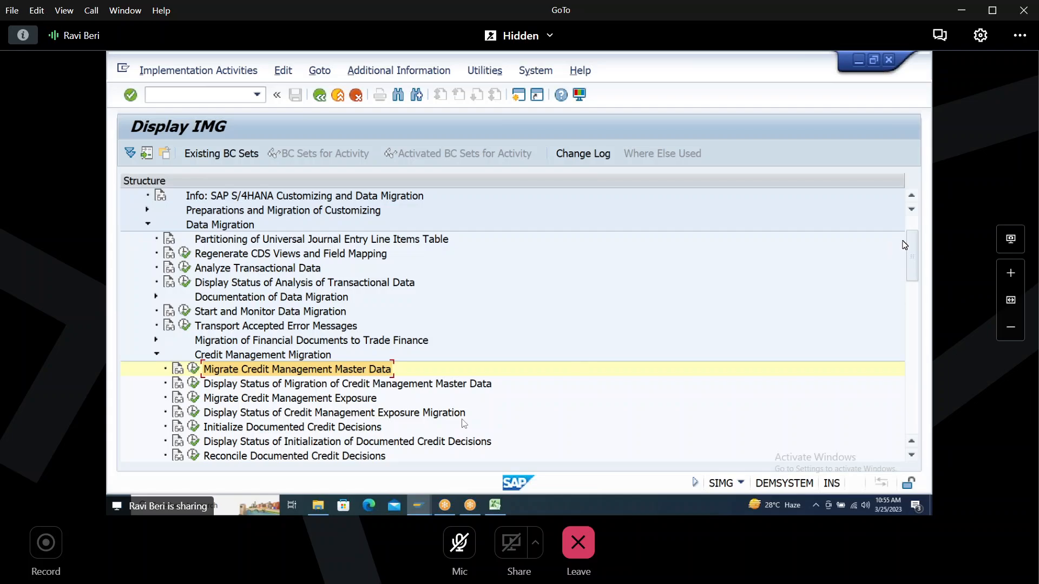
Step: Execute the Credit Management Master Data Migration run without batch job settings, and return to the IMG structure
drag(912, 246, 915, 249)
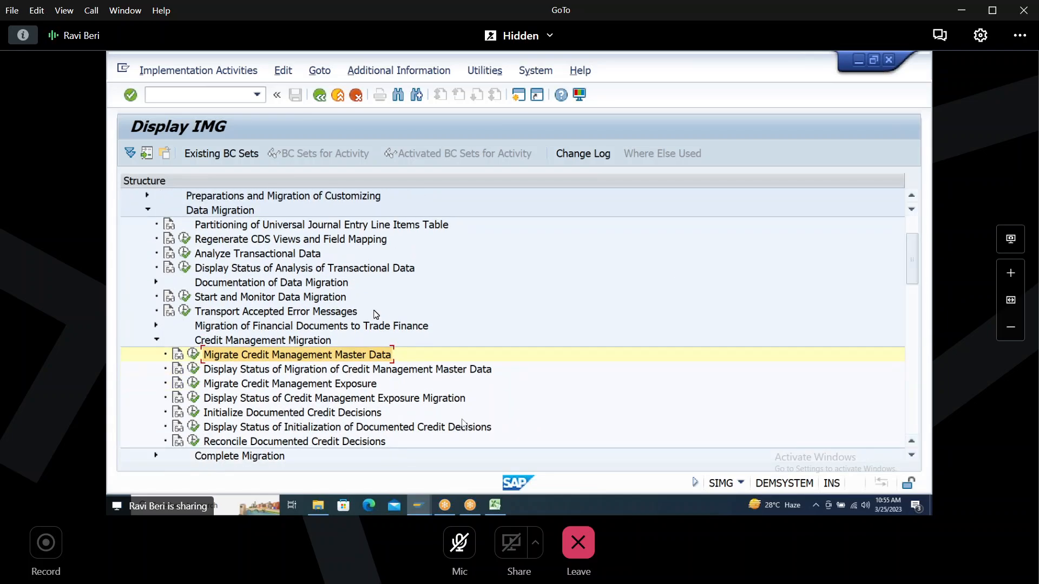
click(194, 355)
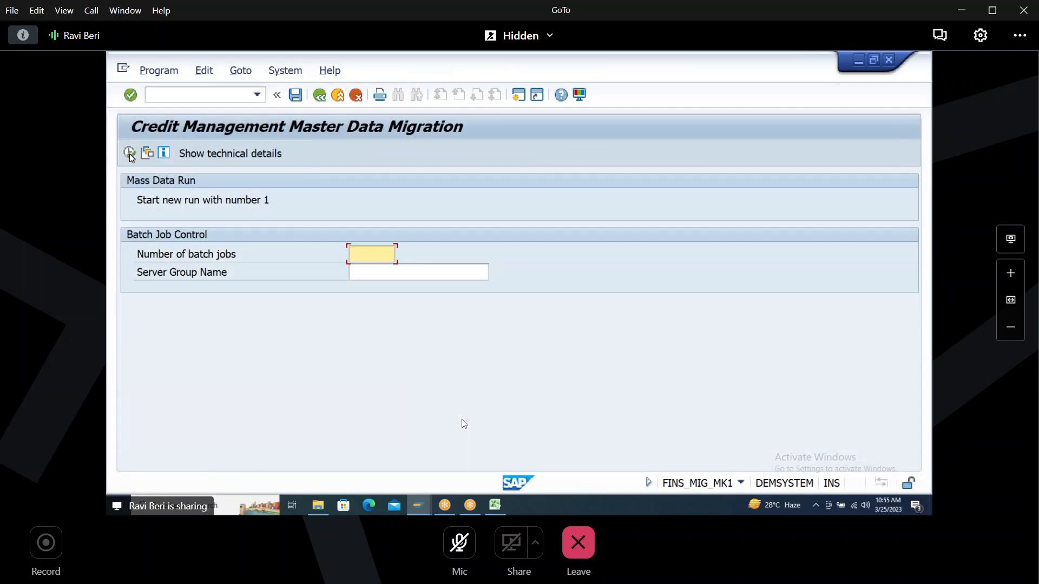
click(129, 153)
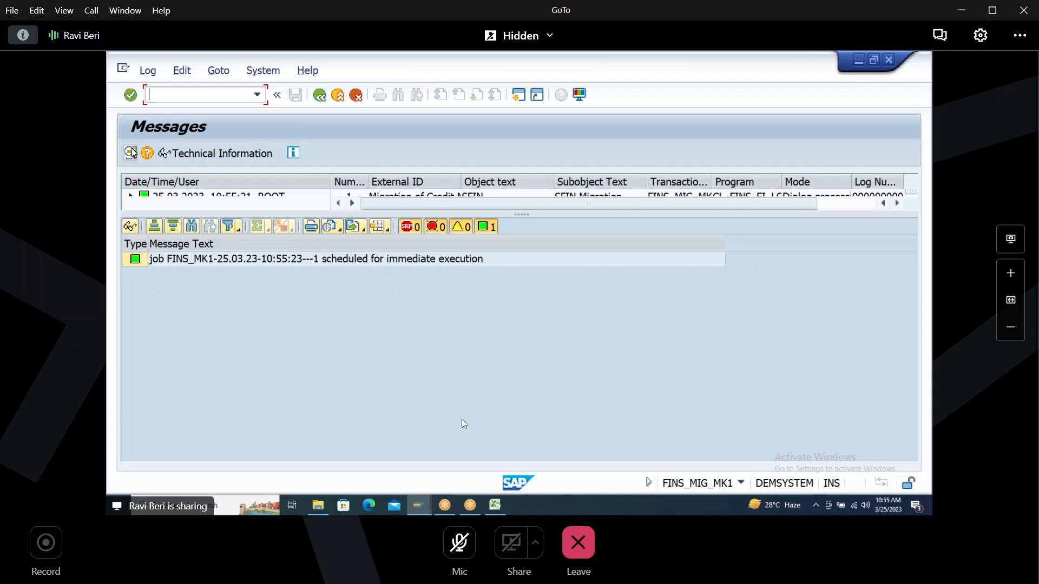
click(319, 98)
click(319, 95)
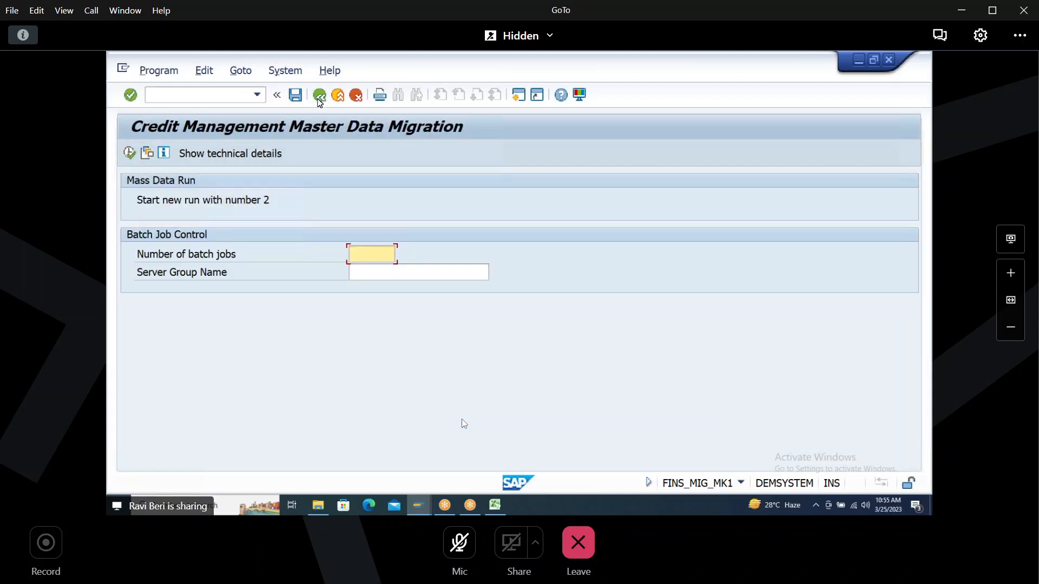
click(319, 96)
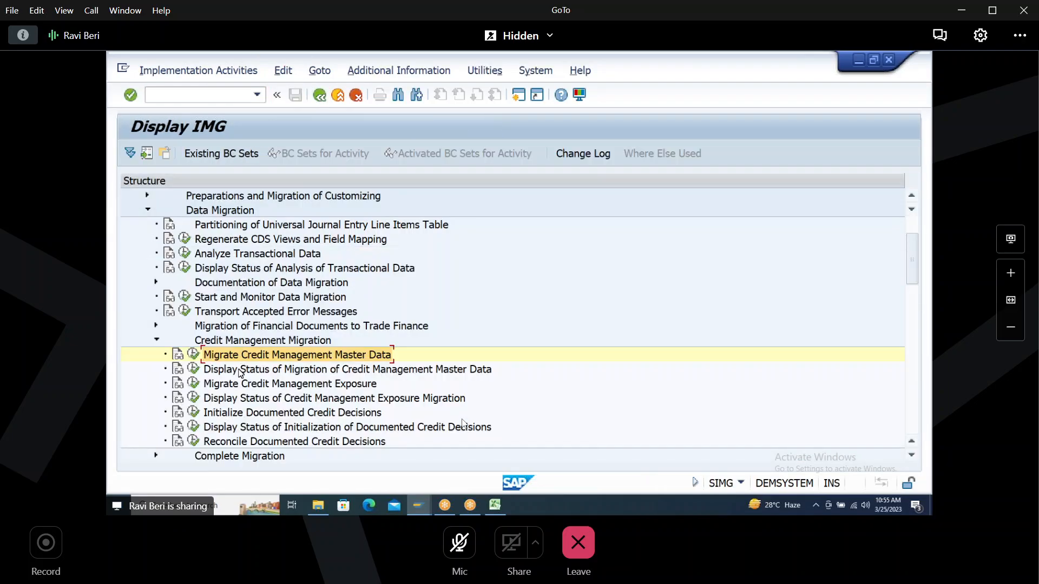
Step: Display the status of the Credit Management Master Data migration, check the finished entry of Repeated Run 1, and return to the IMG
click(241, 371)
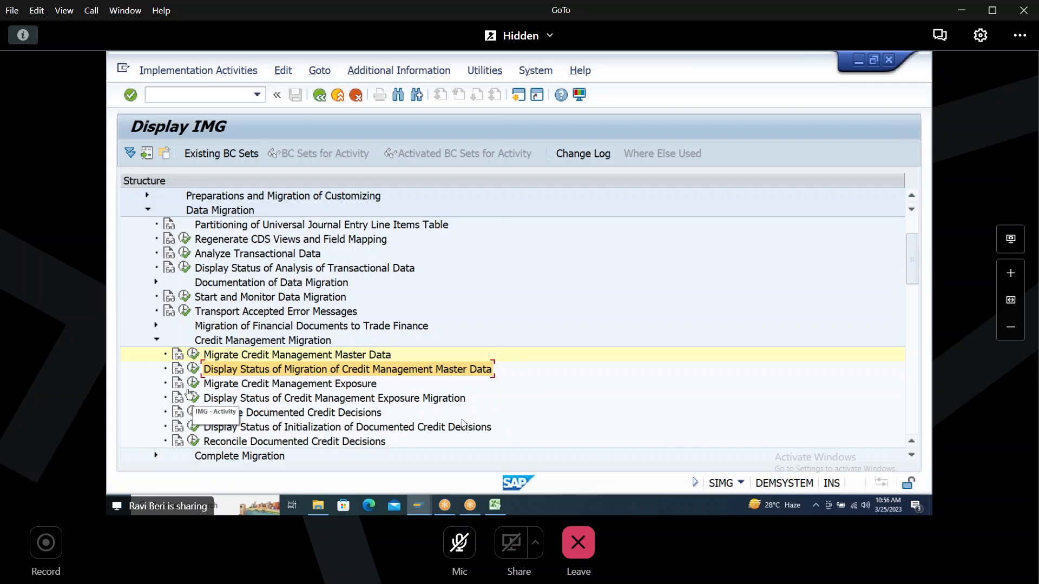
click(193, 370)
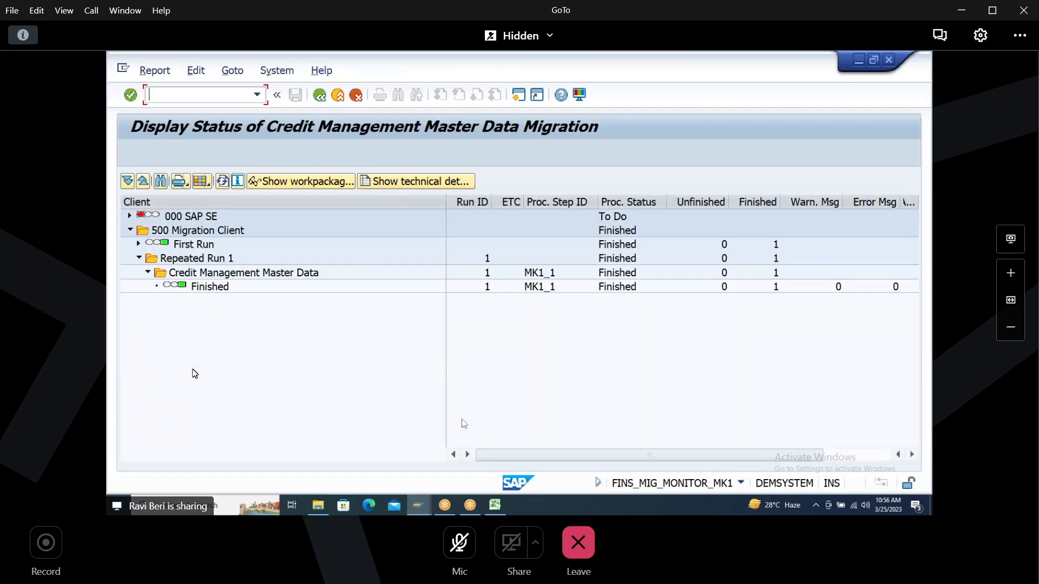
click(212, 287)
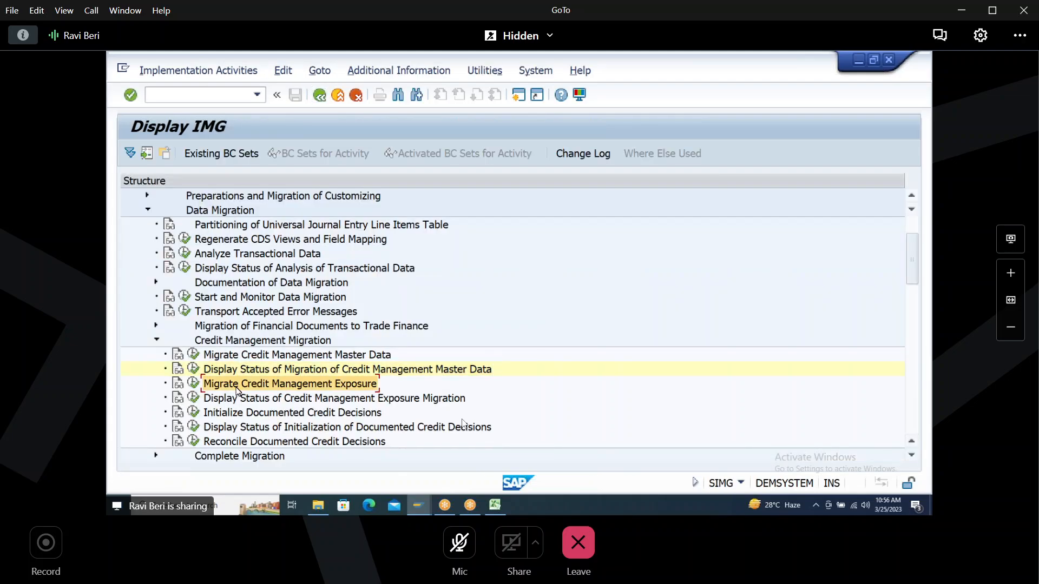
Step: Execute the Credit Management Exposure Migration run without batch job settings
click(194, 384)
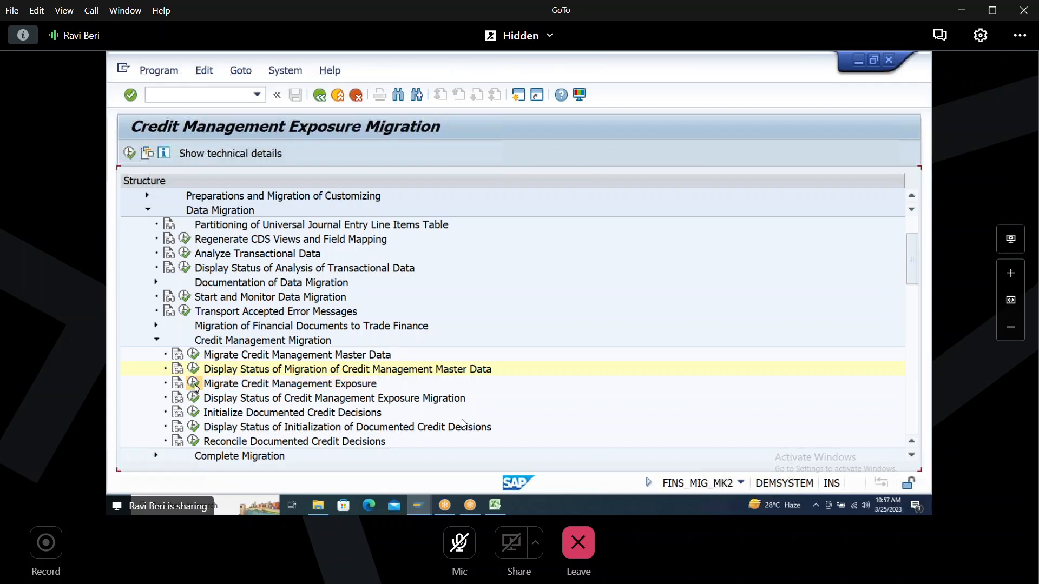
click(130, 154)
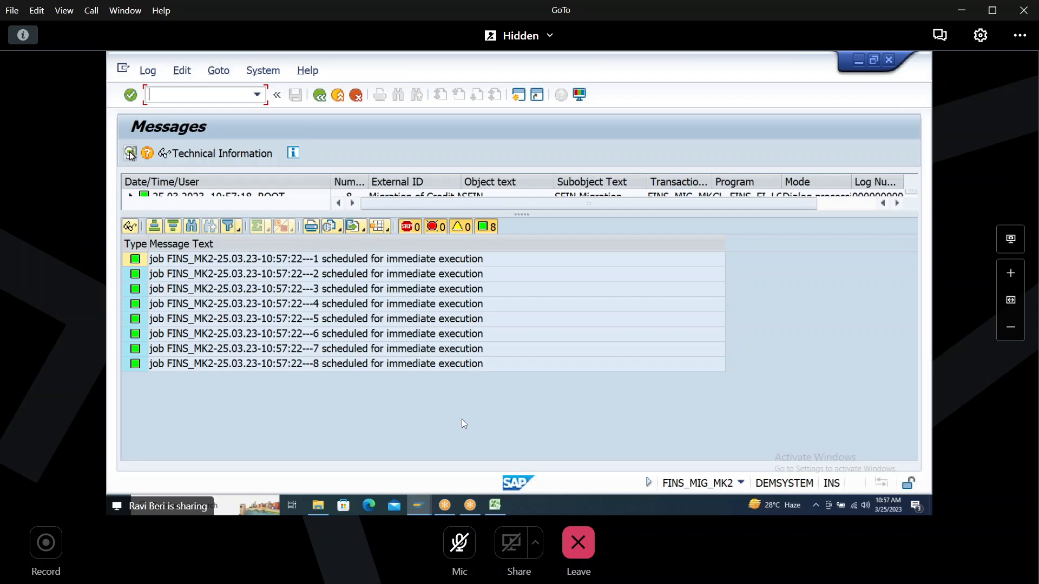
Step: Switch to Excel to look at the CREDIT MANAGEMENT MIGRATION STEPS entry in row 271, and switch back to SAP
click(496, 505)
click(428, 326)
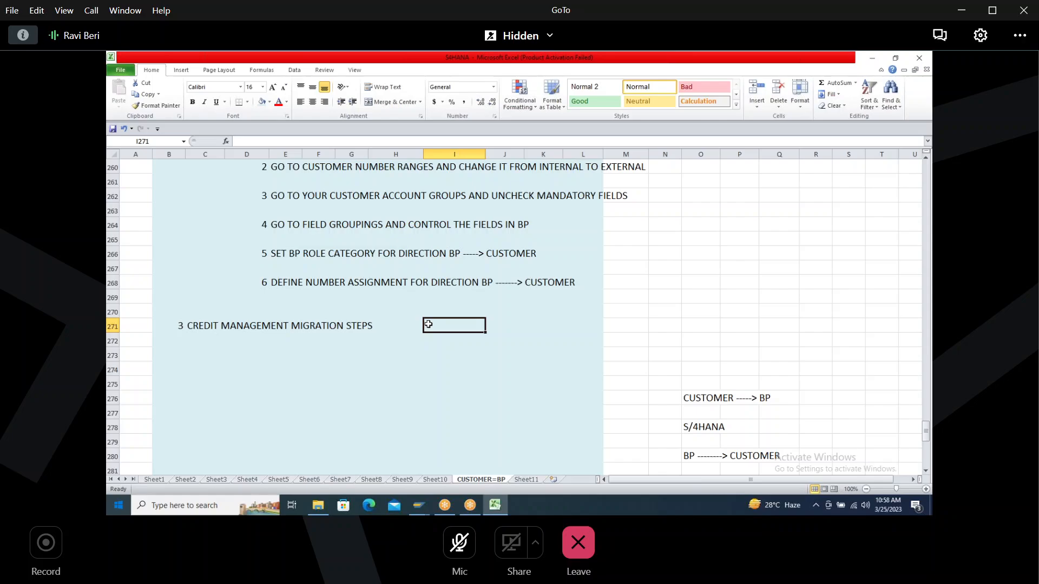
key(alt+Tab)
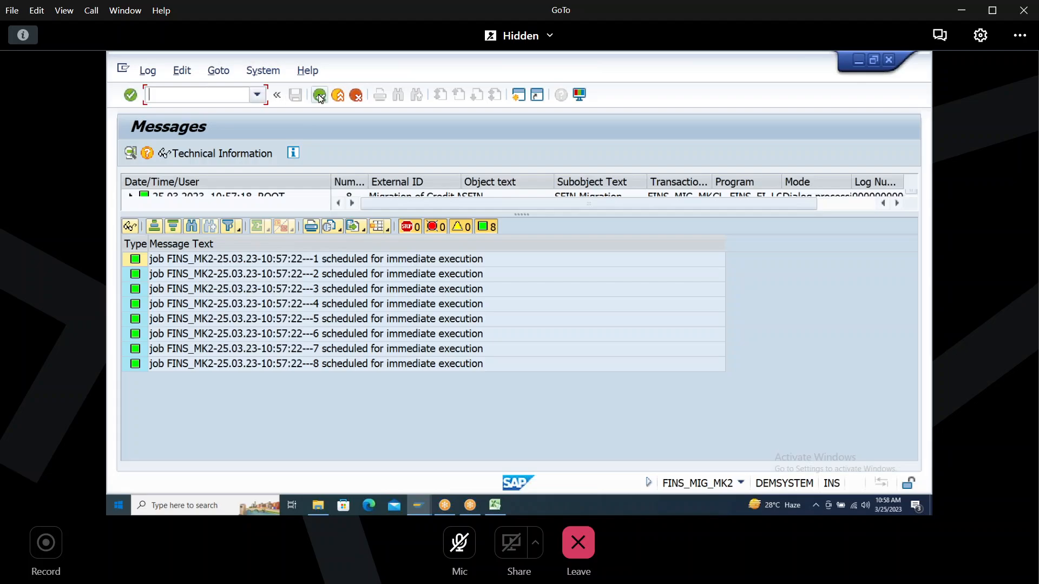
Step: Return to the IMG, reopen Migrate Credit Management Exposure to view its run and batch job settings, and leave it without executing
click(319, 95)
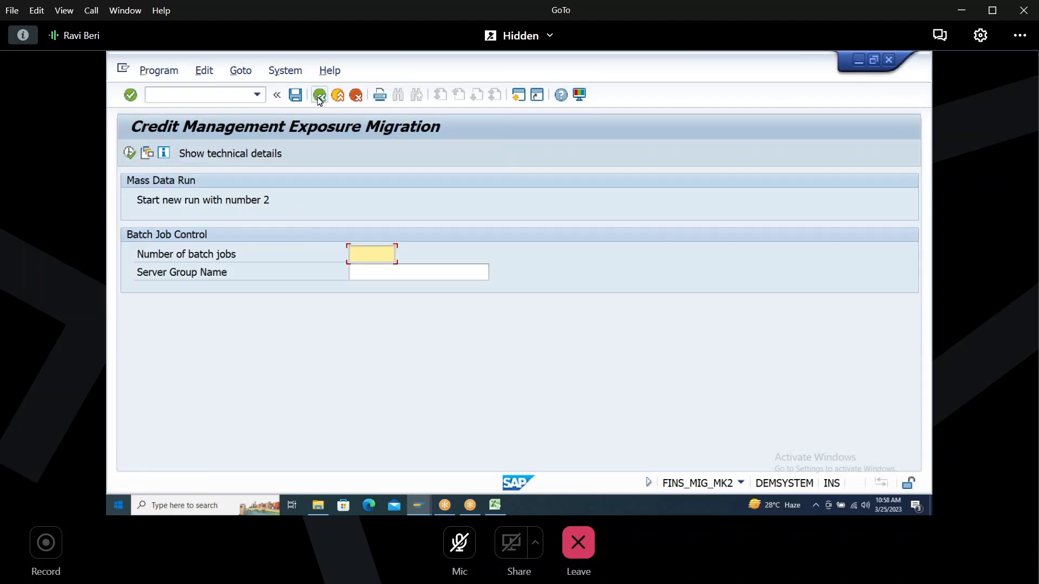
click(319, 96)
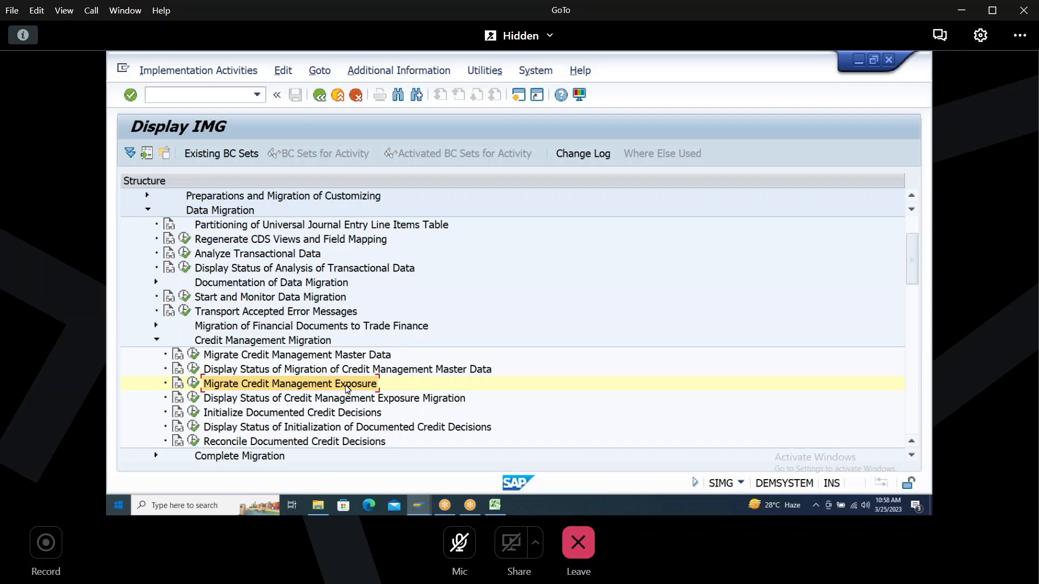
click(193, 383)
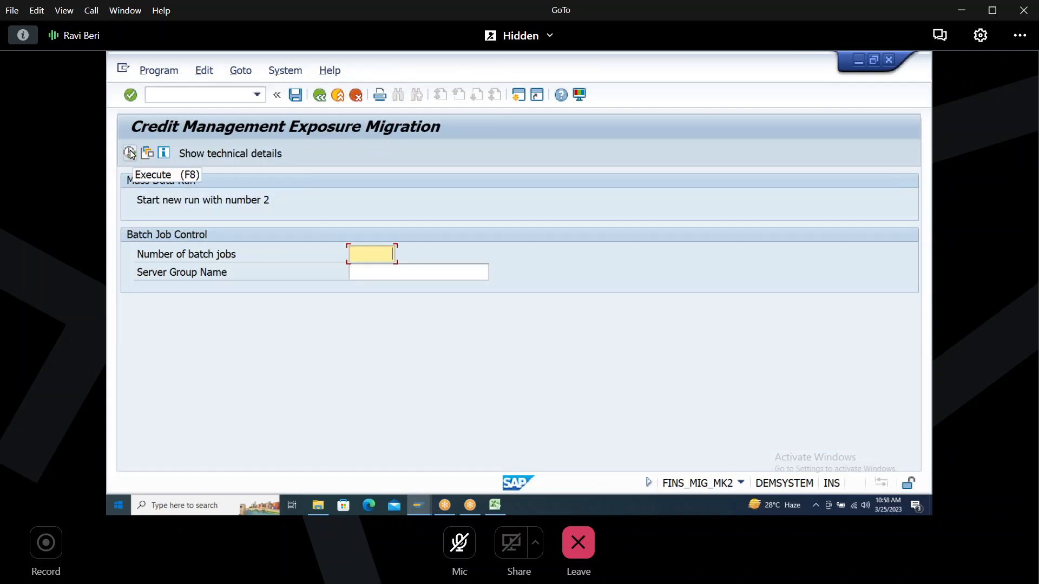
click(319, 97)
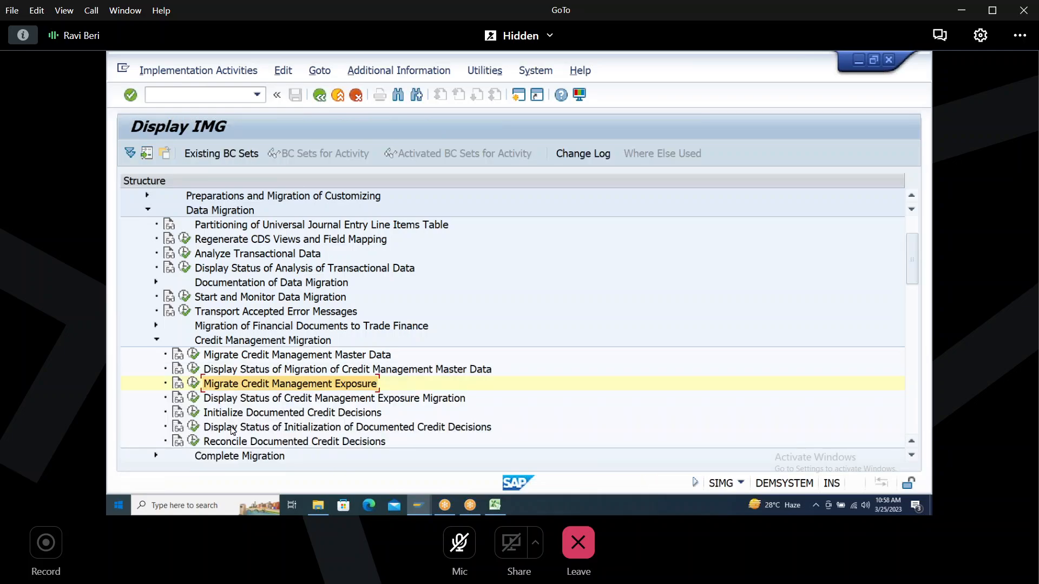
Step: Display the status of the Credit Management Exposure Migration, examine First Run and Repeated Run 1 for client 500, and return to the IMG
click(232, 400)
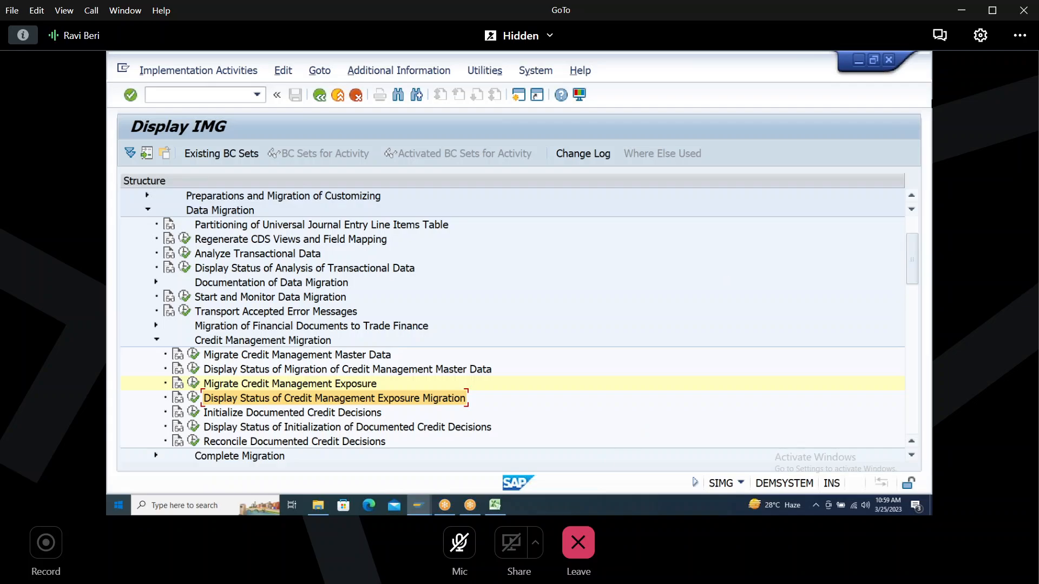
click(754, 67)
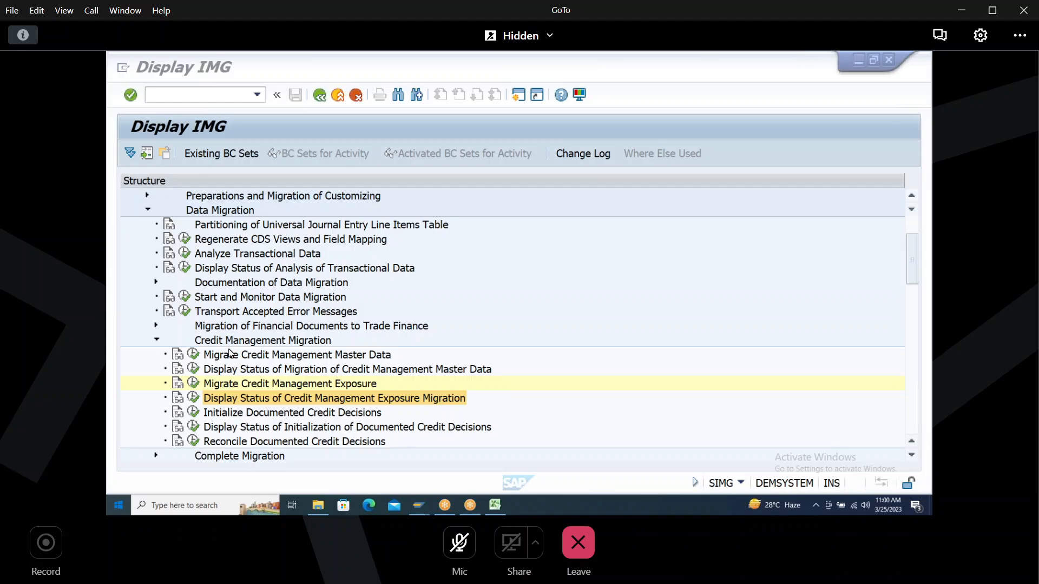
click(221, 401)
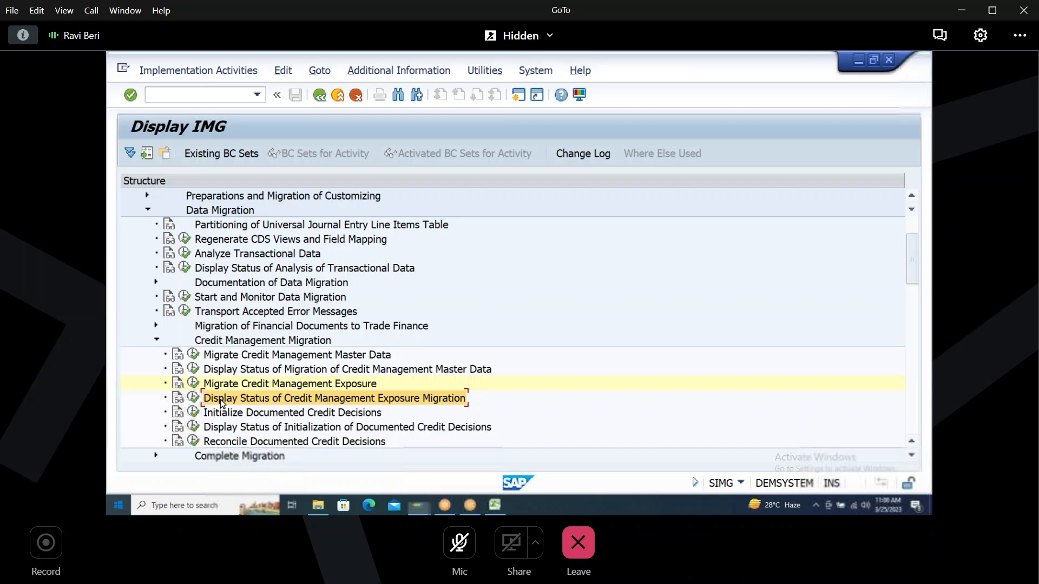
click(193, 398)
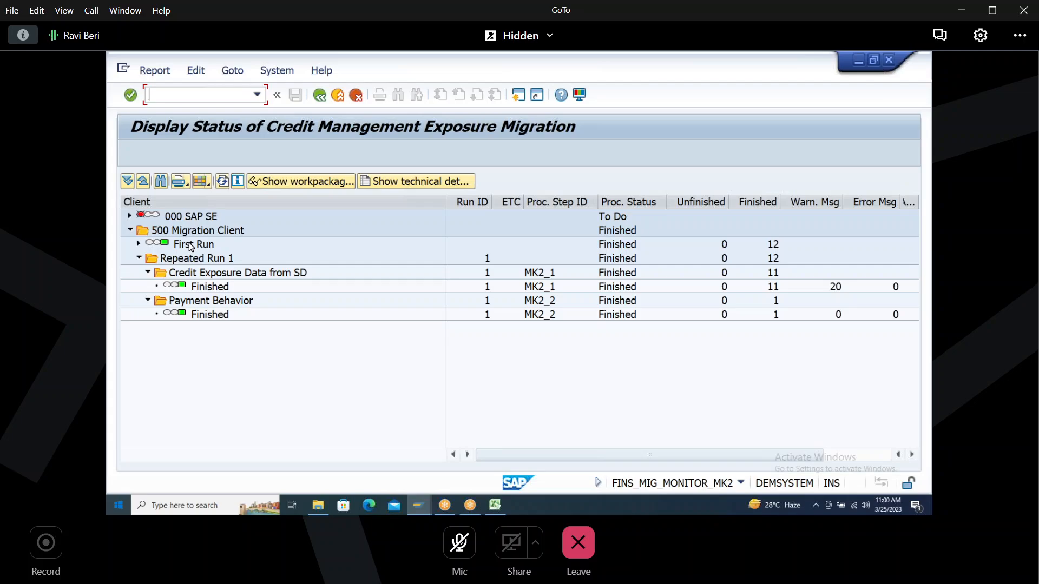
click(192, 259)
click(139, 244)
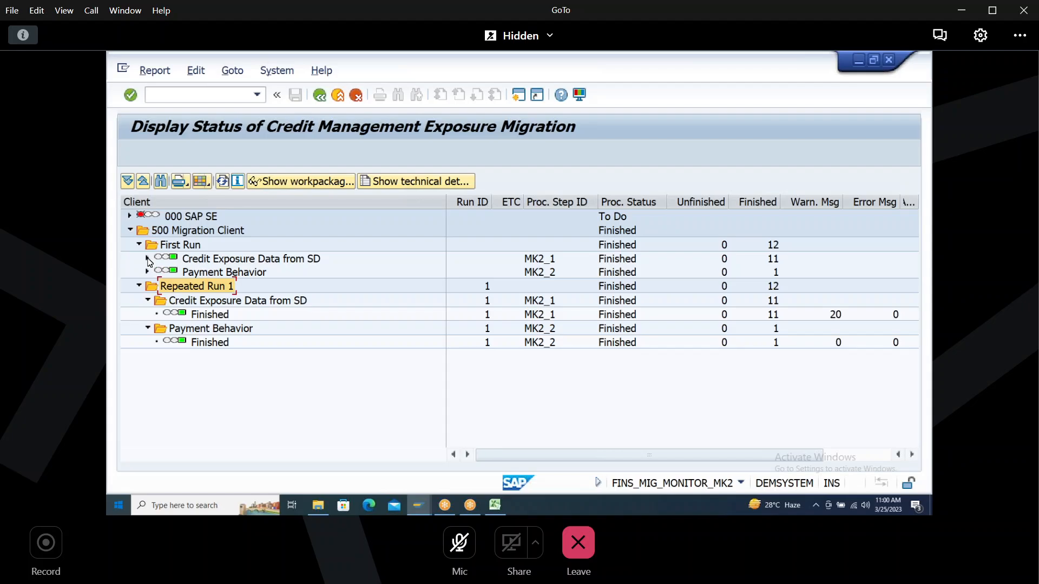
click(147, 258)
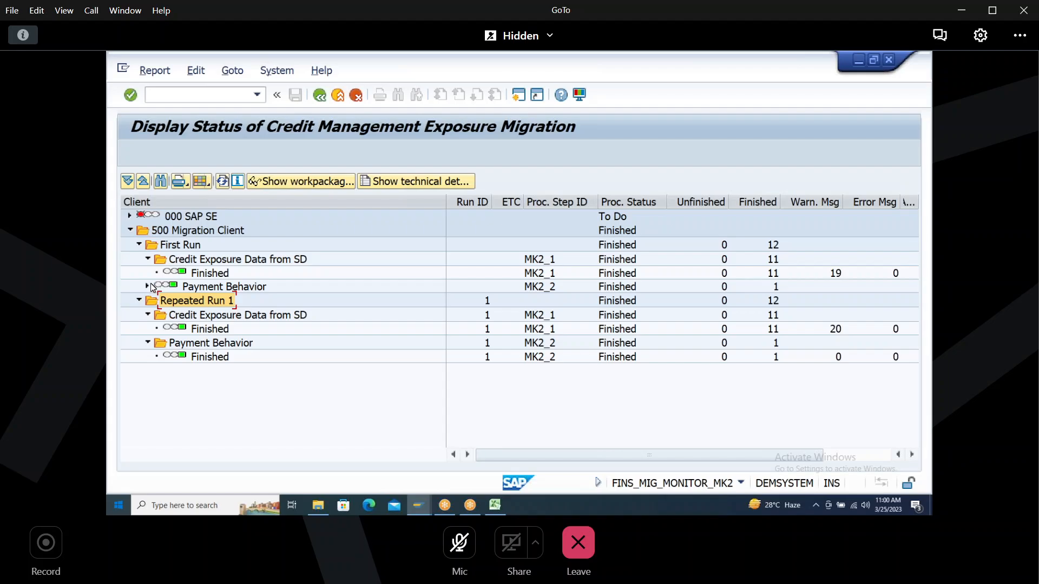
click(147, 286)
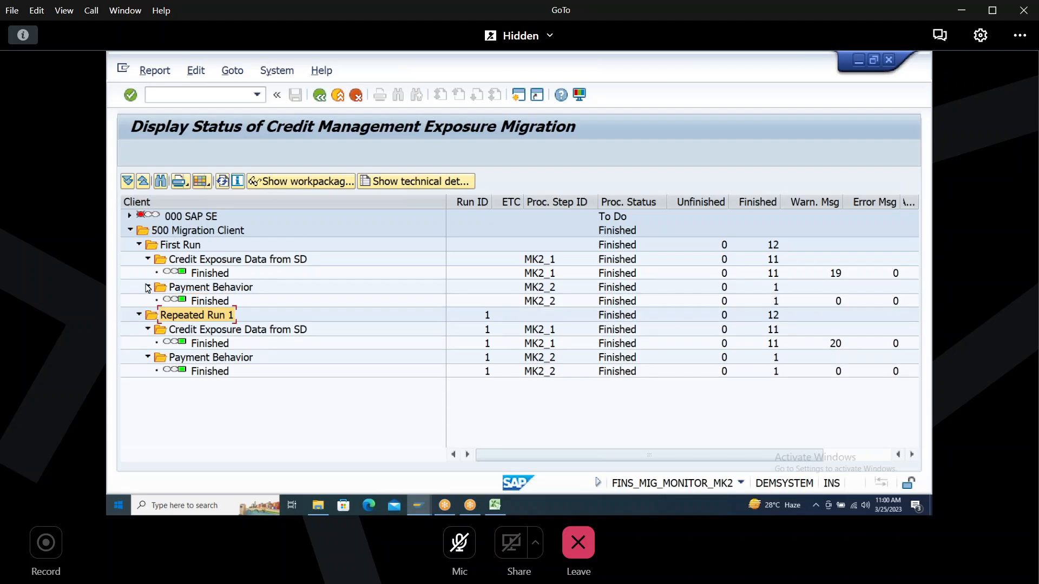
click(140, 246)
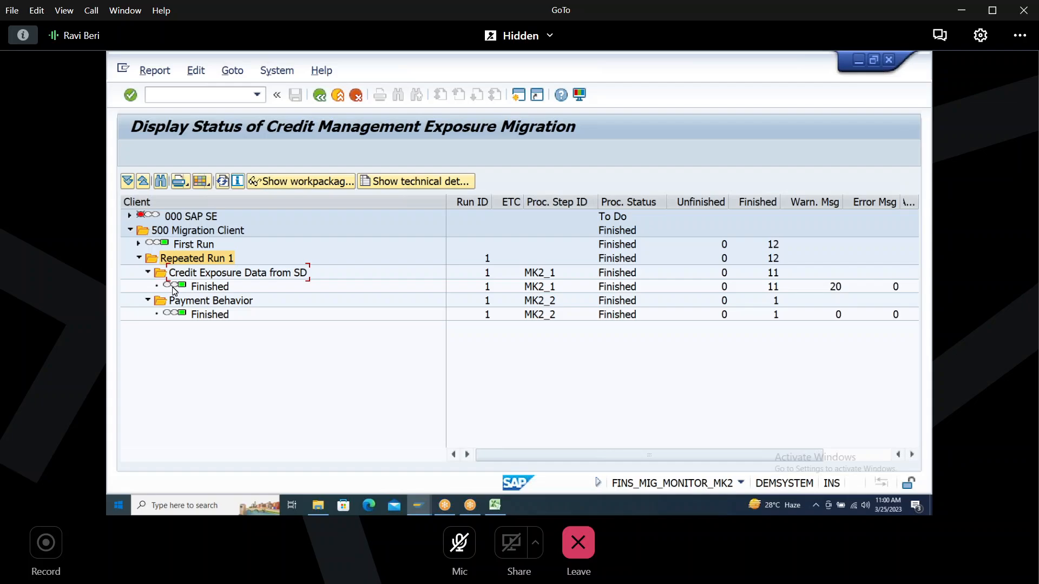
click(208, 264)
click(319, 96)
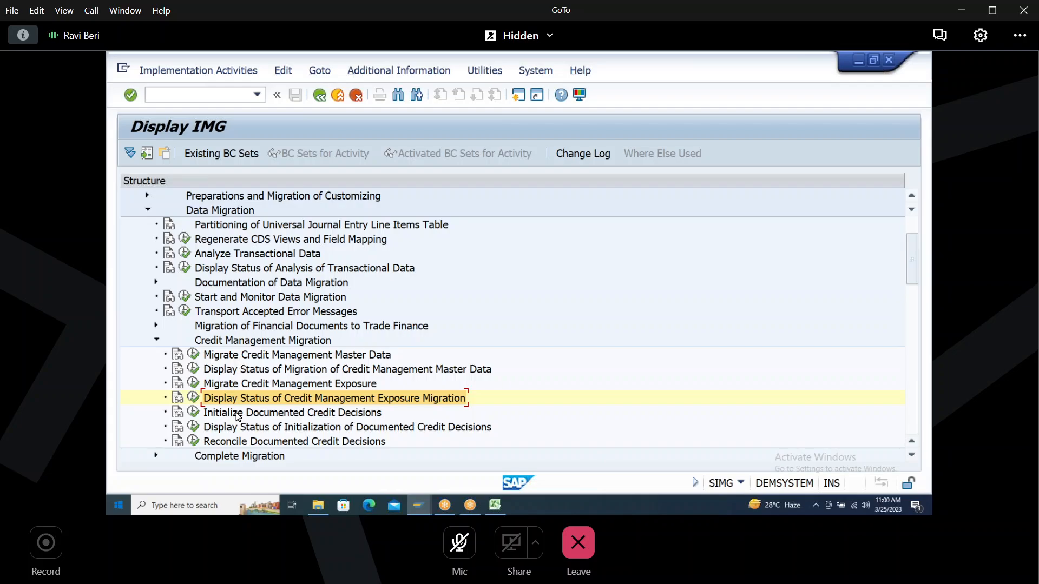
Step: Execute the first Initialize Documented Credit Decisions run without batch job settings, and return to the IMG
click(238, 417)
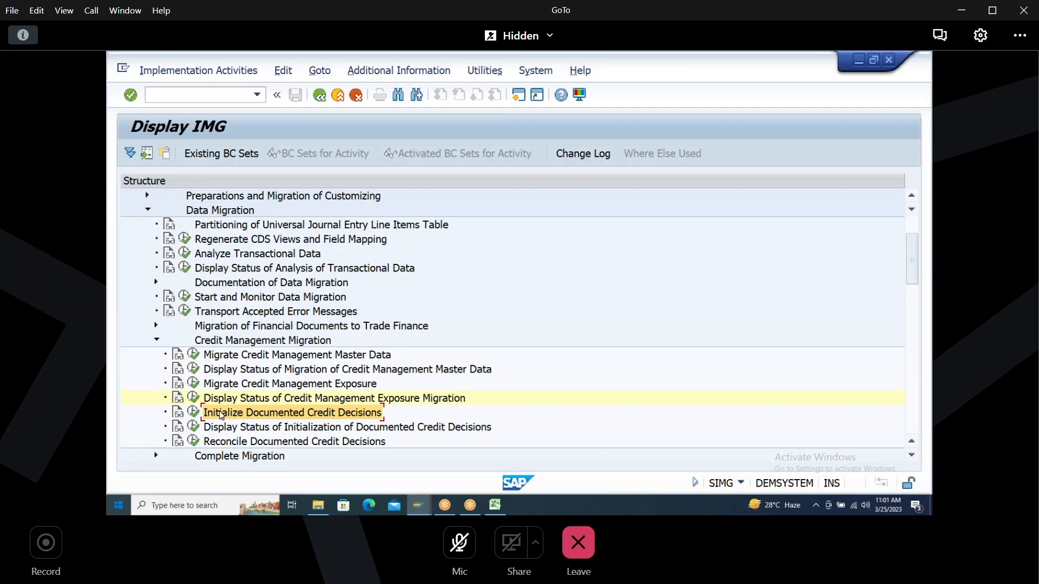
click(193, 412)
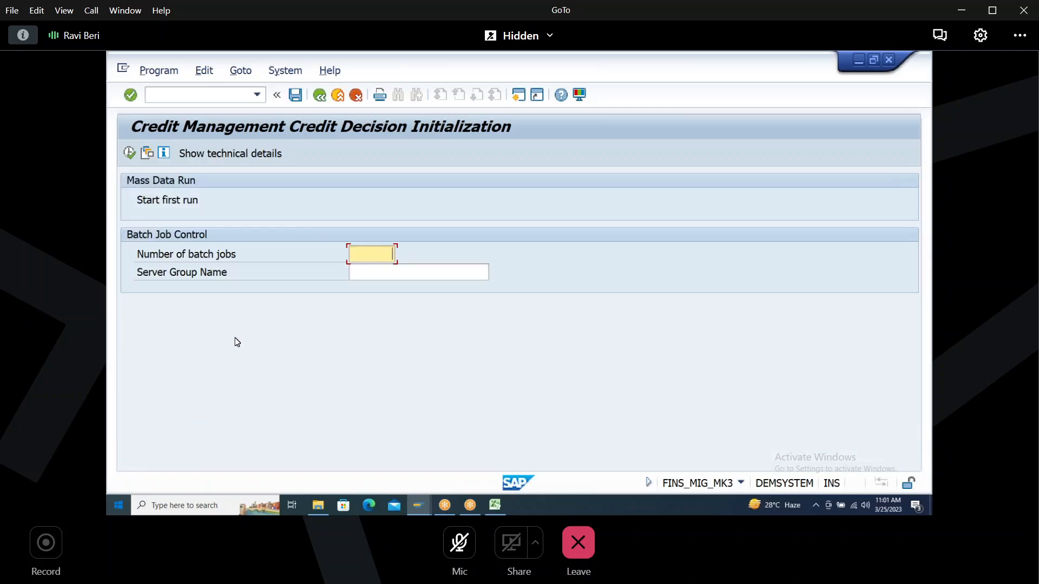
click(129, 154)
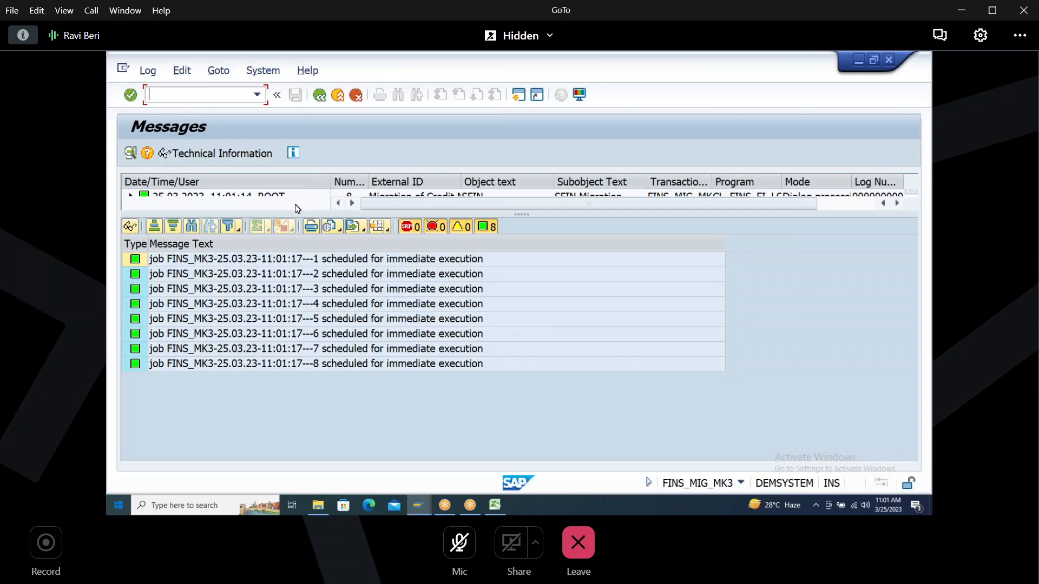
click(321, 101)
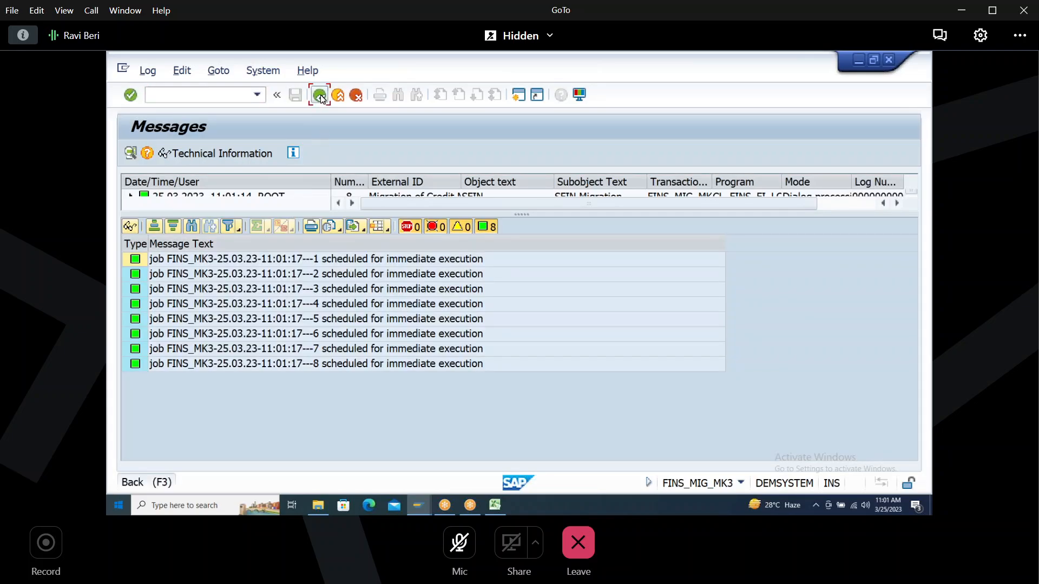
click(321, 99)
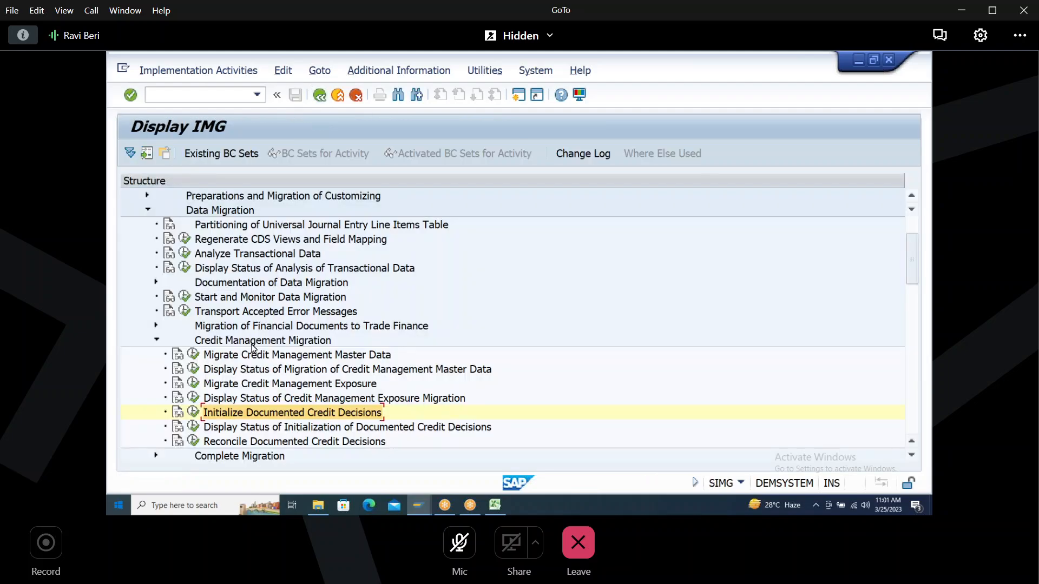
Step: Display the status of the documented credit decisions initialization, check the First Run's finished entry, and return to the IMG
click(244, 429)
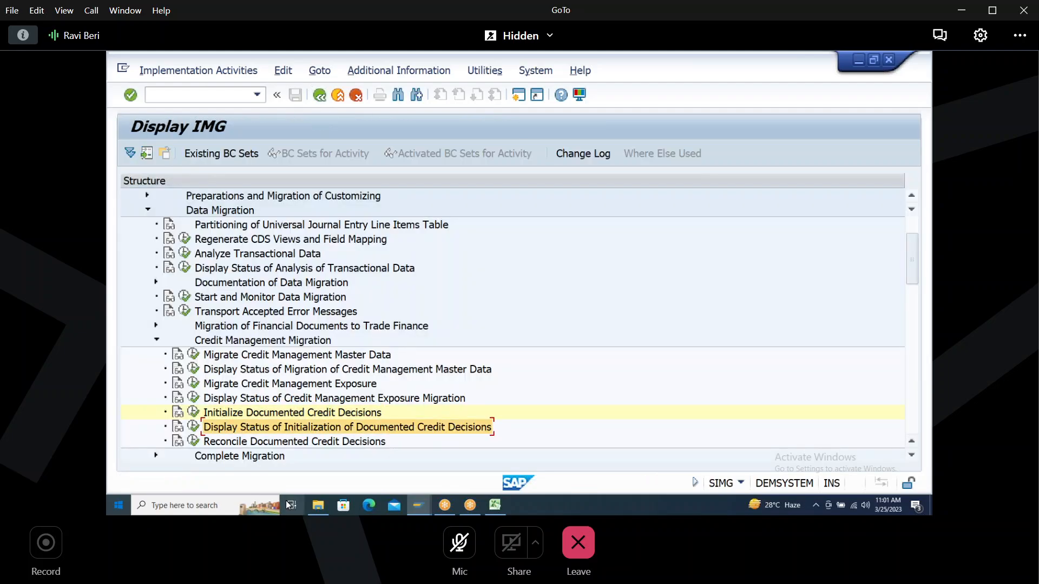
mouse_move(445, 505)
click(193, 428)
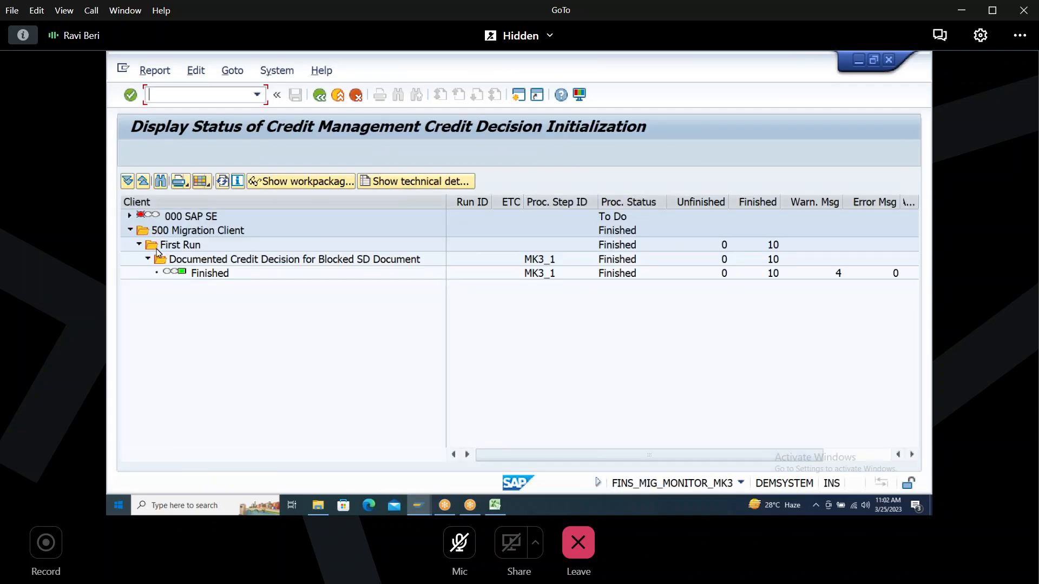
click(209, 274)
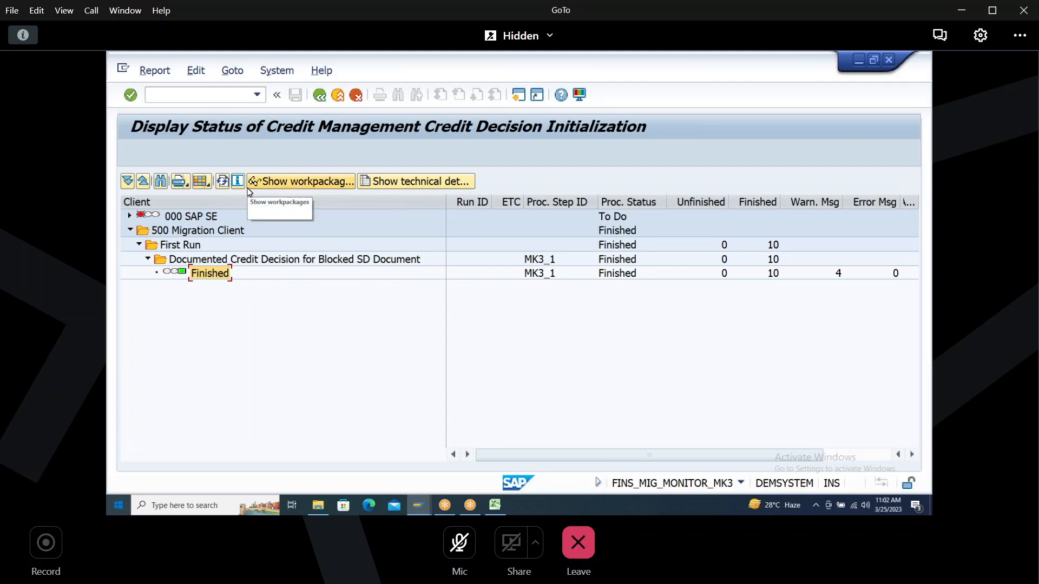
click(321, 97)
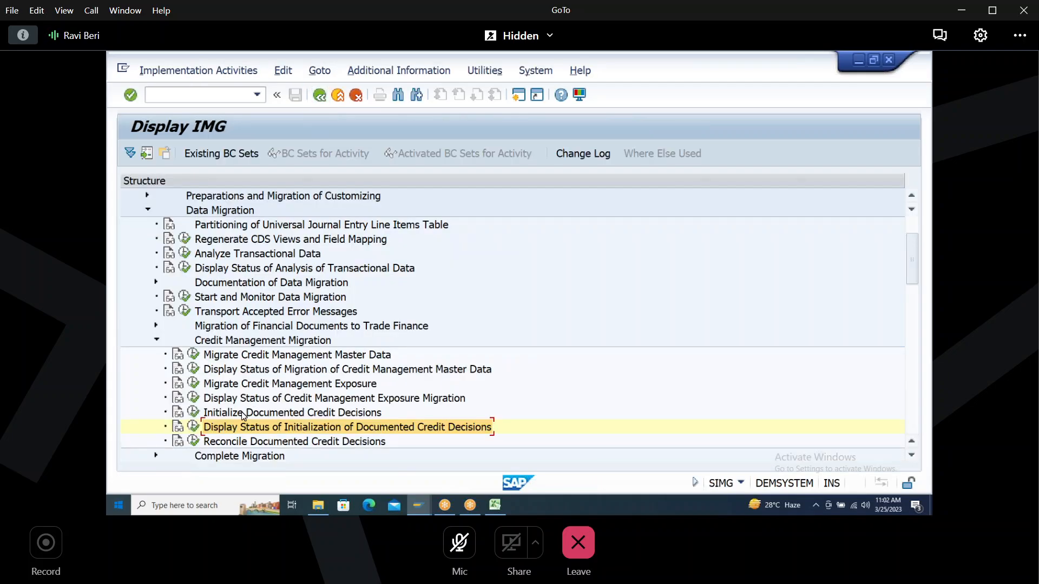
Step: Run Reconcile Documented Credit Decisions with Show missing cases only enabled, and review the log through to its final blocked documents message
click(235, 442)
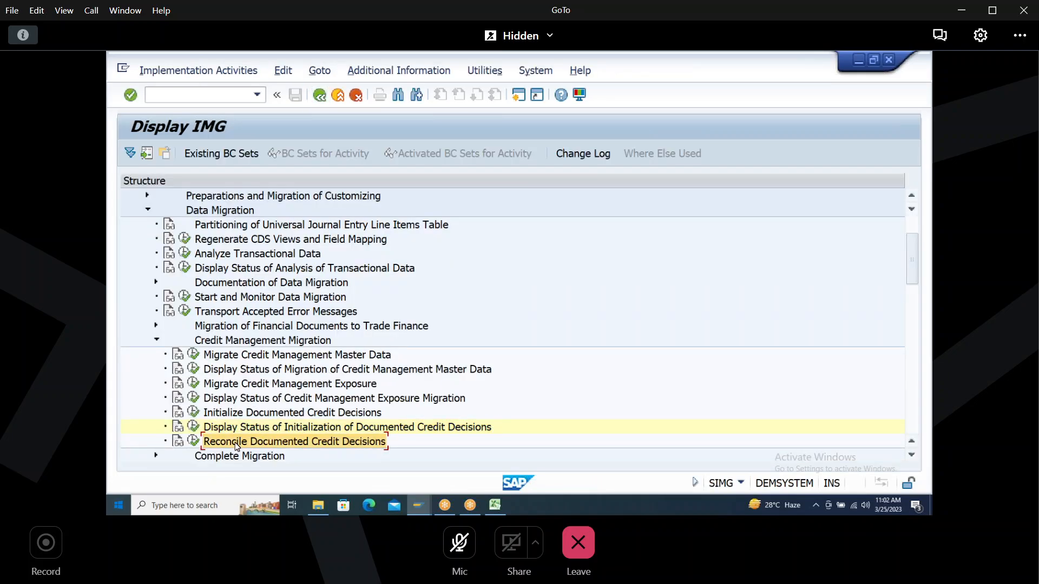
click(193, 442)
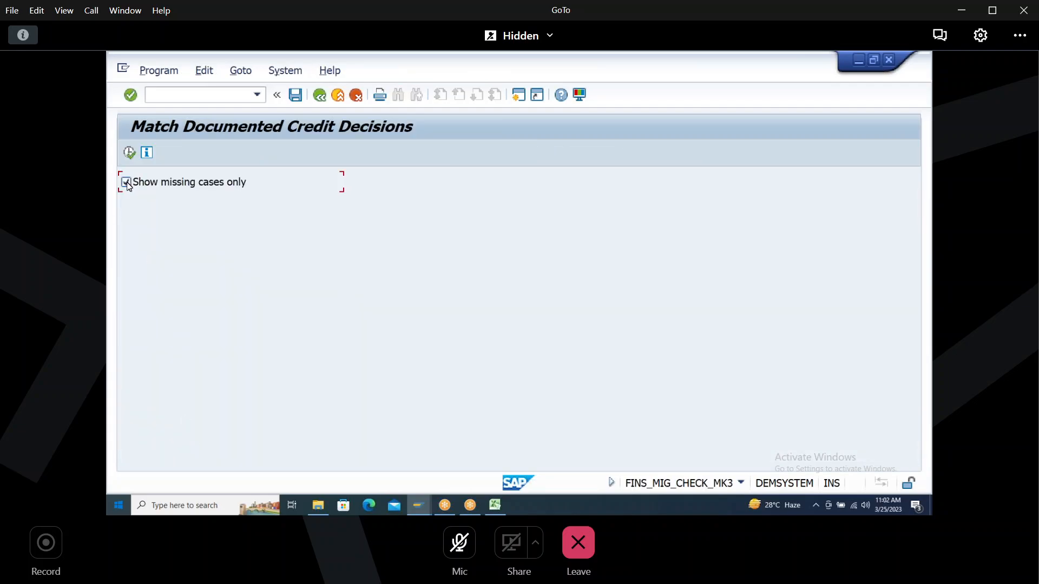
click(129, 152)
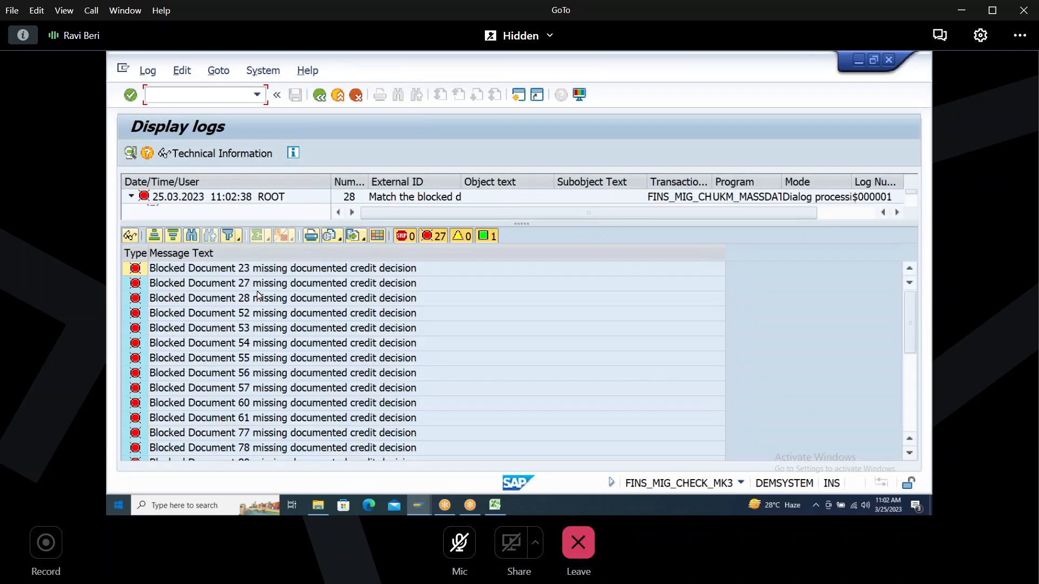
click(908, 420)
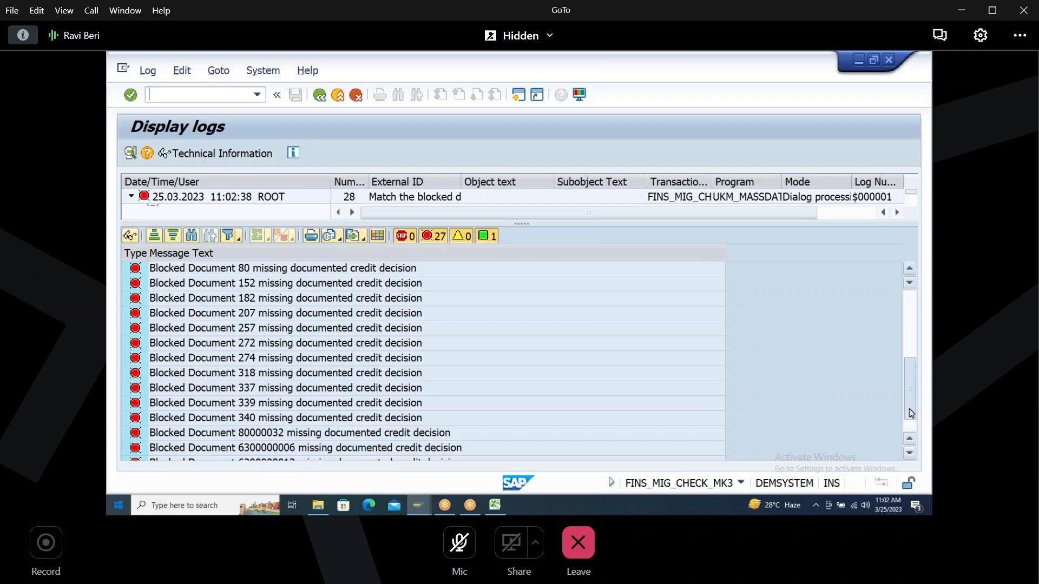
drag(909, 409, 910, 424)
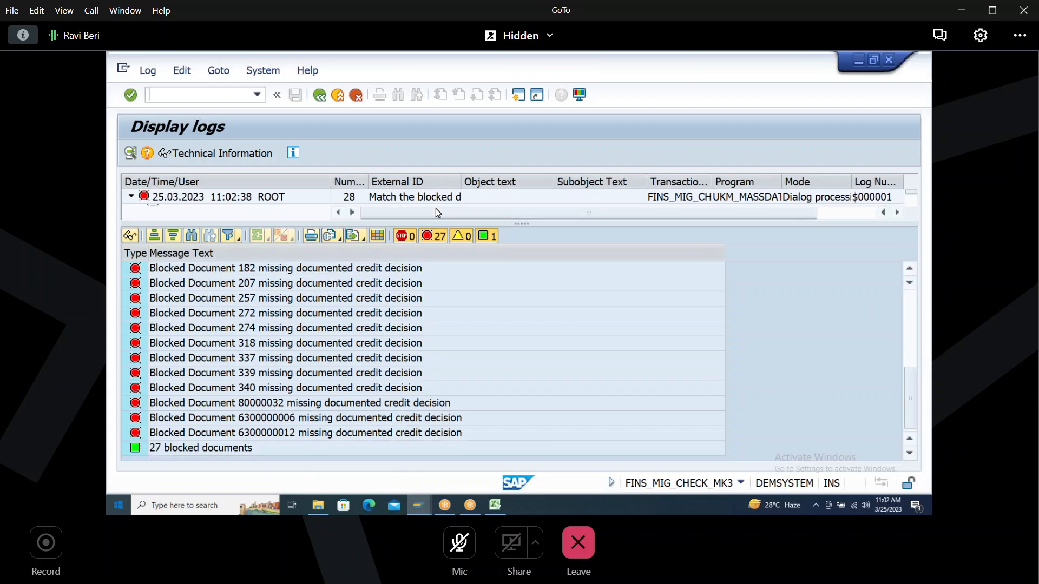
click(174, 450)
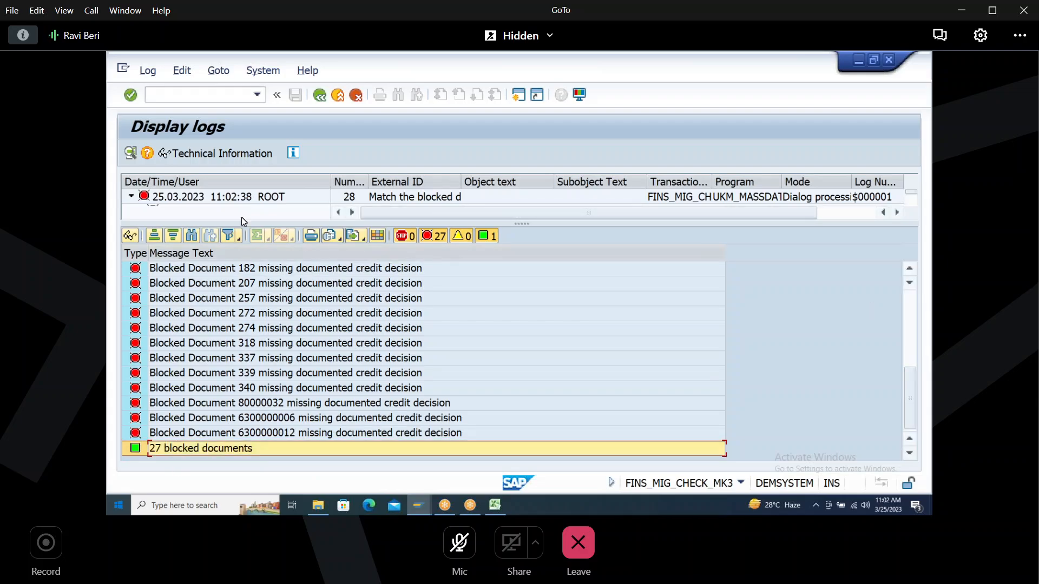
Step: Leave the reconciliation log and its report to return to the IMG, and switch to the Excel workbook
click(320, 95)
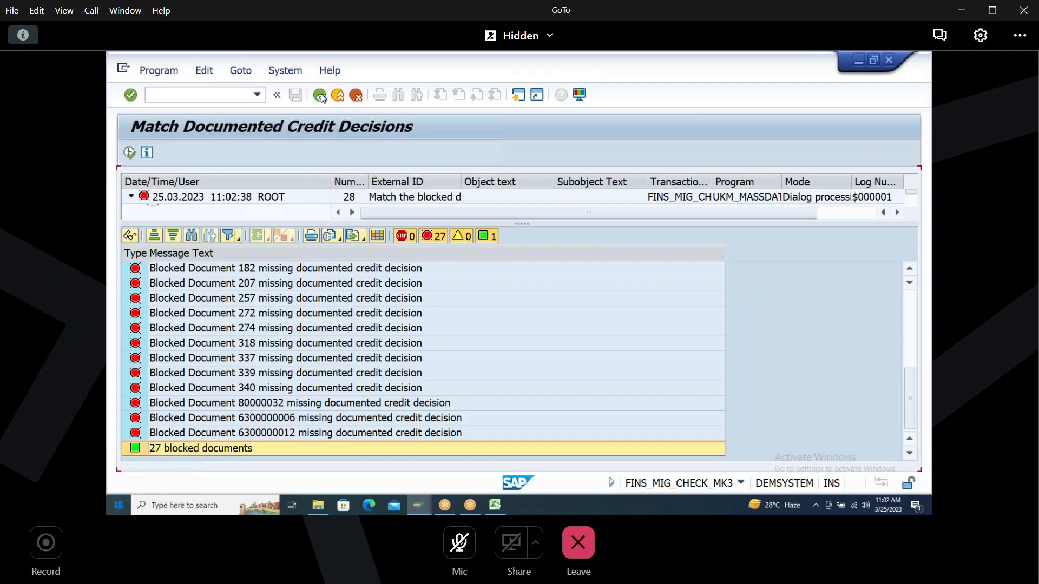
click(320, 95)
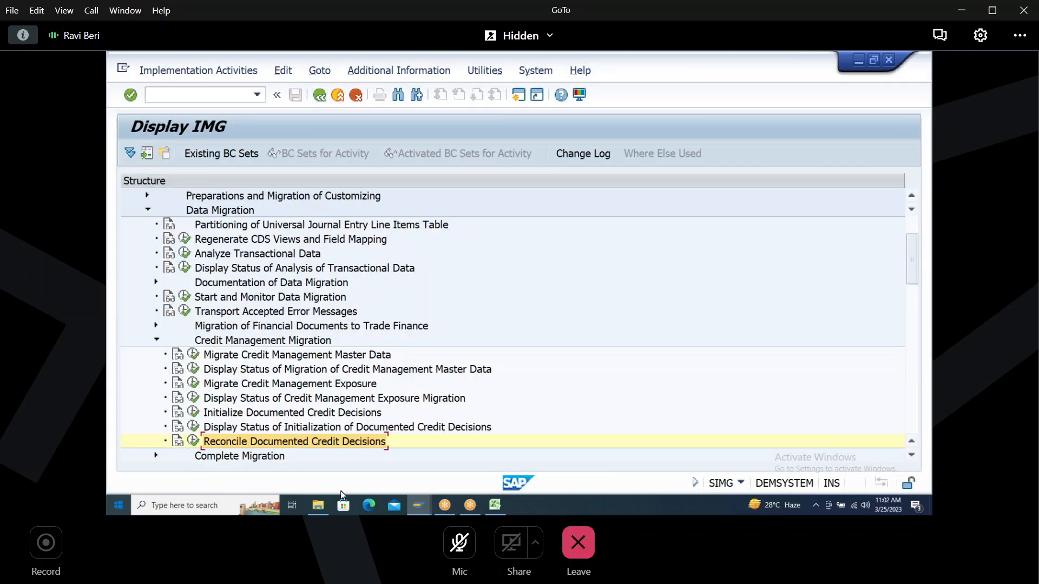
click(495, 504)
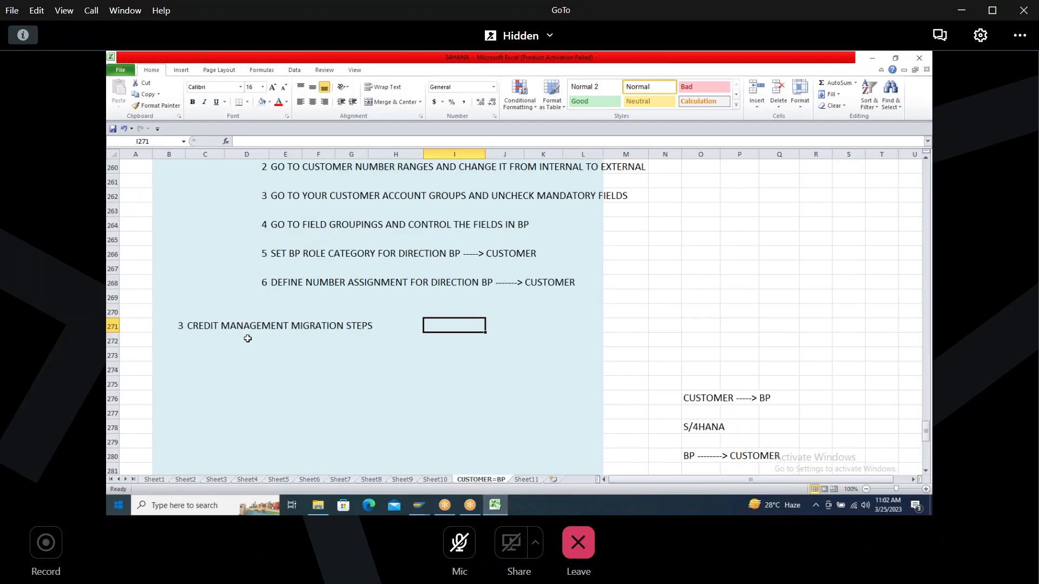
Step: Add item 4, MIGRATE CONDITION MASTER, in row 273 below the credit management migration steps
click(177, 356)
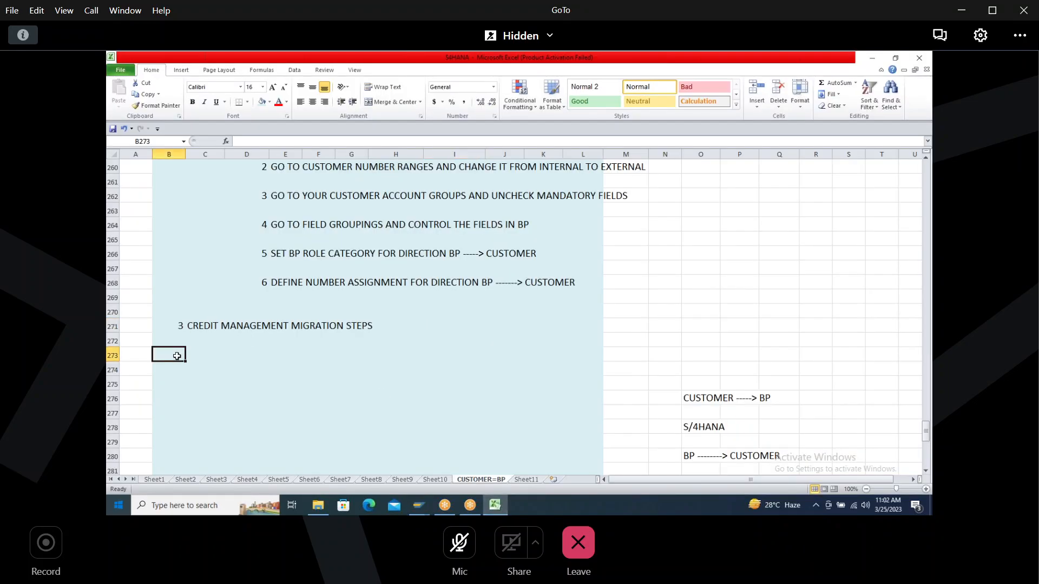
key(Tab)
text(M)
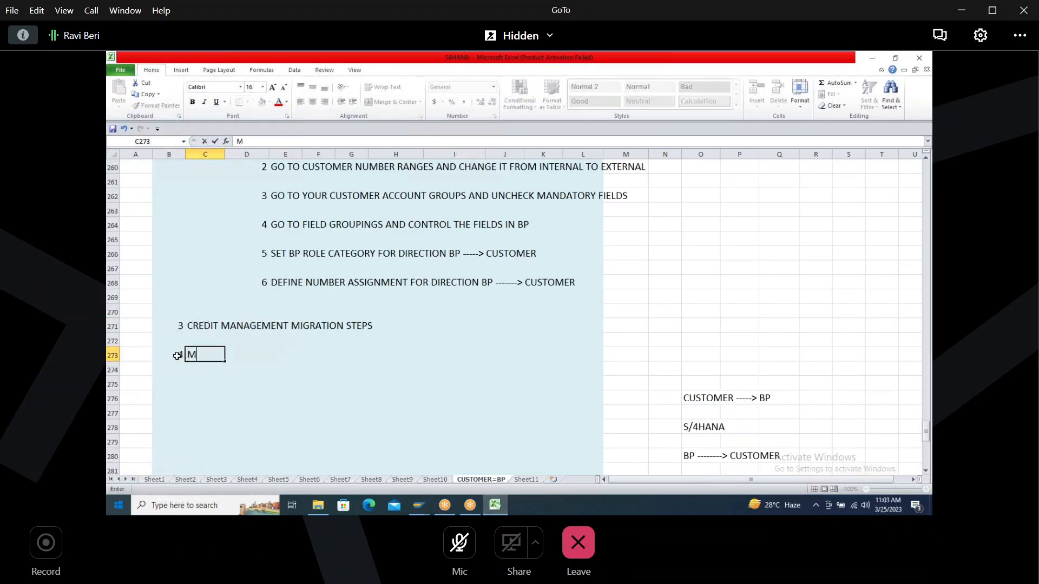
text(IGRATE CONDI)
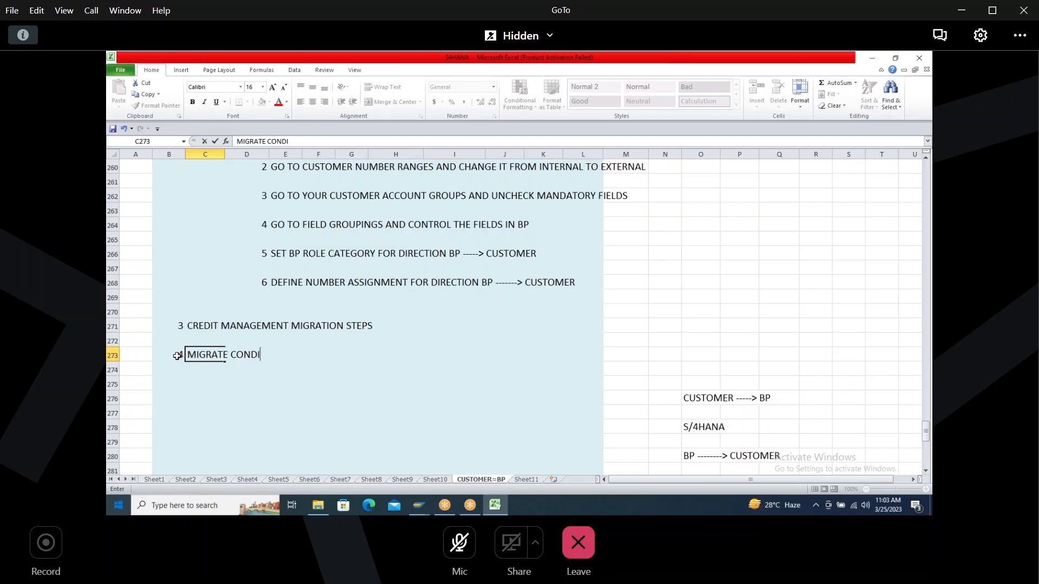
text(TION MASTER)
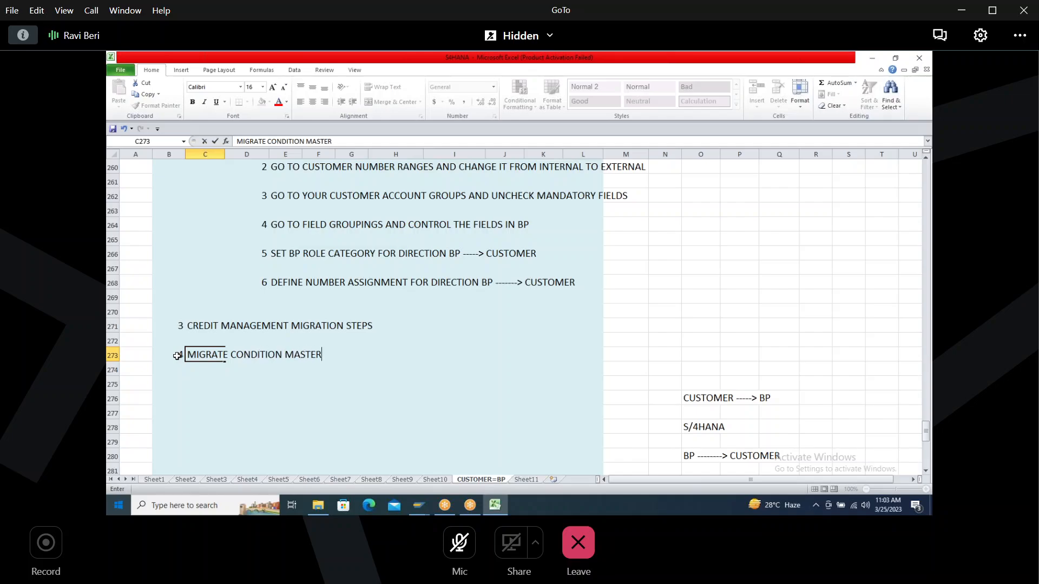
click(725, 67)
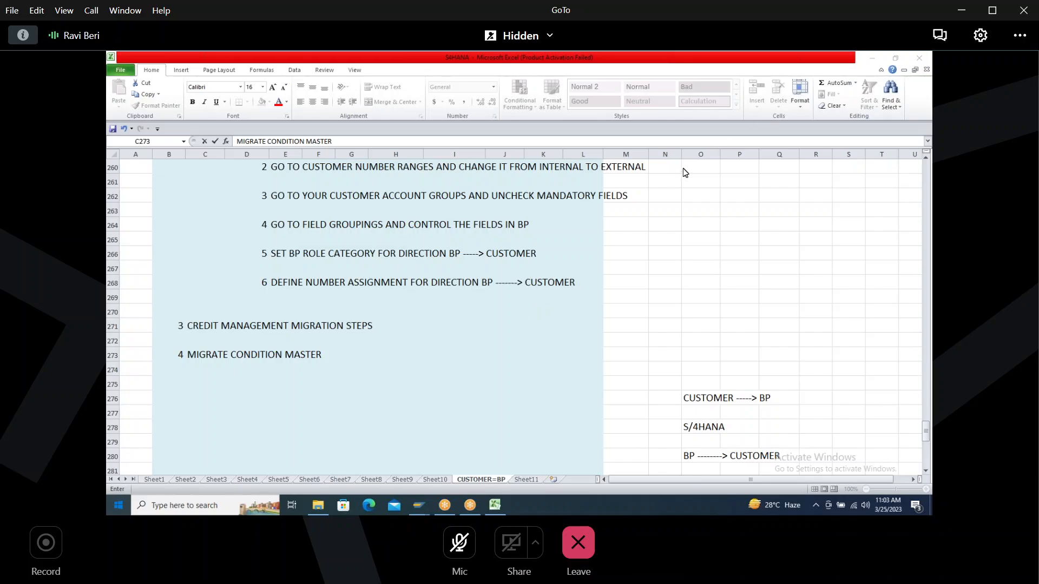
Step: Review the H002 row of the customer and BP number range table
click(925, 429)
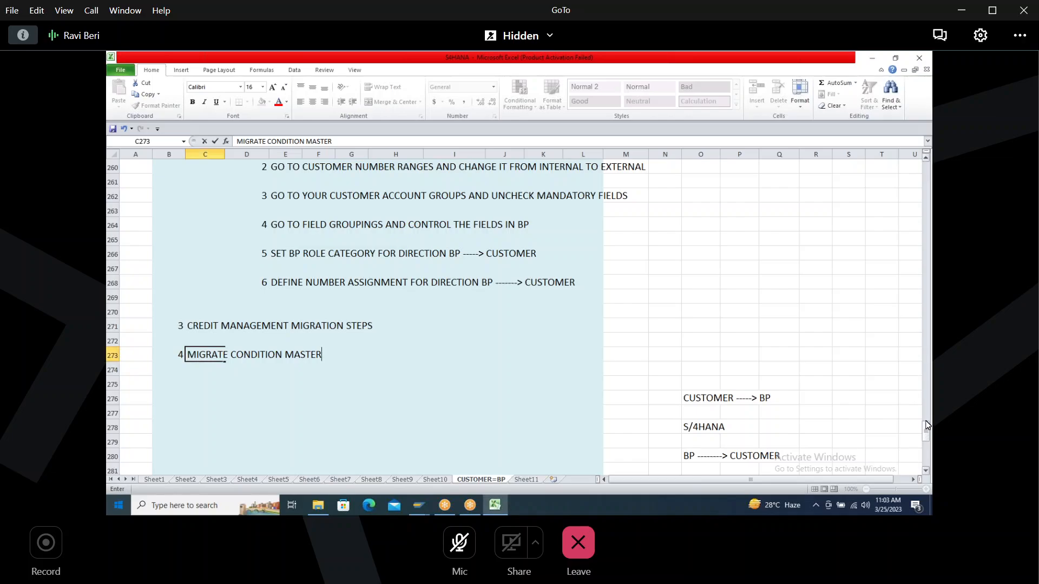
drag(926, 428, 927, 446)
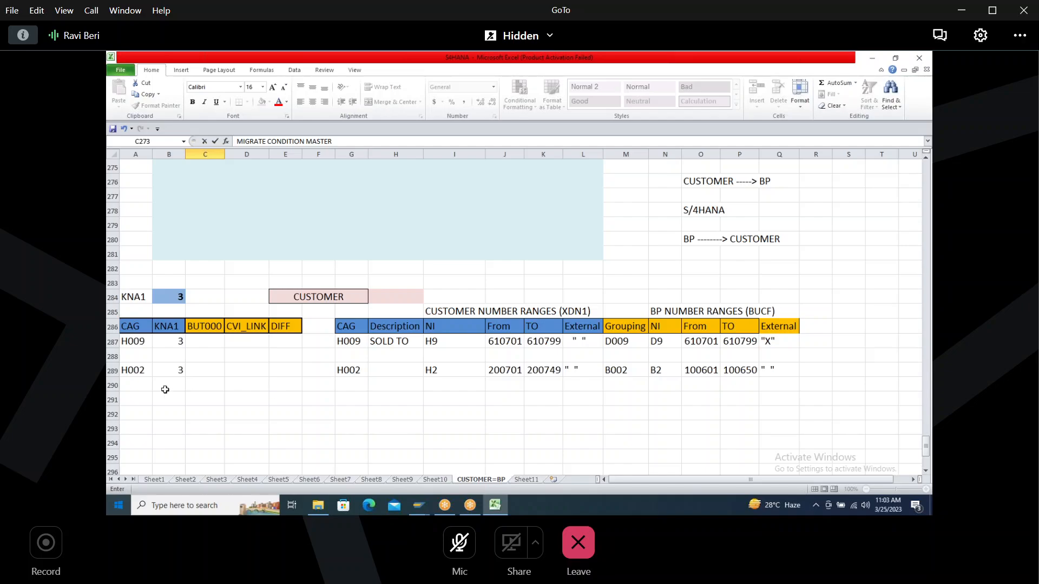
click(134, 372)
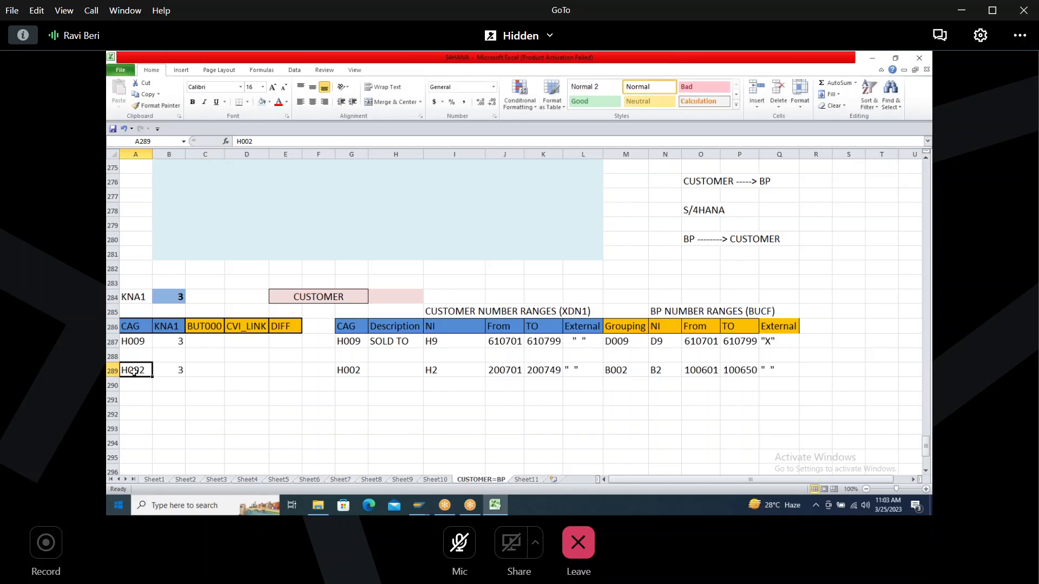
drag(134, 372, 772, 381)
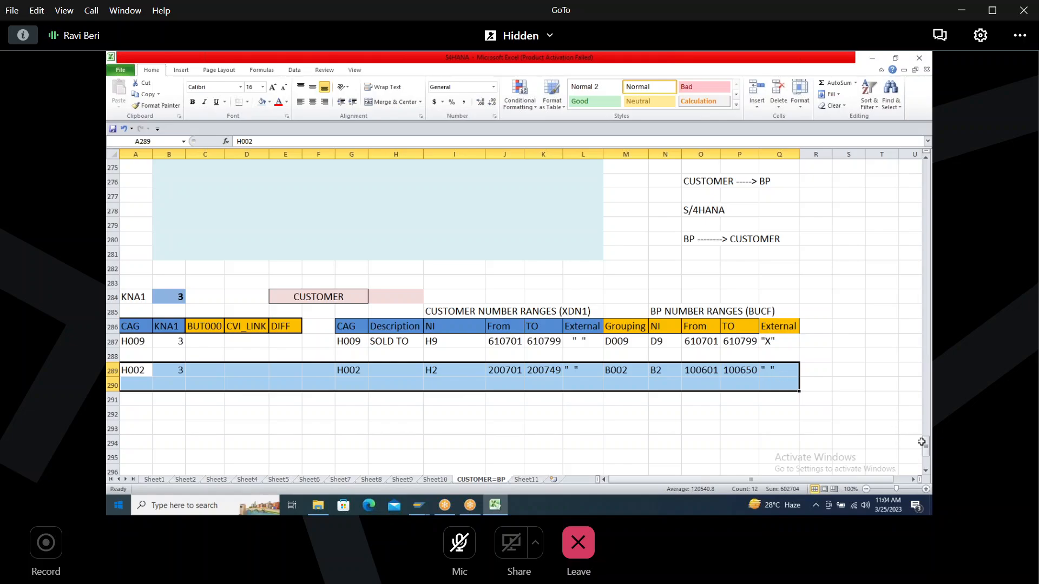
Step: Review items 3 to 6 of the S/4HANA BP configuration list, from customer account groups to number assignment
drag(927, 447, 927, 420)
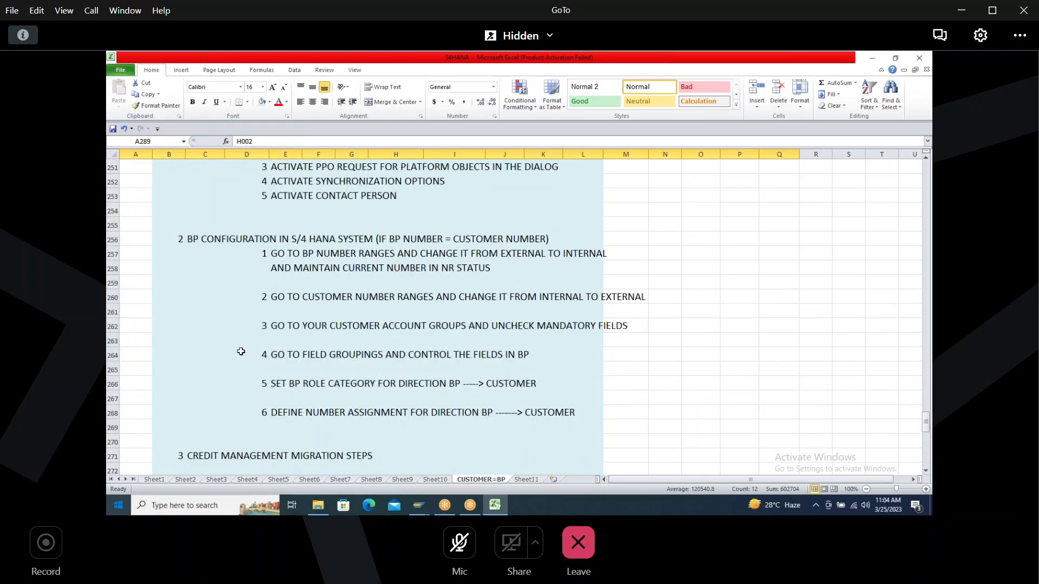
double_click(238, 328)
drag(238, 328, 302, 354)
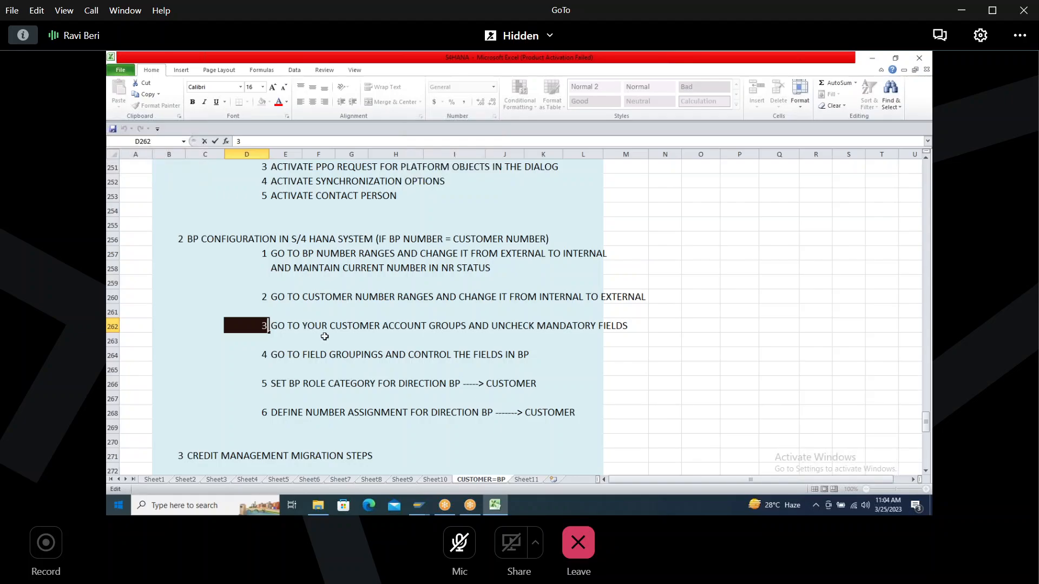
click(322, 339)
drag(257, 327, 660, 427)
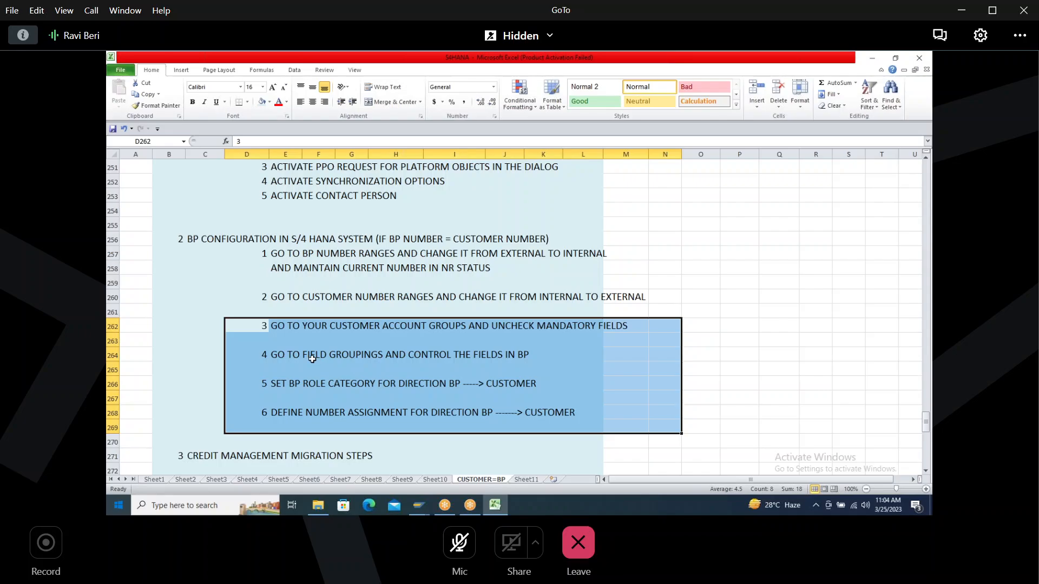
click(258, 384)
drag(257, 384, 539, 385)
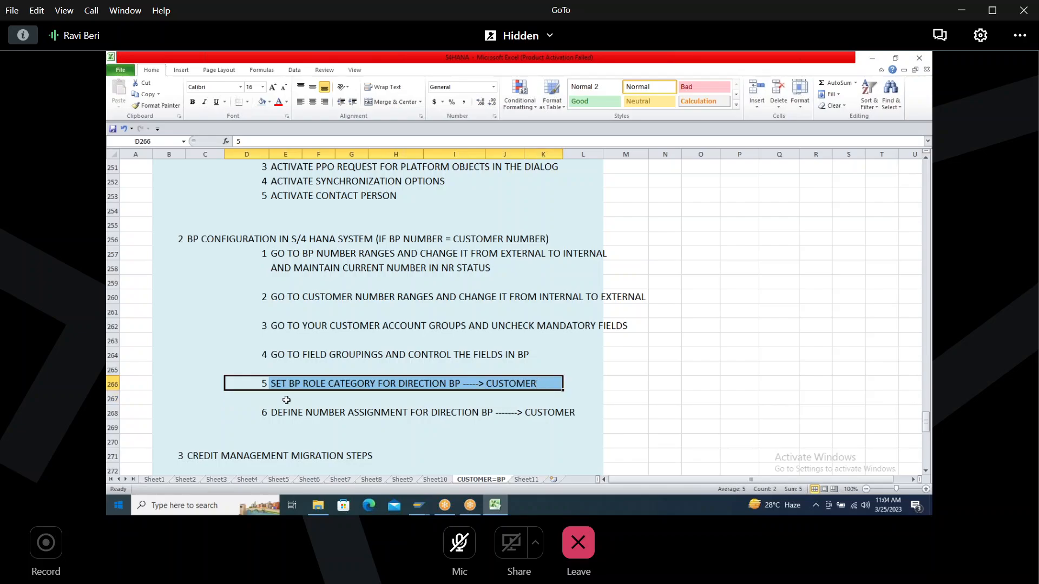
click(252, 415)
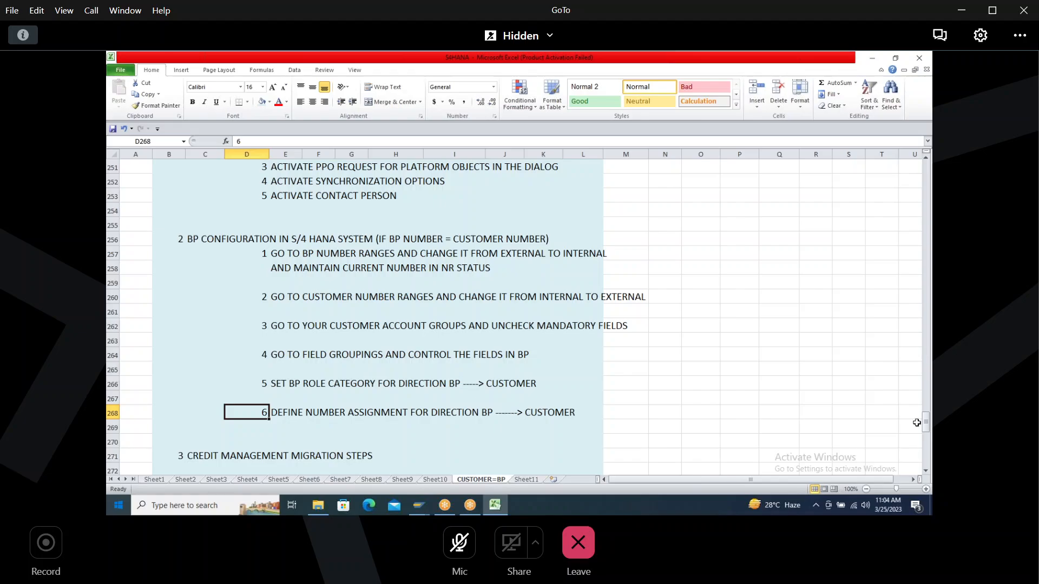
Step: Examine the MIGRATE CONDITION MASTER entry at the end of the post-migration list
mouse_move(927, 428)
mouse_down()
mouse_move(927, 444)
mouse_move(927, 435)
mouse_up()
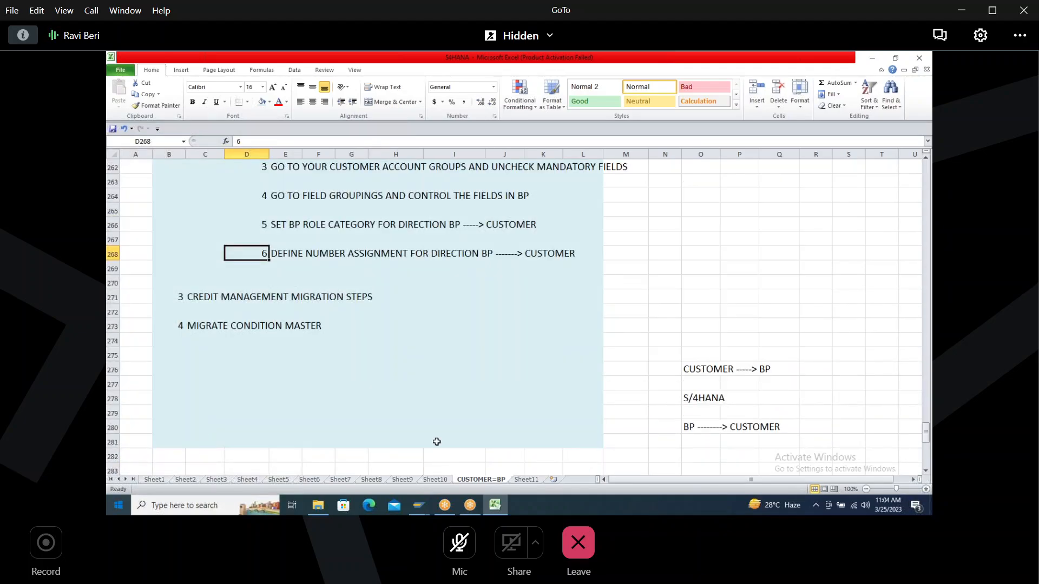
drag(193, 326, 366, 329)
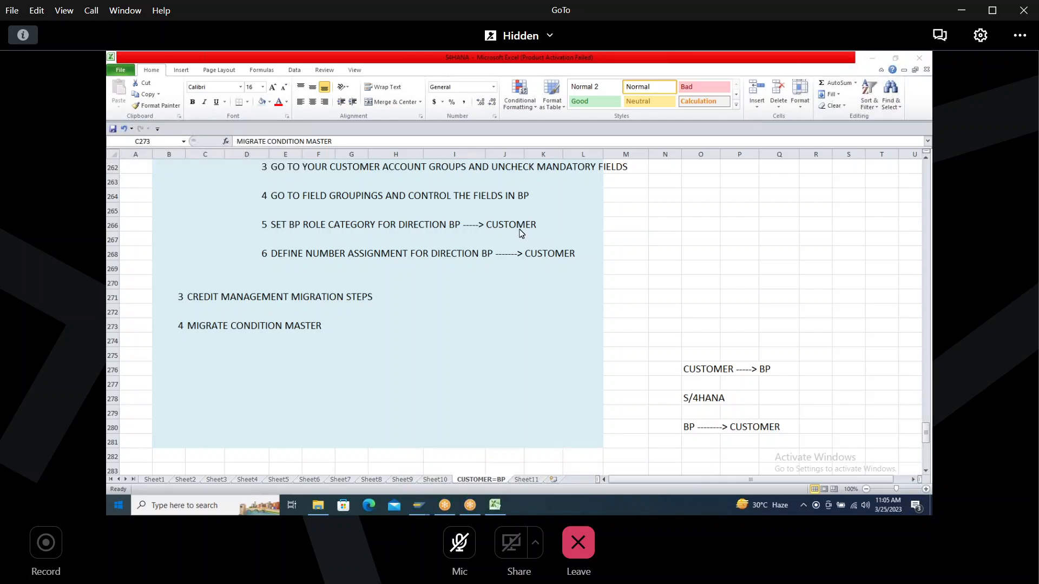
click(260, 340)
click(203, 345)
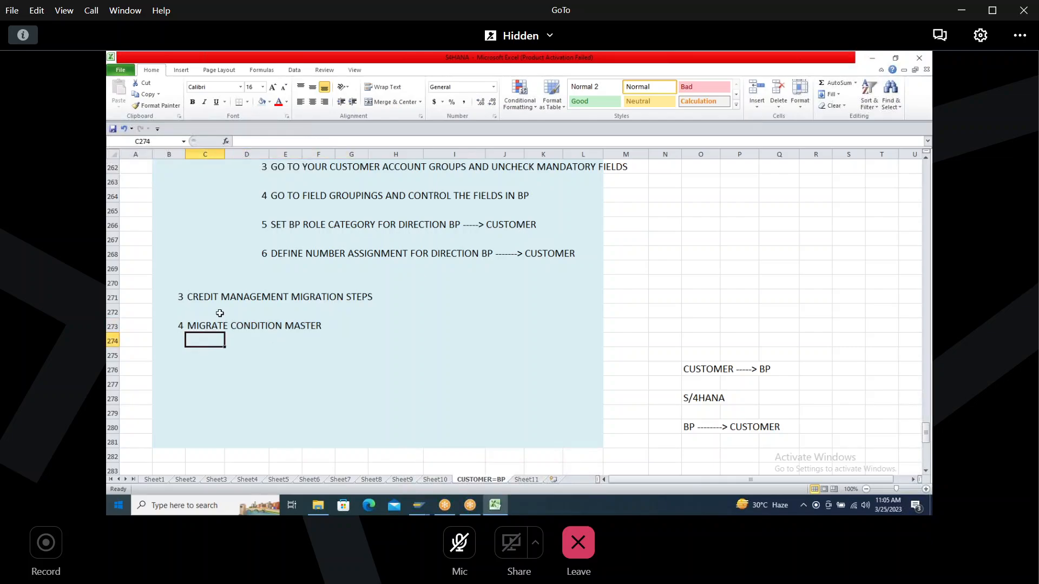
click(188, 323)
drag(188, 323, 349, 325)
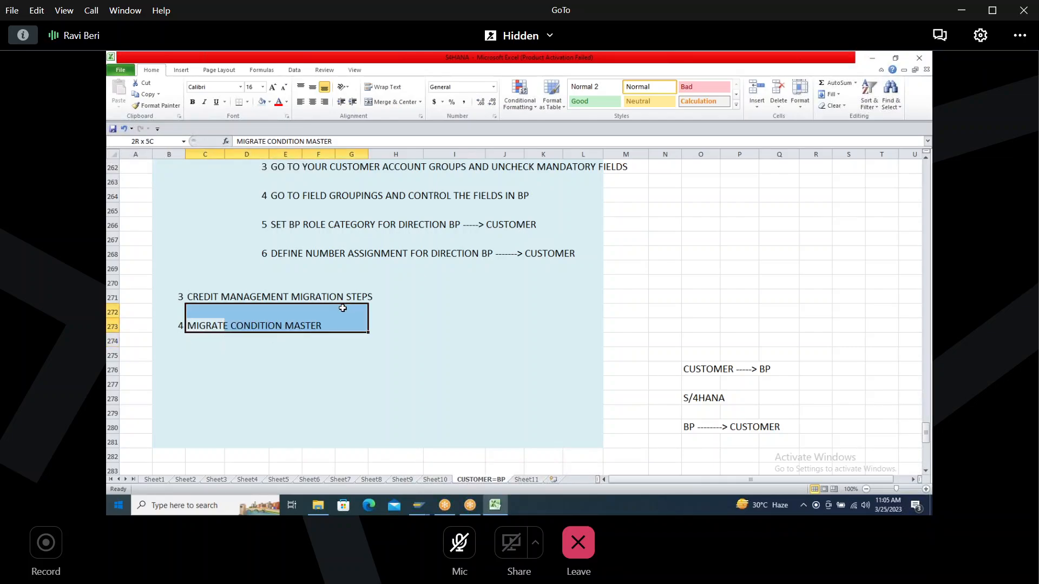
Step: Switch to the SAP Display IMG window and start transaction SA38 for program execution
click(423, 504)
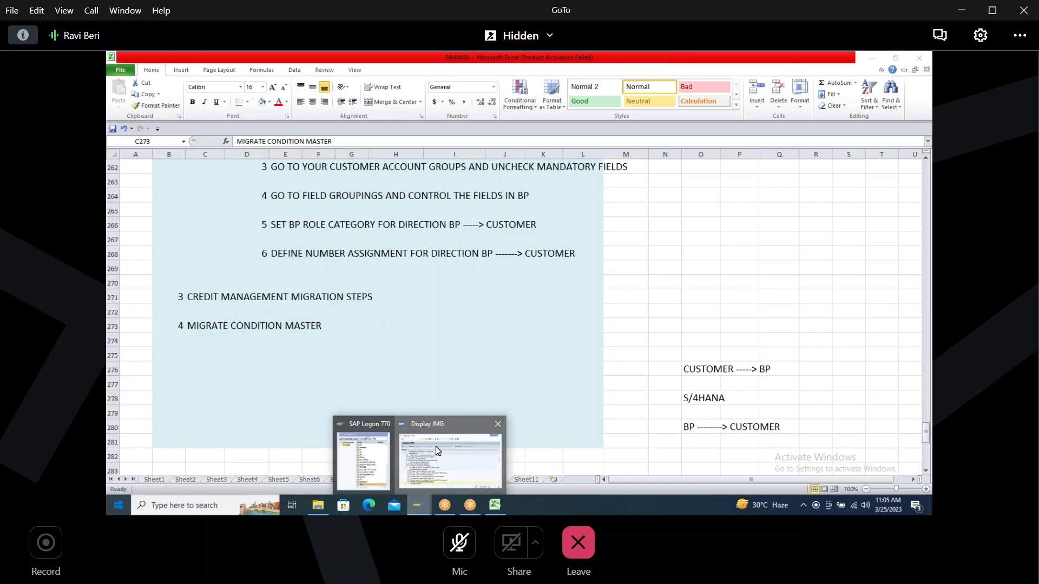
click(436, 446)
text(/NS)
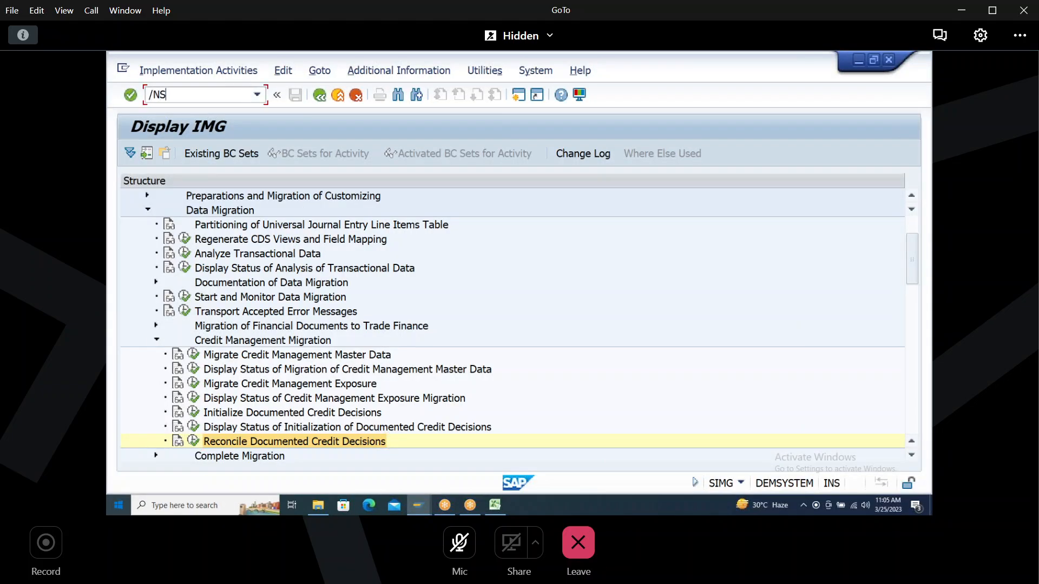
text(E)
key(BackSpace)
text(A3)
key(BackSpace)
text(38)
key(Return)
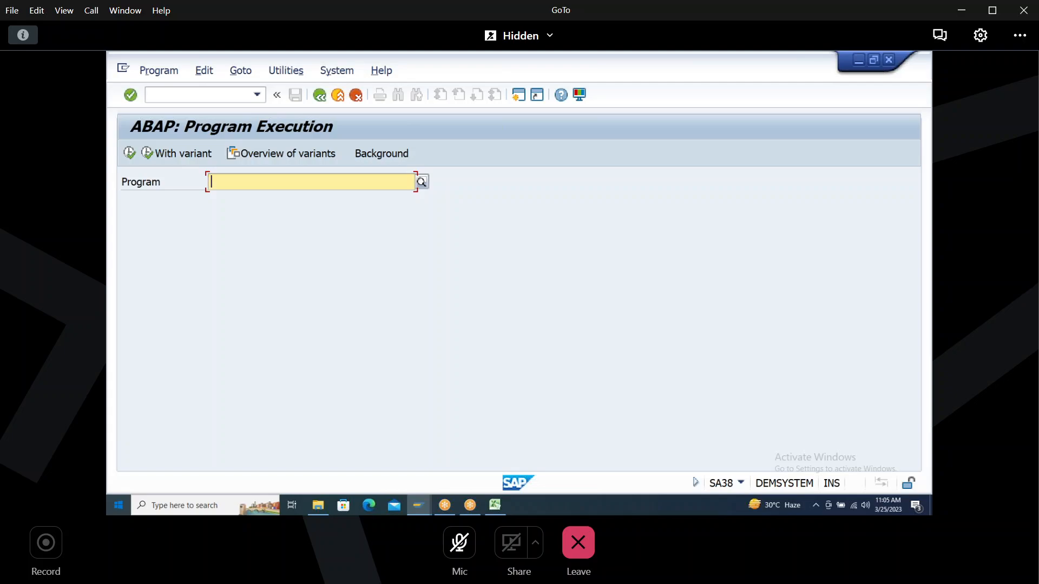
Step: Search for programs matching *PRCD*, review the listed program names and report titles, and close the list
text(*PRCD ()
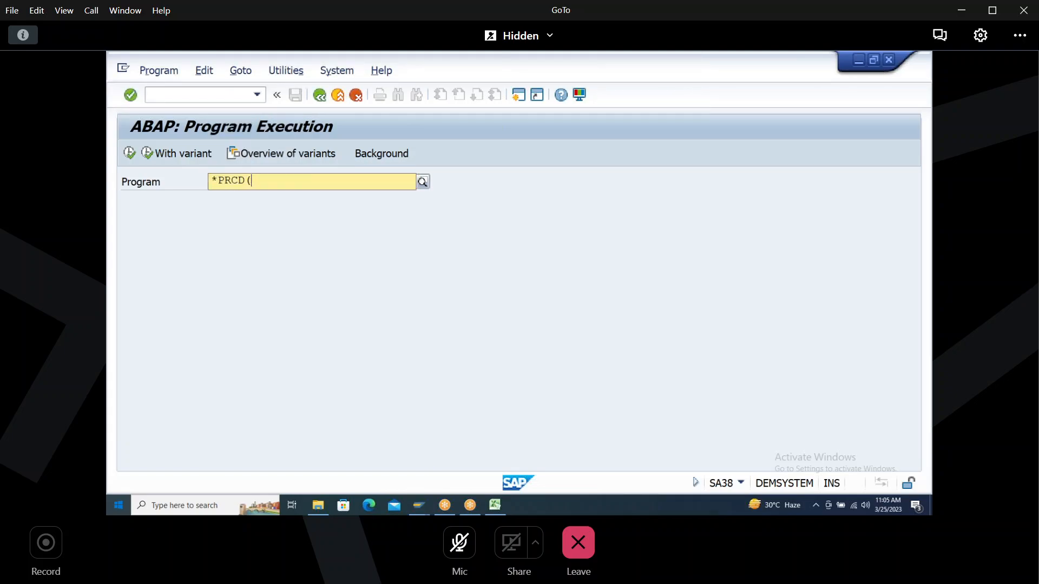
key(BackSpace)
text(*)
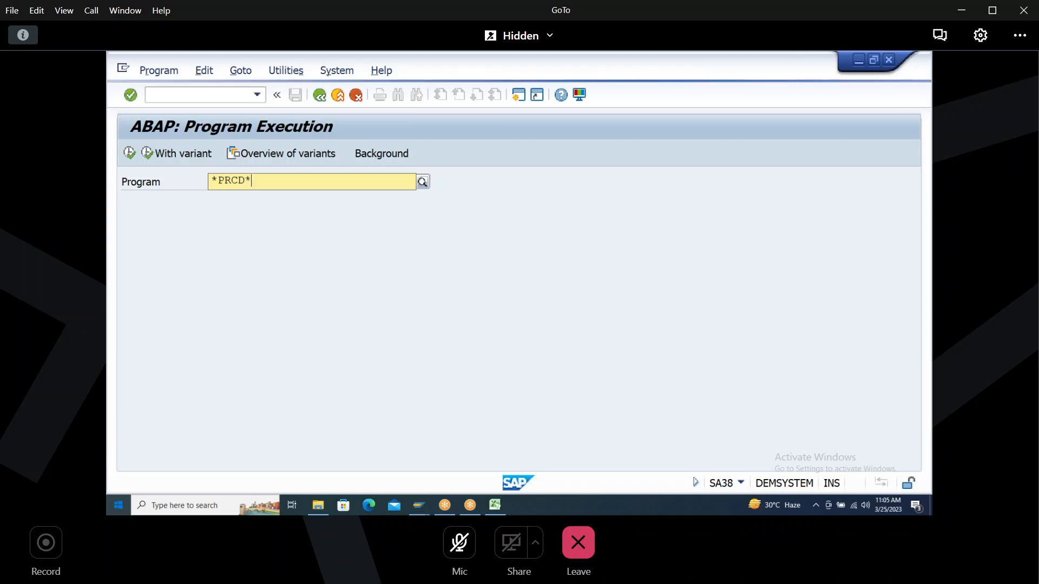
click(423, 183)
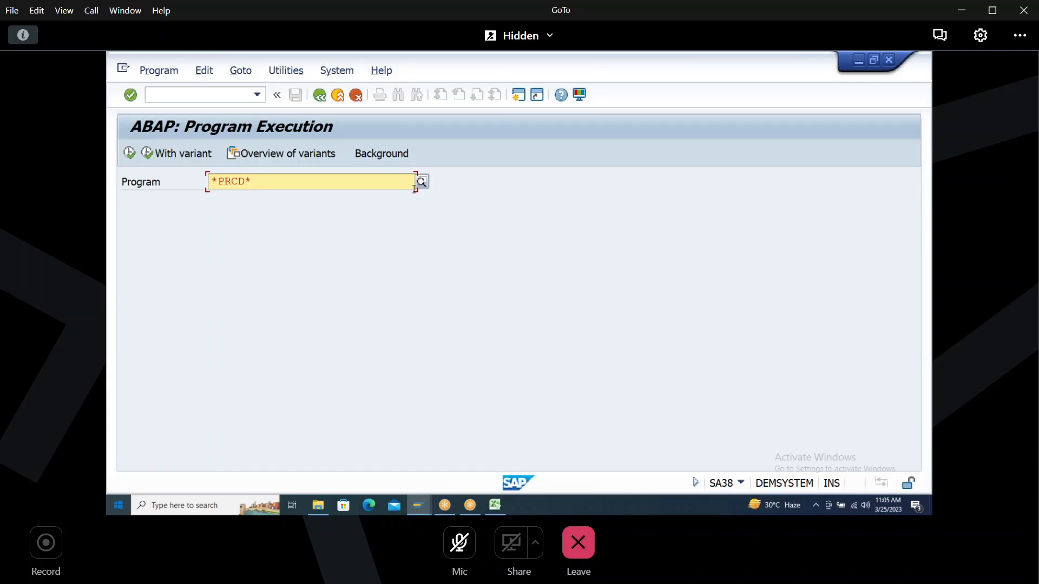
click(422, 182)
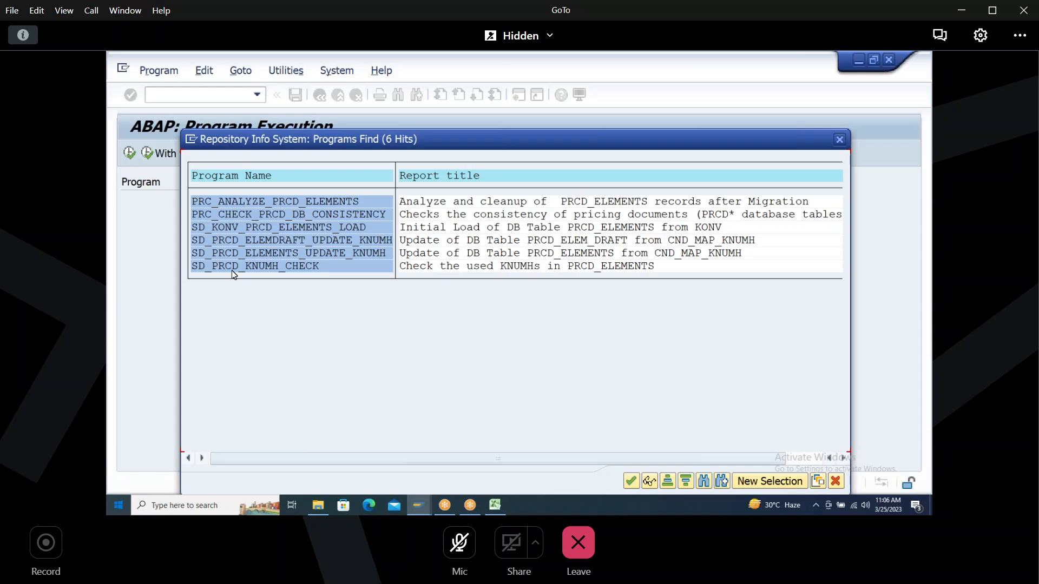
click(750, 94)
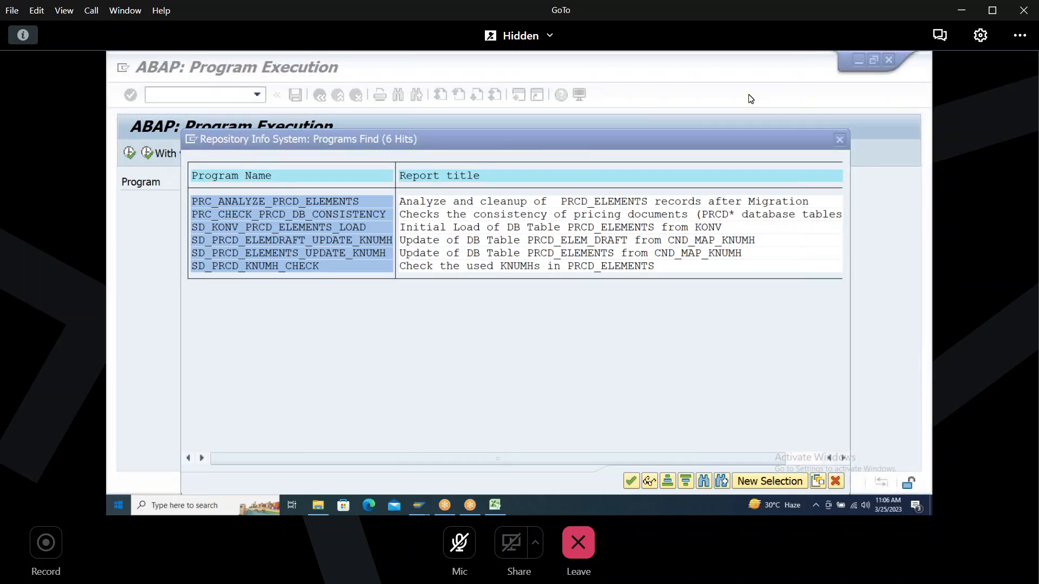
click(840, 140)
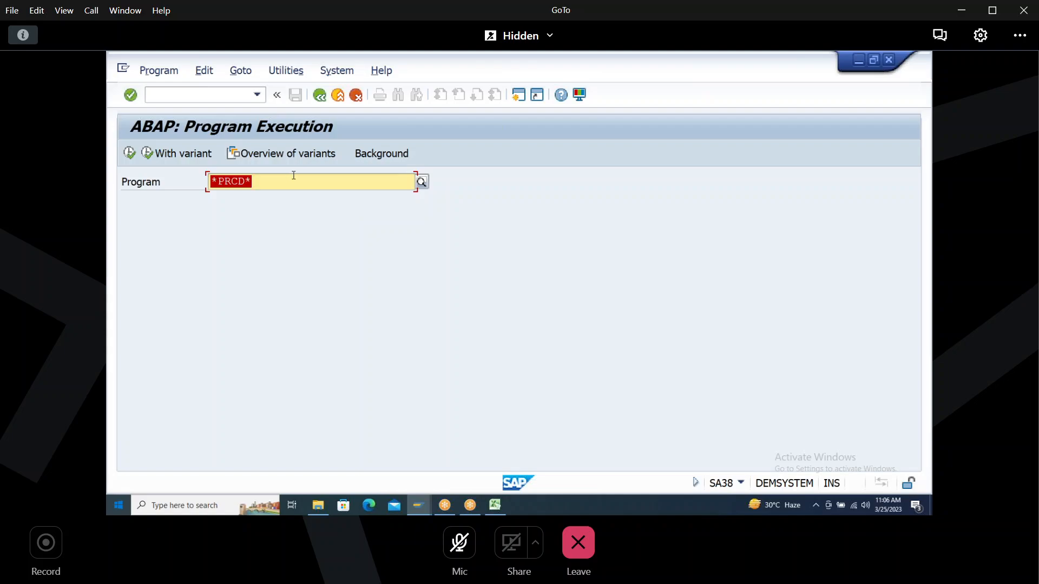
click(260, 184)
drag(259, 184, 109, 197)
text(*)
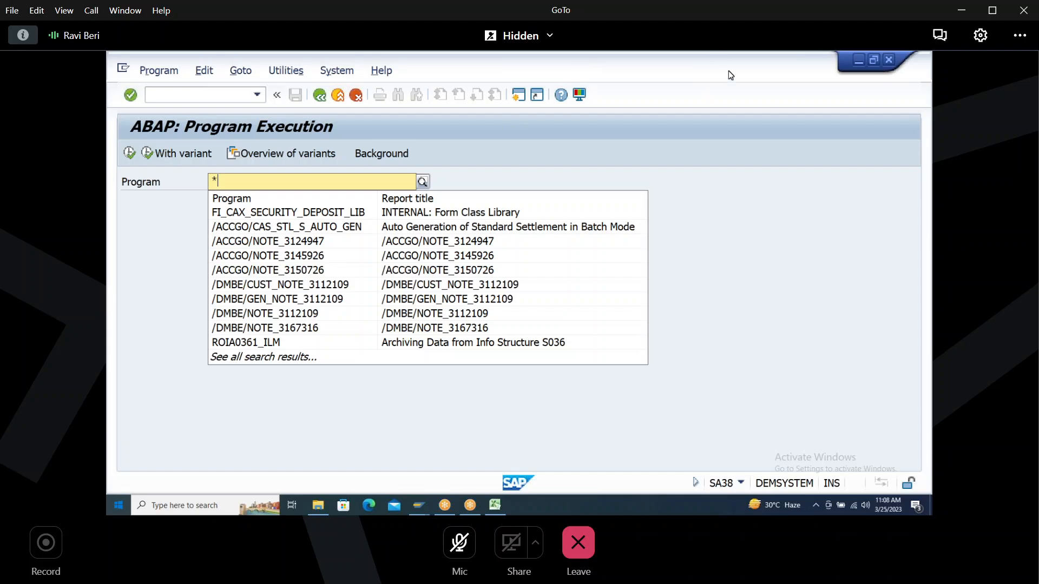
key(F4)
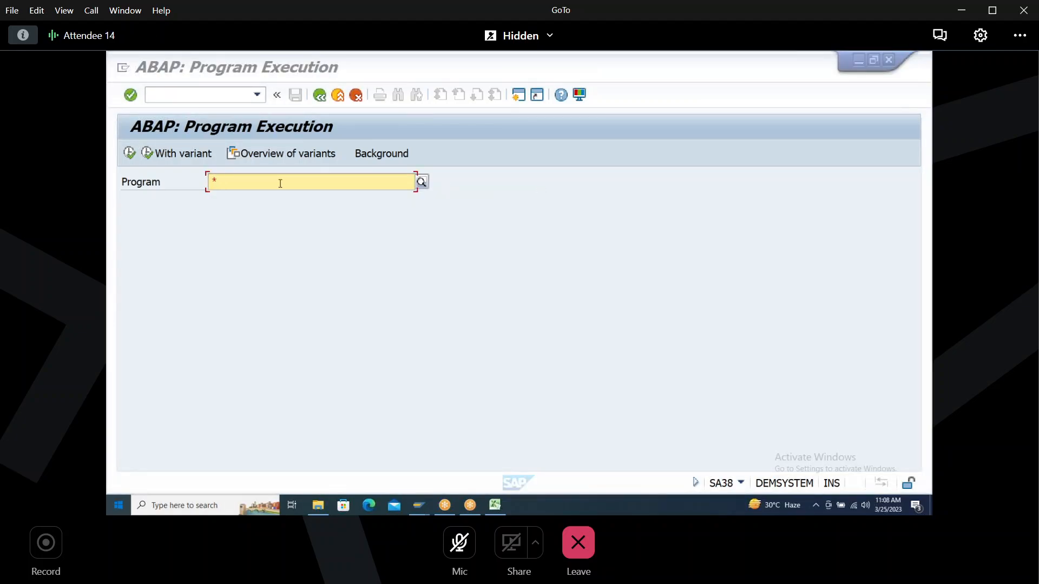
click(246, 183)
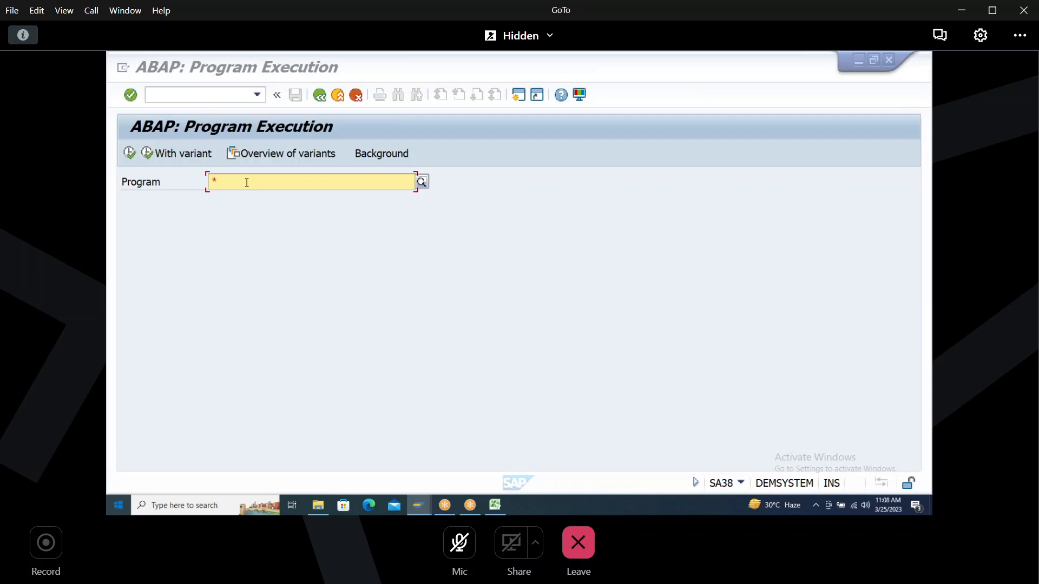
click(246, 182)
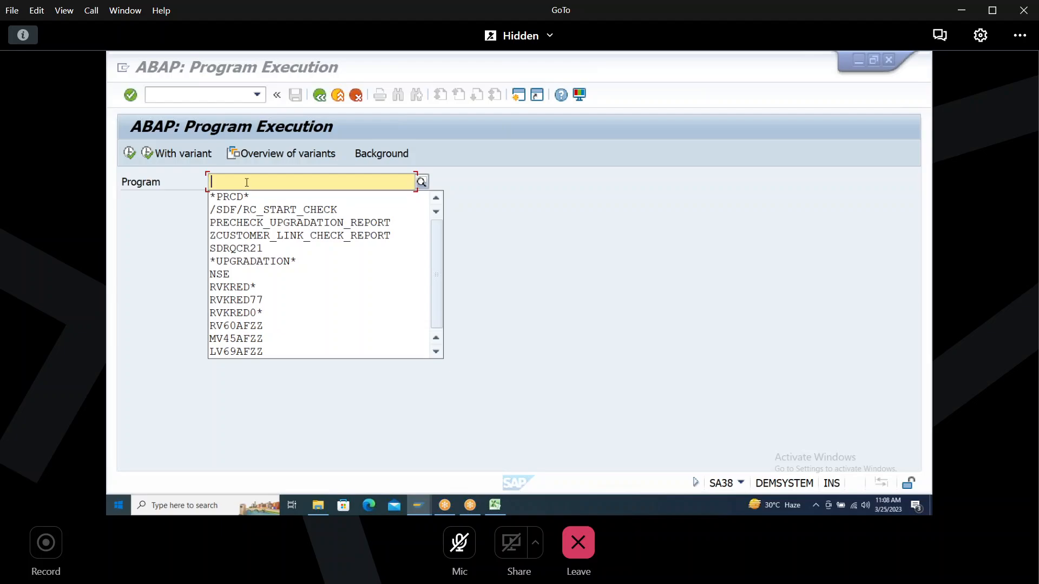
text(P)
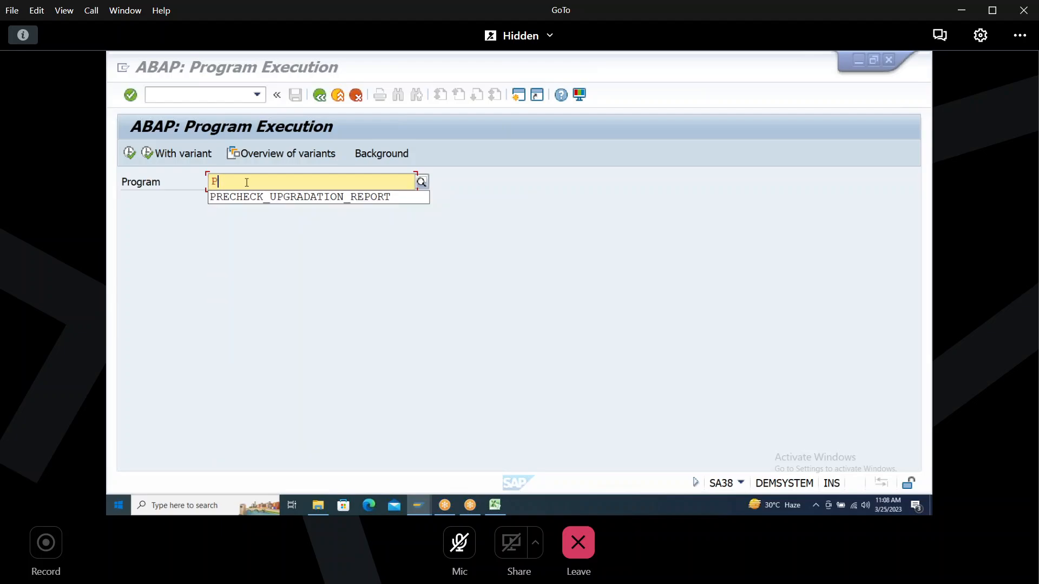
key(BackSpace)
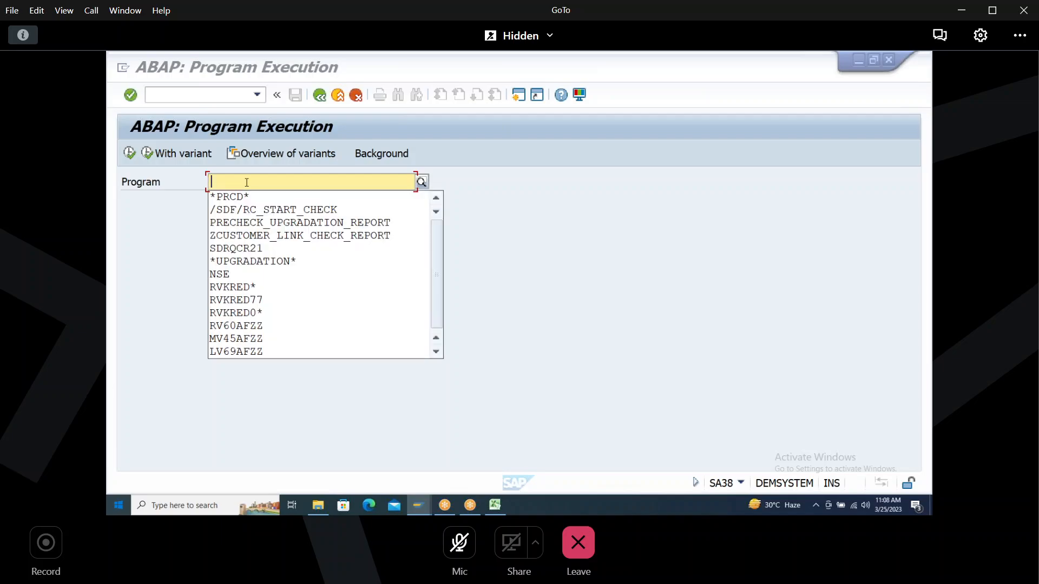
text(PRECOND)
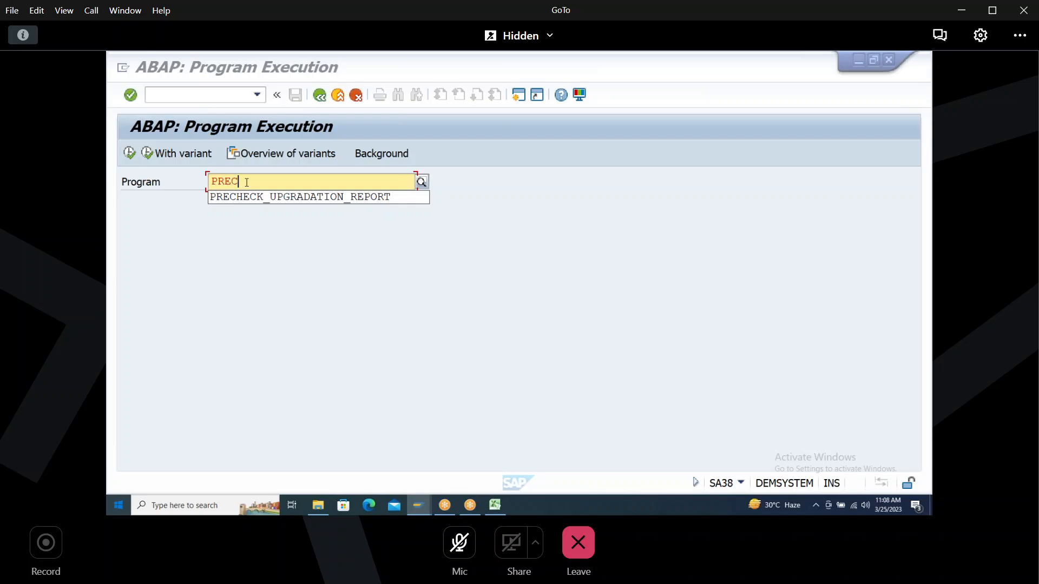
key(BackSpace)
key(BackSpace)
key(BackSpace)
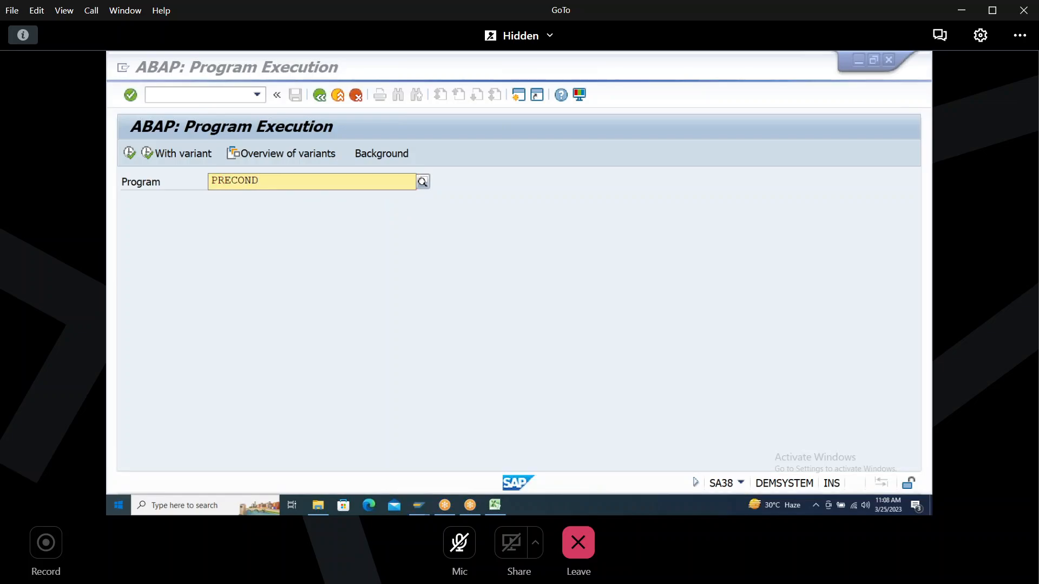
key(BackSpace)
key(BackSpace)
key(BackSpace)
key(BackSpace)
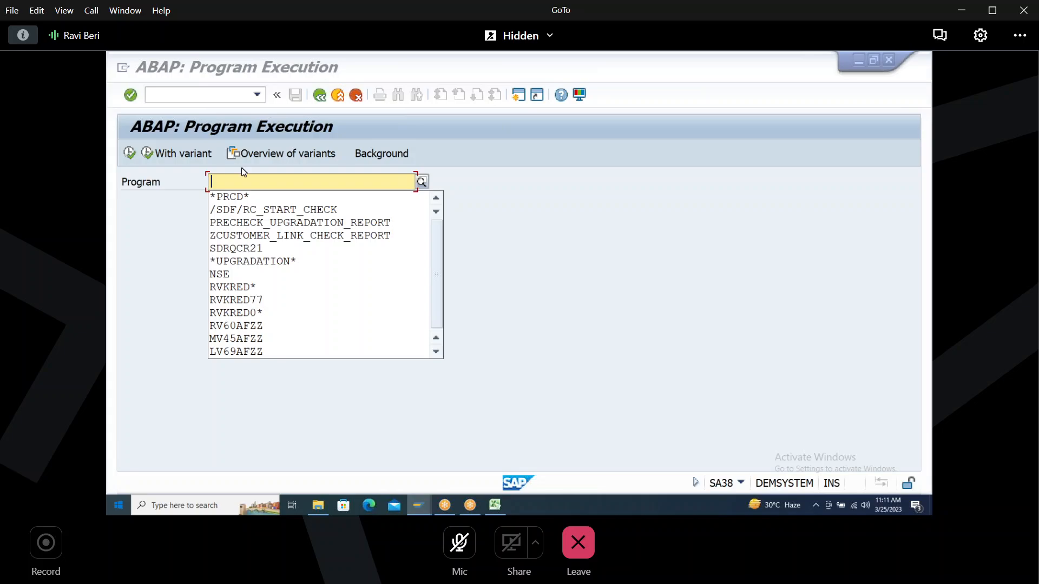
click(758, 121)
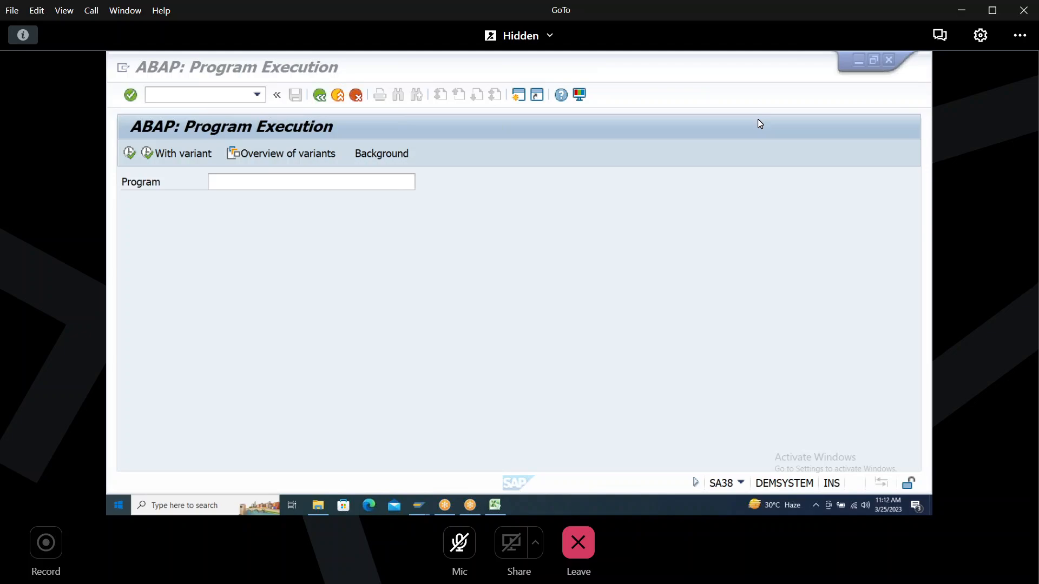
Step: Leave the program execution screen and restart transaction SA38 from SAP Easy Access
click(272, 183)
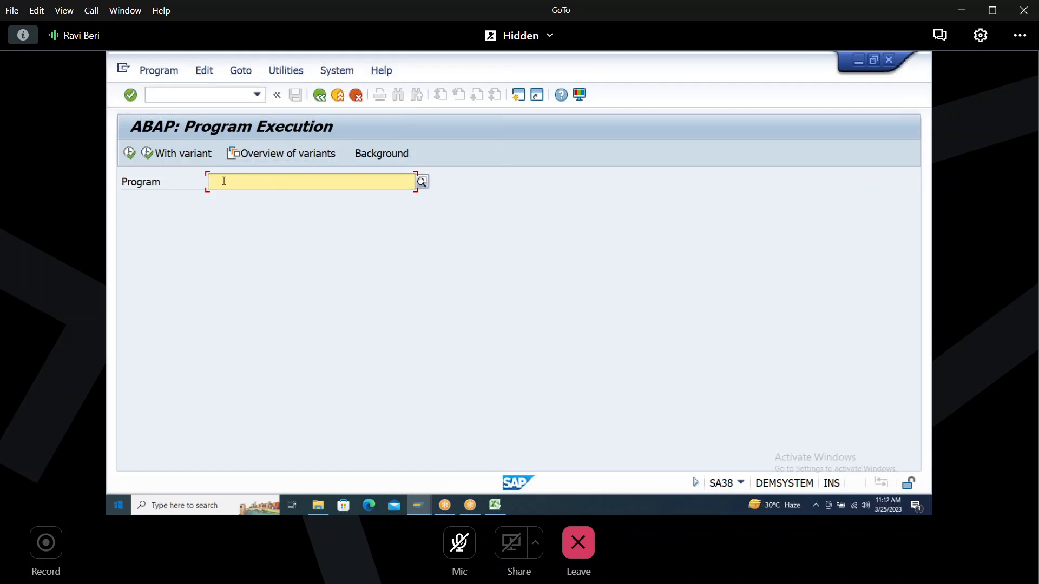
click(319, 96)
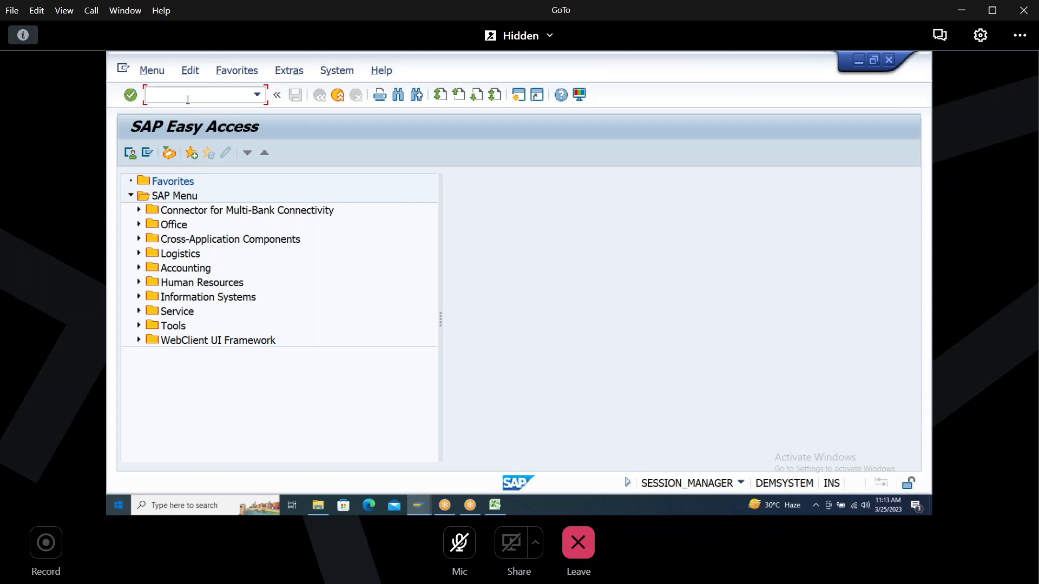
text(SA38)
key(Return)
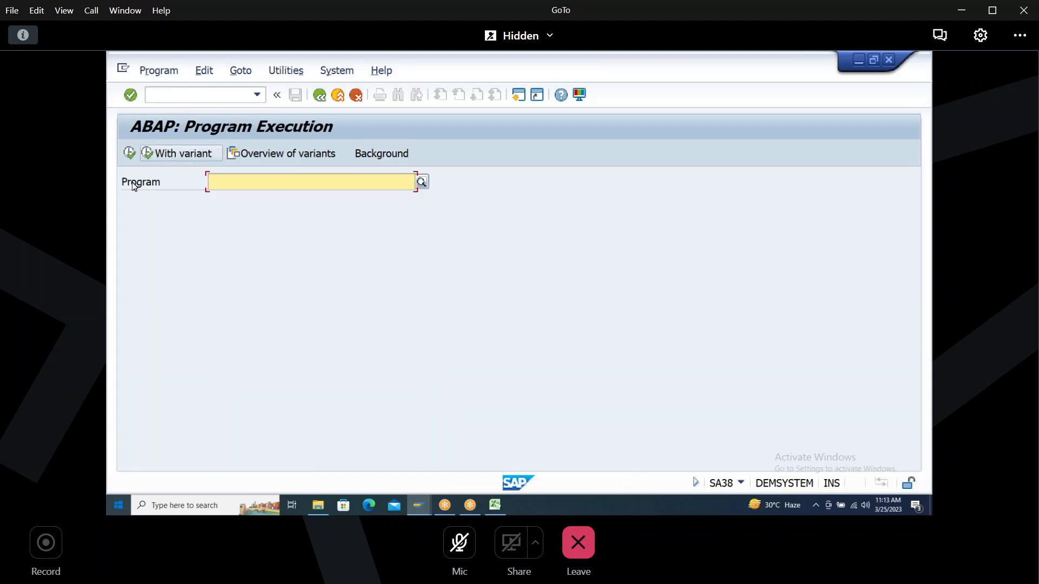
click(750, 116)
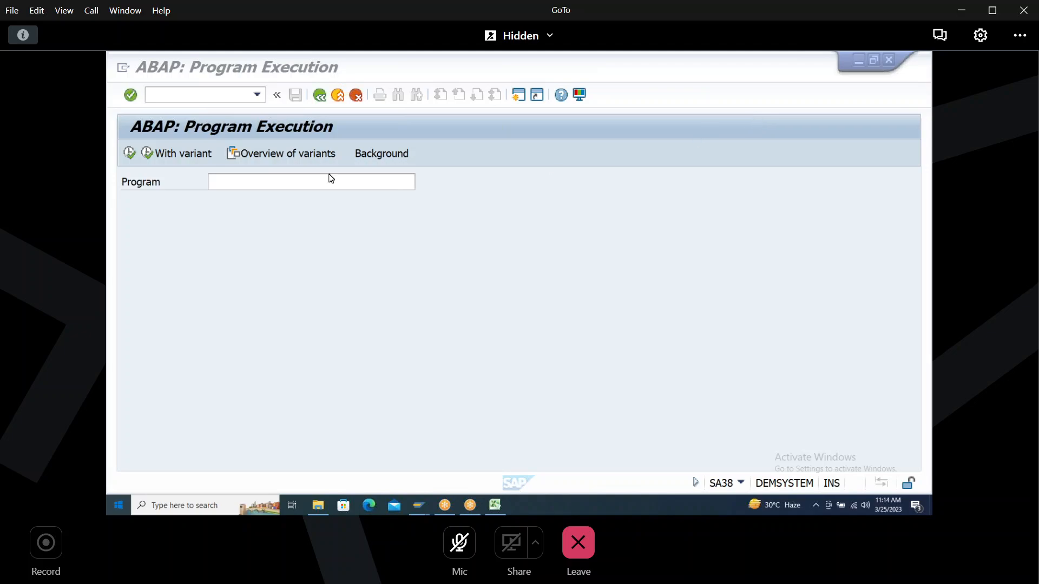
Step: Search for programs matching *PRICING*, review the listed program names and report titles, and close the list
click(270, 180)
text(PR)
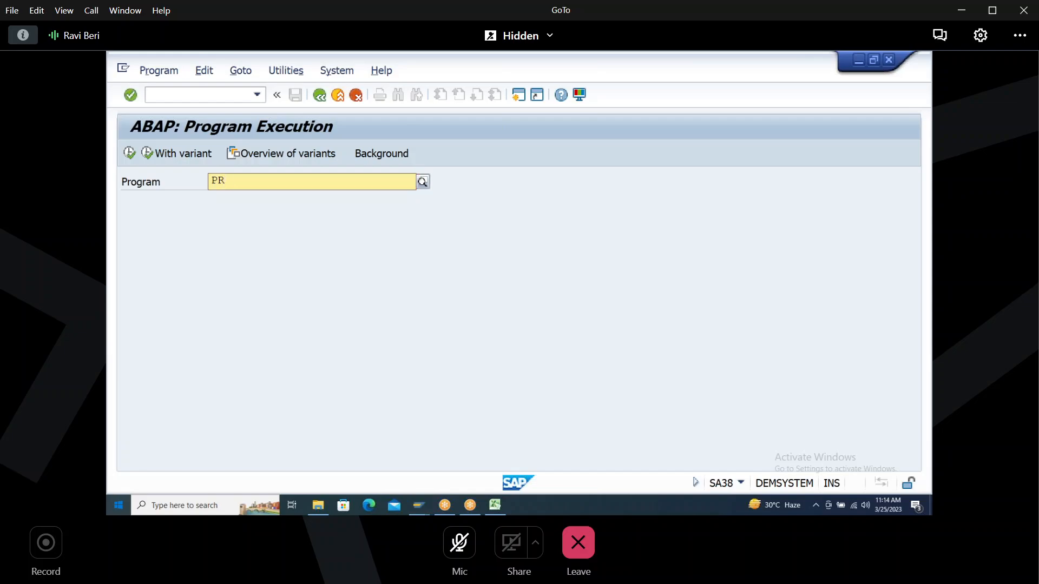
key(BackSpace)
key(BackSpace)
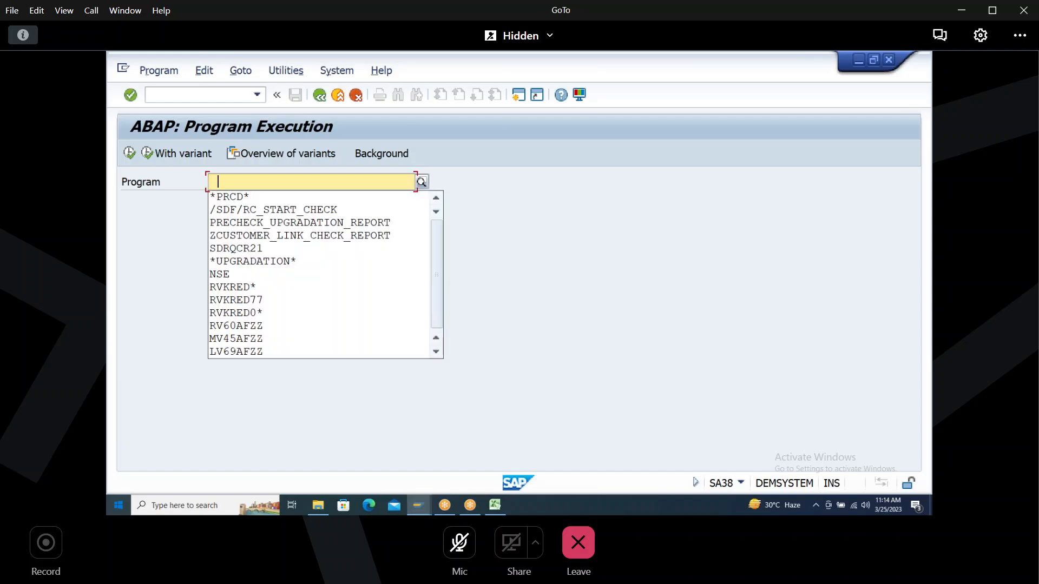
text(*PRICING)
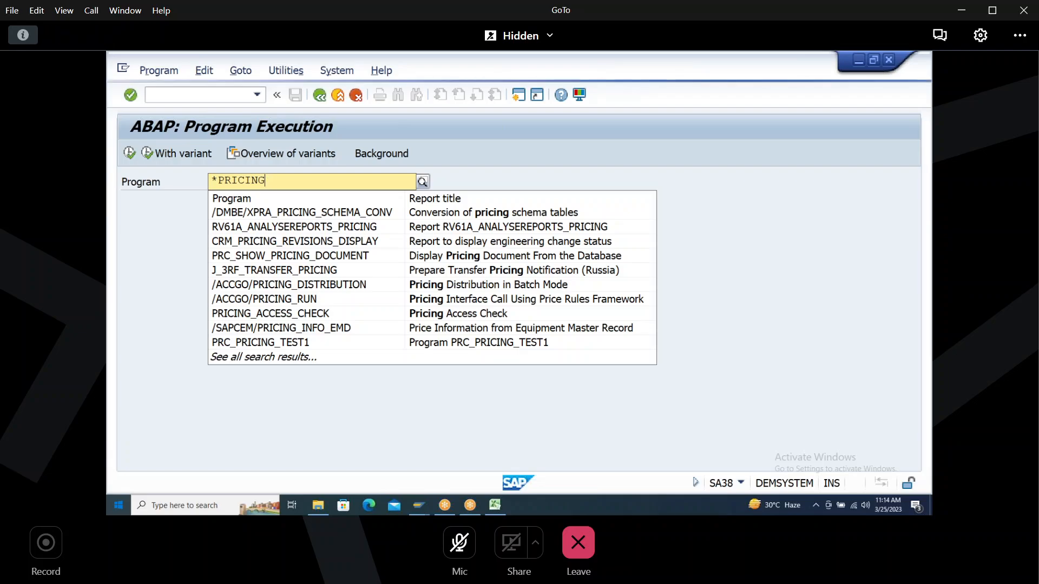
text(*)
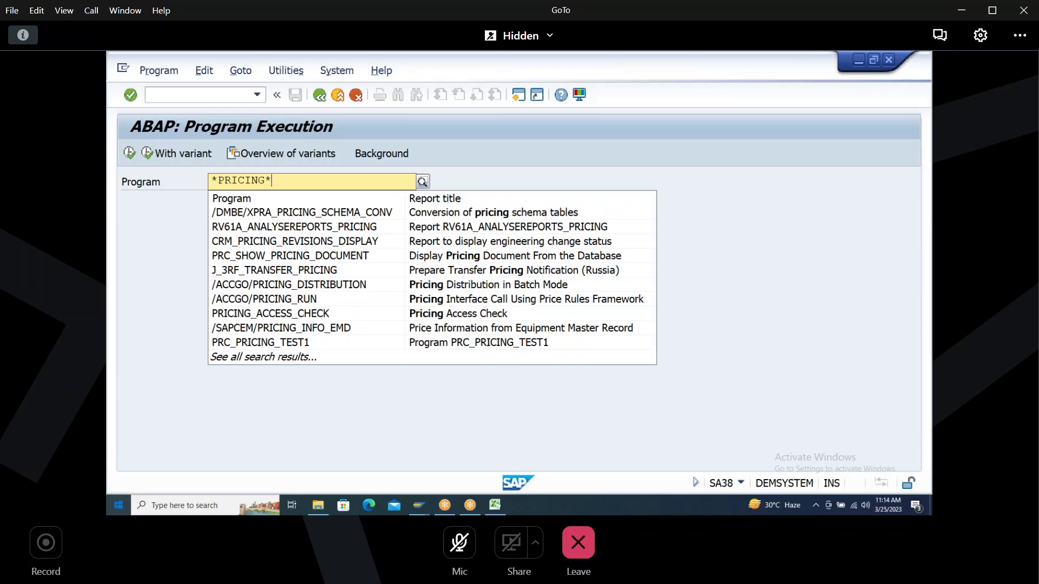
click(423, 184)
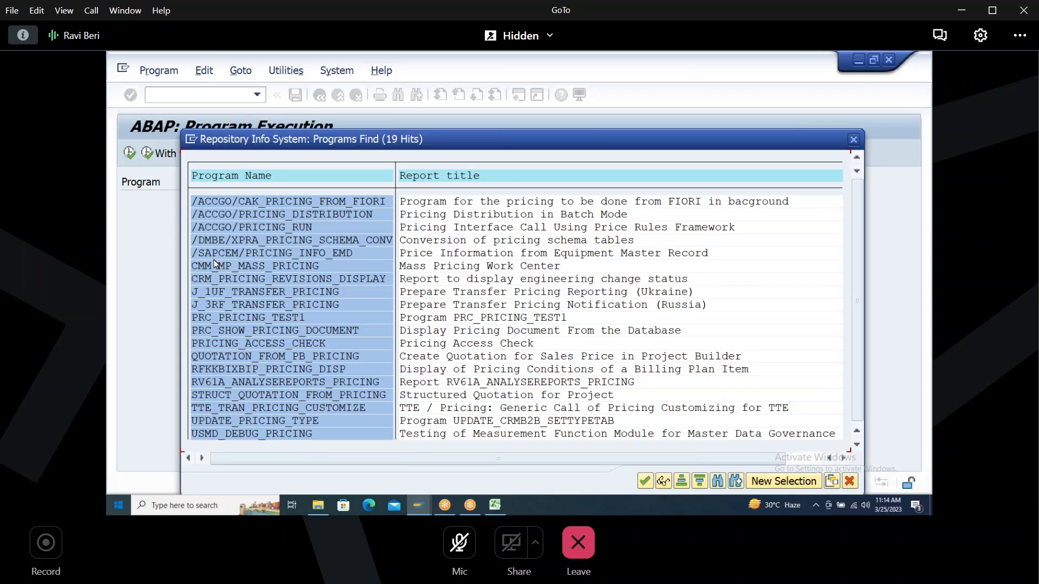
drag(461, 134, 257, 190)
click(644, 194)
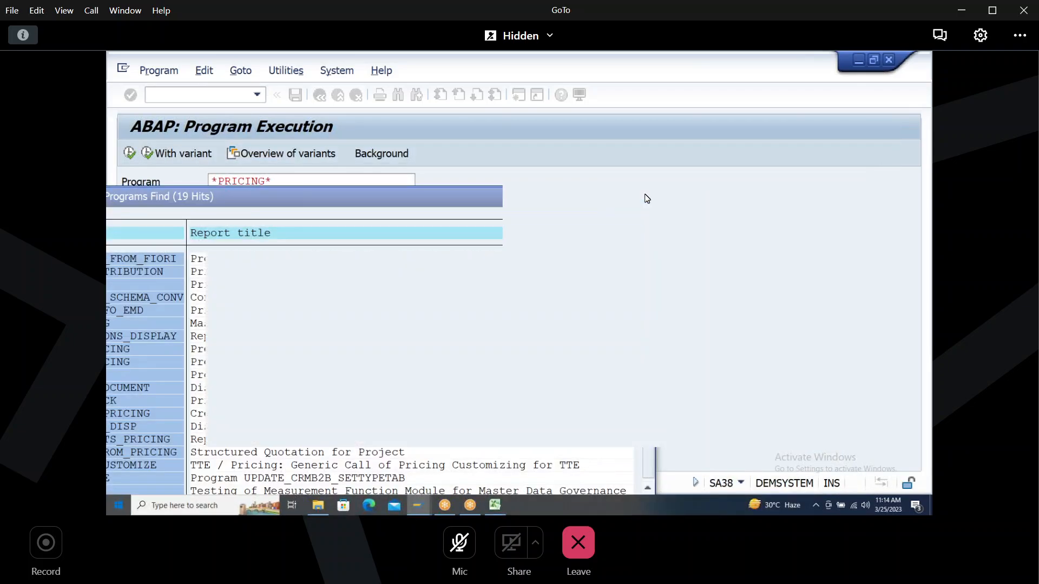
key(F4)
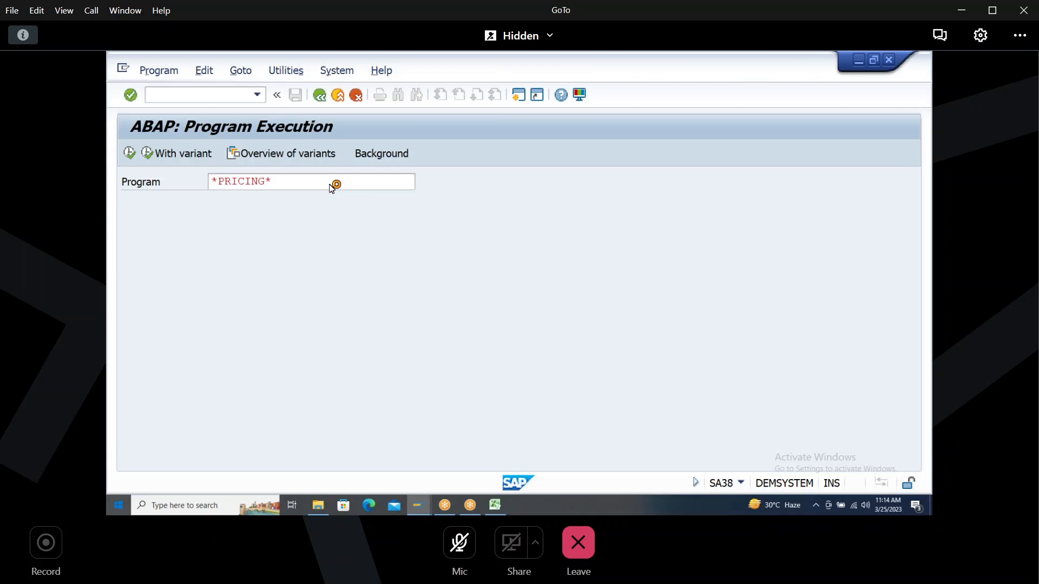
Step: Search for programs matching *PRC*
text(*PC)
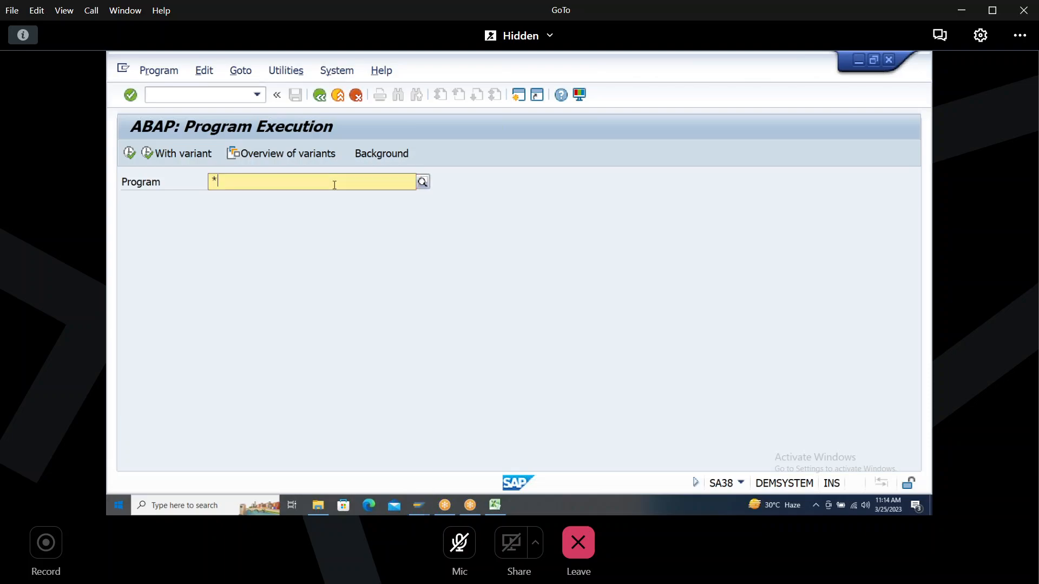
key(BackSpace)
text(RC*)
click(424, 184)
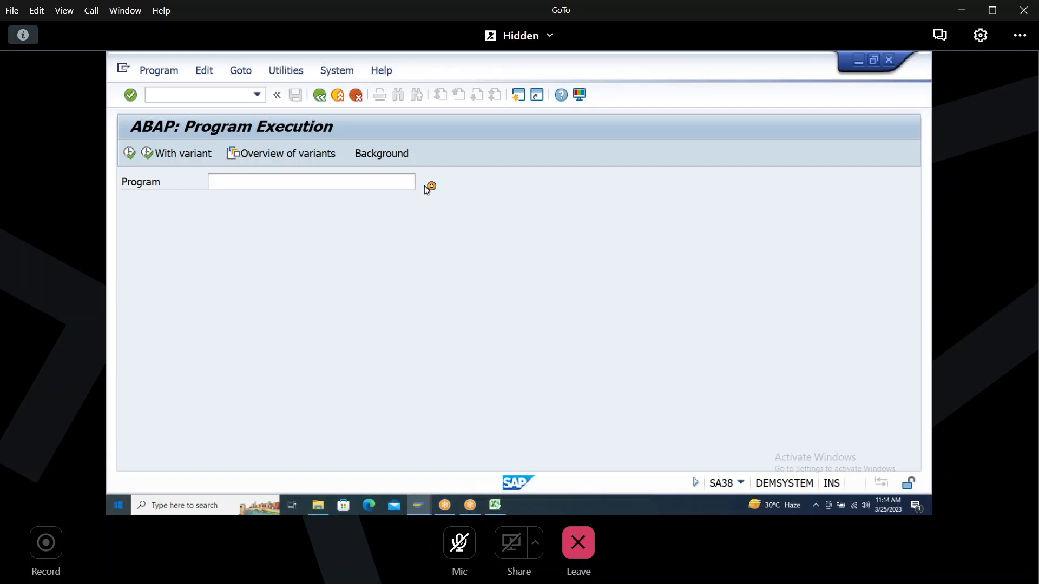
click(423, 182)
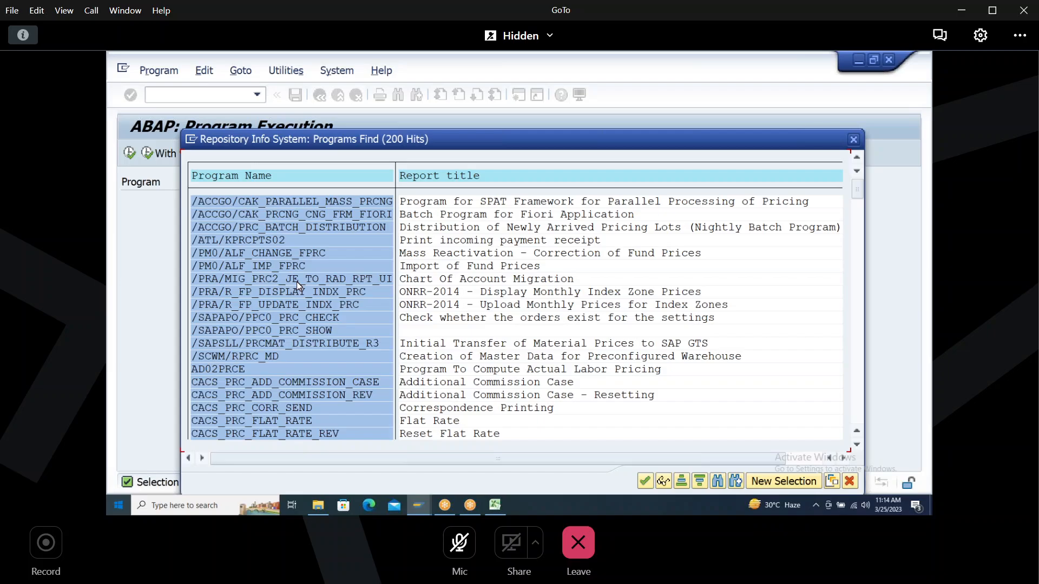
Step: Find the post-processing report for the KONV to PRCD_ELEMENTS pricing migration and choose PRC_MIG_POST_PROCESSING as the program
scroll(297, 281, down, 6)
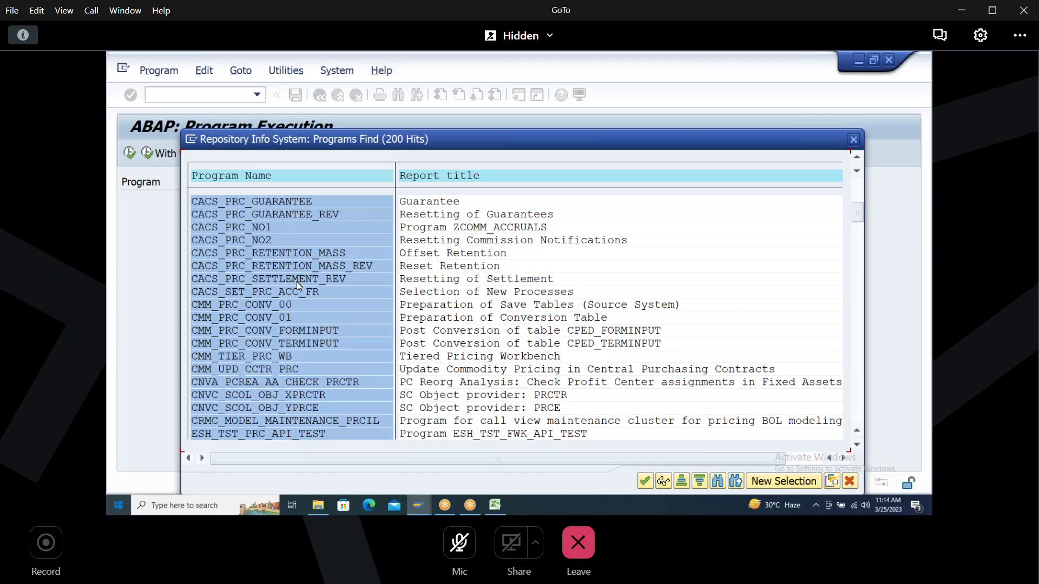
scroll(296, 281, down, 6)
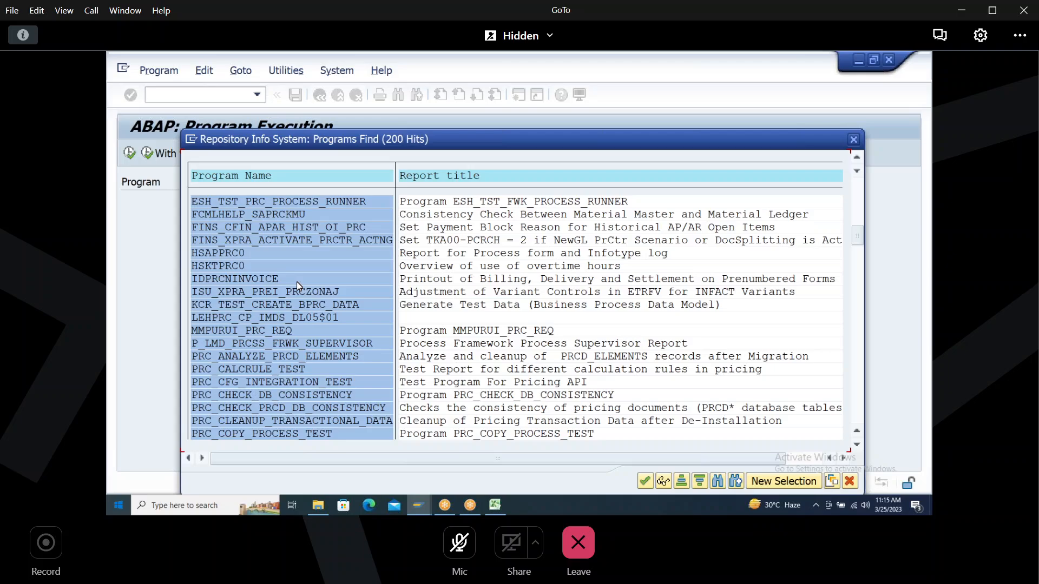
scroll(296, 281, down, 6)
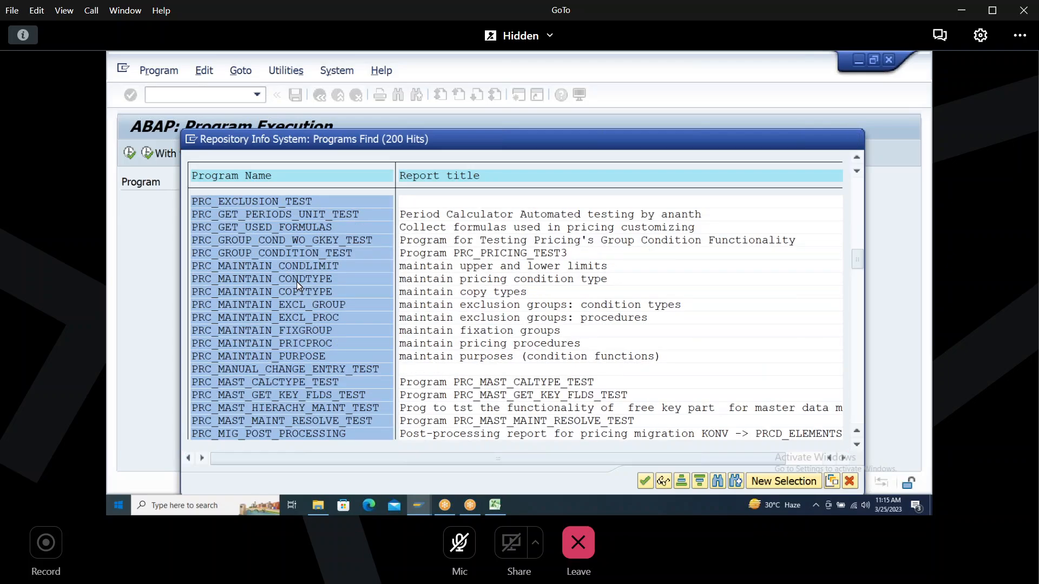
scroll(297, 281, down, 6)
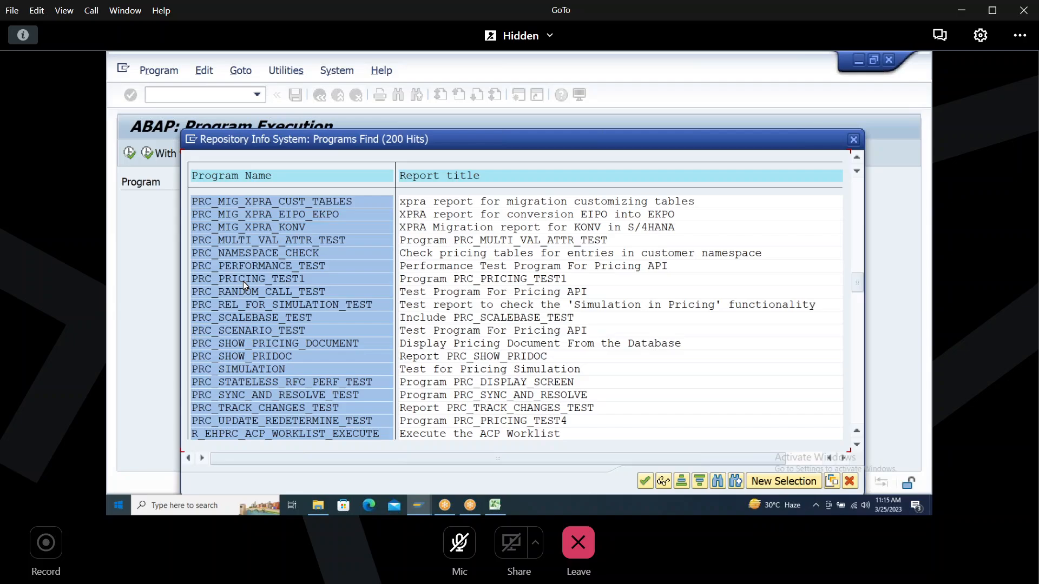
key(Page_Up)
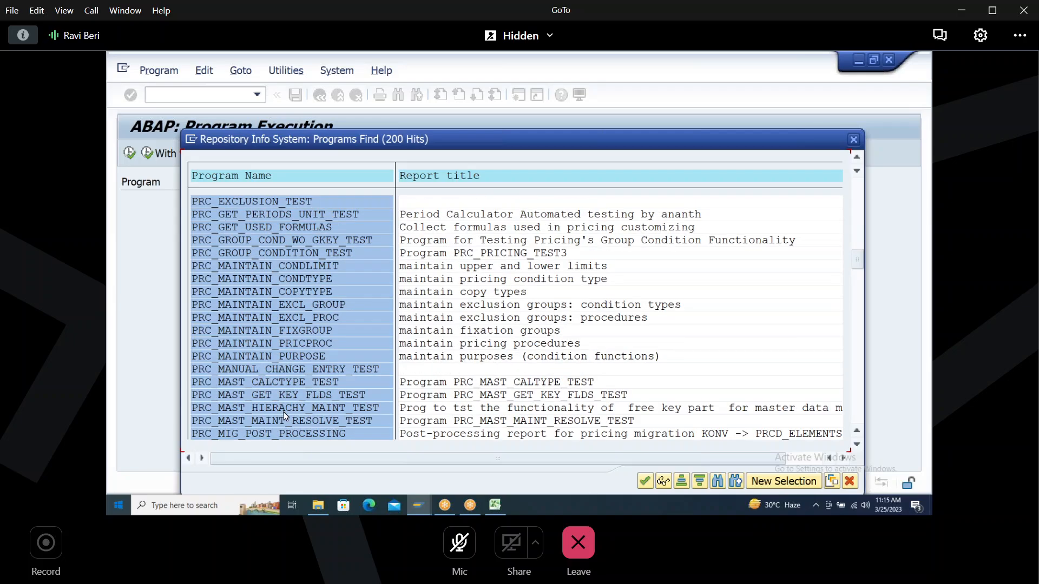
double_click(264, 434)
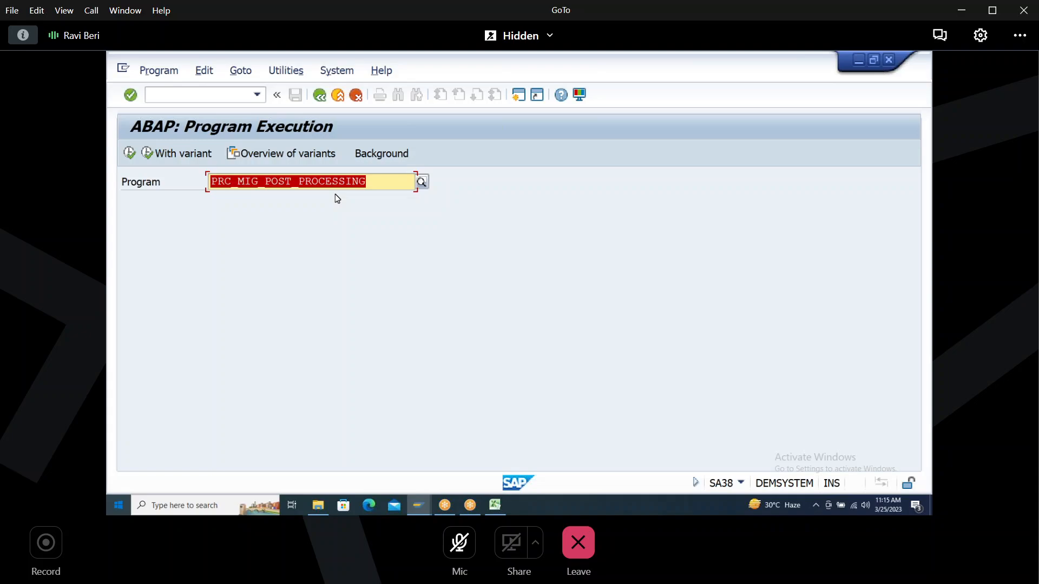
key(super+Tab)
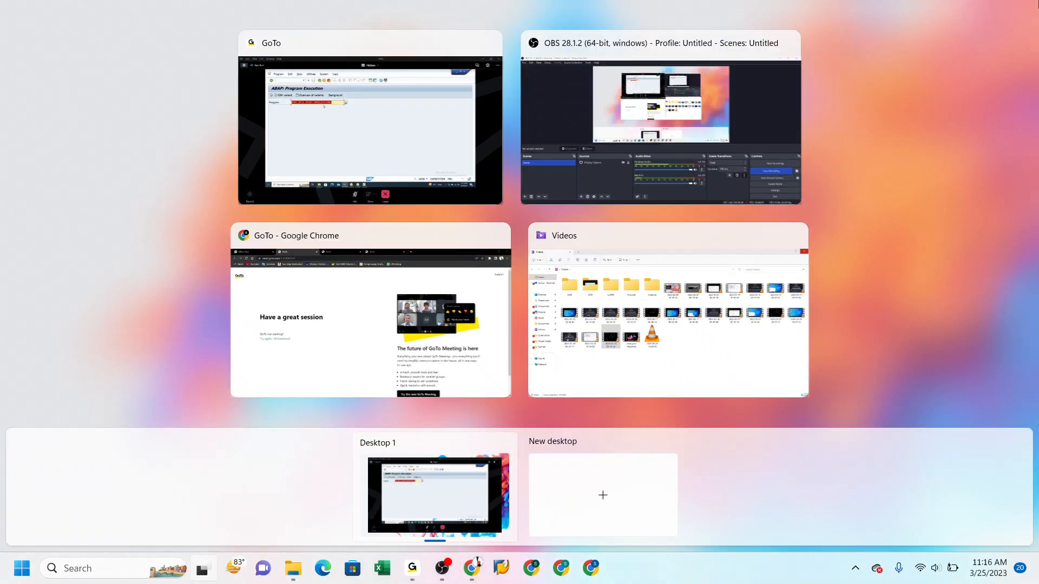
click(714, 68)
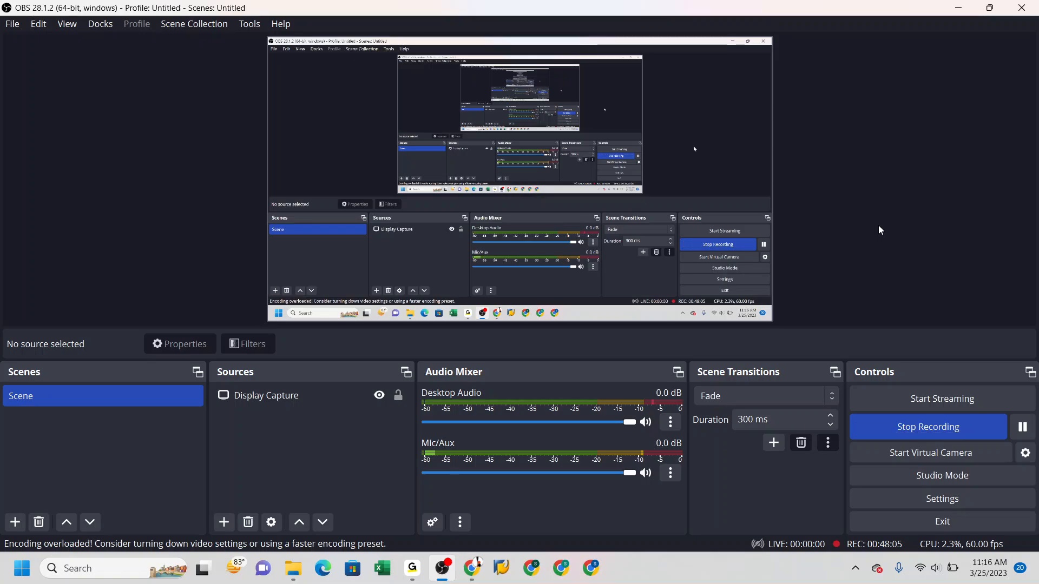
key(super+Tab)
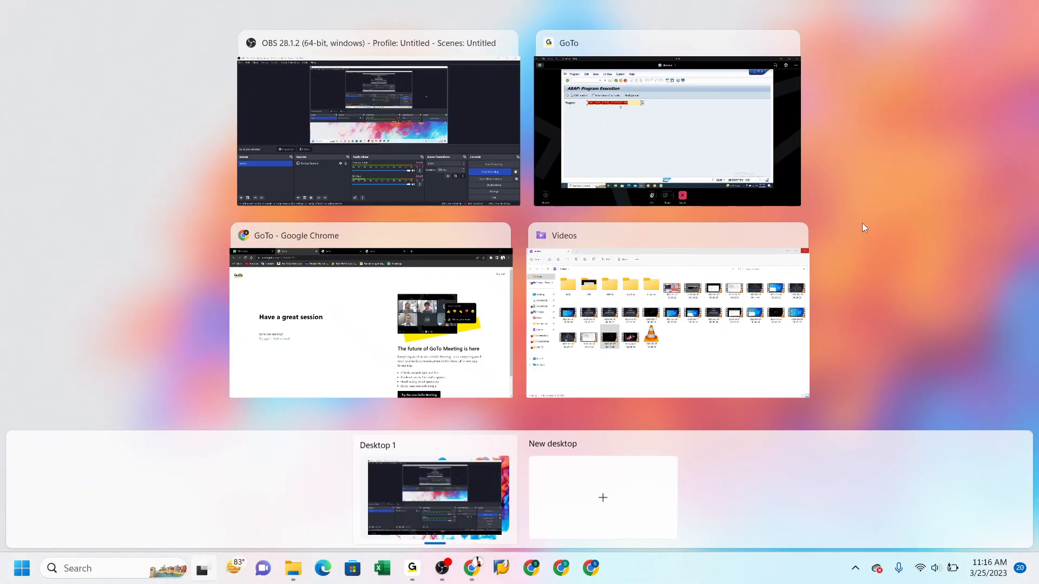
click(701, 133)
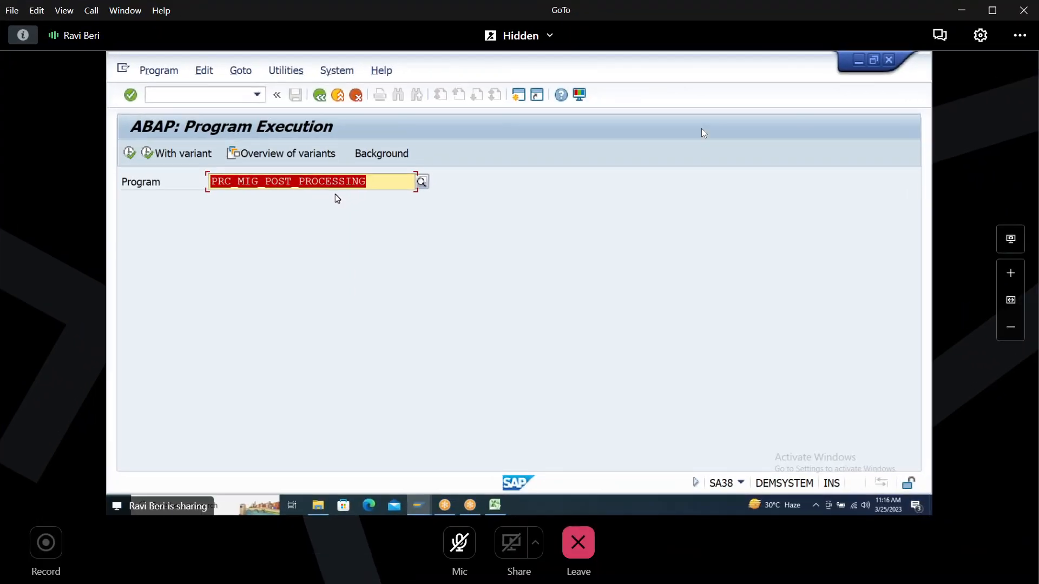
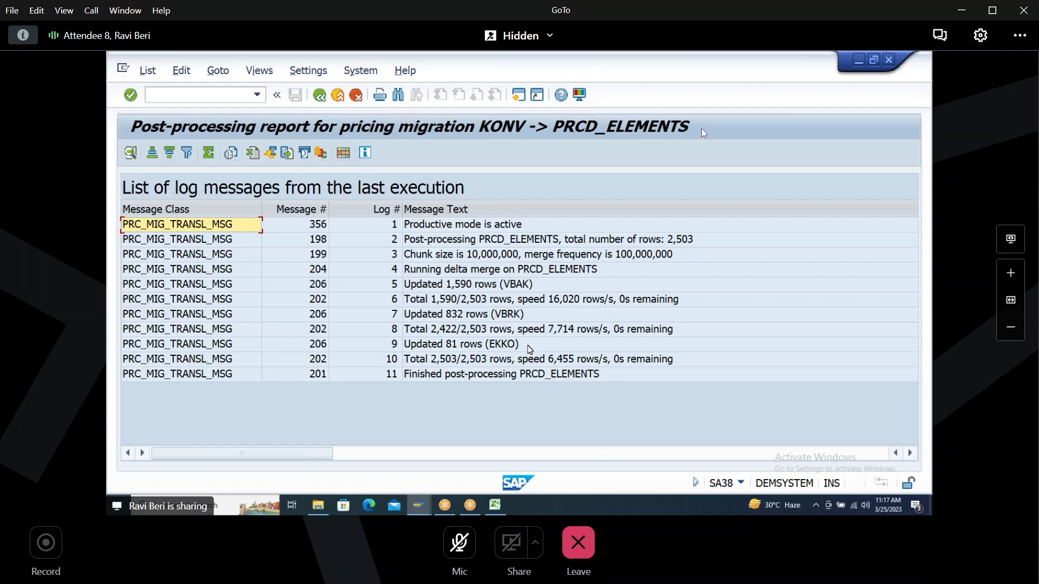
Step: Leave the post-processing log, its selection screen and program execution, and open transaction BP
click(319, 97)
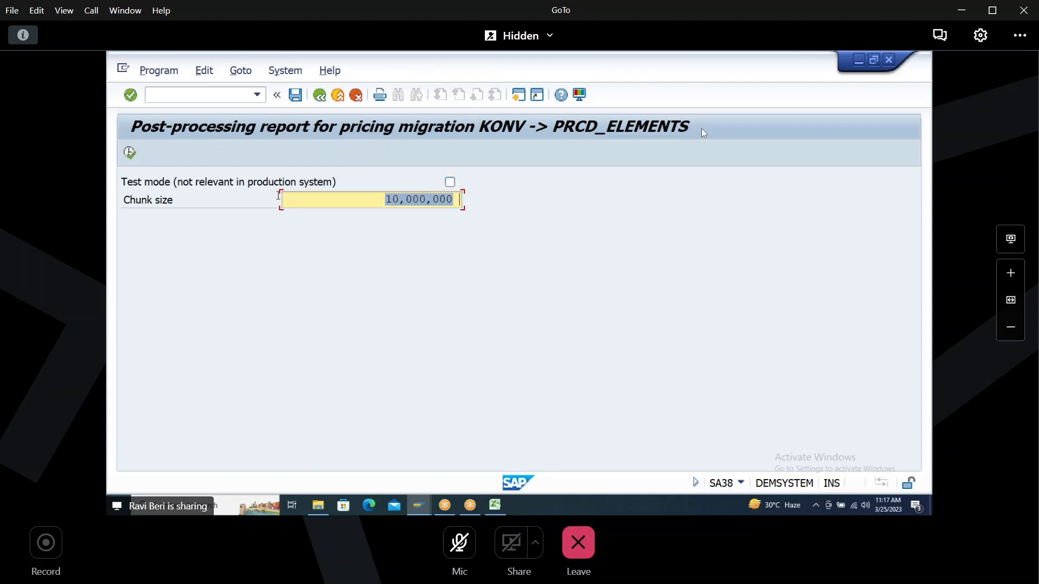
click(319, 96)
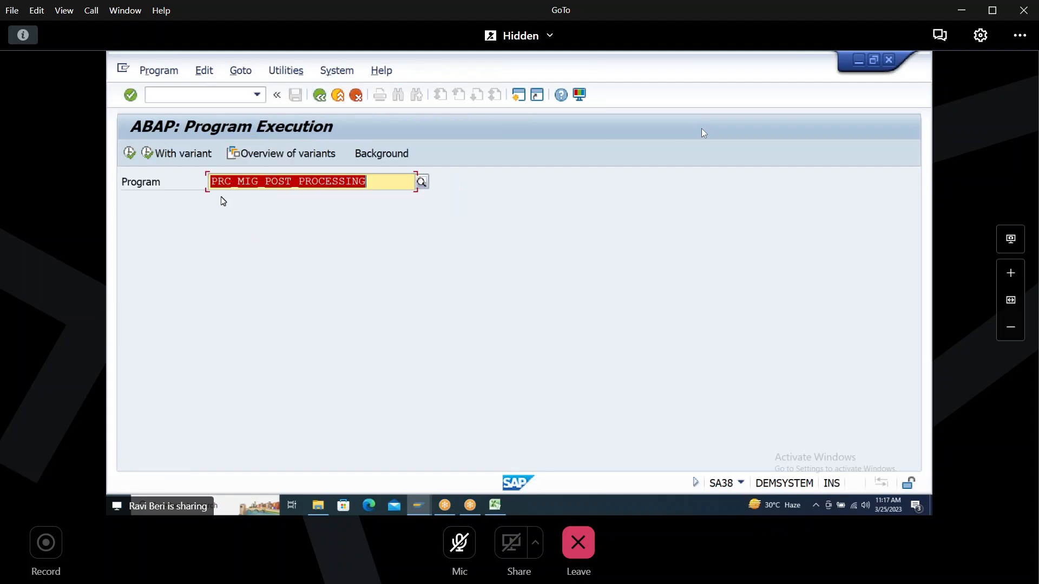
click(381, 184)
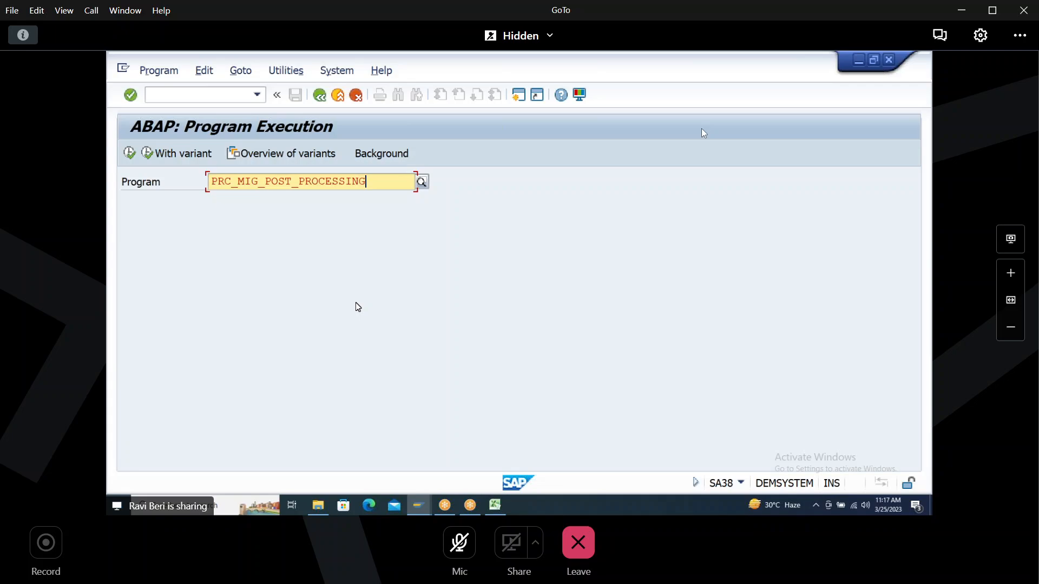
click(320, 96)
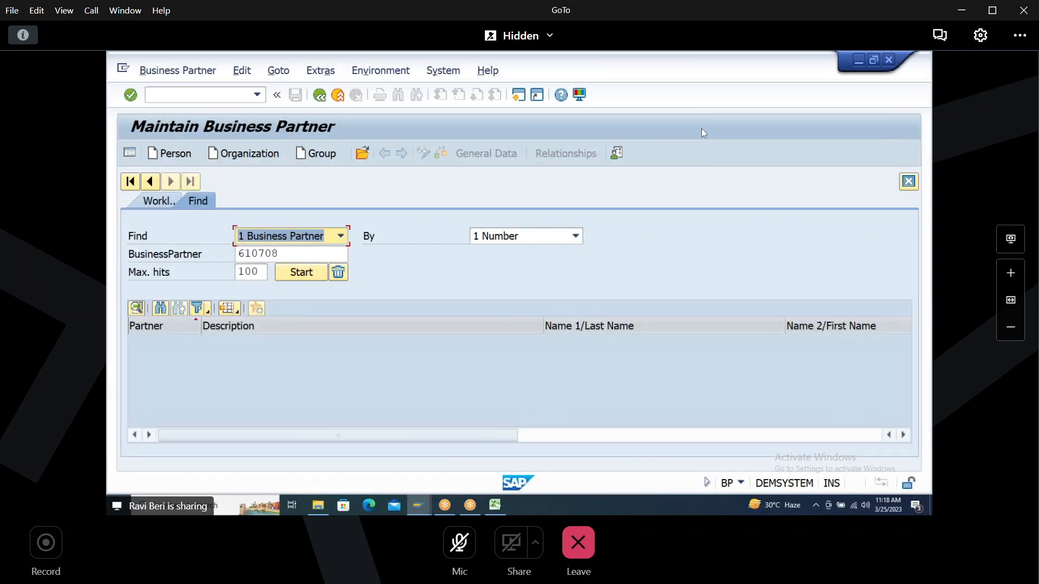
Step: Switch to the Excel workbook and find the CONFIGURE CREDIT MANAGEMENT section on the CUSTOMER=BP sheet
key(alt+Tab)
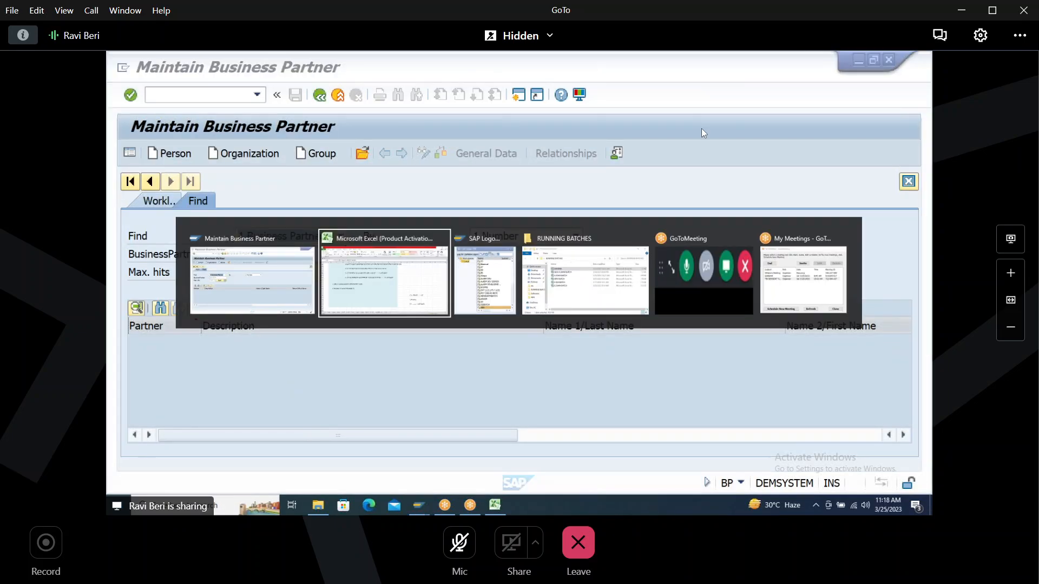
key(Tab)
key(Tab)
key(Tab)
key(Tab)
key(Tab)
key(Tab)
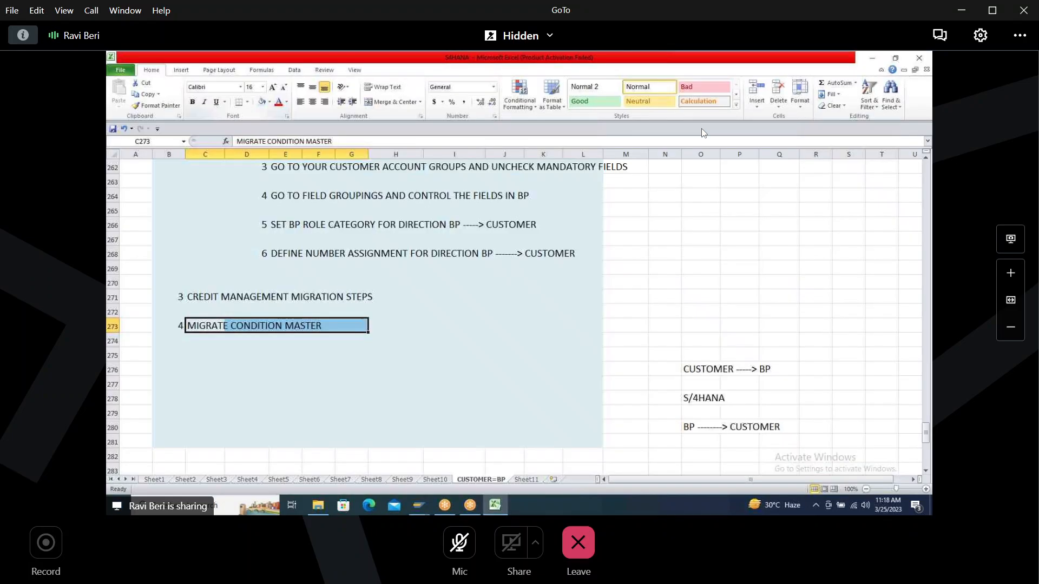
drag(926, 433, 927, 445)
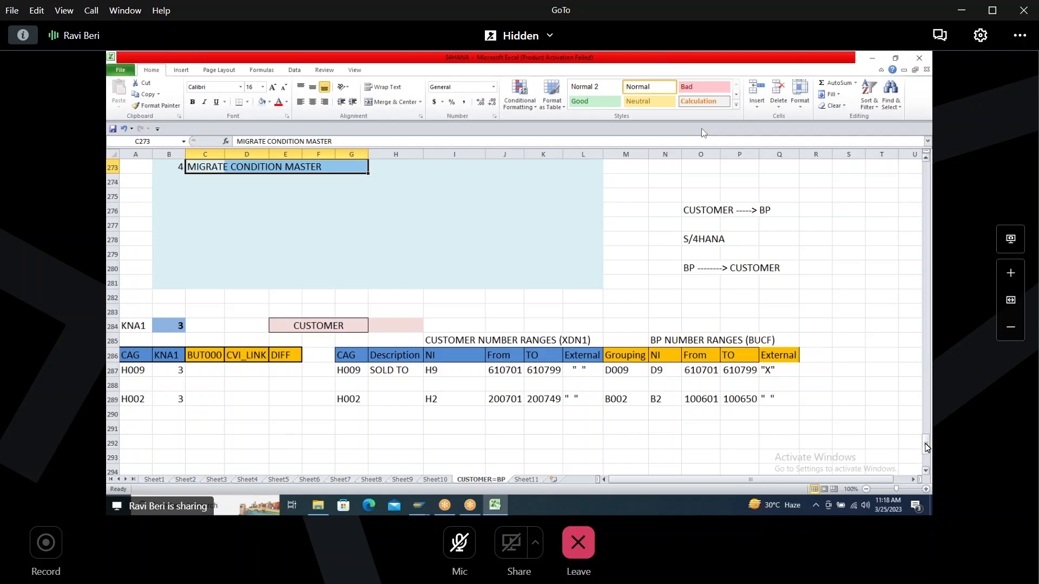
click(523, 480)
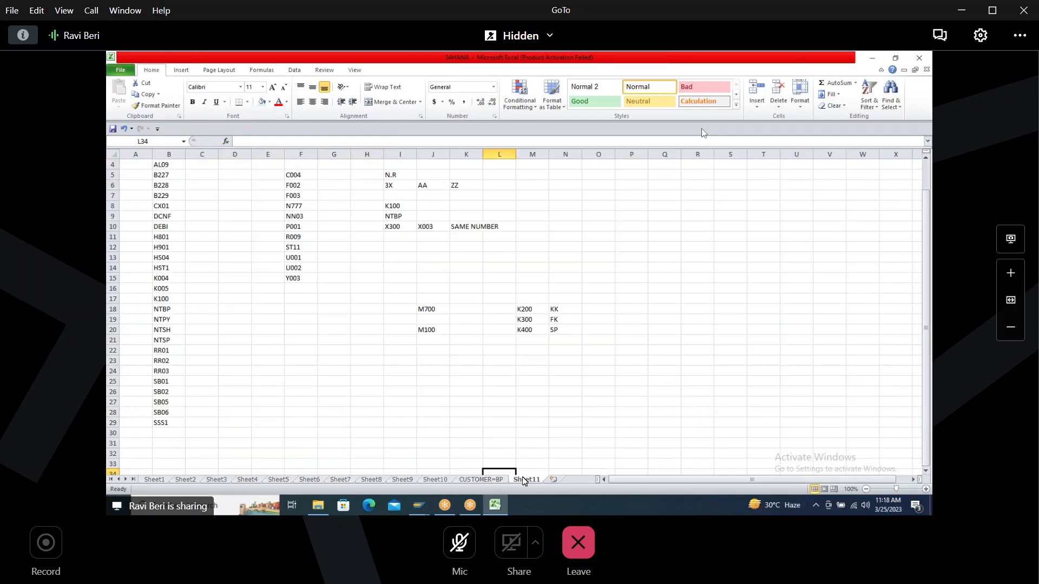
click(478, 479)
drag(927, 442, 931, 311)
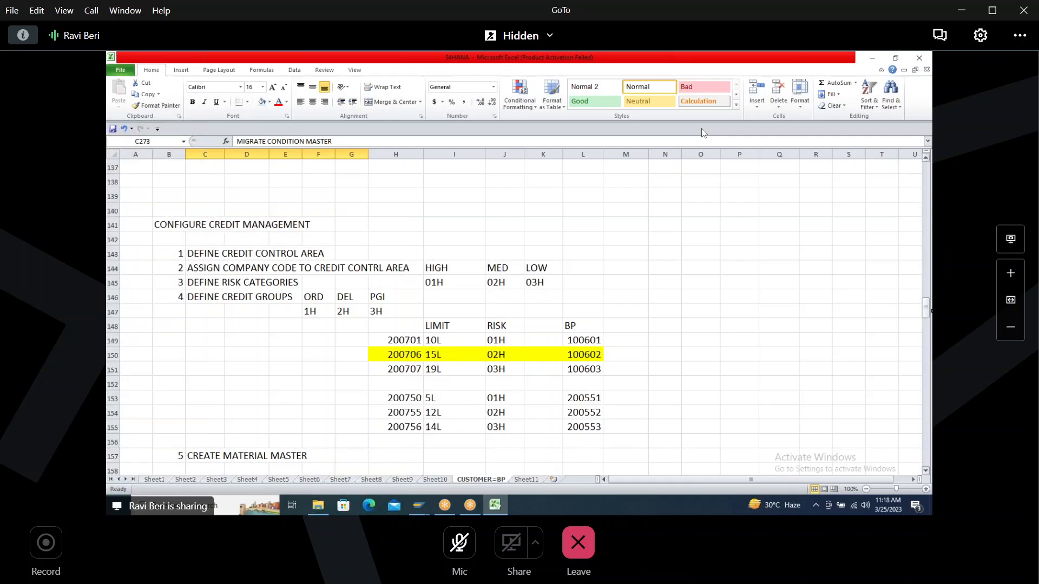
Step: Check the first customer's BP number and credit limit in the credit management table
click(398, 342)
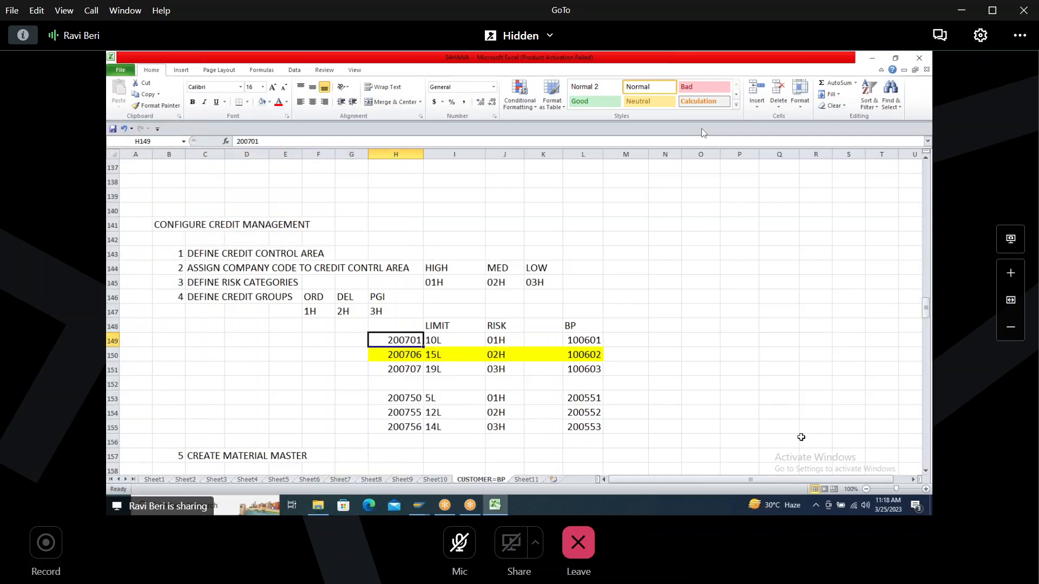
click(583, 341)
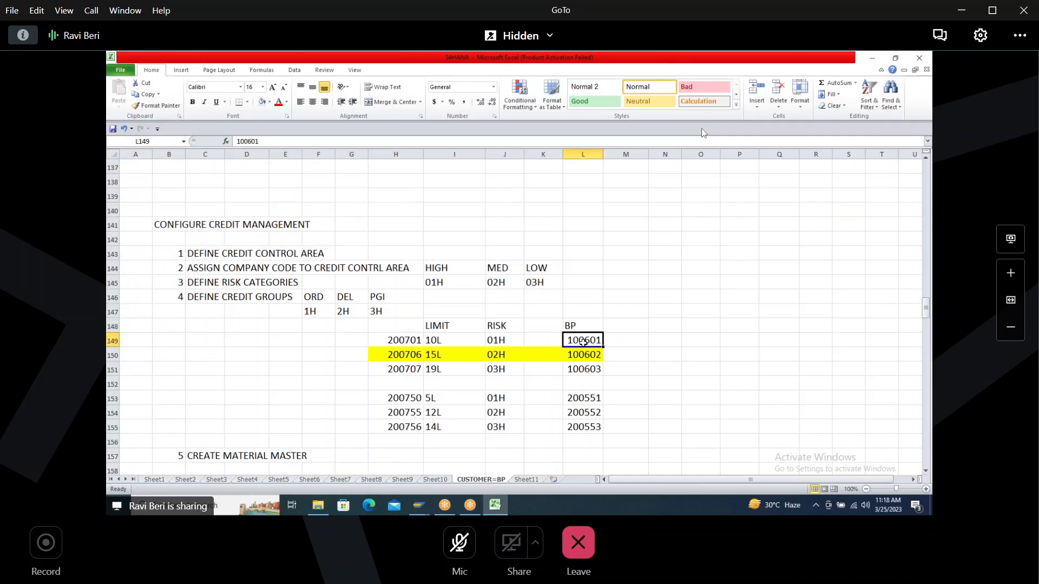
click(440, 341)
Step: Switch back to SAP and search Maintain Business Partner for the first BP number from the Excel credit table
key(alt+Tab)
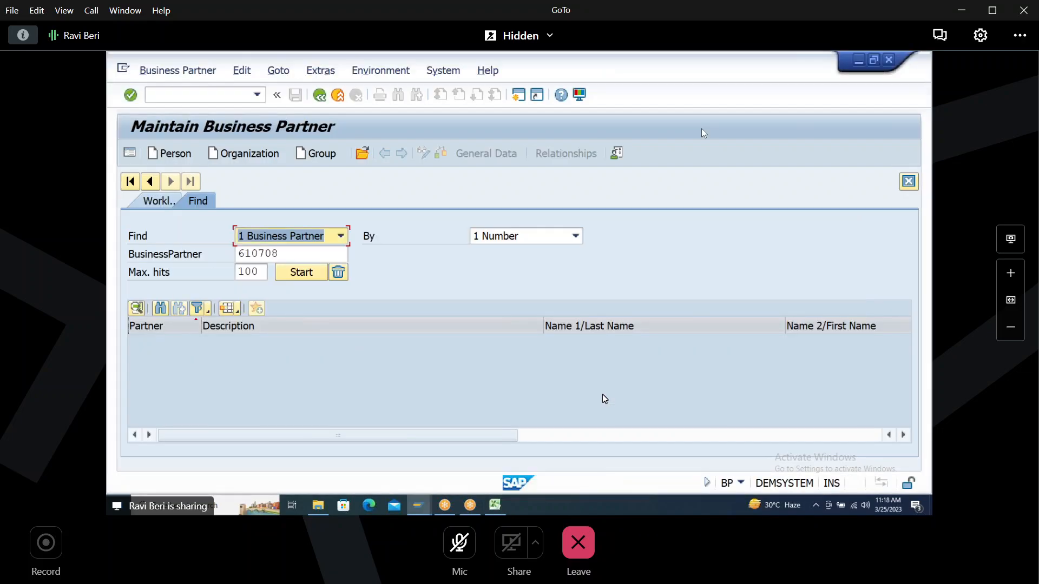
key(alt+Tab)
key(alt+Tab)
key(Tab)
key(Tab)
text(100601)
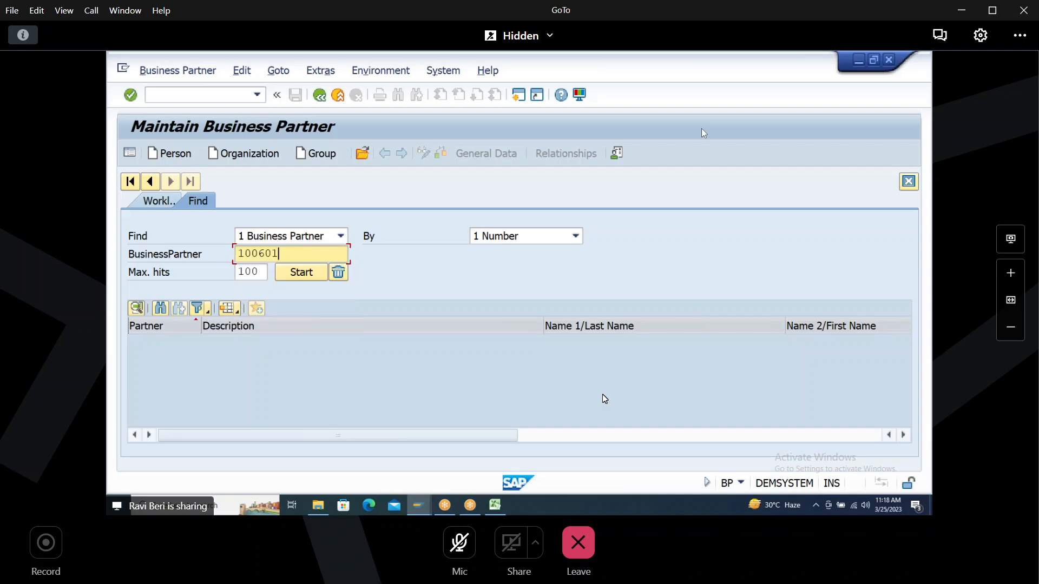
key(Return)
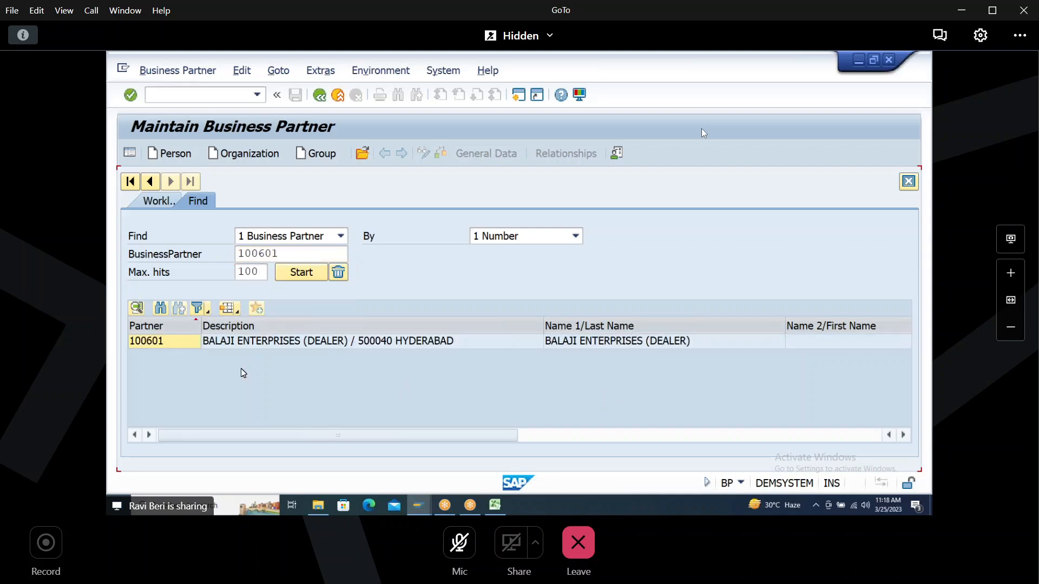
Step: Display the found partner in role UKM000 SAP Credit Management, review its credit segment limit and exposure, and exit
click(163, 342)
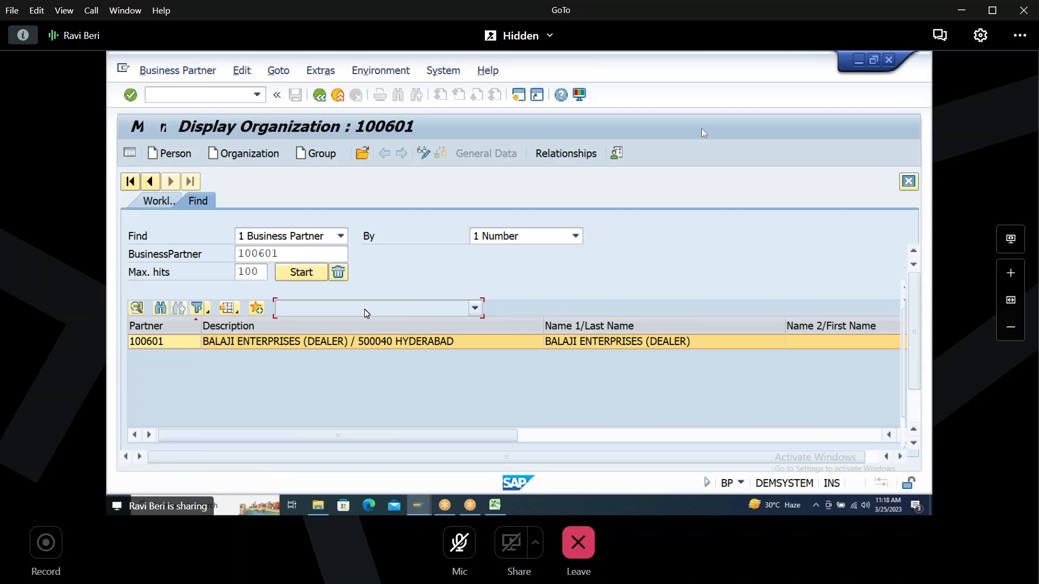
click(427, 200)
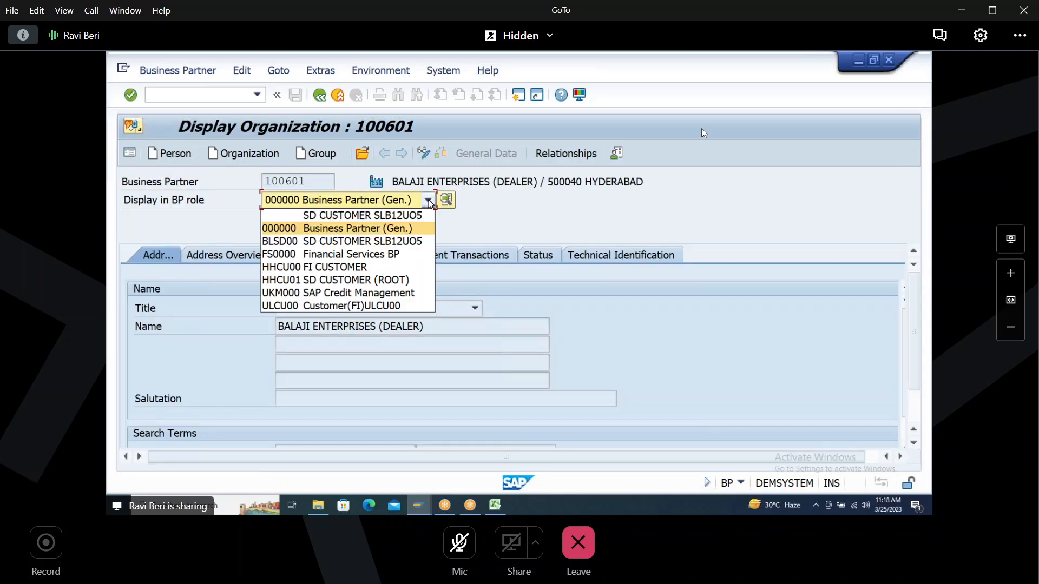
click(330, 295)
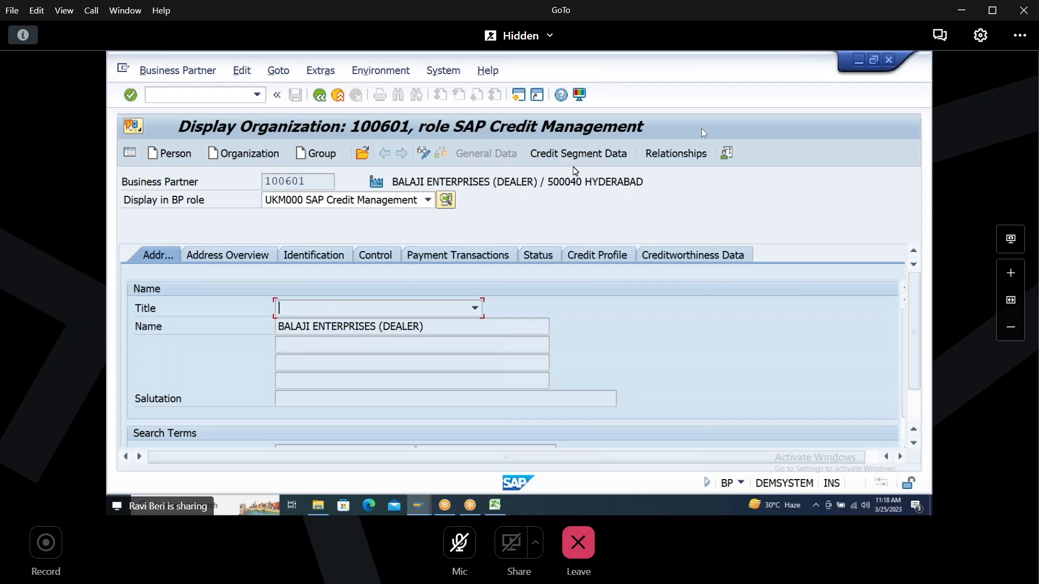
click(578, 154)
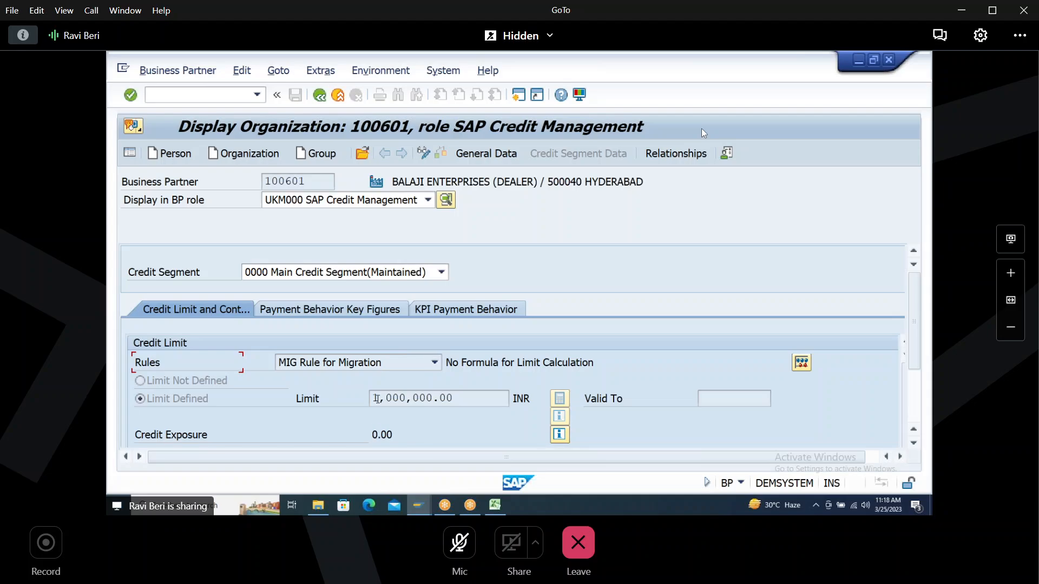
drag(373, 399, 505, 399)
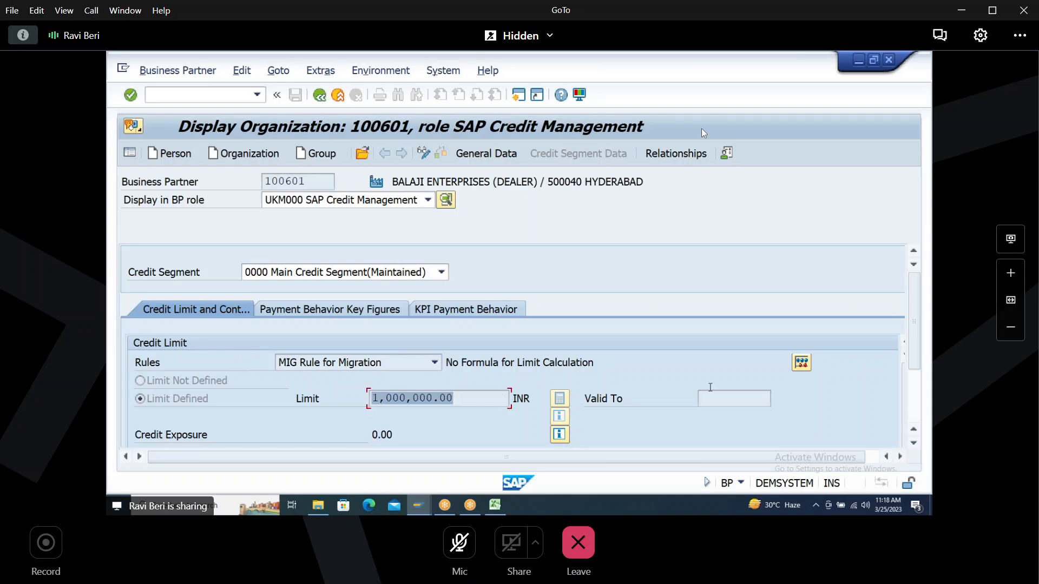
drag(371, 435, 393, 435)
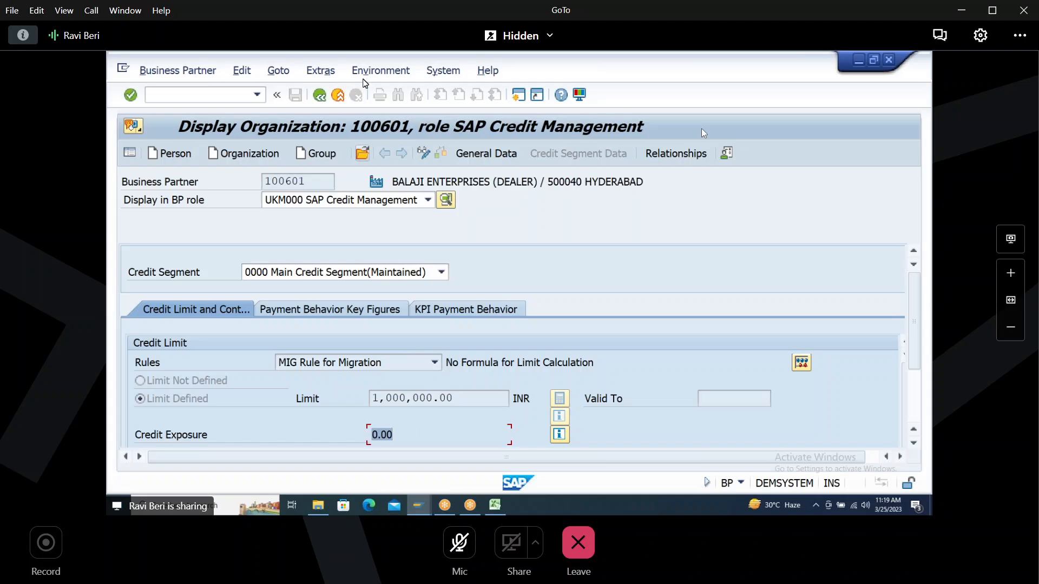
click(321, 96)
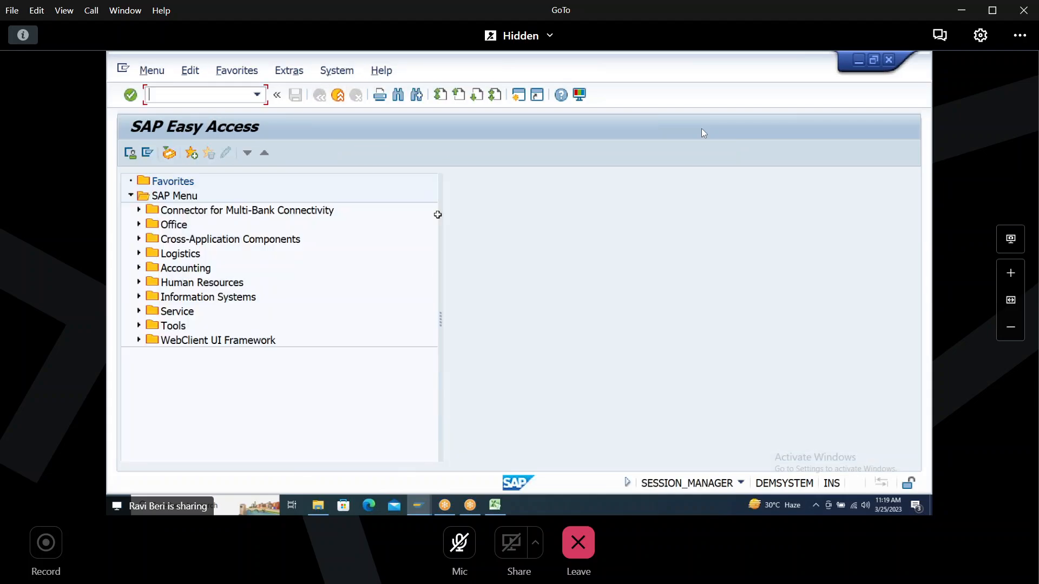
Step: Look up the BP number in the highlighted Excel row, restart transaction BP in SAP and search for that partner
key(alt+Tab)
click(587, 356)
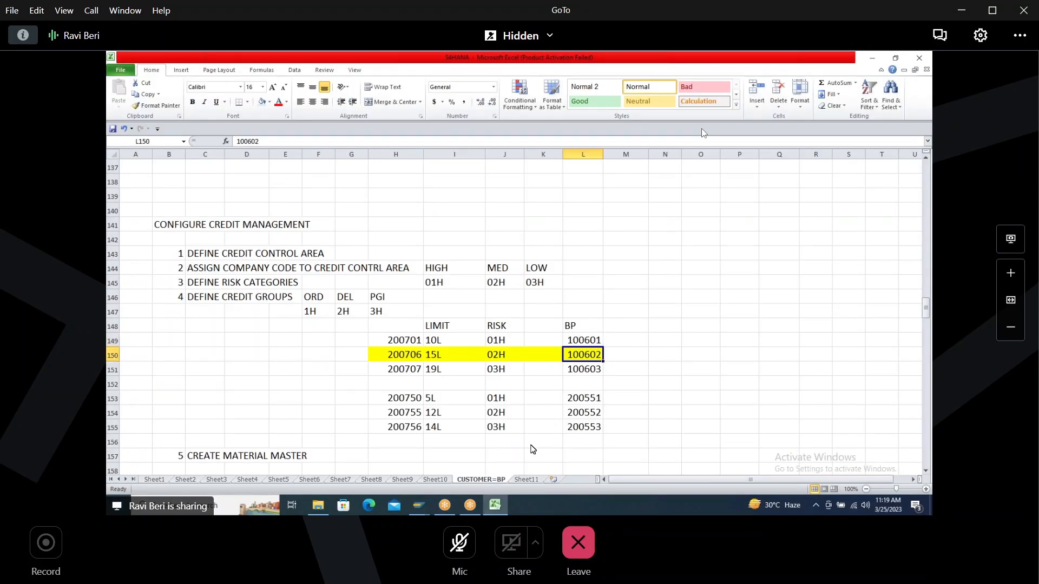
key(alt+Tab)
text(BP)
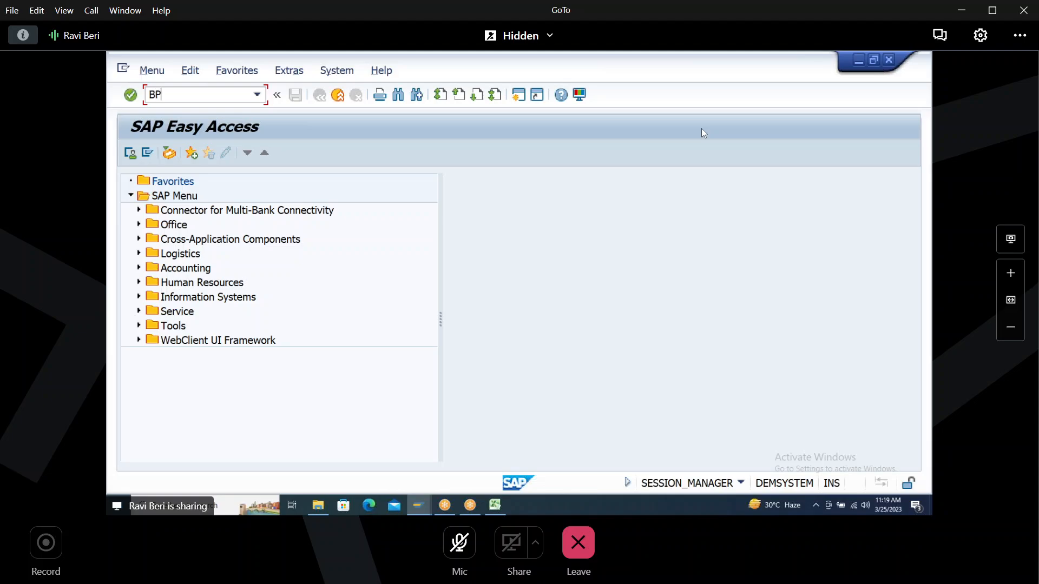
key(Return)
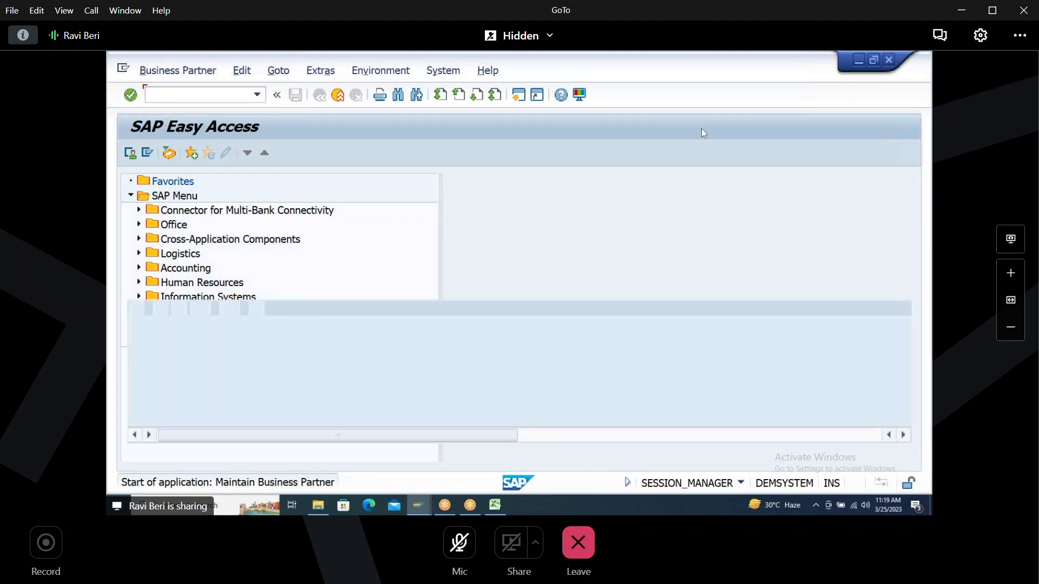
key(Tab)
key(Tab)
text(10)
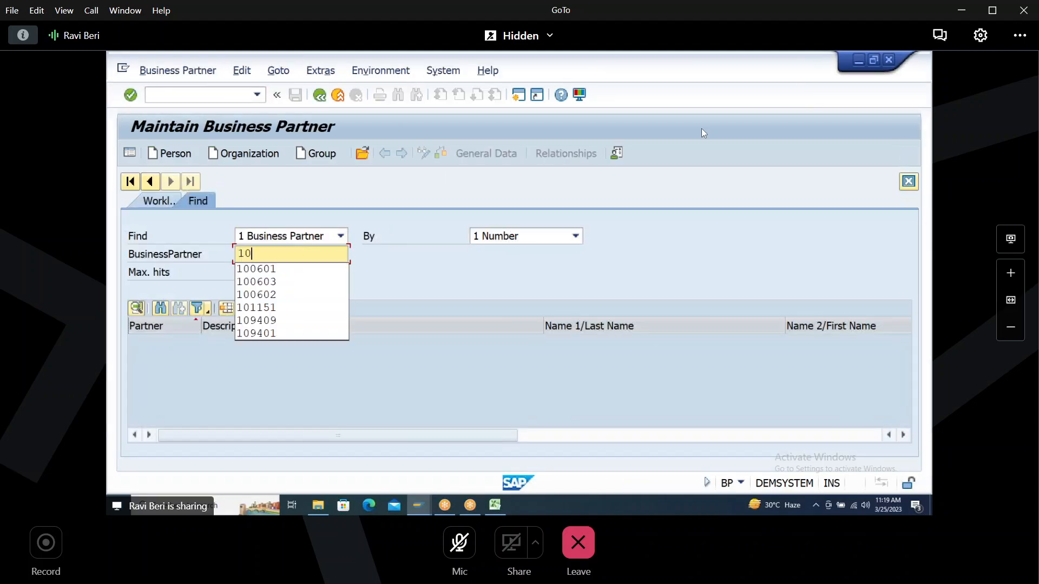
text(0602)
key(Return)
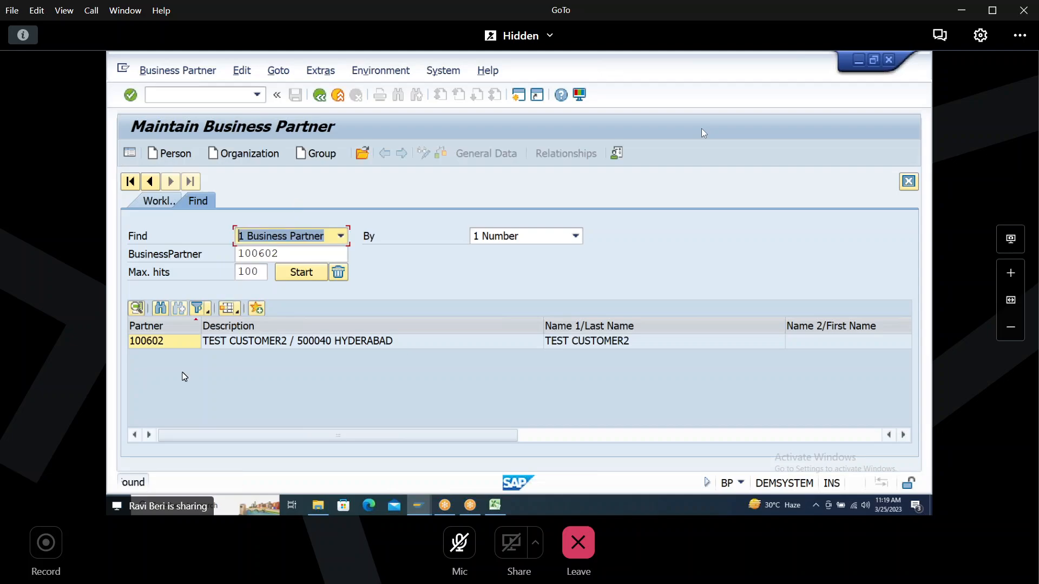
Step: Open the second business partner, review its credit limit in the credit segment data, and return to SAP Easy Access
double_click(176, 341)
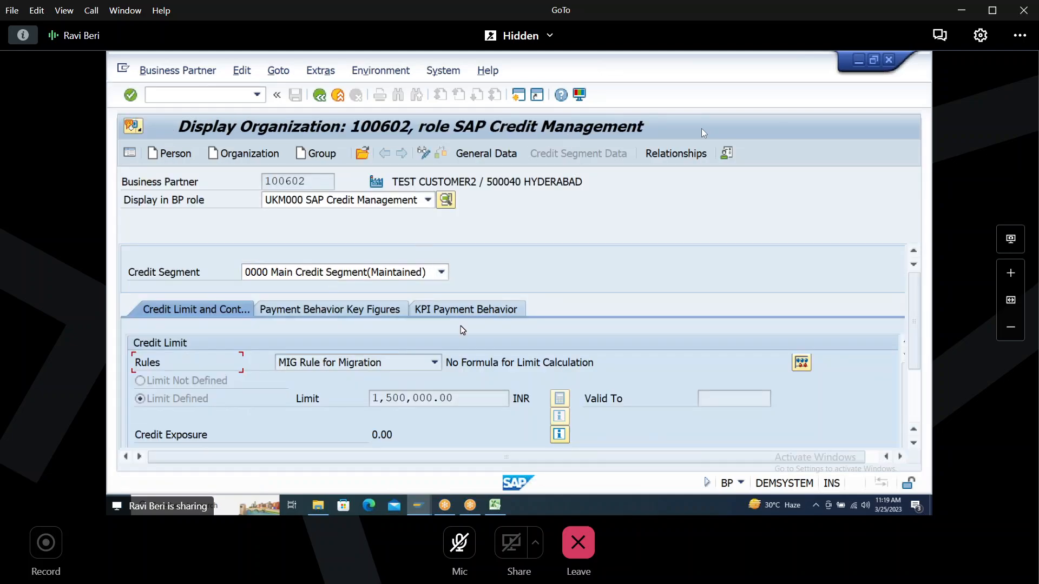
drag(372, 398, 523, 393)
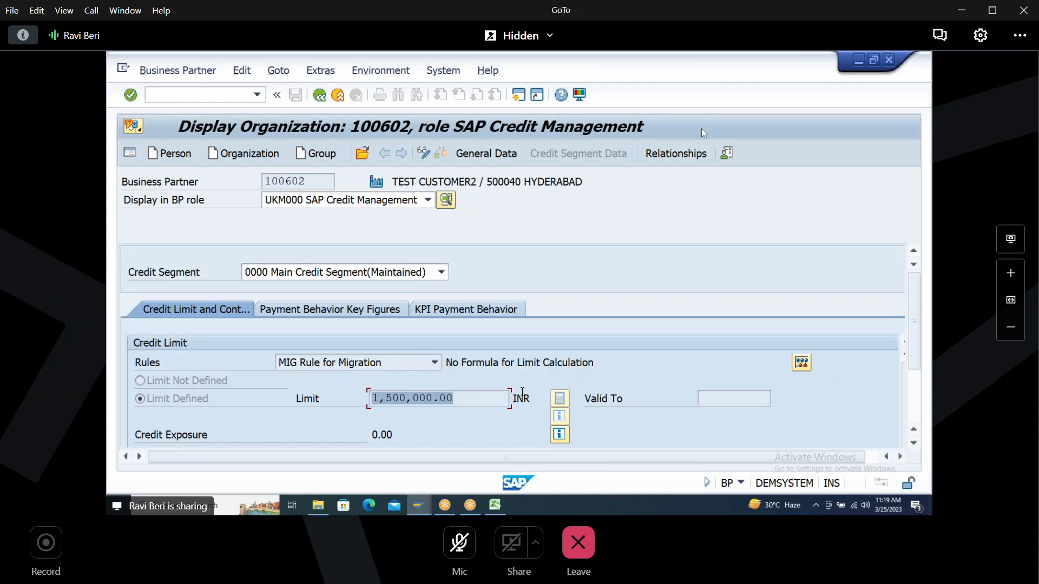
click(319, 95)
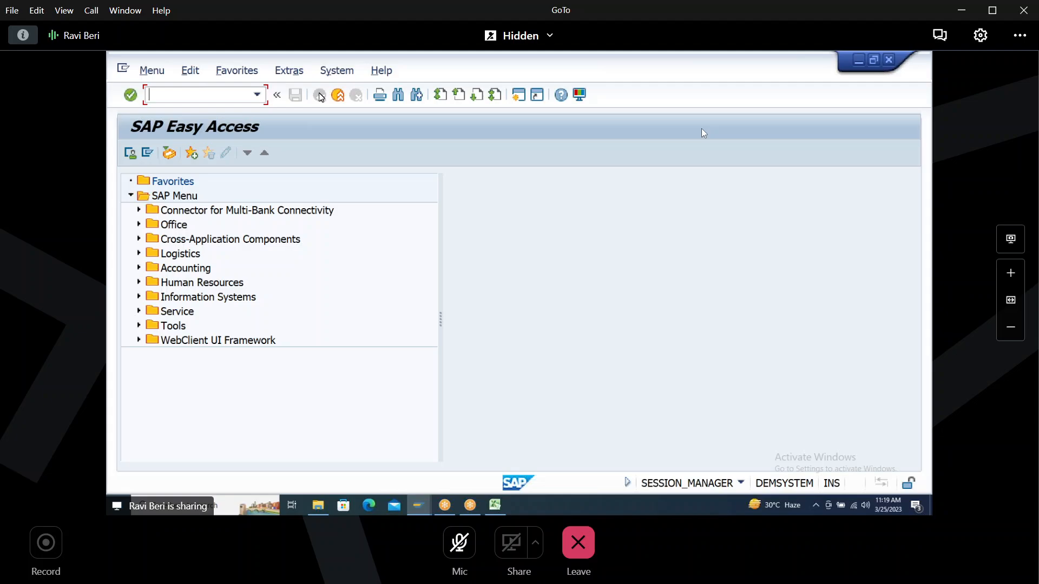
Step: Review the H009 row of the customer and BP number range tables on the Excel CUSTOMER=BP sheet, and return to SAP
click(496, 506)
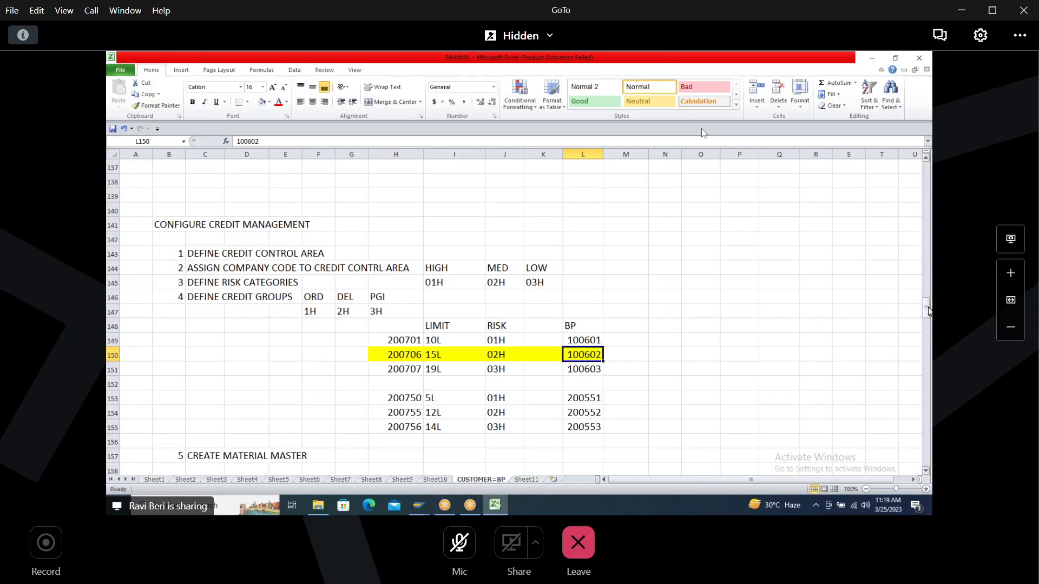
drag(926, 312, 926, 472)
click(926, 473)
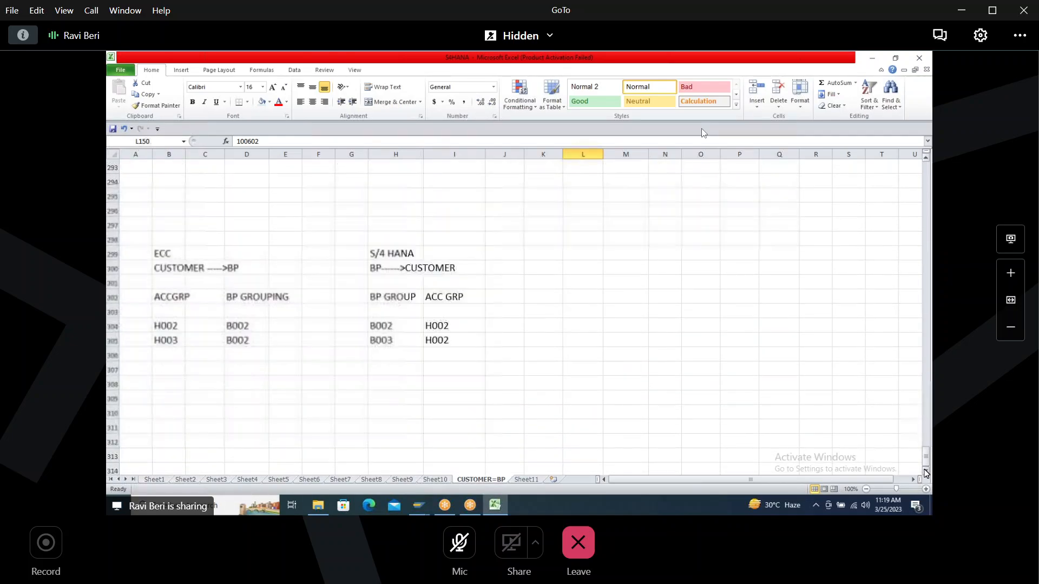
click(926, 473)
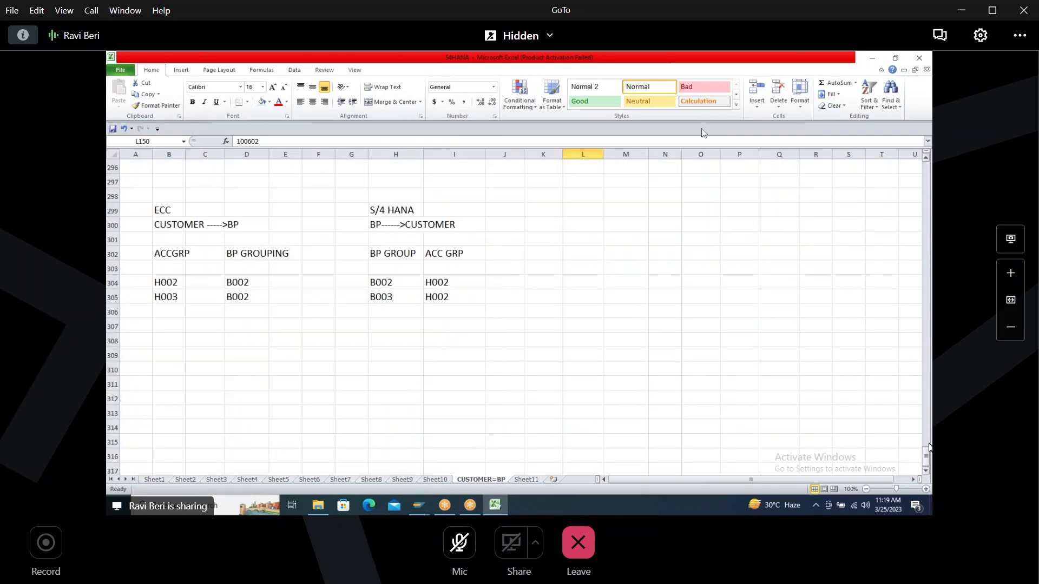
drag(927, 459, 927, 439)
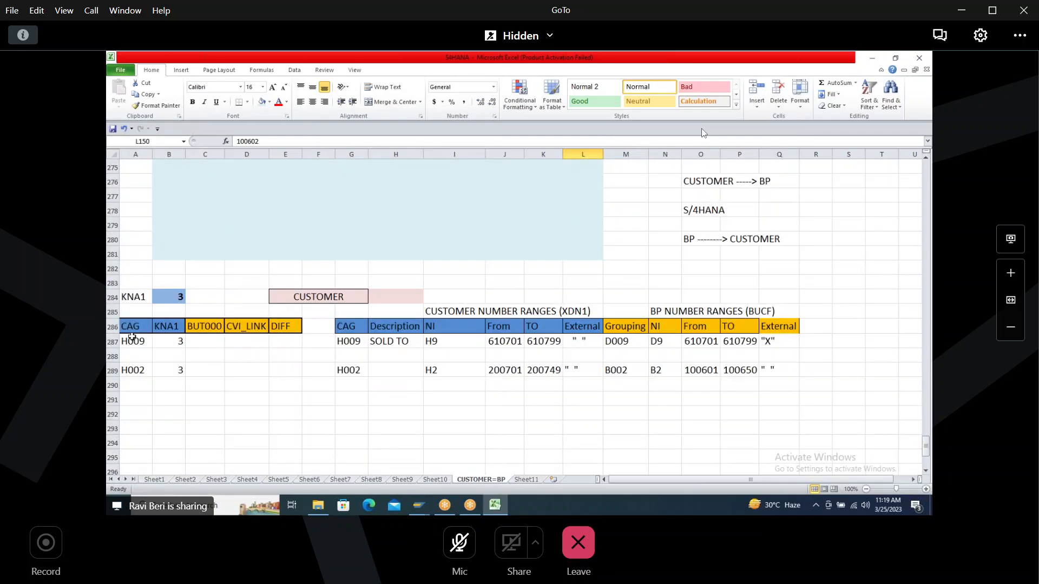
drag(124, 340, 791, 341)
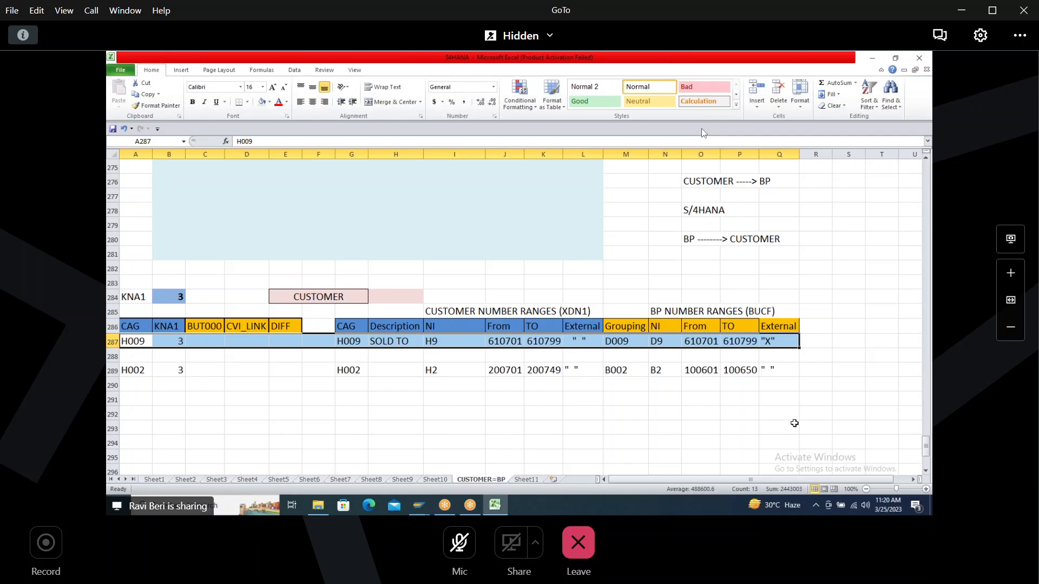
key(alt+Tab)
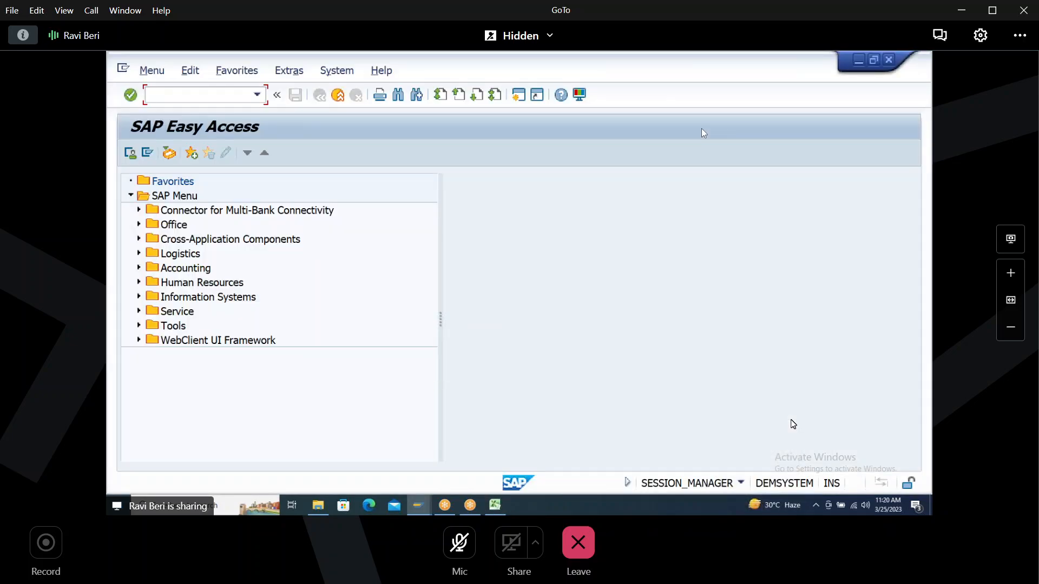
Step: Start transaction BP and begin creating an organization in BP role HHCU00 FI CUSTOMER
text(BP)
key(Return)
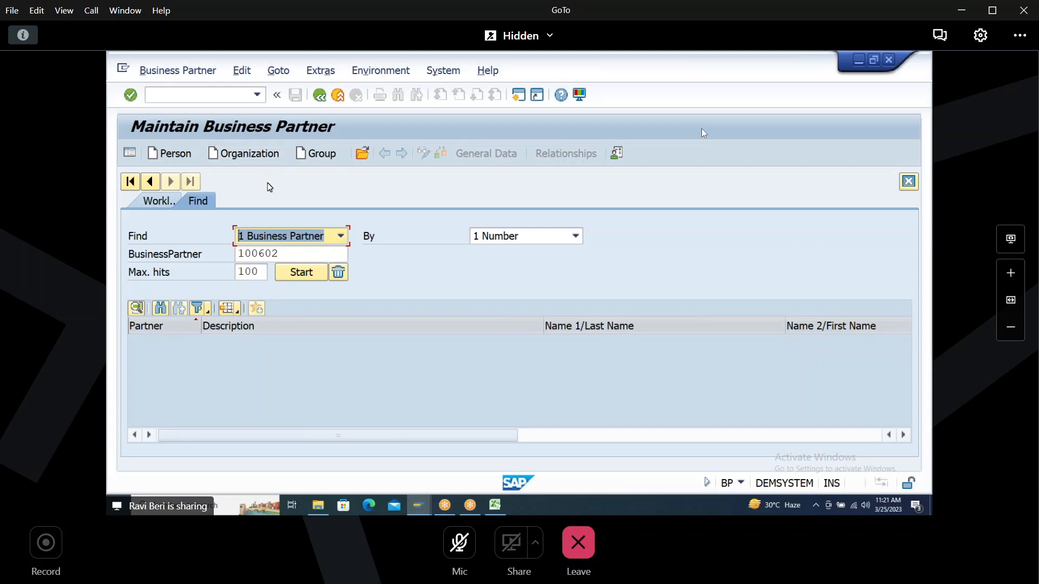
click(251, 155)
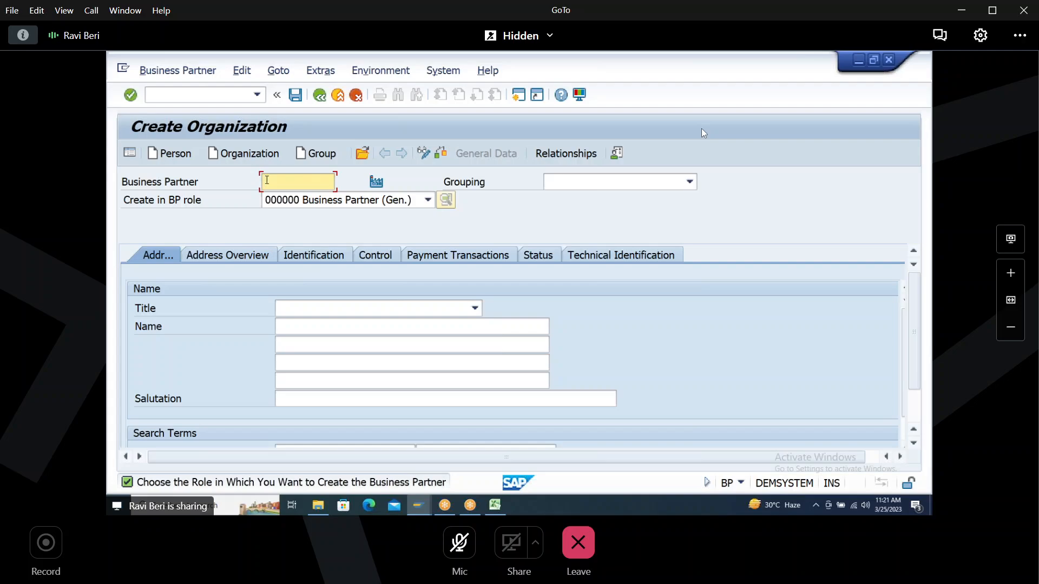
click(307, 204)
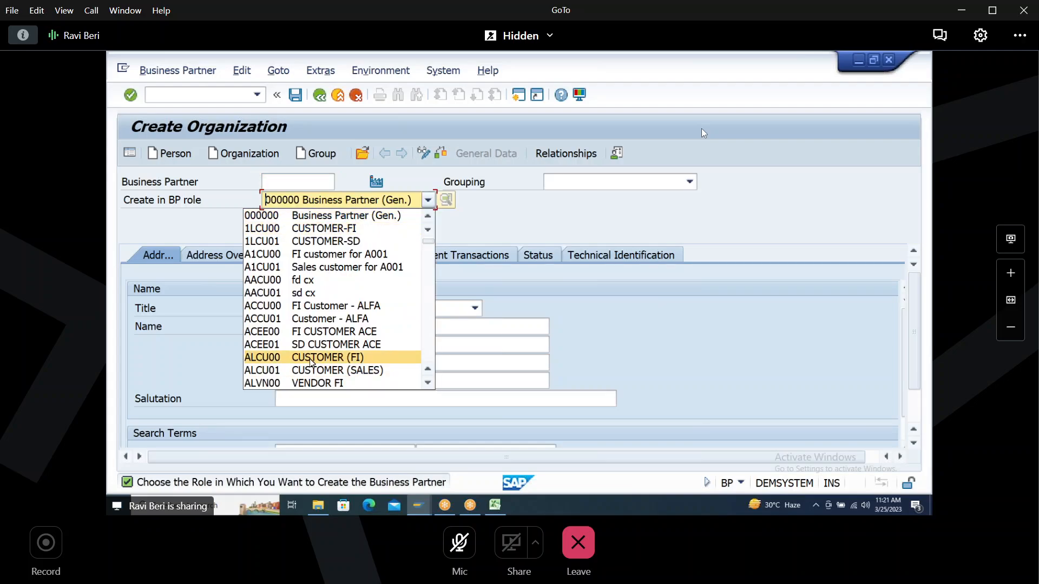
text(hh)
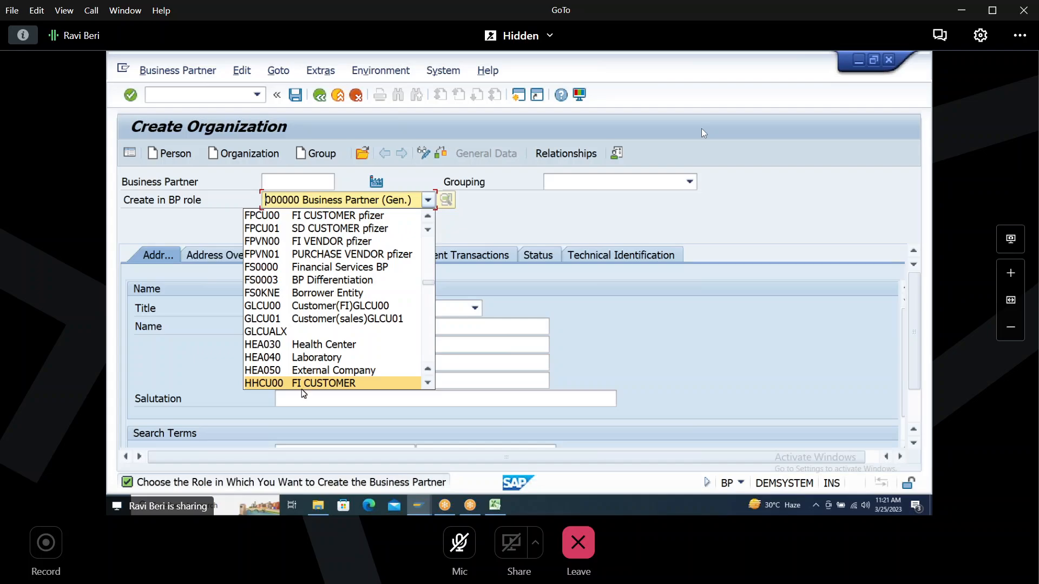
click(302, 384)
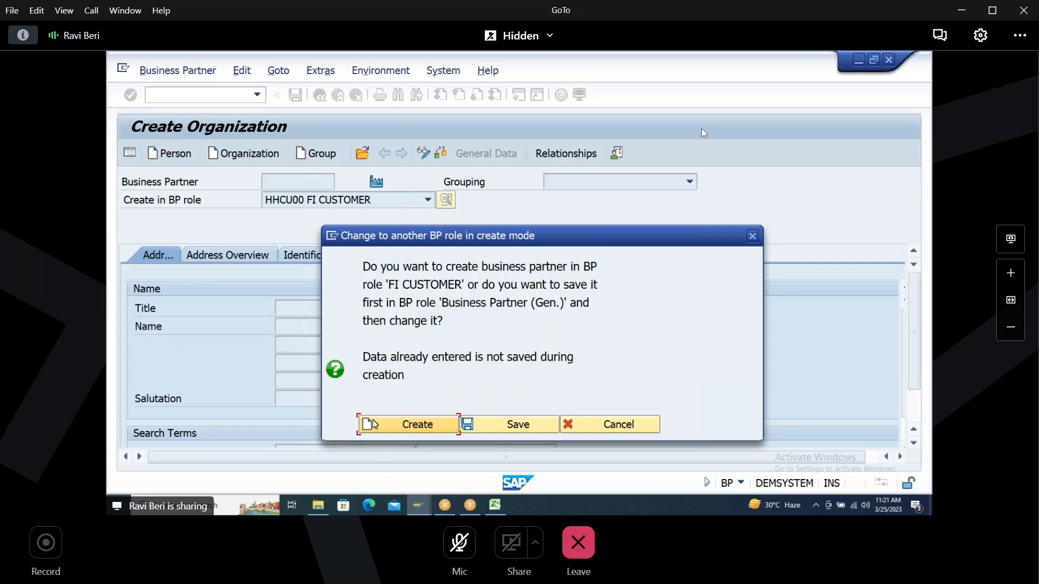
click(407, 427)
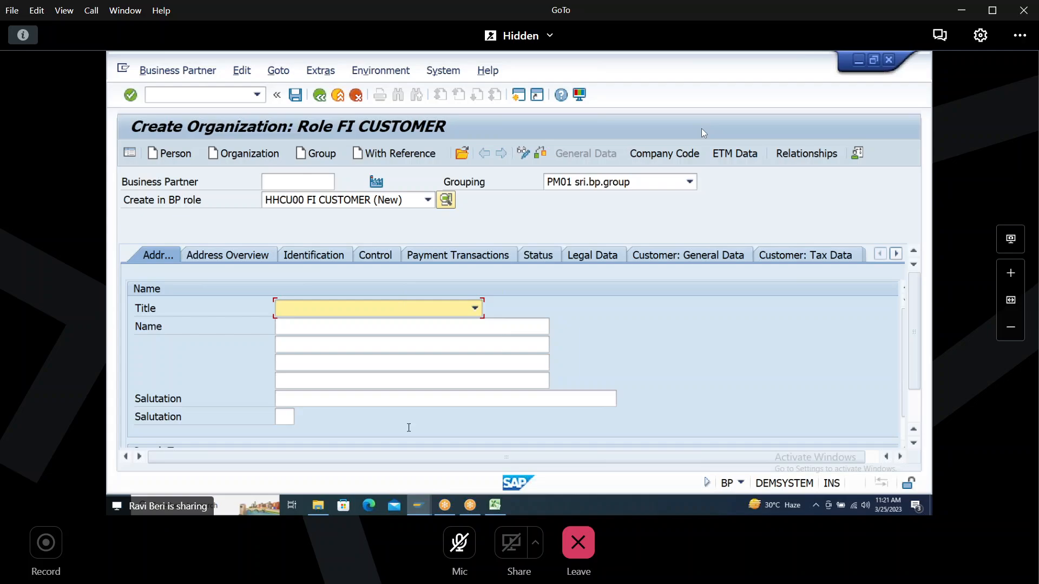
Step: Look up the H009 row's BP grouping in the Excel sheet and set the new organization's grouping to D009 BP GROUPING
click(691, 182)
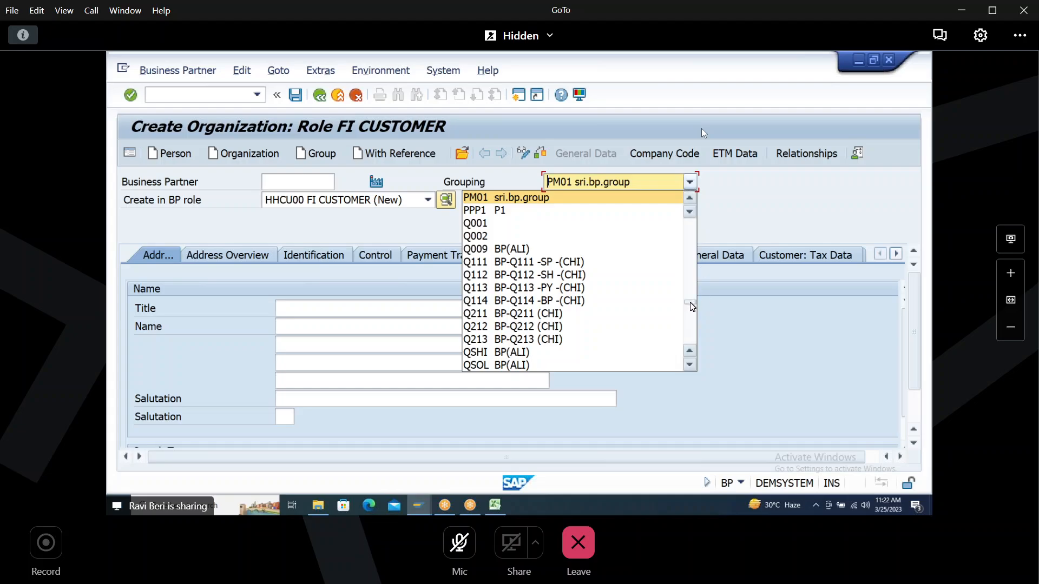
key(alt+Tab)
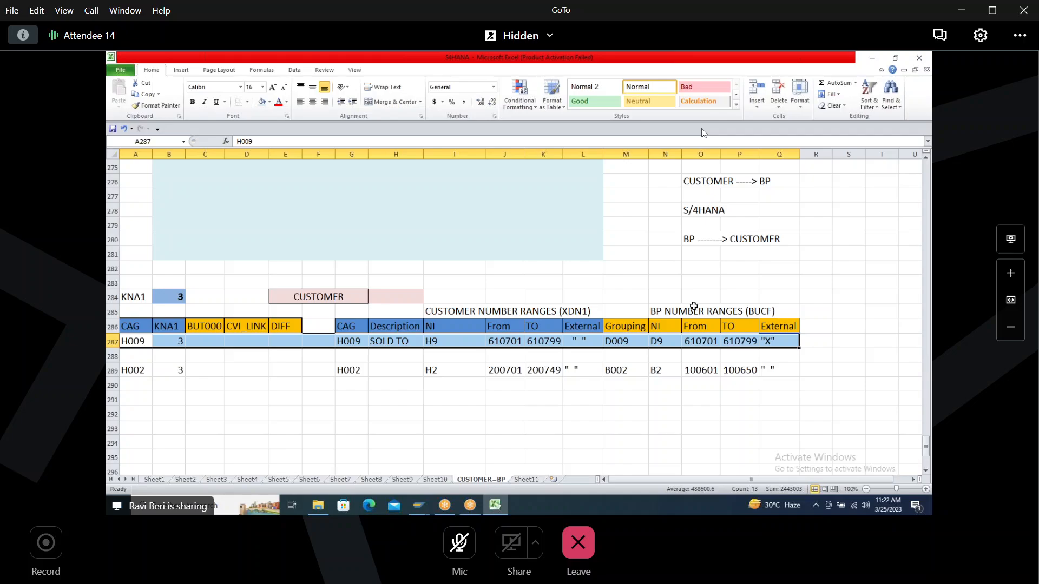
key(alt+Tab)
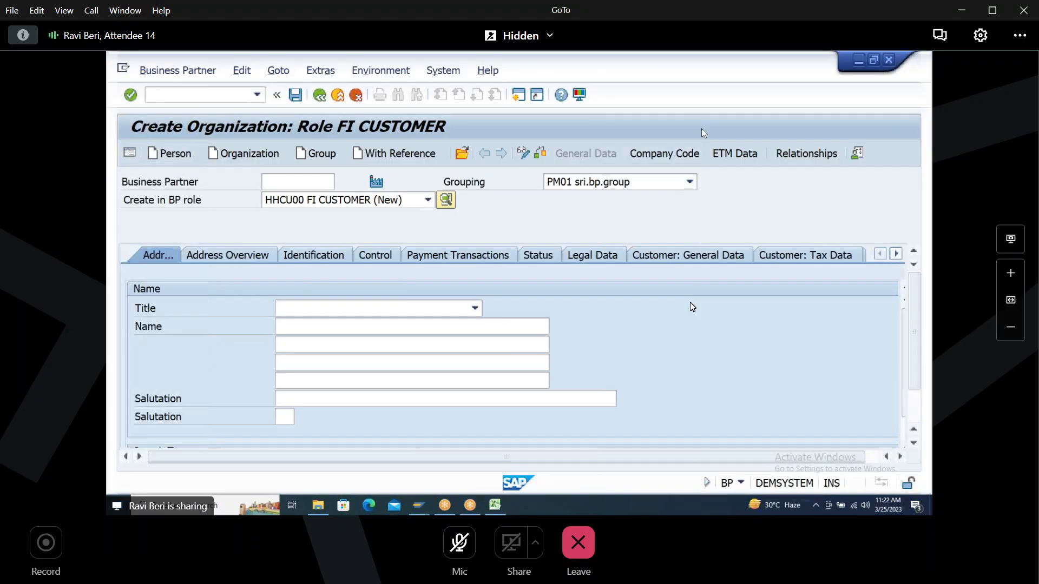
click(691, 182)
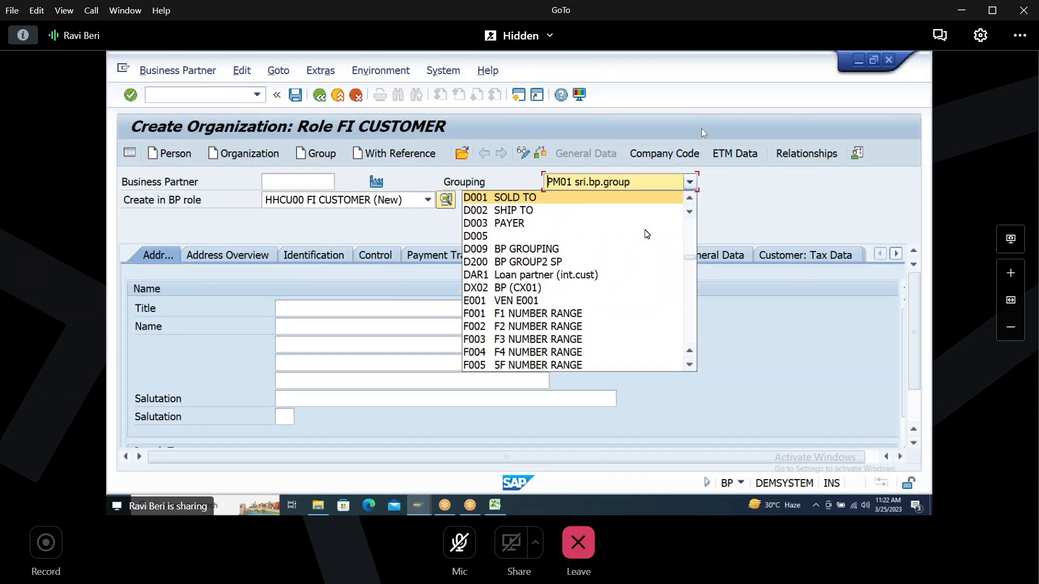
click(562, 251)
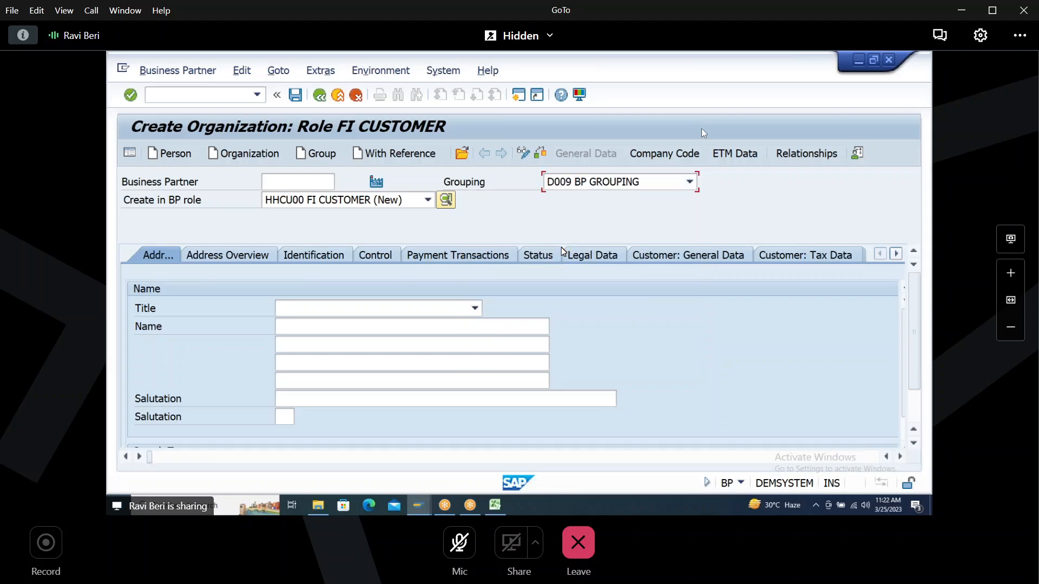
Step: Name the organization "NEW BP IN S/4HANA SYSTEM" and enter "NEW BP" as its first search term
click(310, 327)
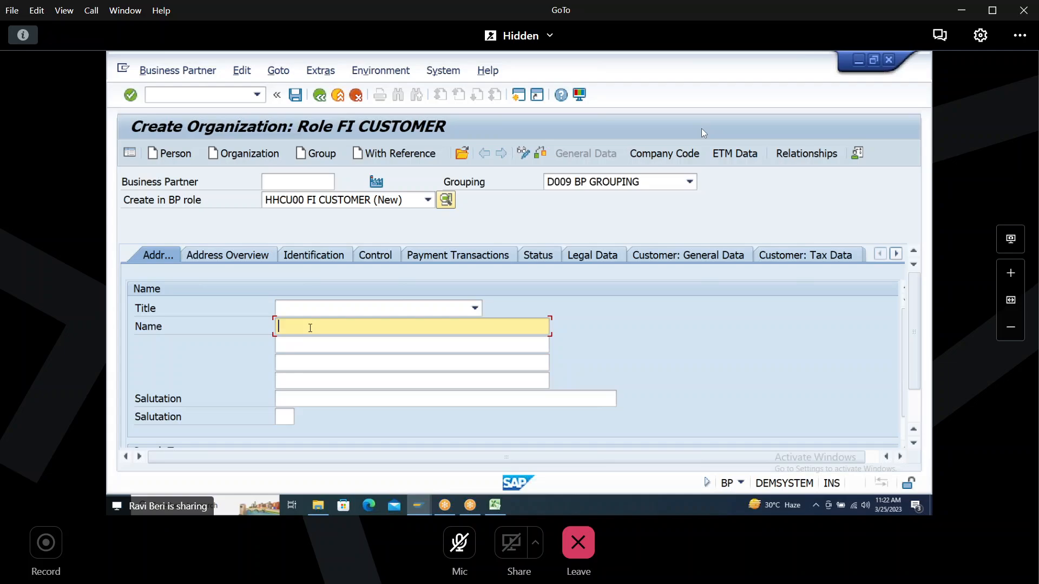
text(NEW BP IN S/4HANA SYSTEM)
key(Tab)
key(Tab)
key(Tab)
key(Tab)
key(Tab)
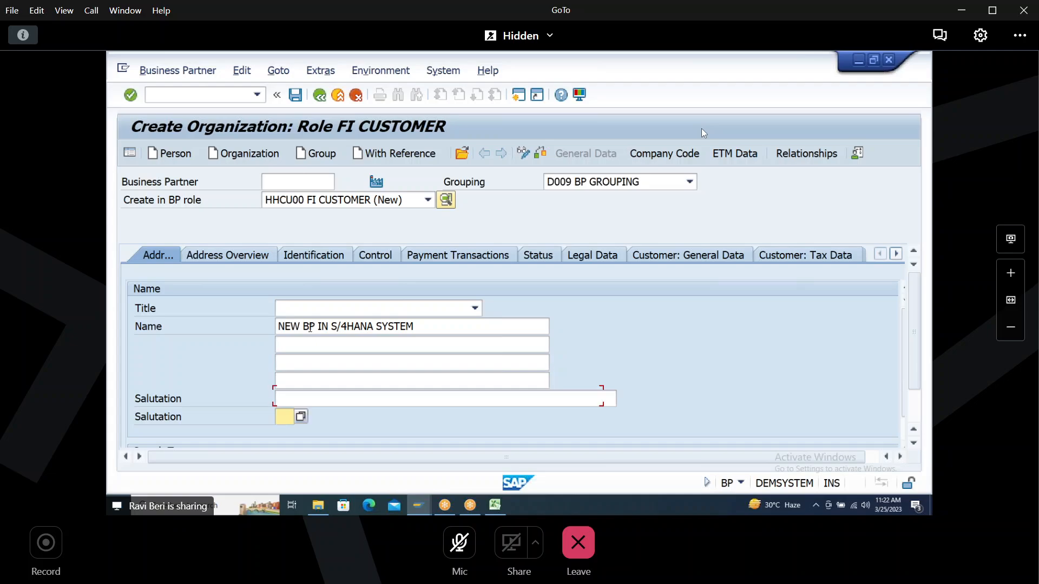
text(NEW BP)
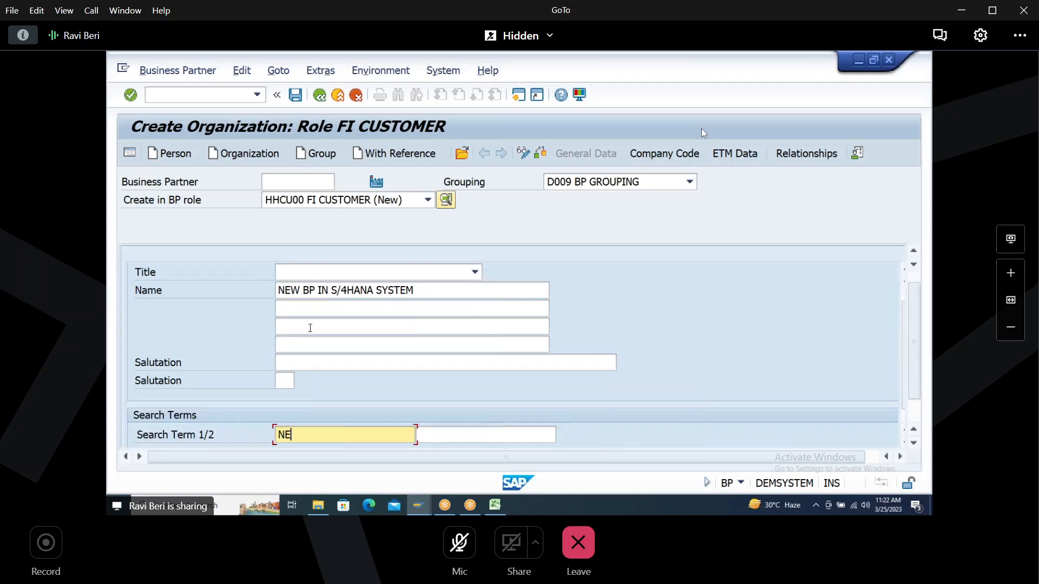
Step: Enter the street and house number in the organization's standard address
key(Tab)
key(Tab)
key(Tab)
key(Tab)
key(Tab)
key(Tab)
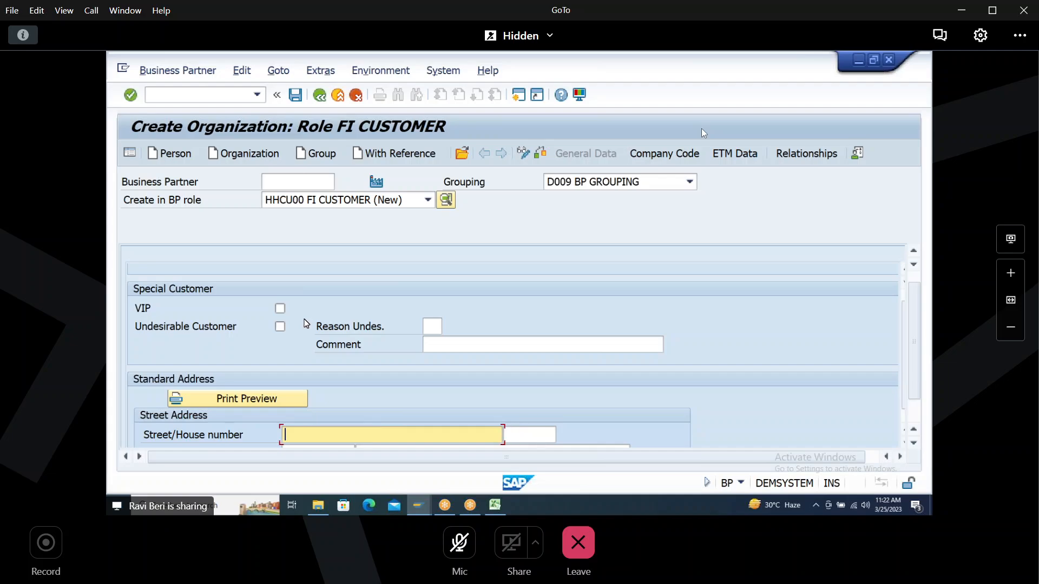
text(S.R.NAGAR)
key(Tab)
text(3)
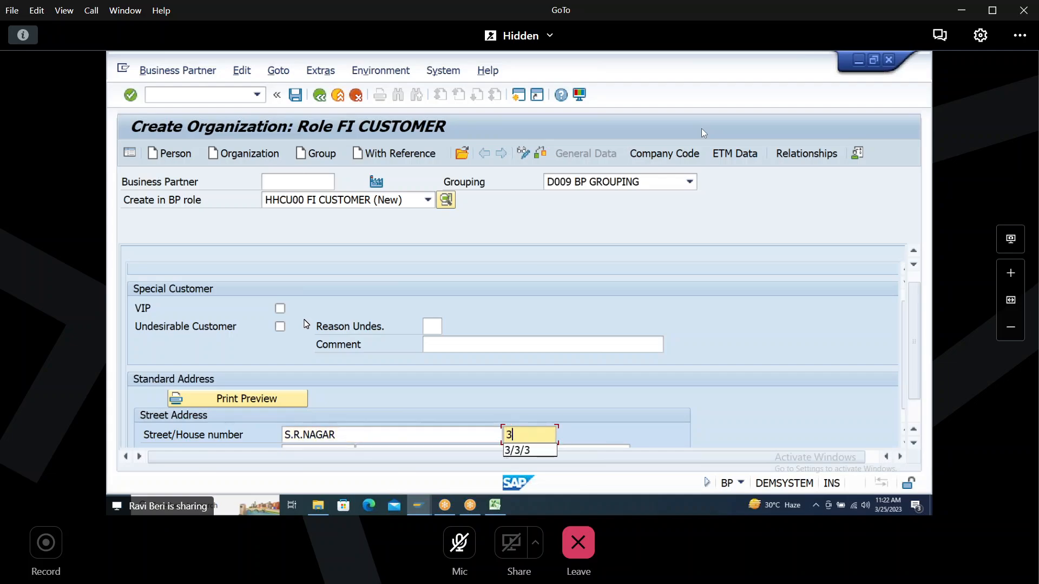
Step: Fill in the postal code and city of the standard address
key(Tab)
text(5)
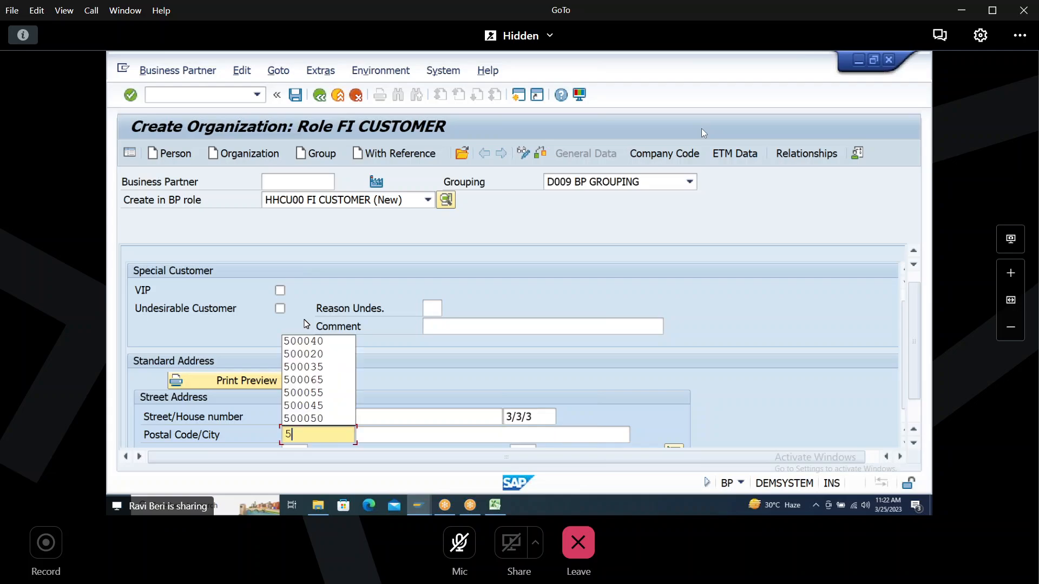
key(Down)
key(Tab)
text(H)
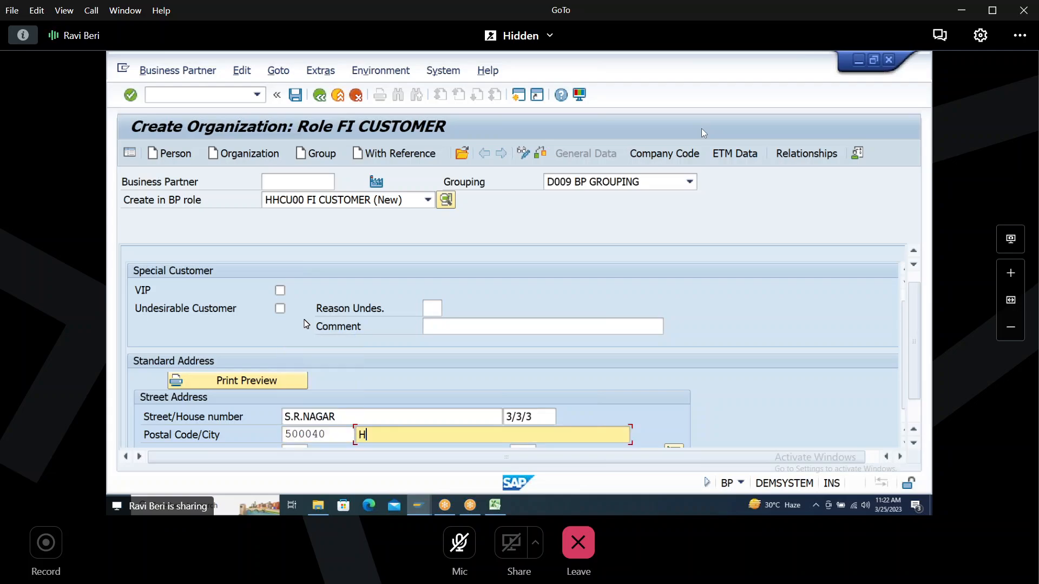
text(YDERABAD)
key(Tab)
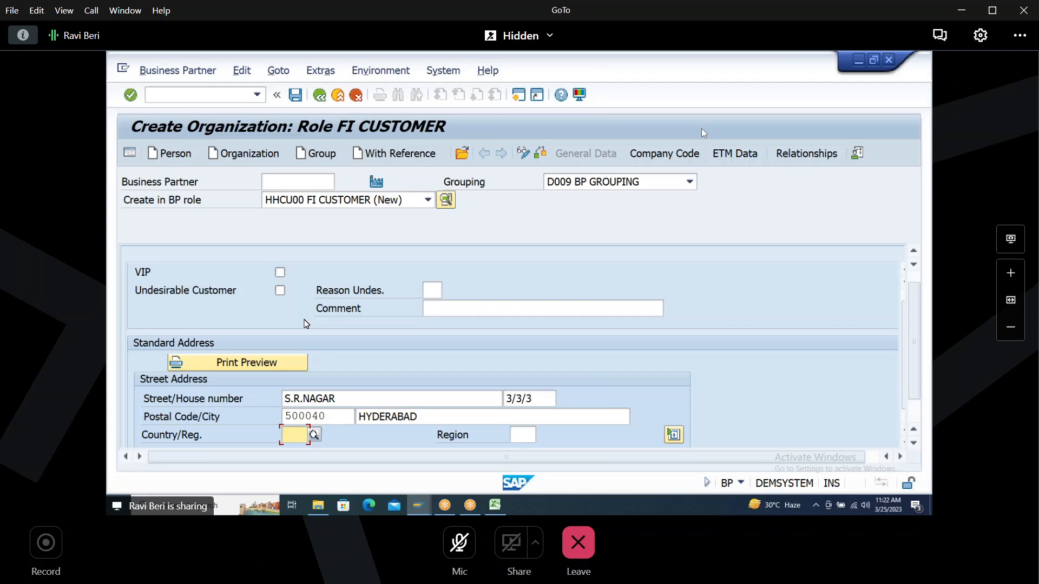
Step: Set the country of the standard address to IN and enter the region
text(IN)
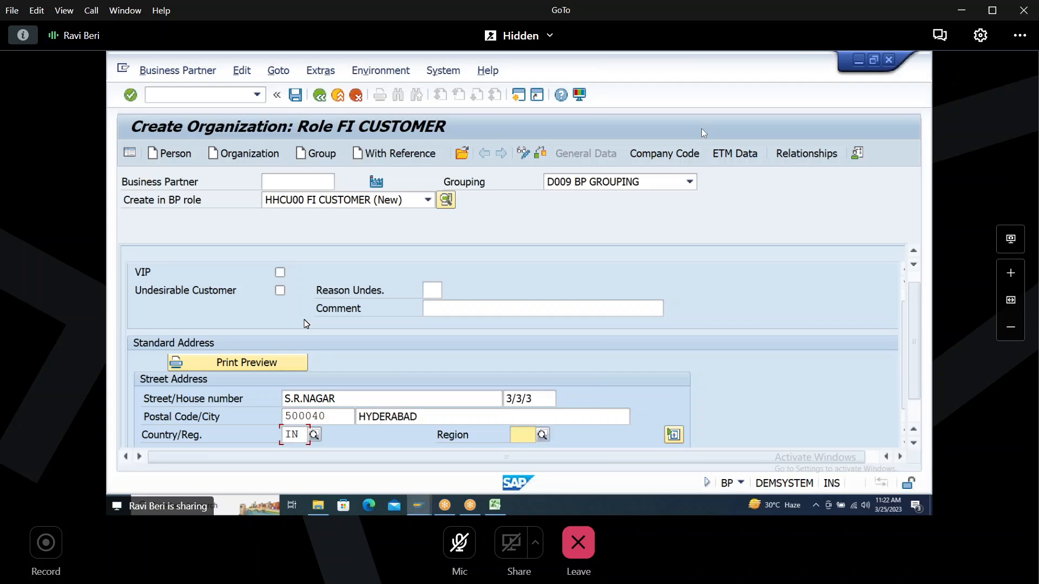
key(Tab)
text(3)
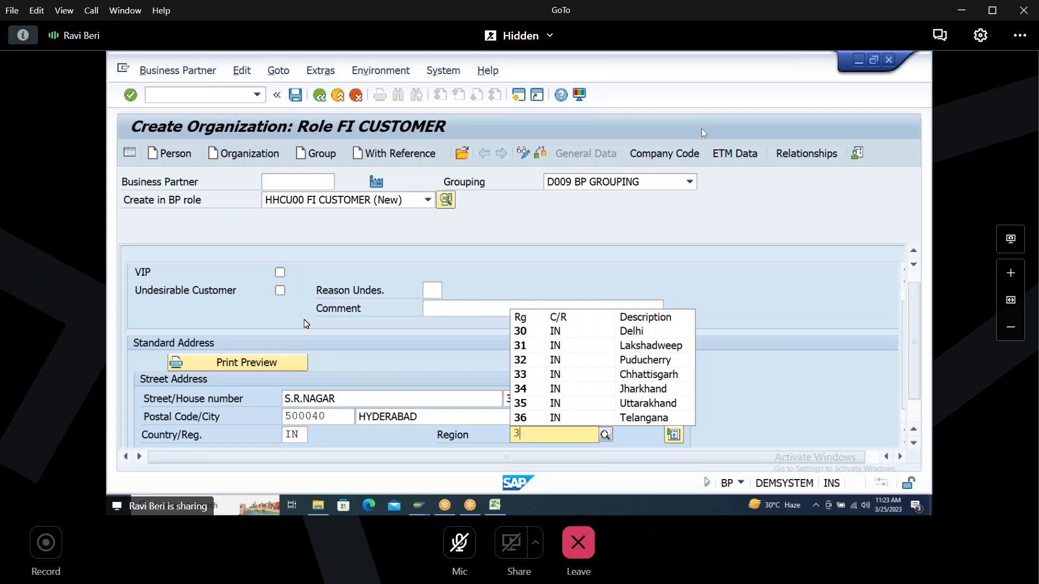
Step: Set the region of the standard address to 36, Telangana
key(Down)
key(Down)
key(Down)
key(Down)
key(Down)
key(Down)
key(Down)
key(Return)
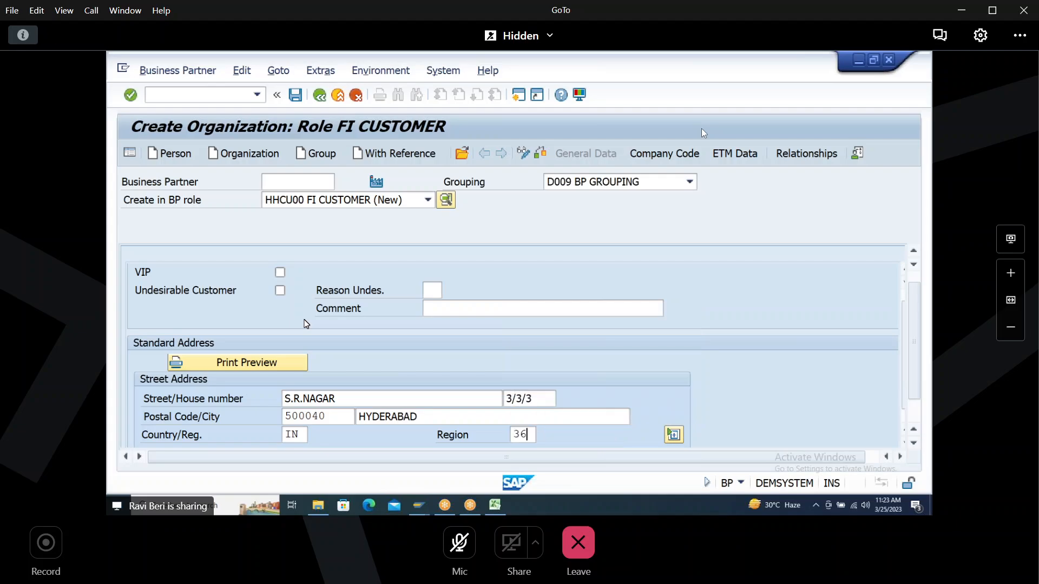
Step: Set the communication language of the business partner to EN English
key(Tab)
key(Tab)
key(Tab)
key(Tab)
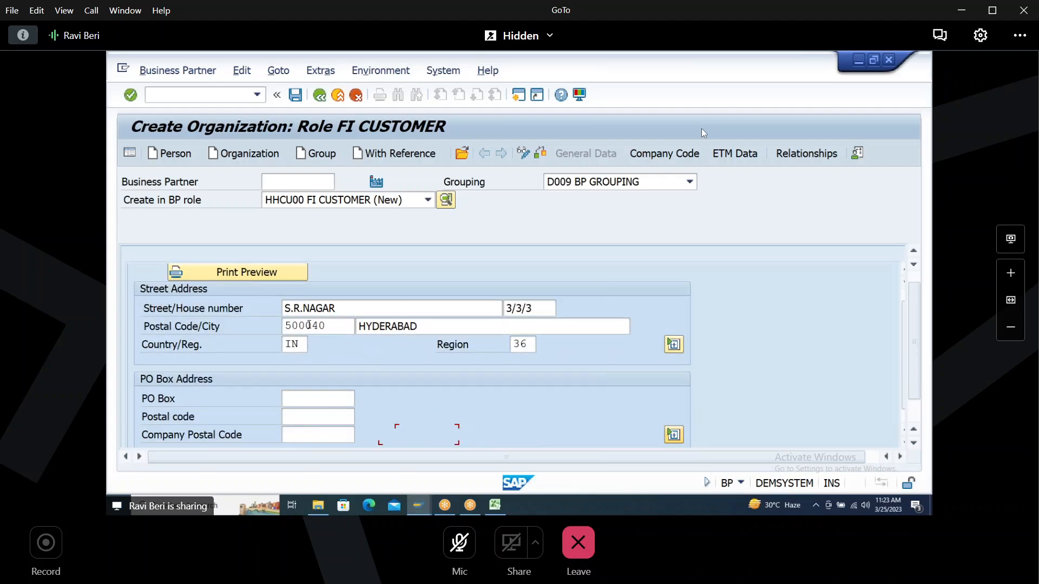
text(en)
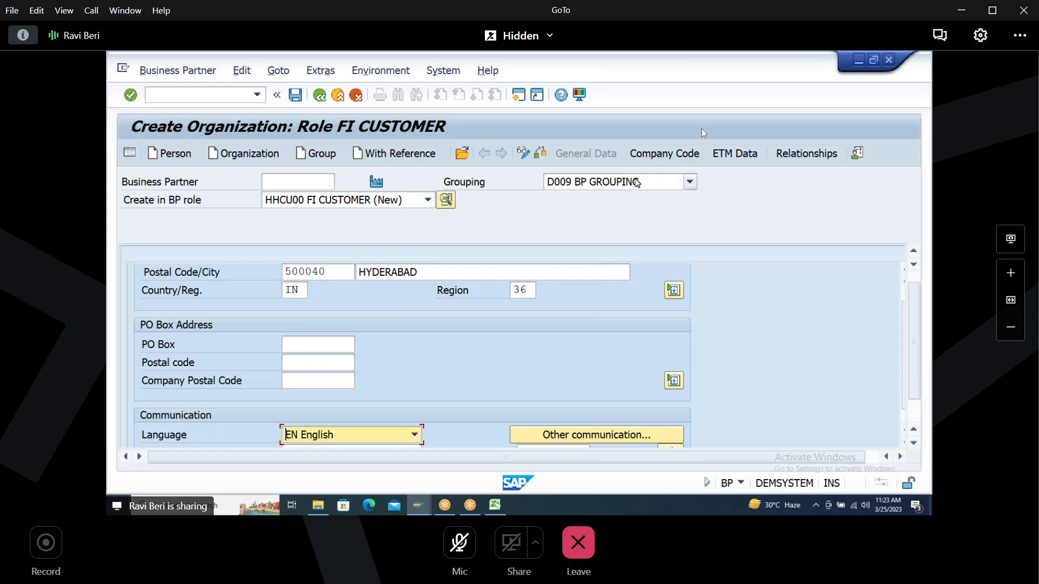
Step: Open the company code data of the new business partner and assign company code H100
click(645, 153)
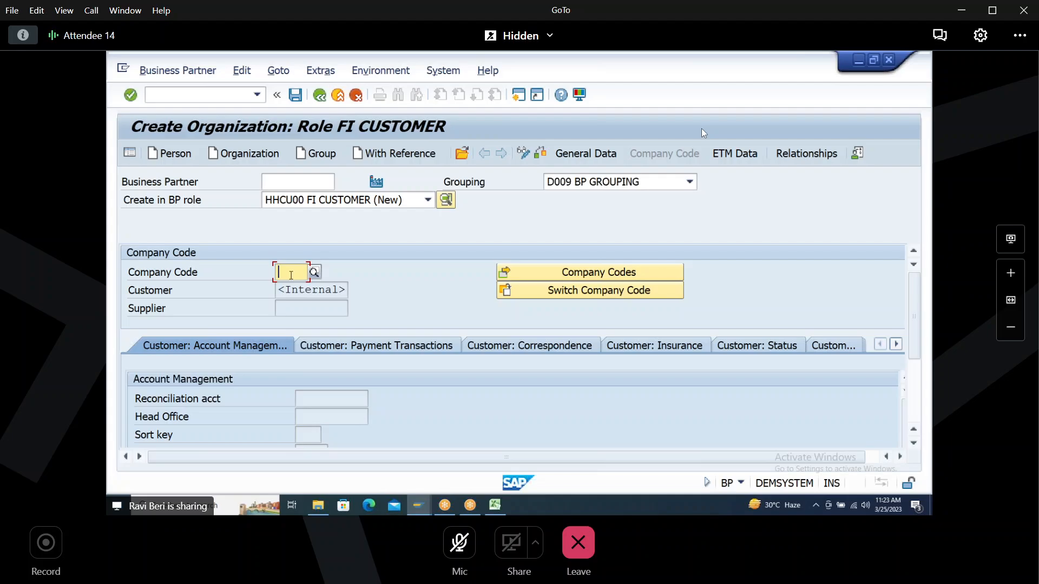
text(H100)
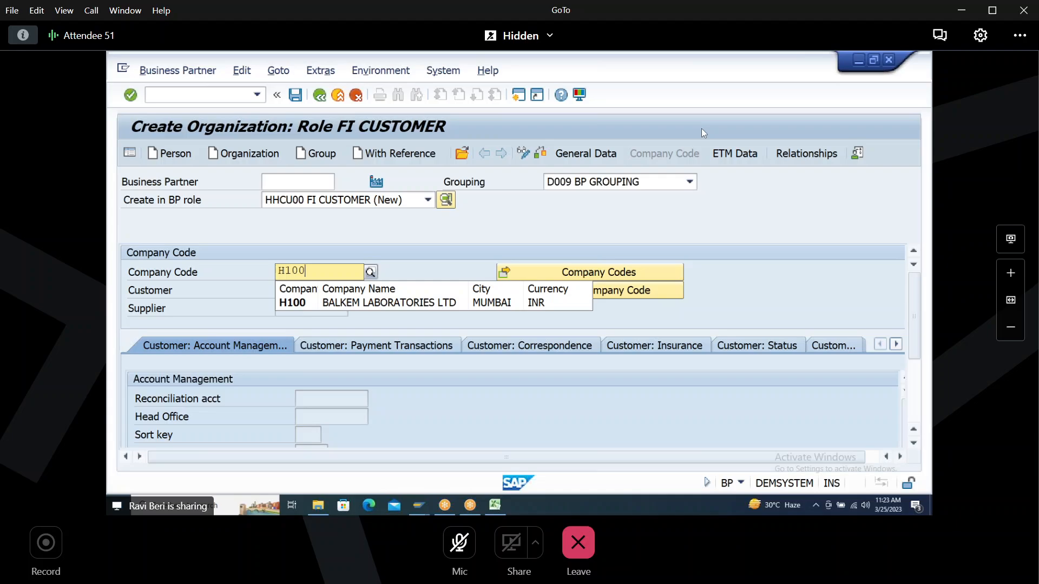
key(Return)
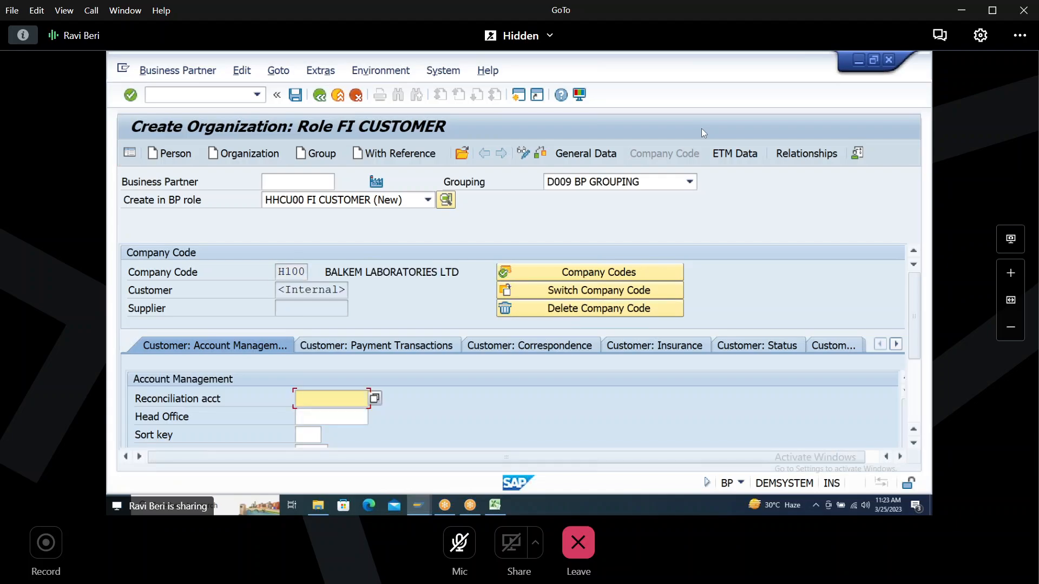
double_click(287, 271)
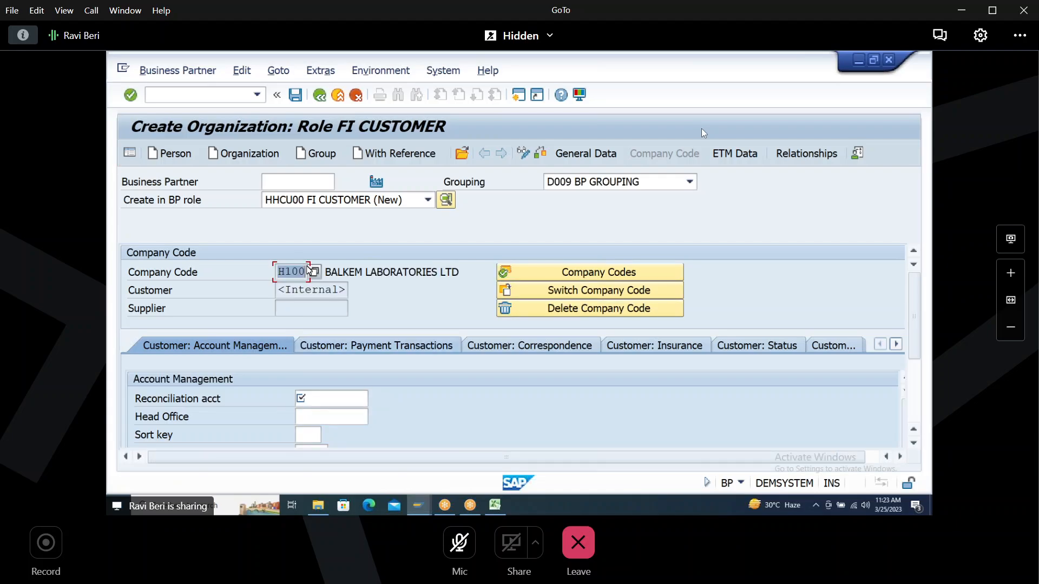
Step: Set the reconciliation account to 140000, Customers - Domestic Receivables, from the list of possible entries
click(324, 400)
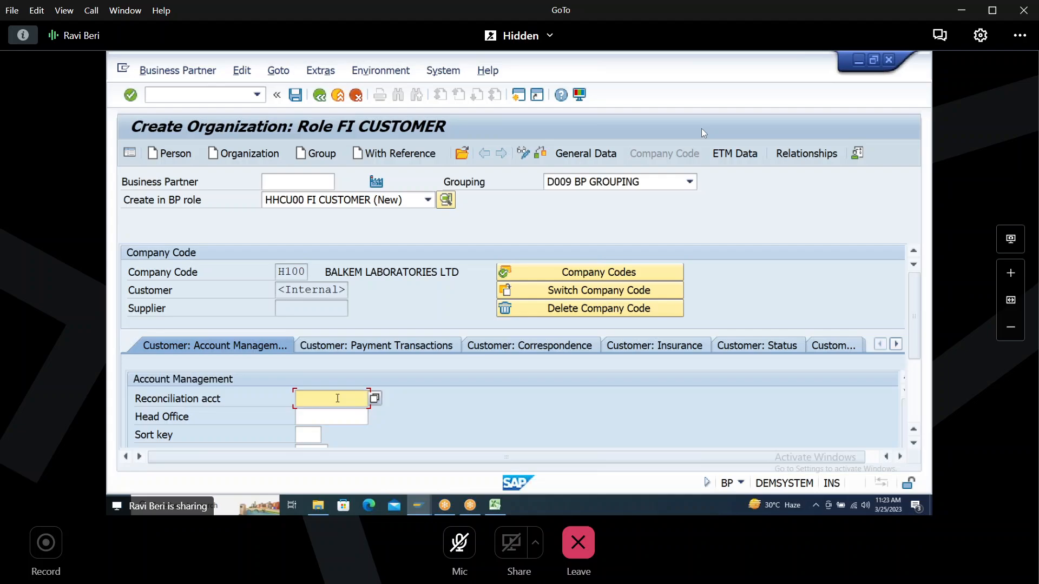
click(372, 403)
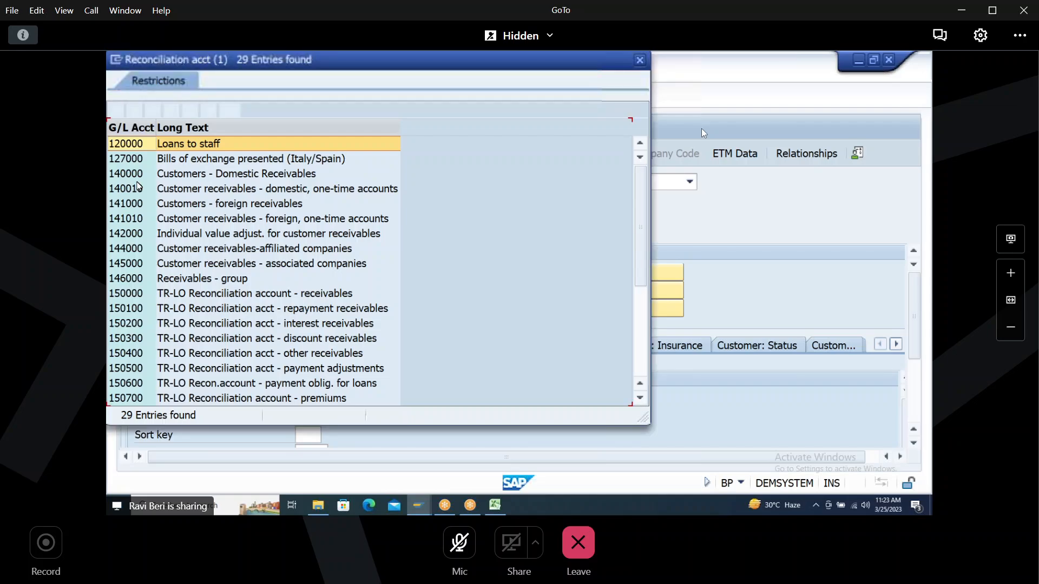
double_click(140, 174)
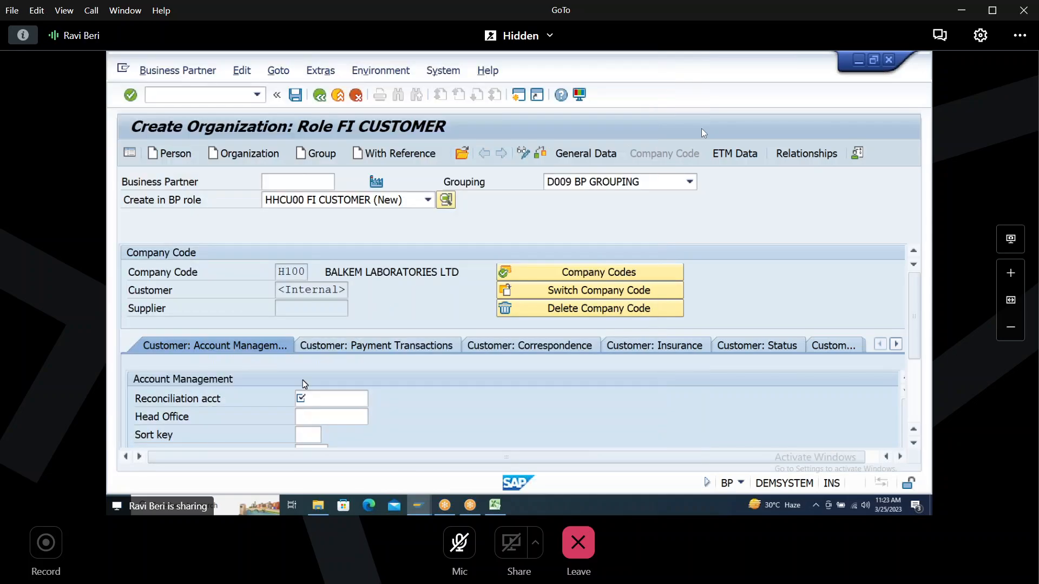
key(Return)
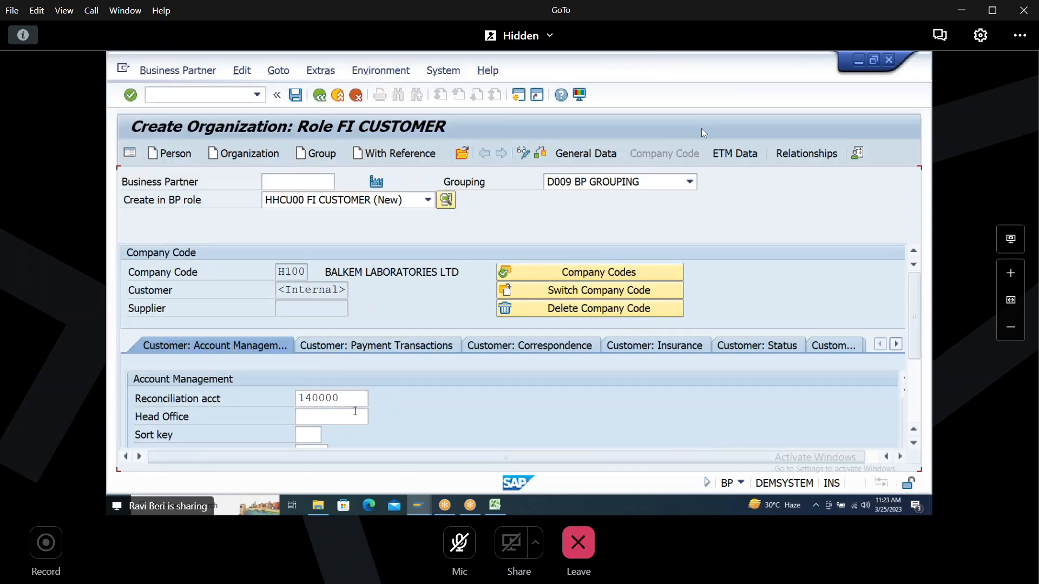
Step: Save the new business partner, read the long text of the information message, and close both message windows
click(296, 96)
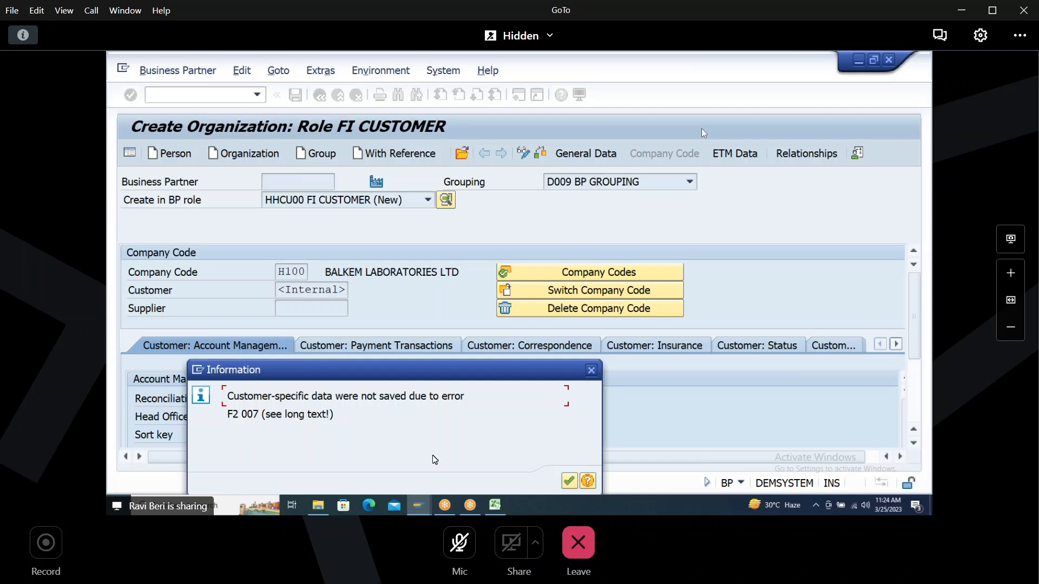
click(588, 481)
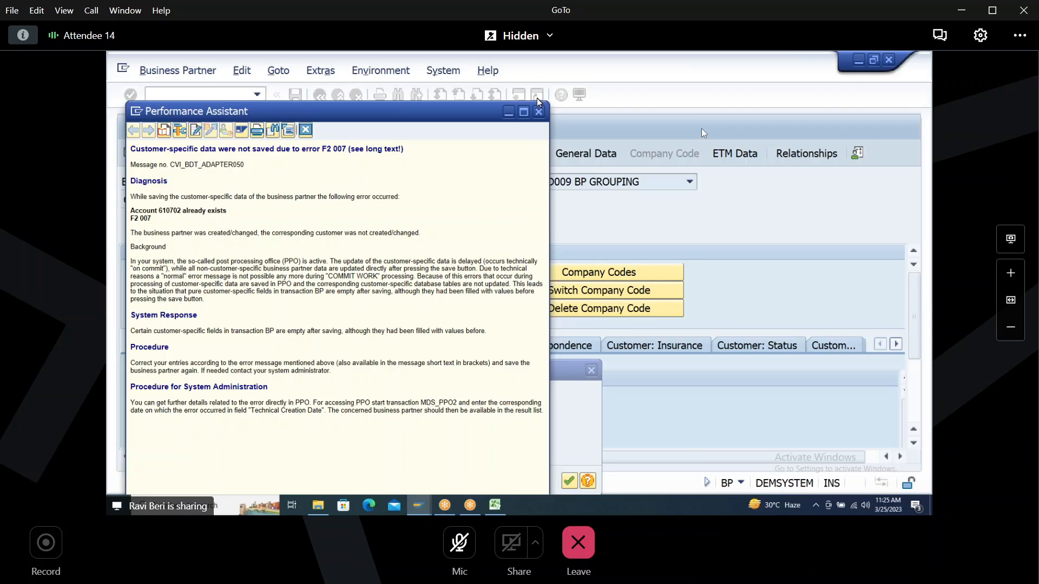
click(538, 112)
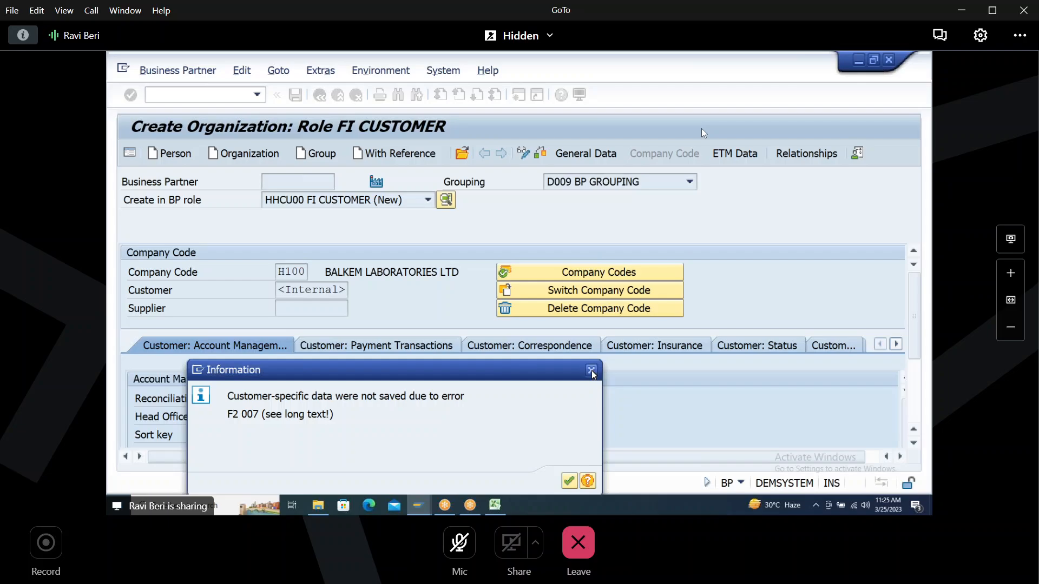
click(590, 370)
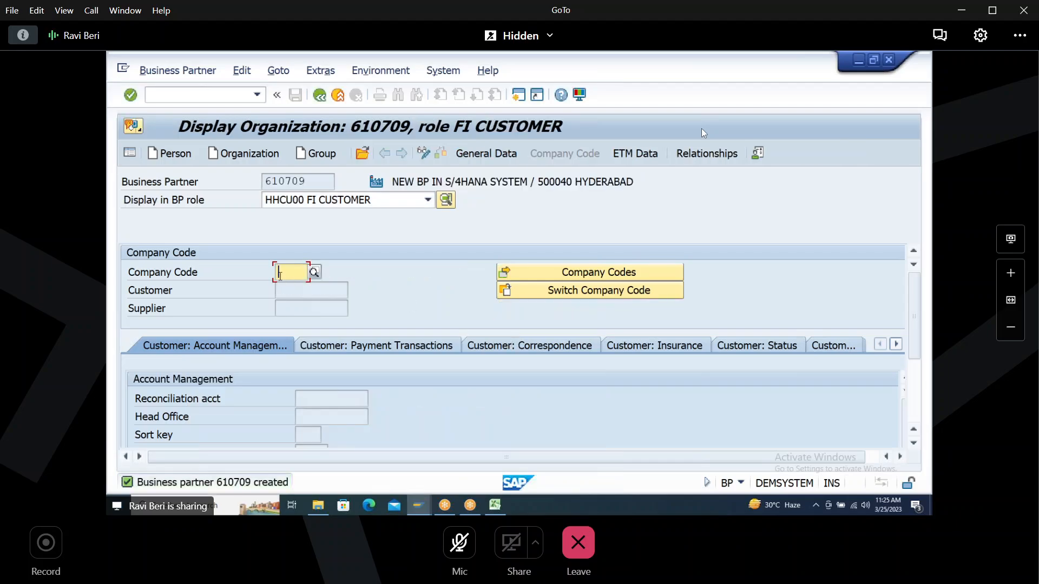
Step: Try to display the business partner's data for company code H100 and check its list of assigned company codes
text(H100)
key(Return)
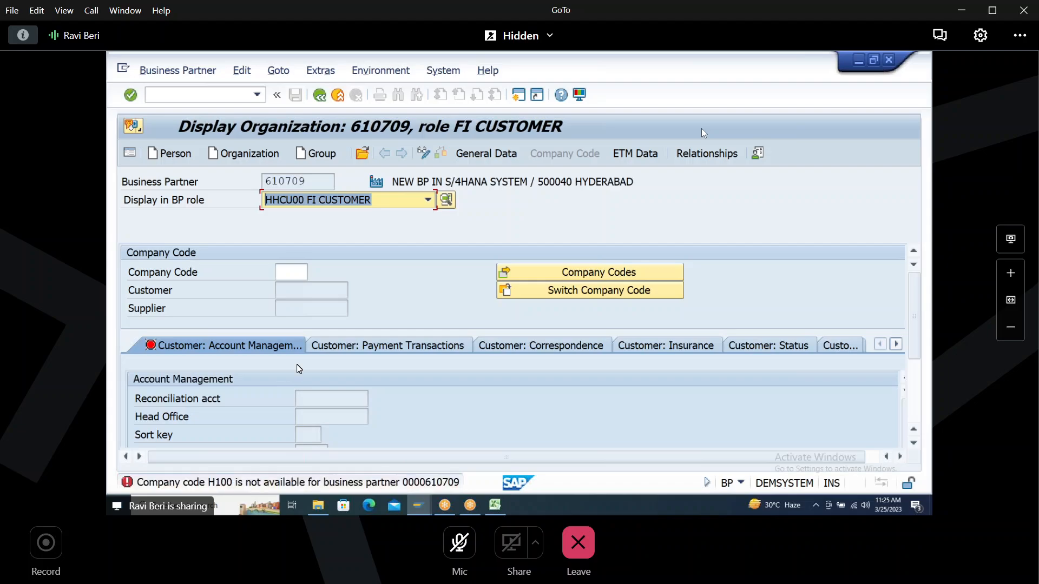
click(544, 273)
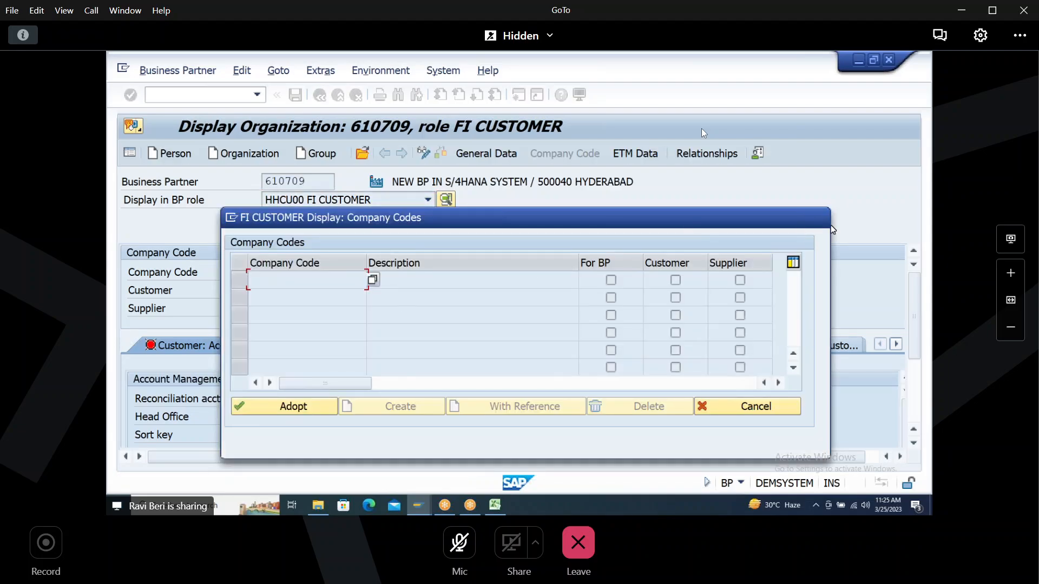
click(719, 415)
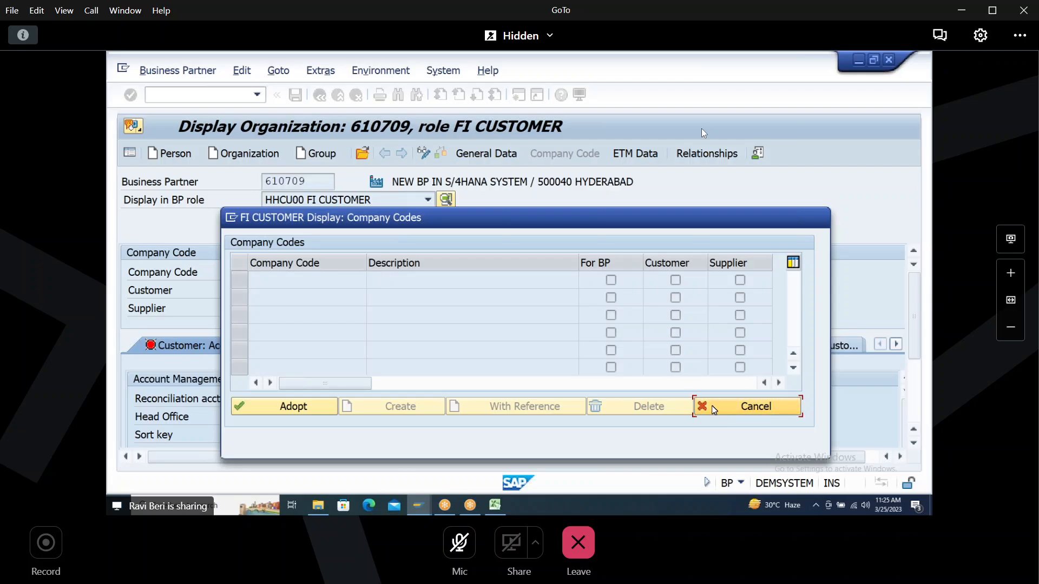
click(289, 273)
text(H1)
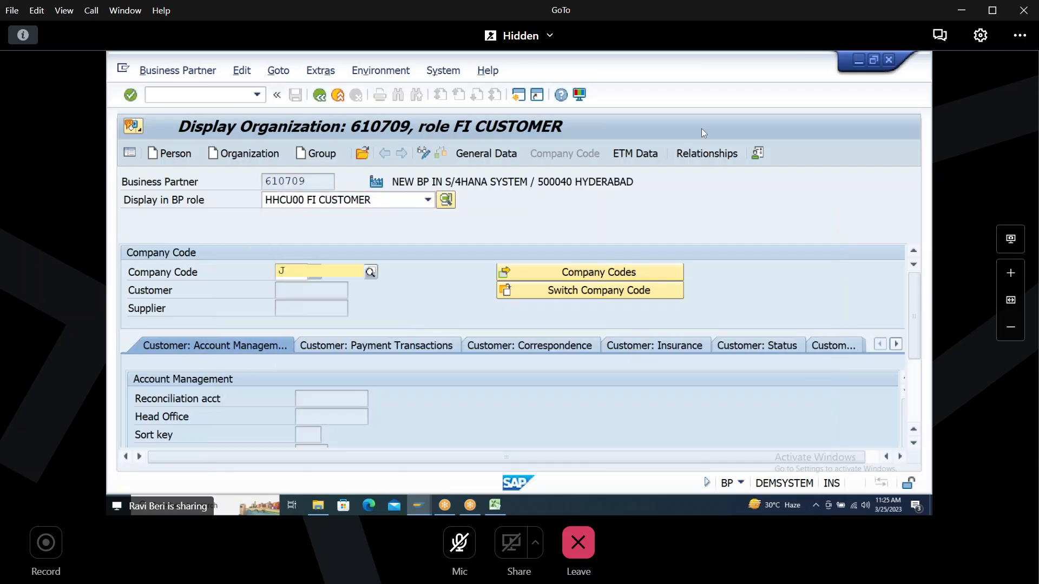
text(00)
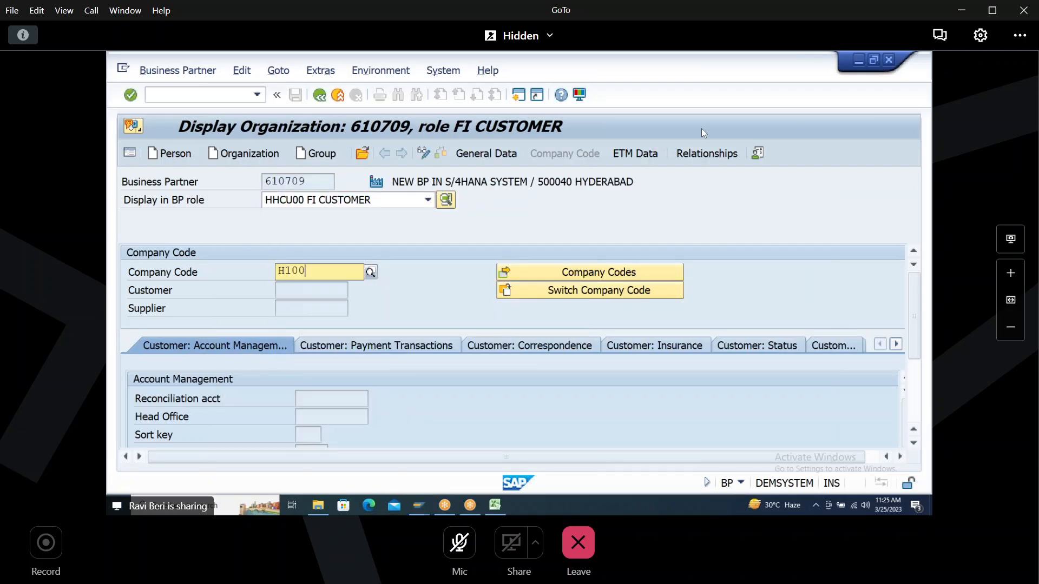
key(Return)
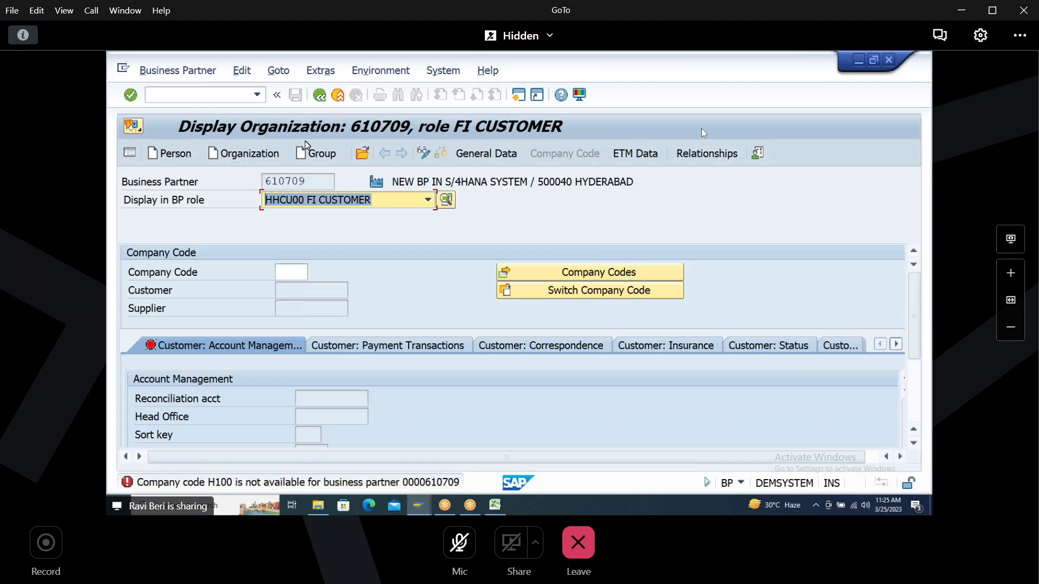
Step: Open the business partner's general data and switch the record to change mode
click(499, 153)
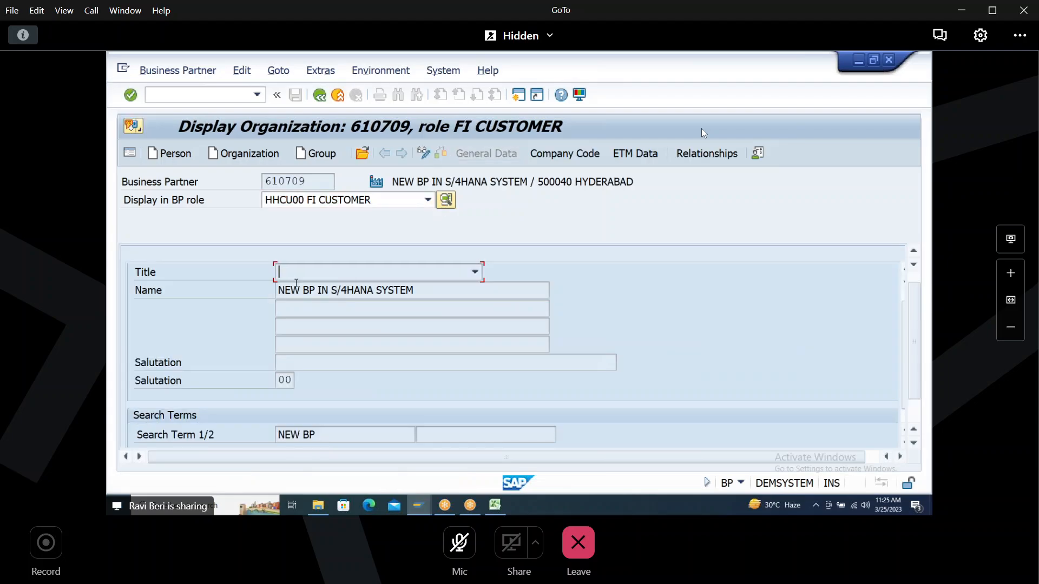
click(424, 155)
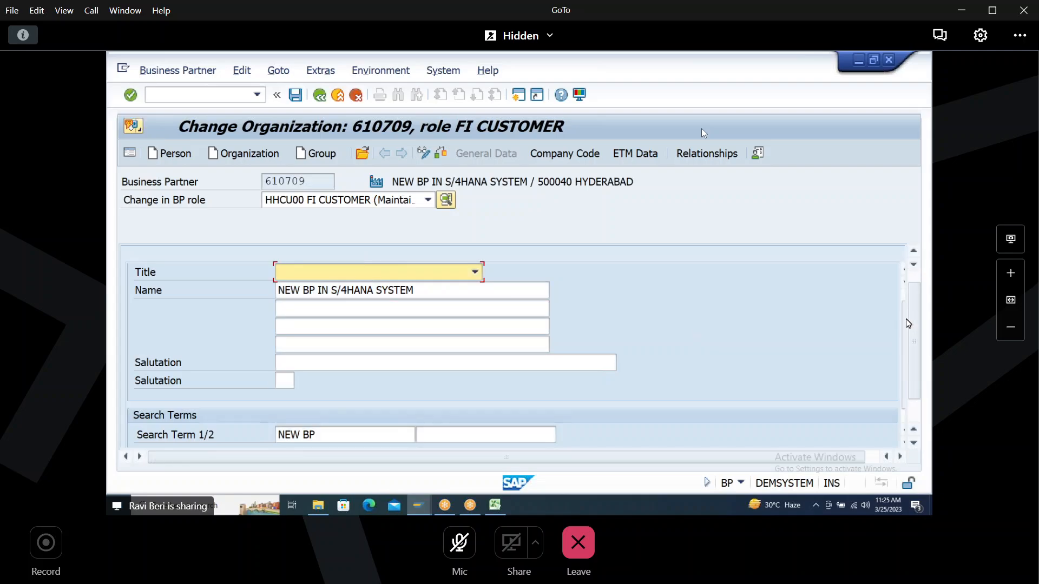
Step: Examine the search terms, special customer, standard address, time zone and communication language fields in the general data
drag(914, 309, 913, 344)
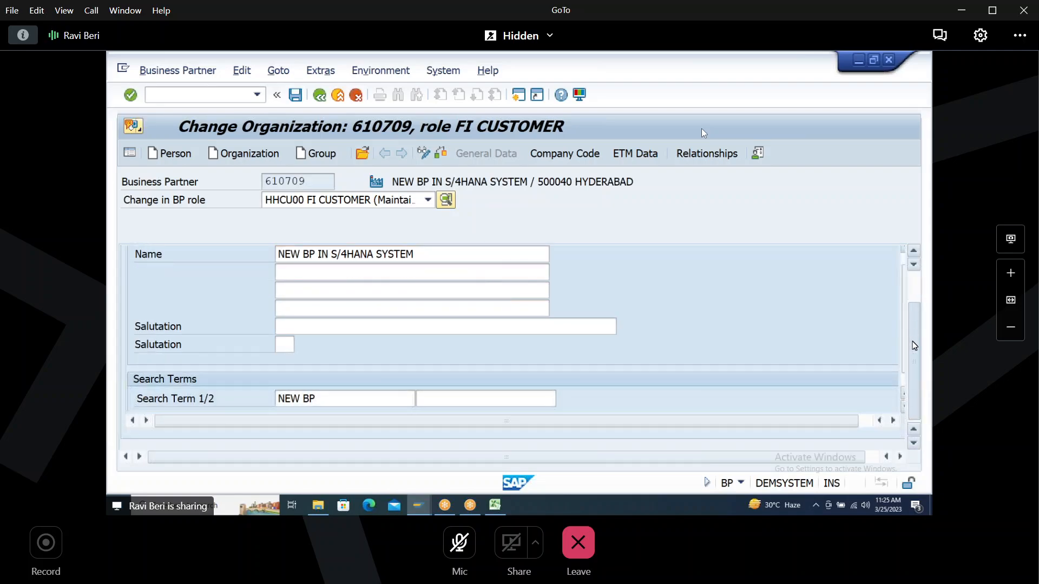
click(346, 400)
key(Tab)
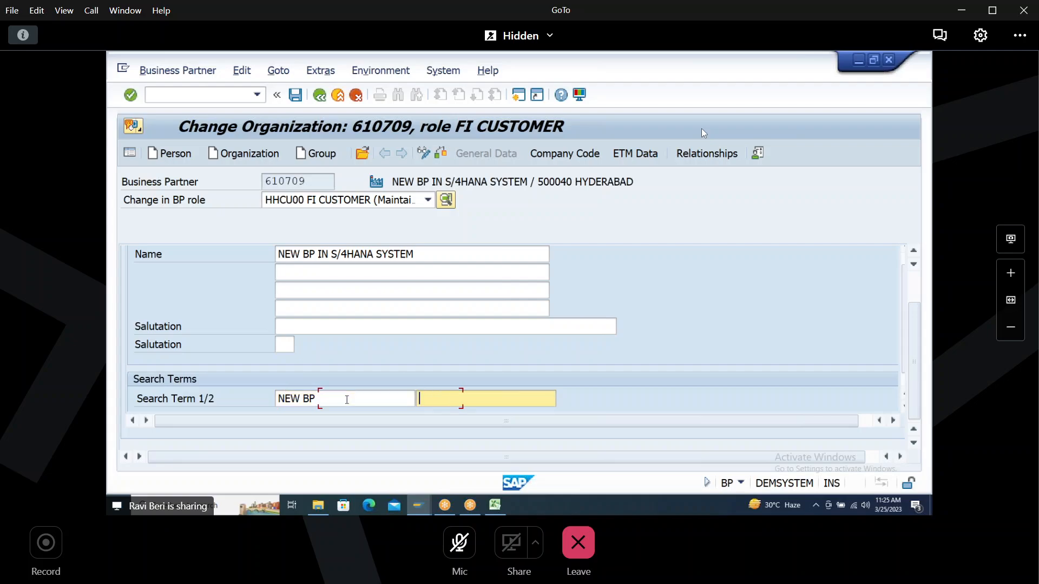
key(Tab)
key(Tab)
key(Tab)
key(Tab)
key(Tab)
key(Tab)
key(Tab)
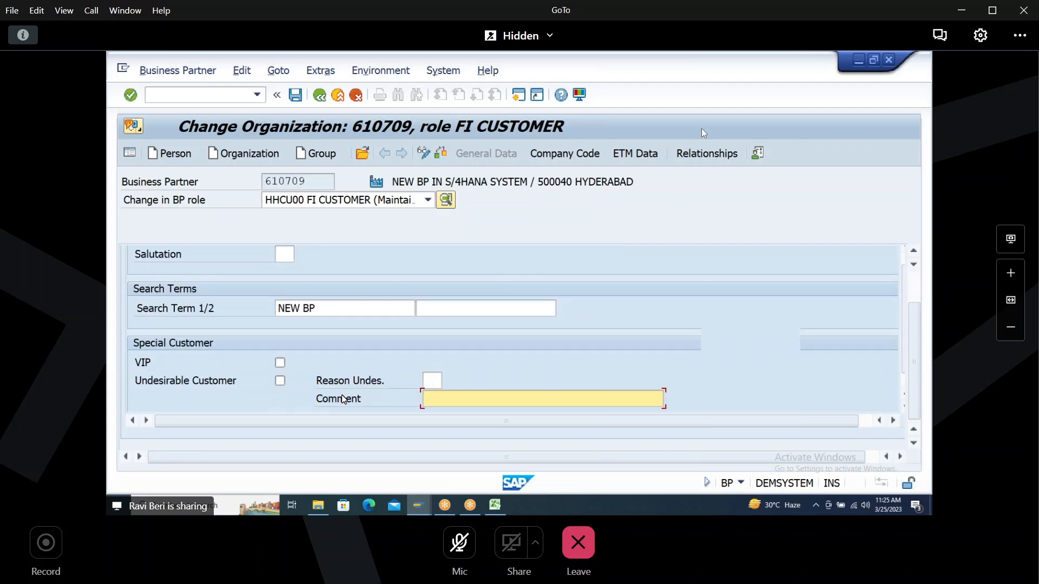
key(Tab)
key(Tab)
key(Tab)
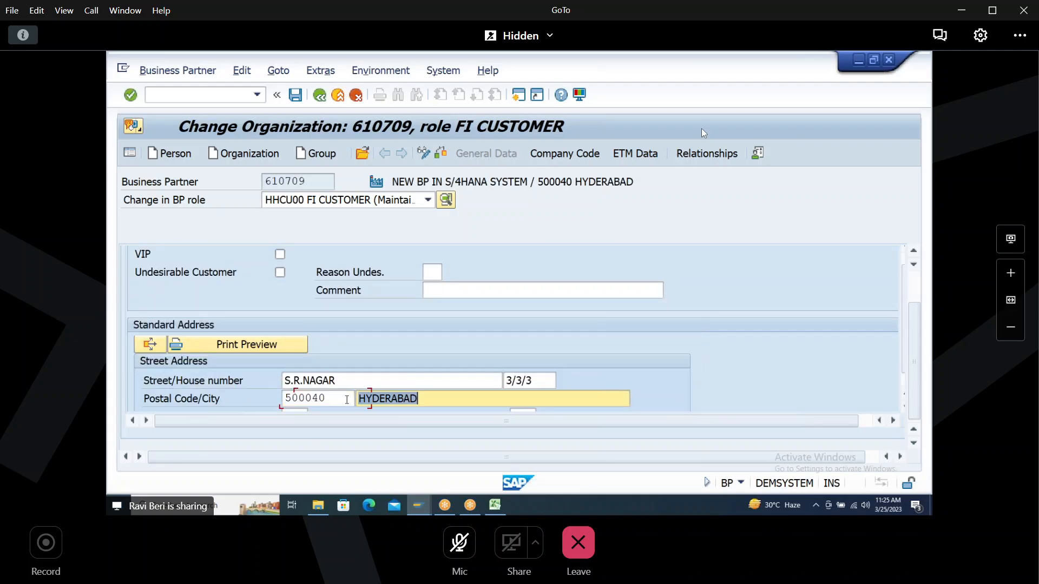
key(Tab)
key(Tab)
key(Tab)
key(Tab)
key(Tab)
key(Tab)
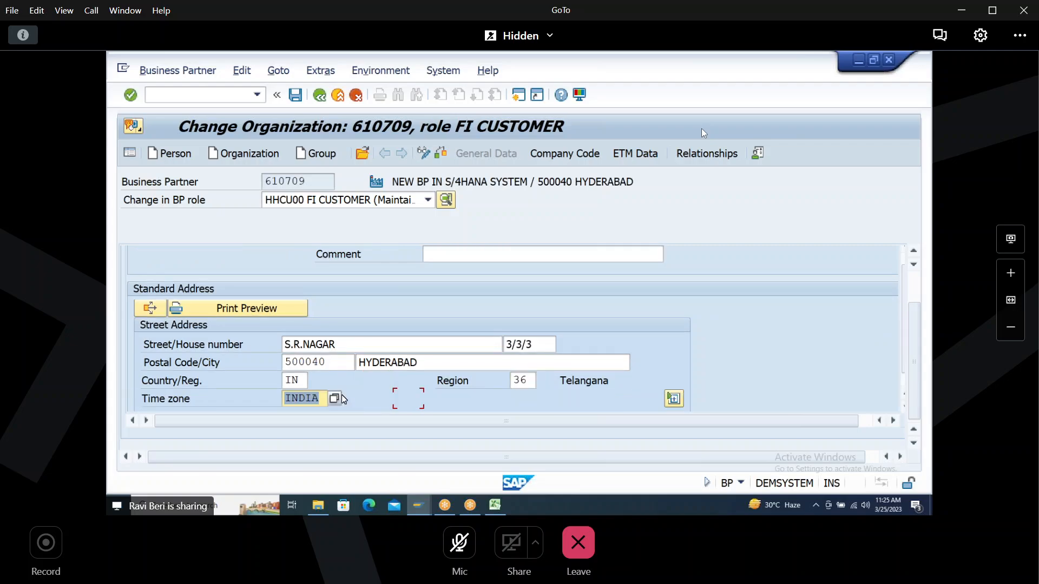
key(Tab)
key(Tab)
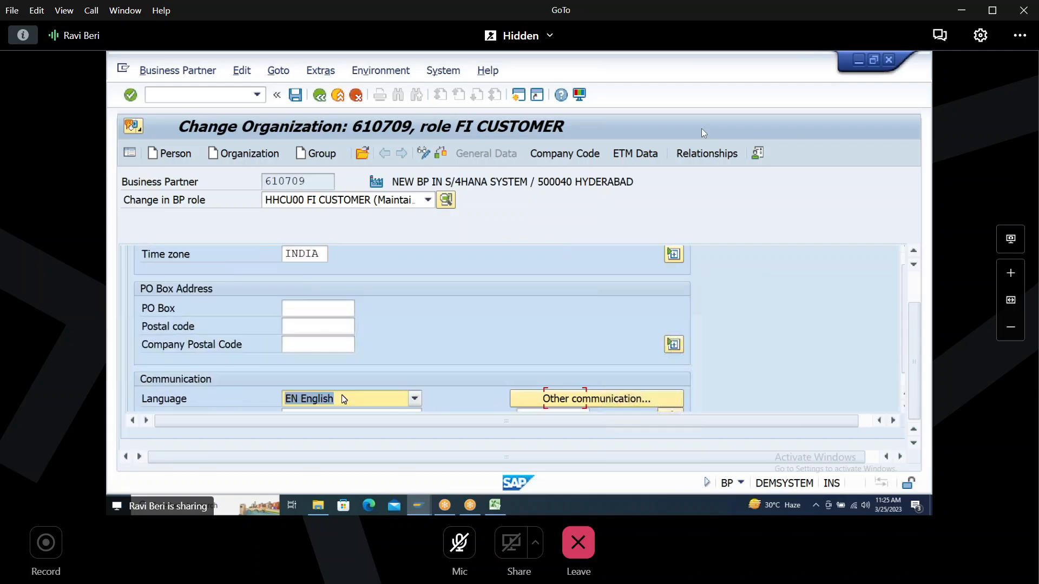
Step: Save the business partner again from its general data and dismiss the information message
click(296, 96)
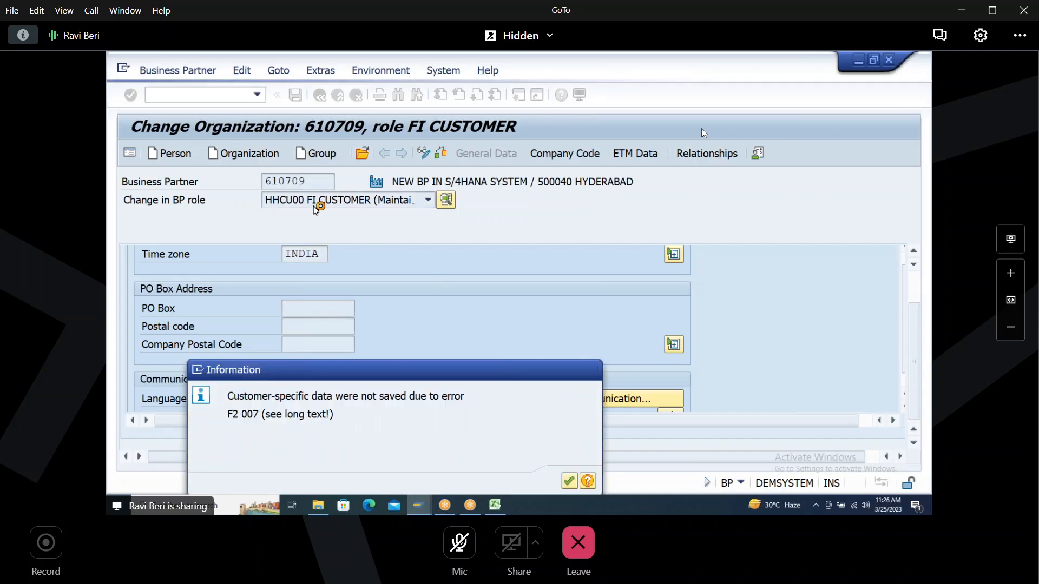
click(592, 370)
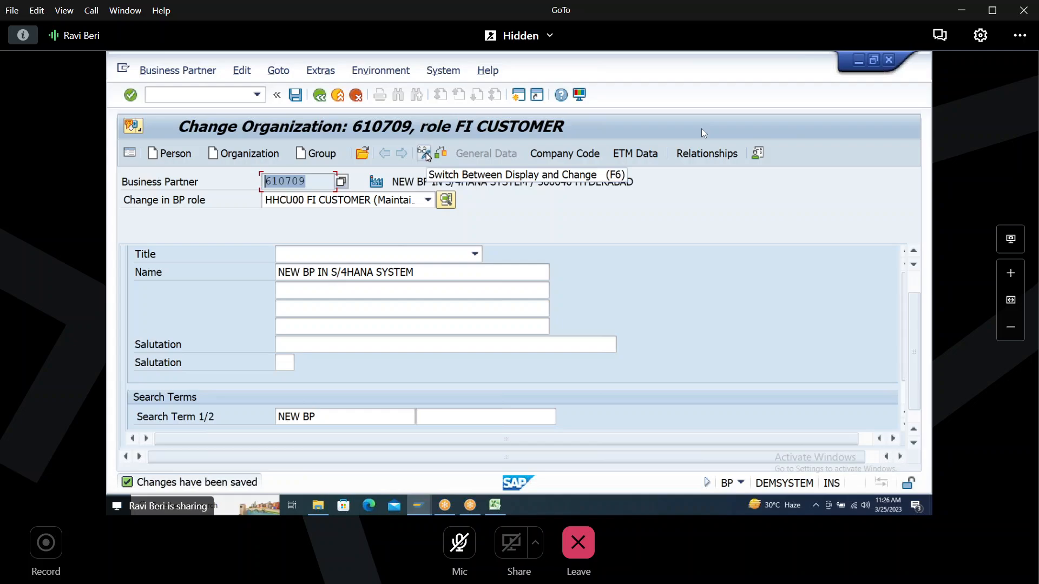
Step: Switch the business partner back to display mode and view the list of available BP roles, keeping HHCU00 FI CUSTOMER
click(425, 155)
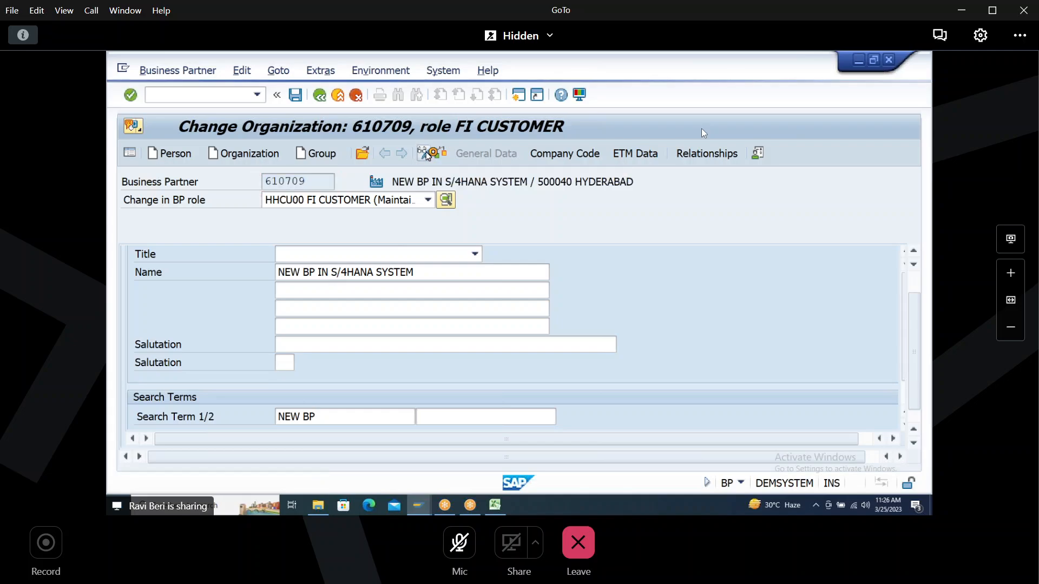
click(432, 337)
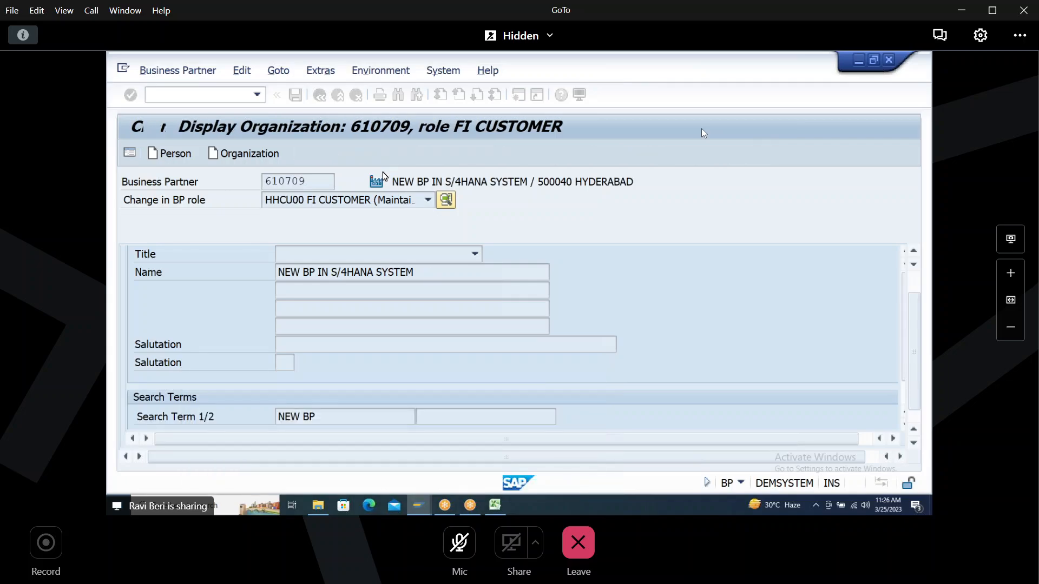
click(428, 200)
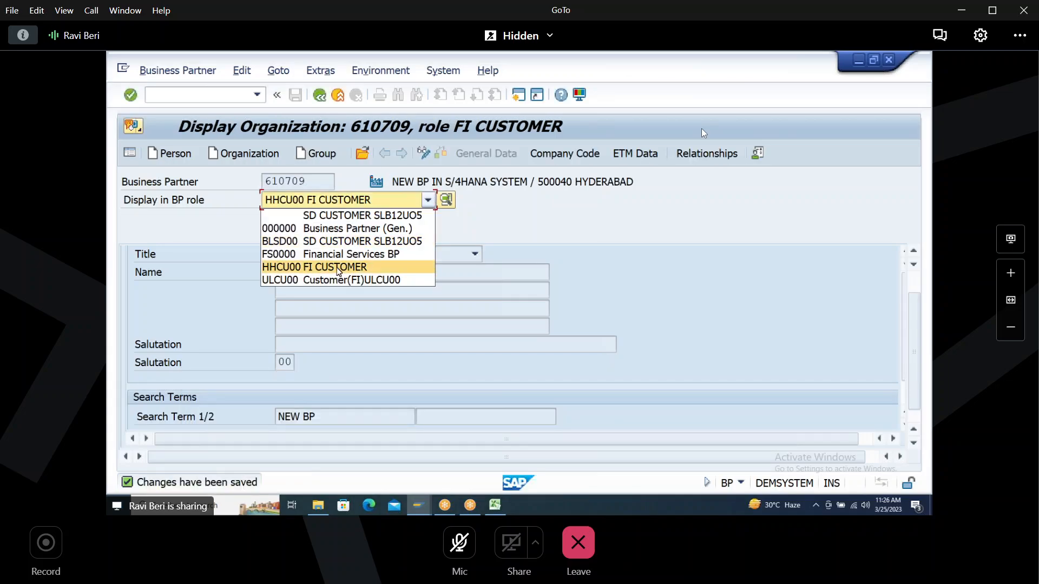
click(537, 213)
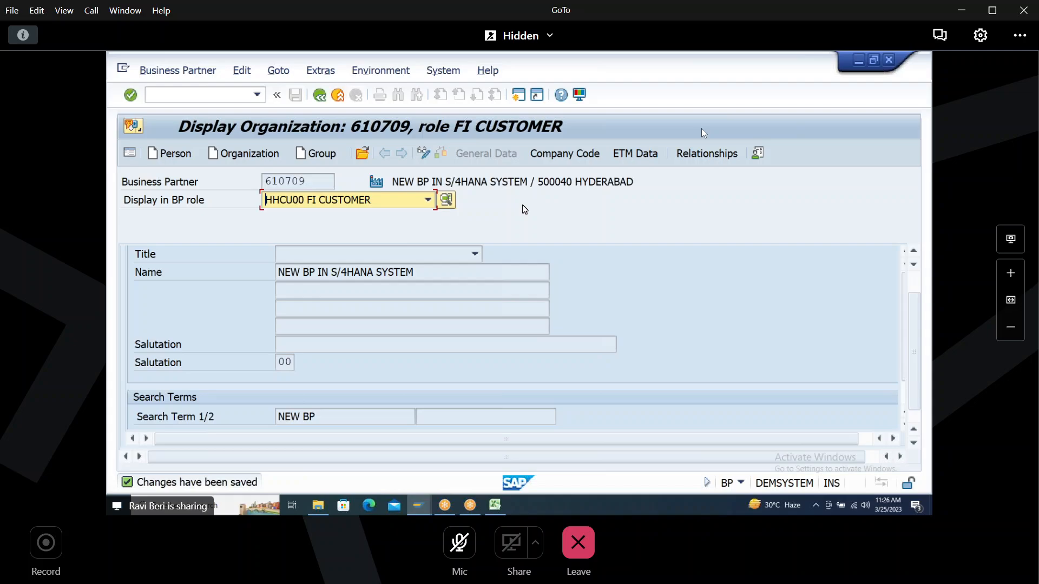
Step: Switch the business partner to change mode and change its role to HHCU01 SD CUSTOMER (ROOT), saving the pending changes first
click(423, 154)
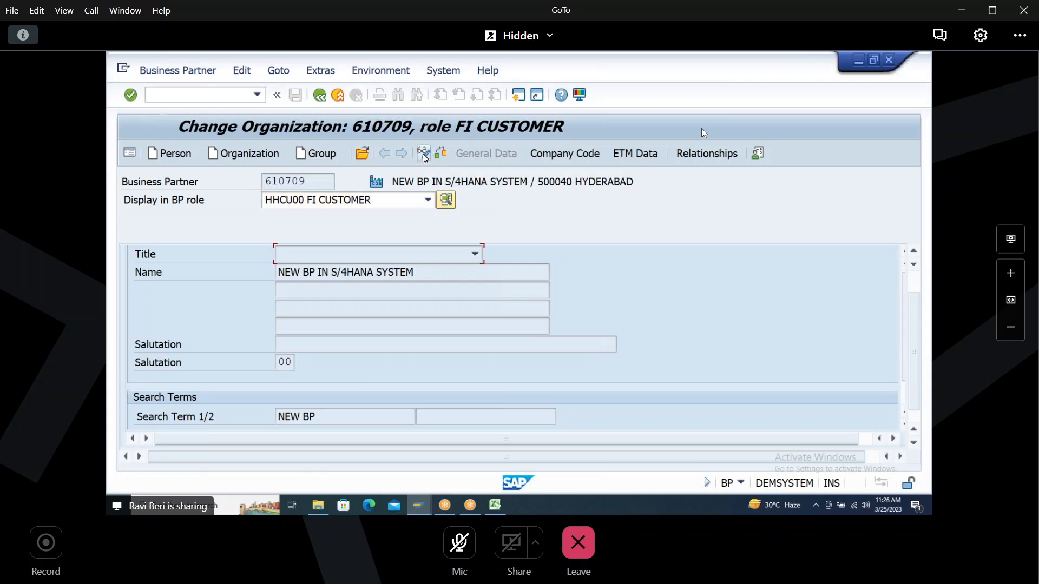
click(427, 199)
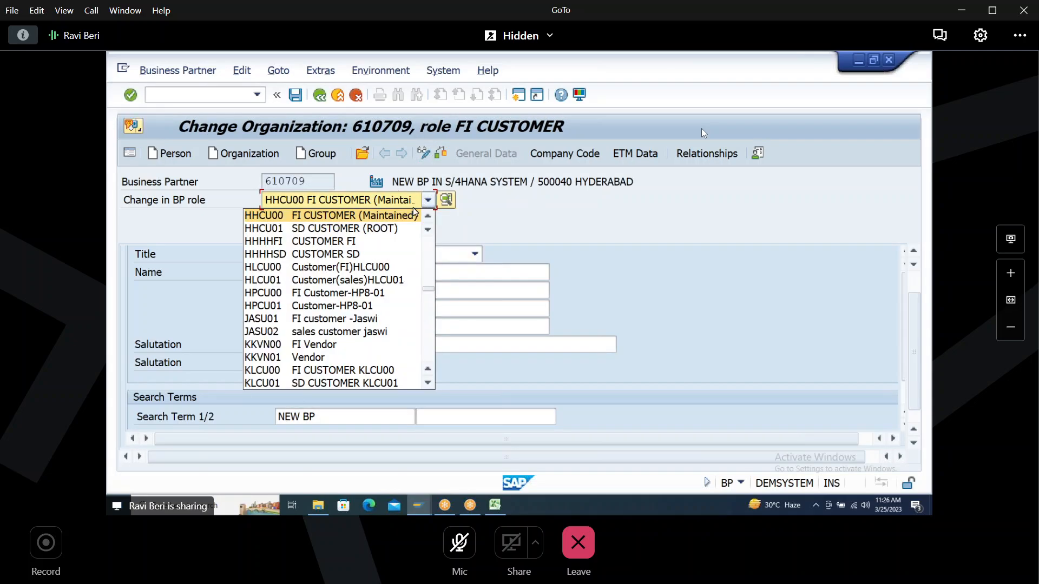
click(357, 225)
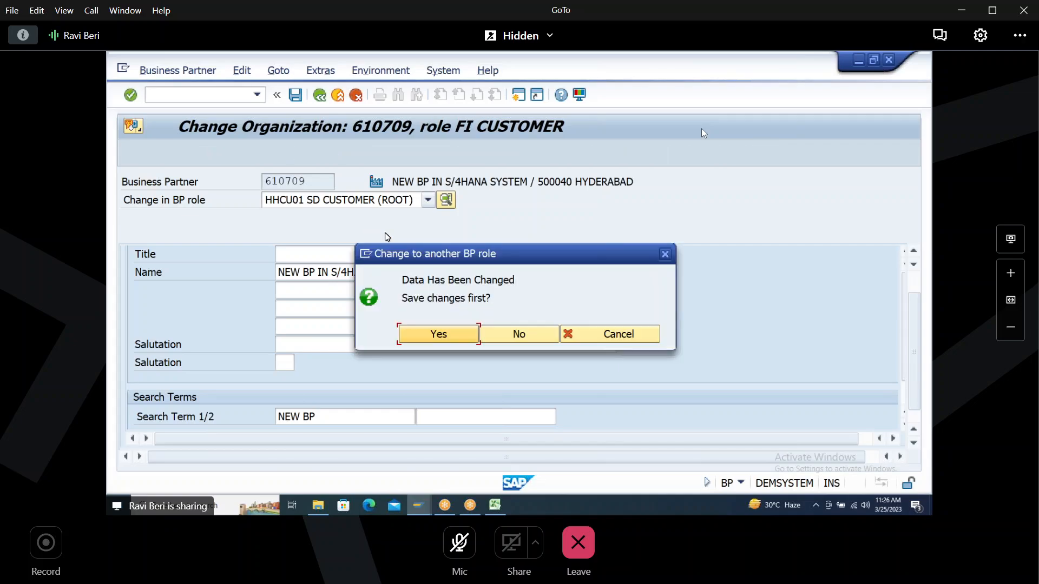
click(434, 336)
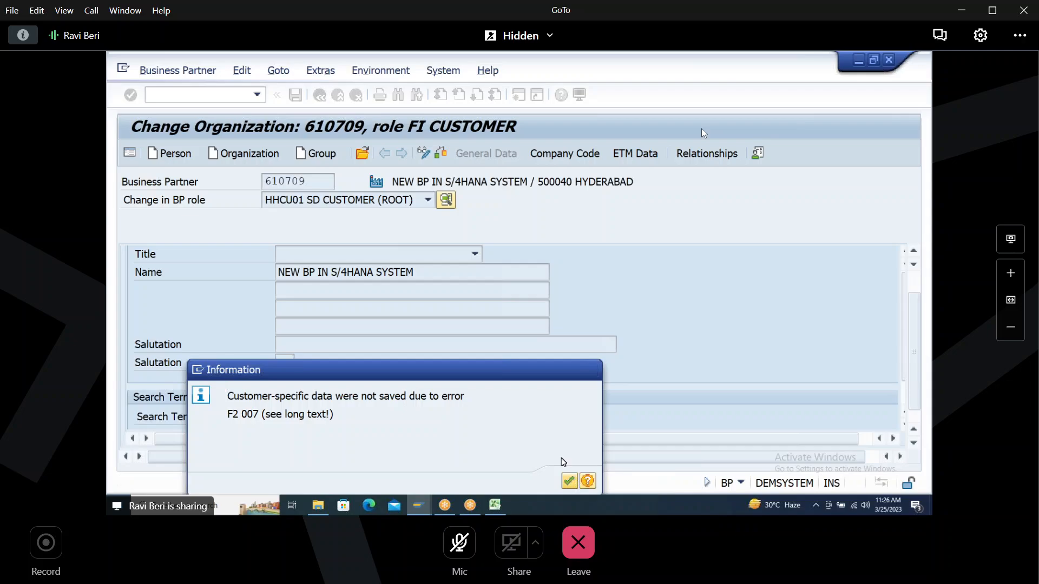
key(Return)
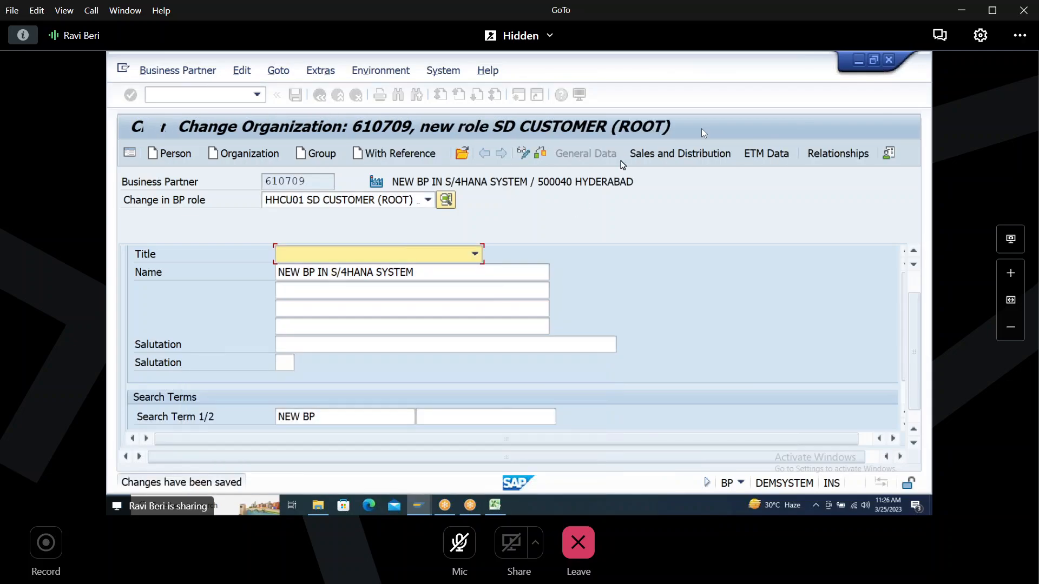
Step: Open the sales and distribution data for sales organization H100, distribution channel H1 and division H1
click(658, 155)
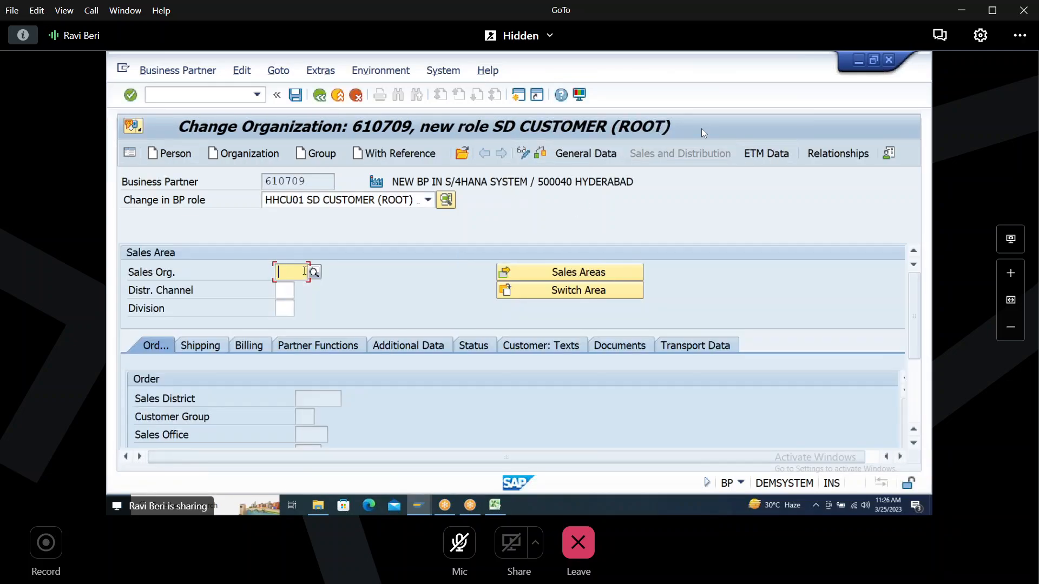
text(H100)
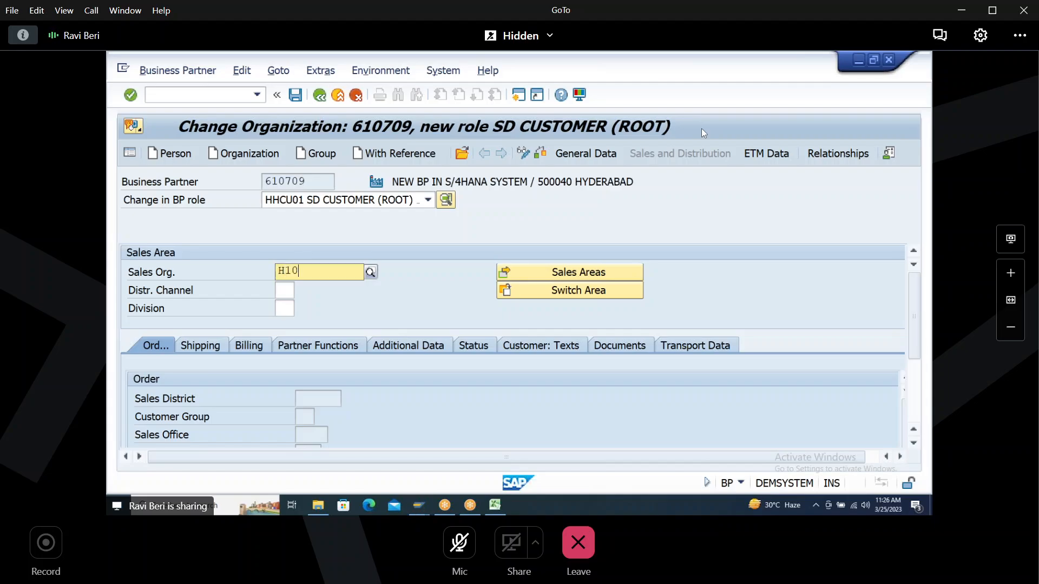
key(Tab)
key(Tab)
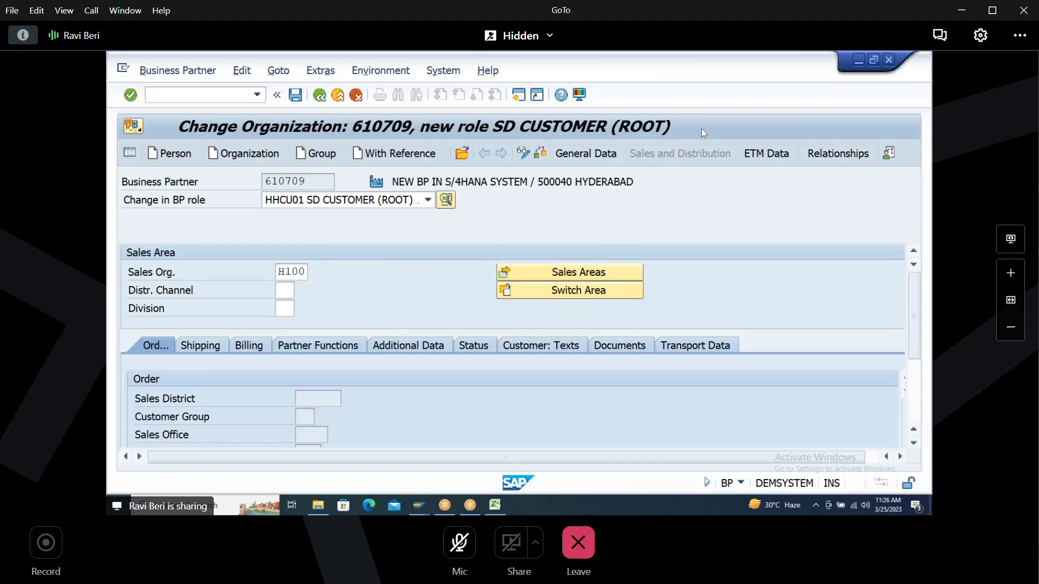
text(H1)
key(Tab)
key(Tab)
text(H1)
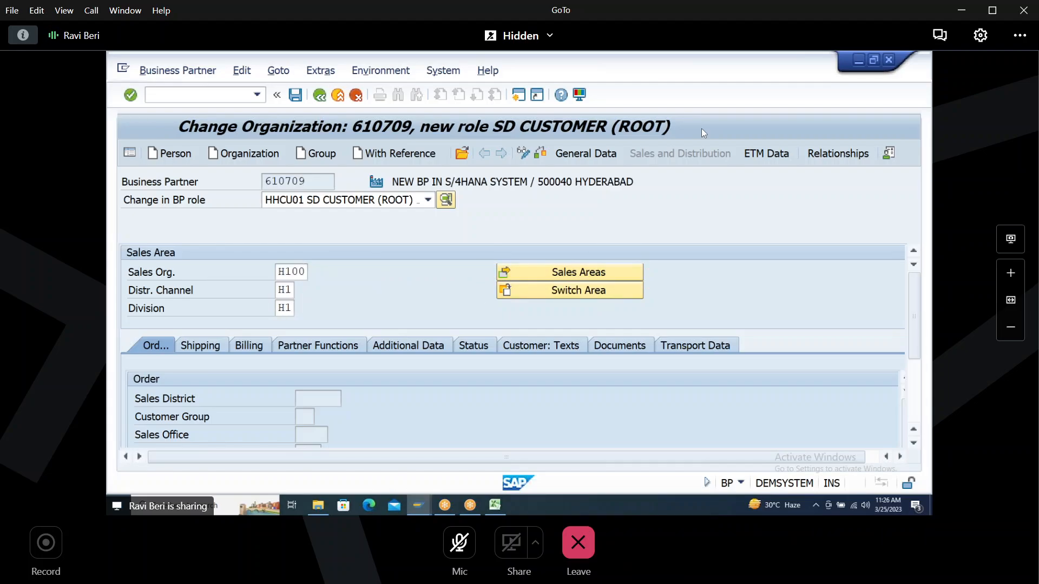
key(Return)
Step: Examine the sales area's order data, including the currency, customer pricing procedure and settlement management fields
click(317, 398)
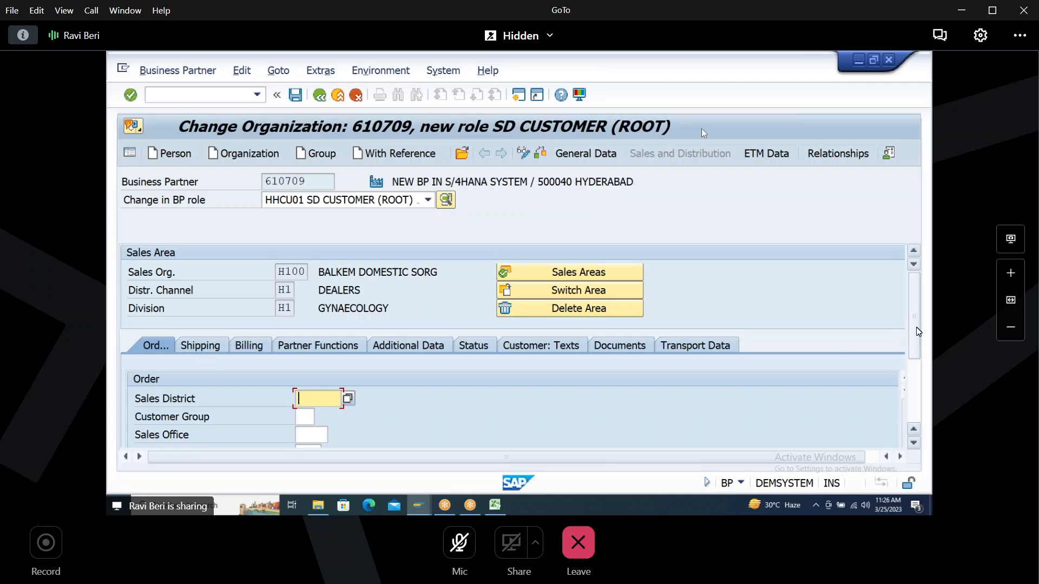
scroll(919, 375, down, 3)
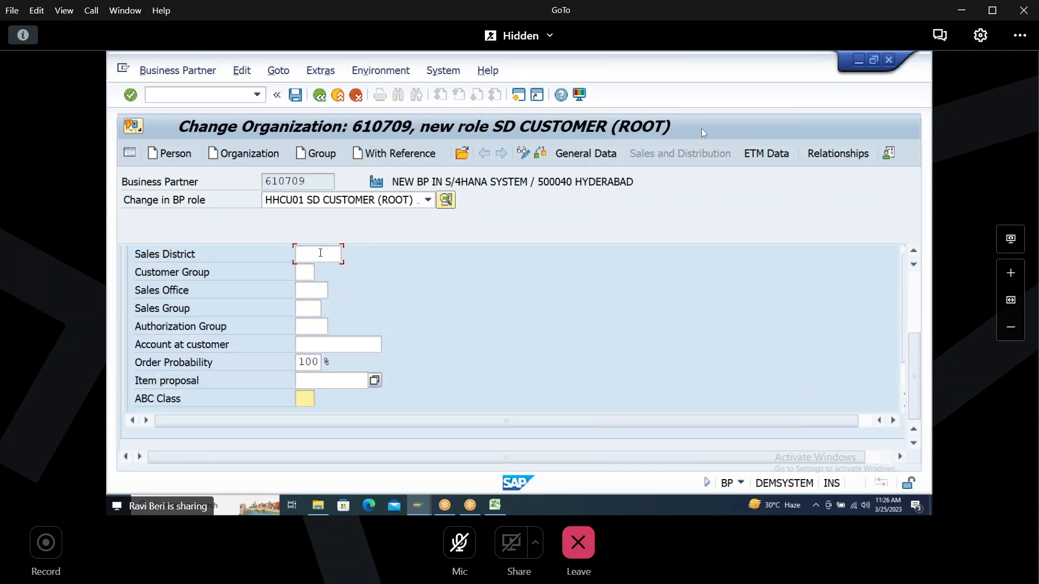
scroll(319, 253, down, 1)
scroll(318, 252, down, 4)
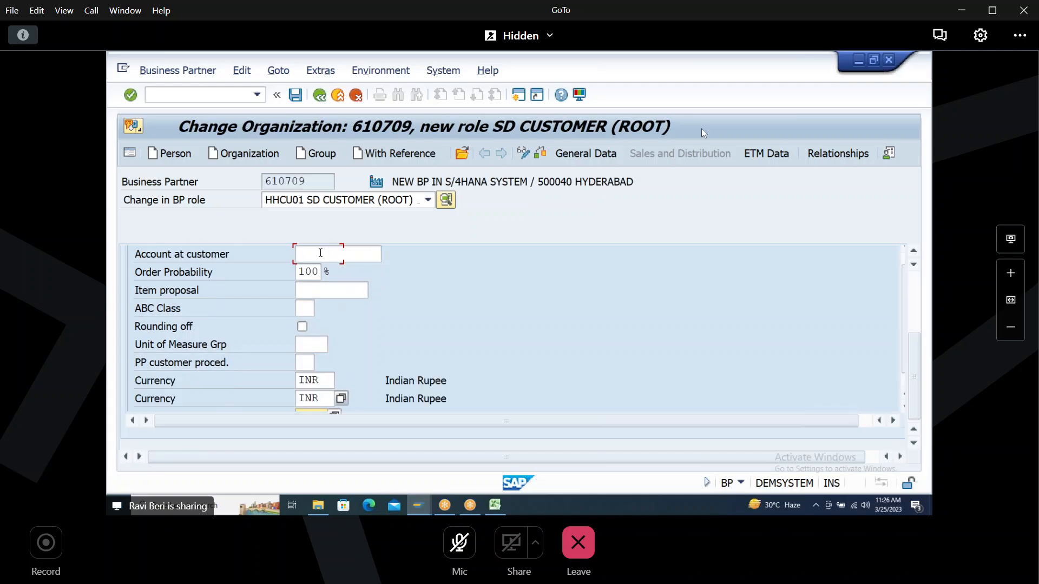
scroll(320, 253, down, 4)
scroll(318, 252, down, 2)
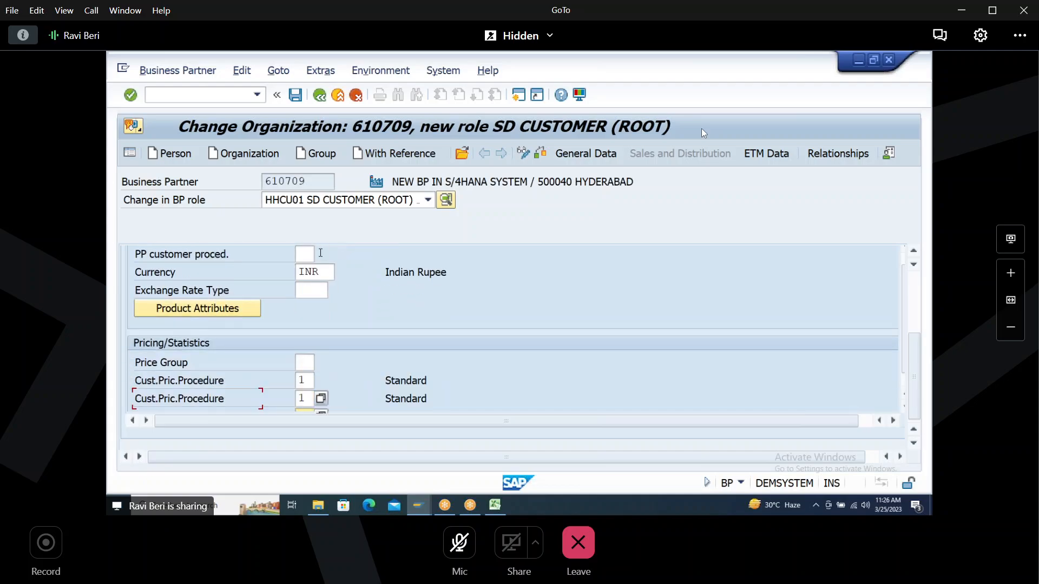
scroll(319, 252, down, 1)
scroll(318, 253, down, 3)
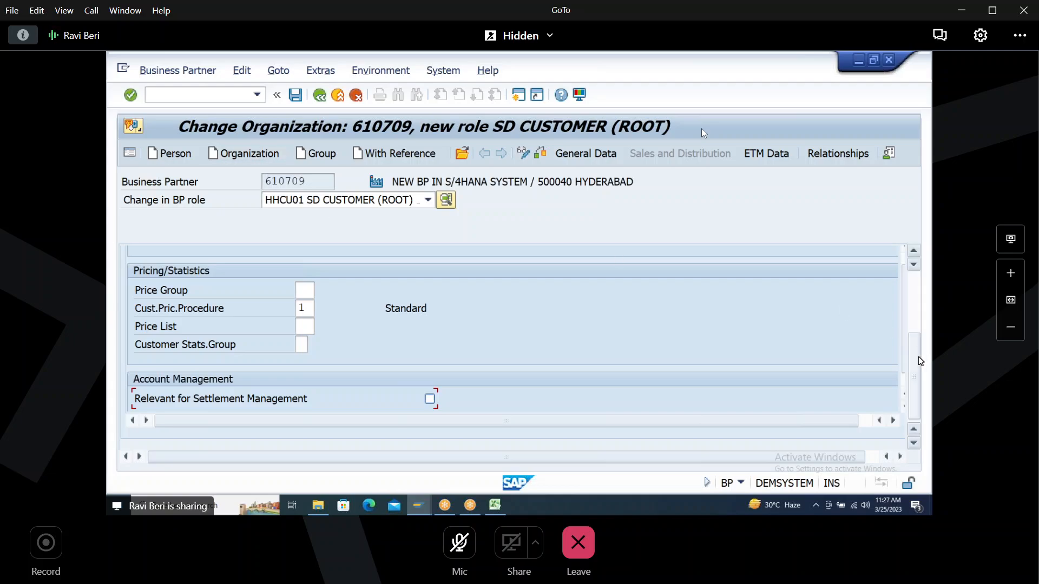
drag(917, 356, 919, 268)
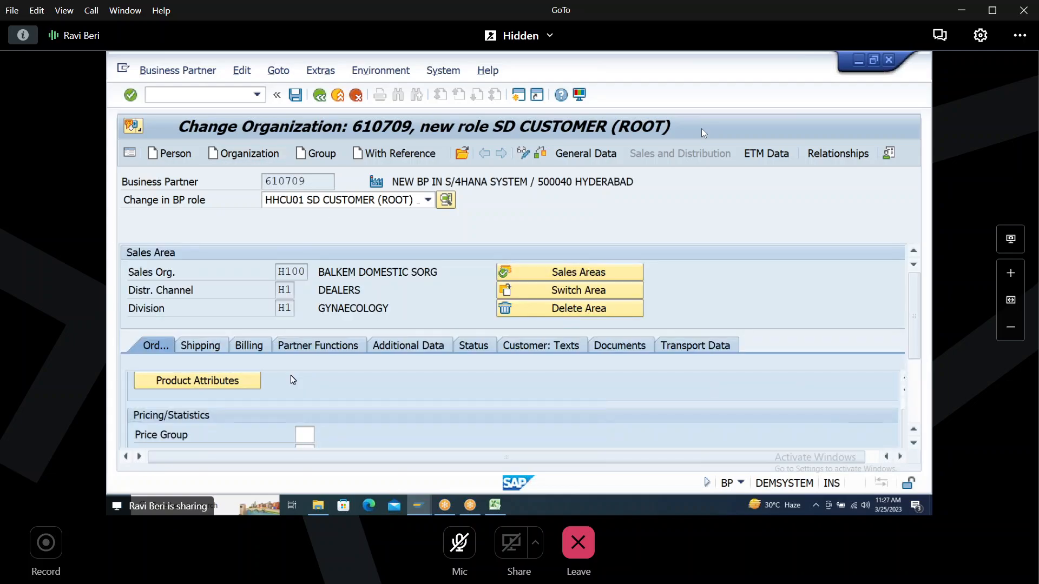
Step: In the shipping data, set the delivering plant to H100 and the shipping conditions to 01
click(205, 346)
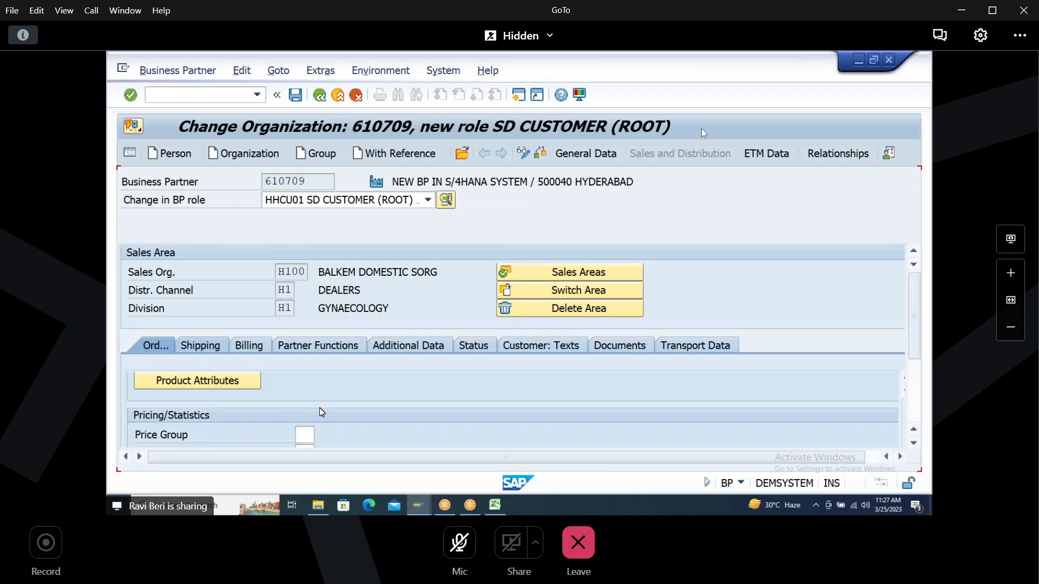
click(308, 434)
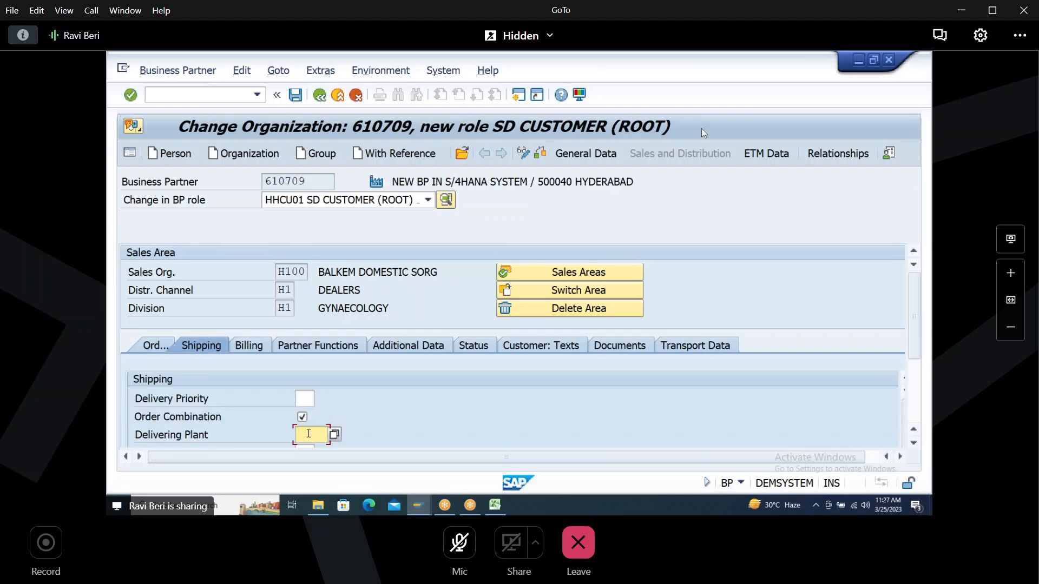
text(H100)
key(Tab)
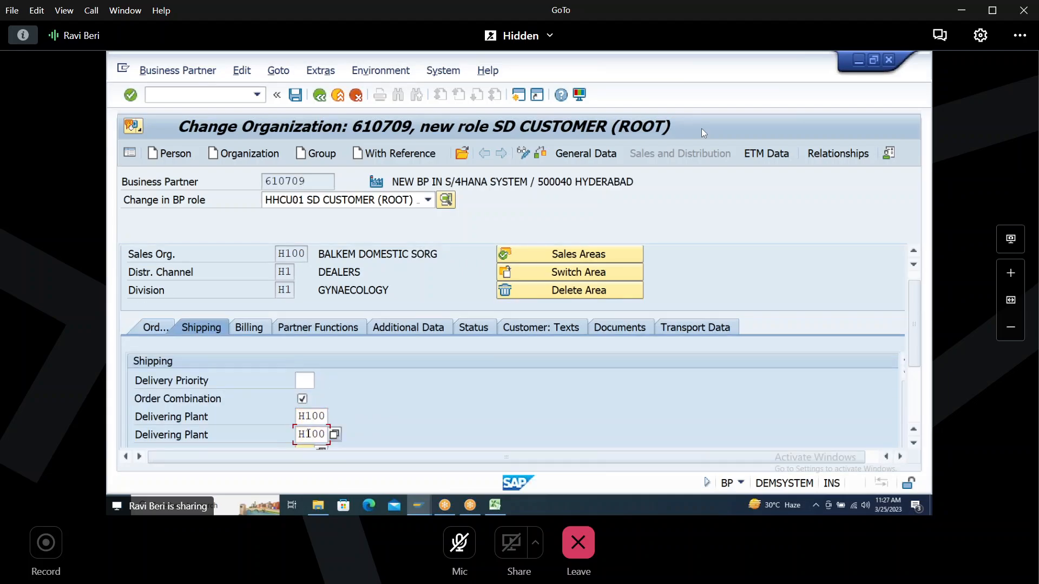
text(01)
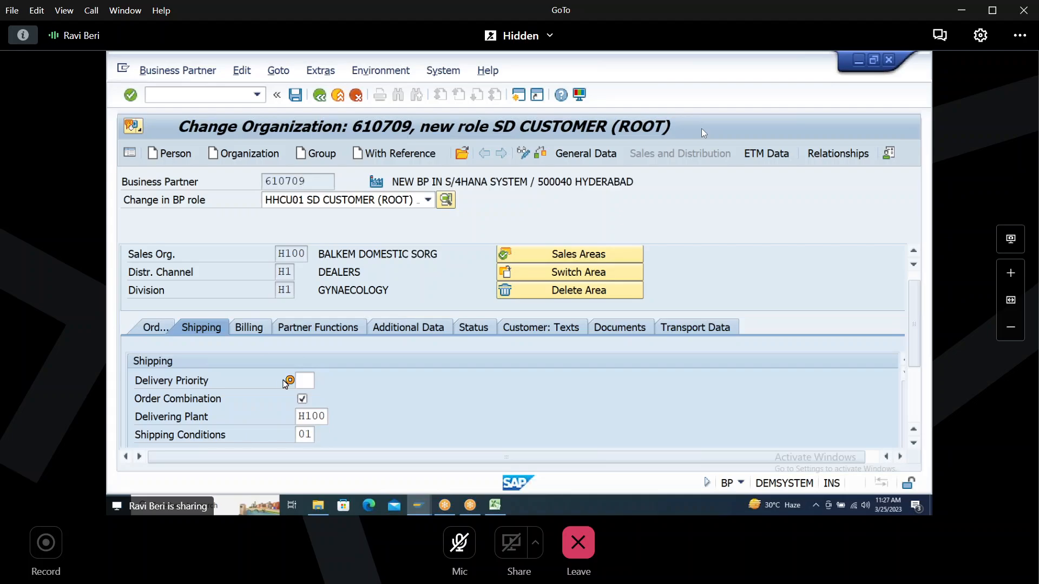
key(Return)
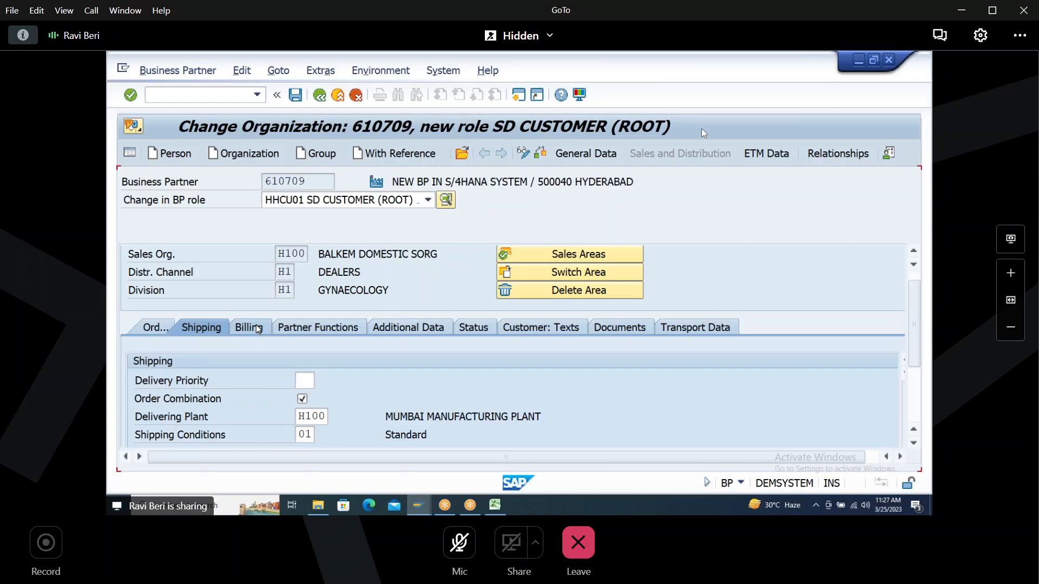
Step: In the billing data, set Incoterms to CIF, Incoterm Loc. 1 ID to HYD and payment terms to 0001
click(253, 328)
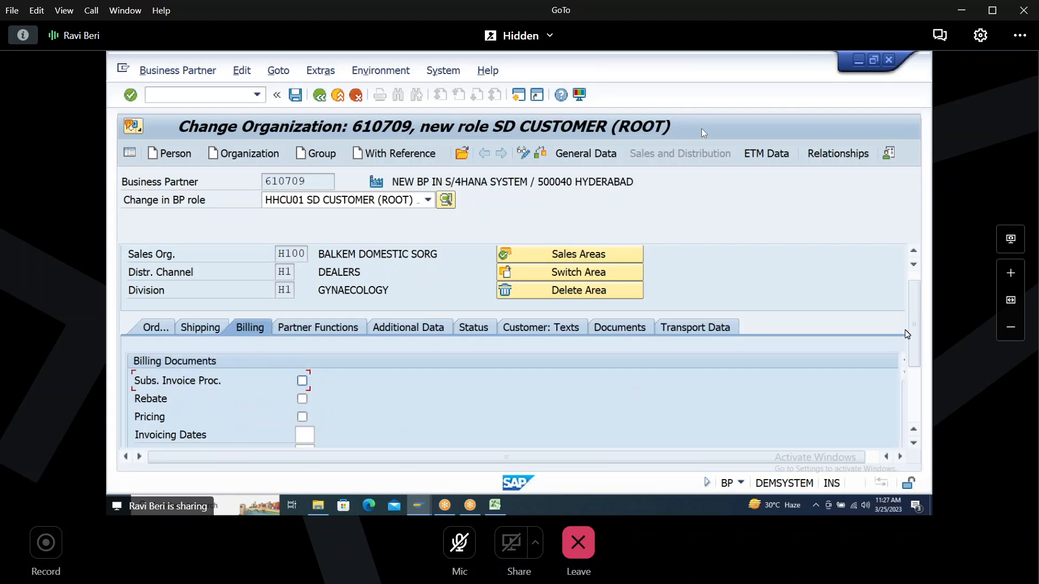
scroll(920, 371, down, 1)
scroll(920, 373, down, 5)
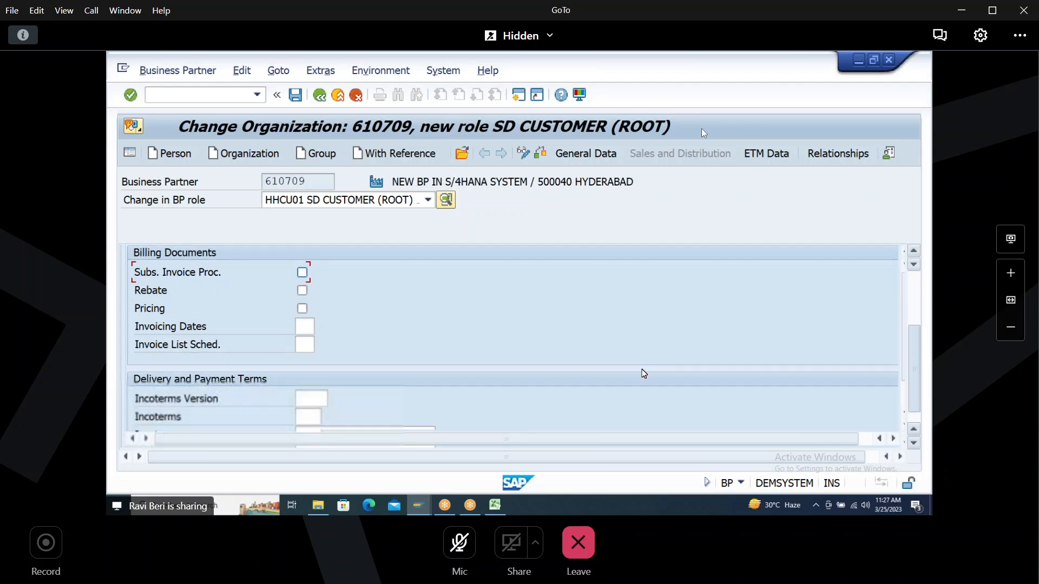
click(314, 414)
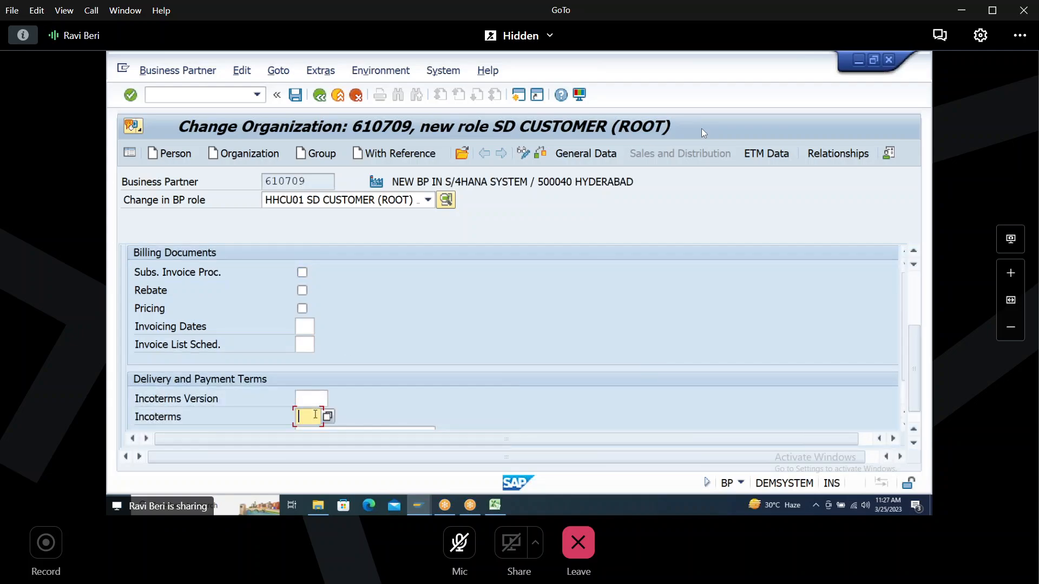
text(CIF)
key(Return)
text(HYD)
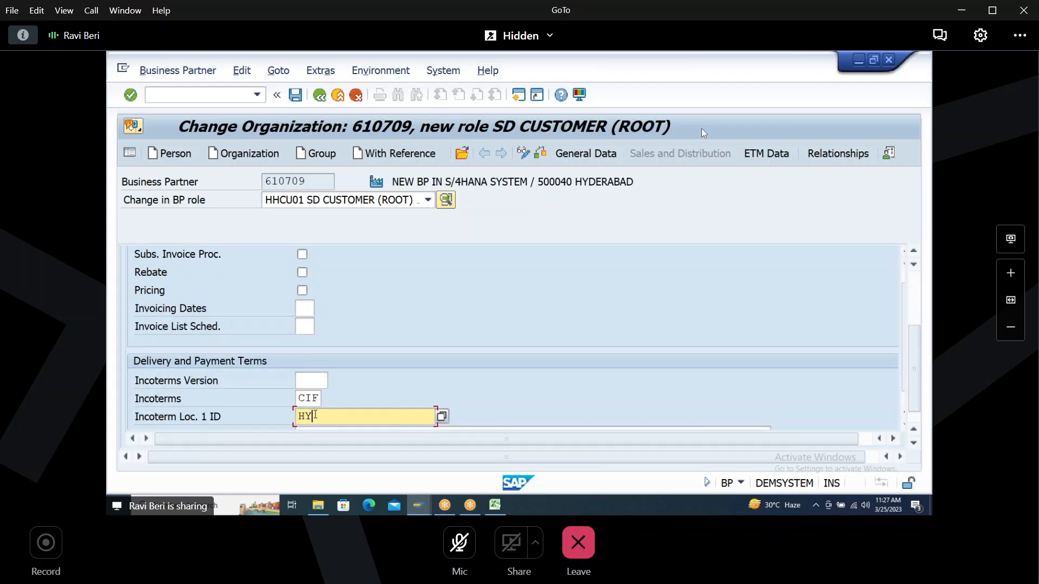
key(Return)
key(Return)
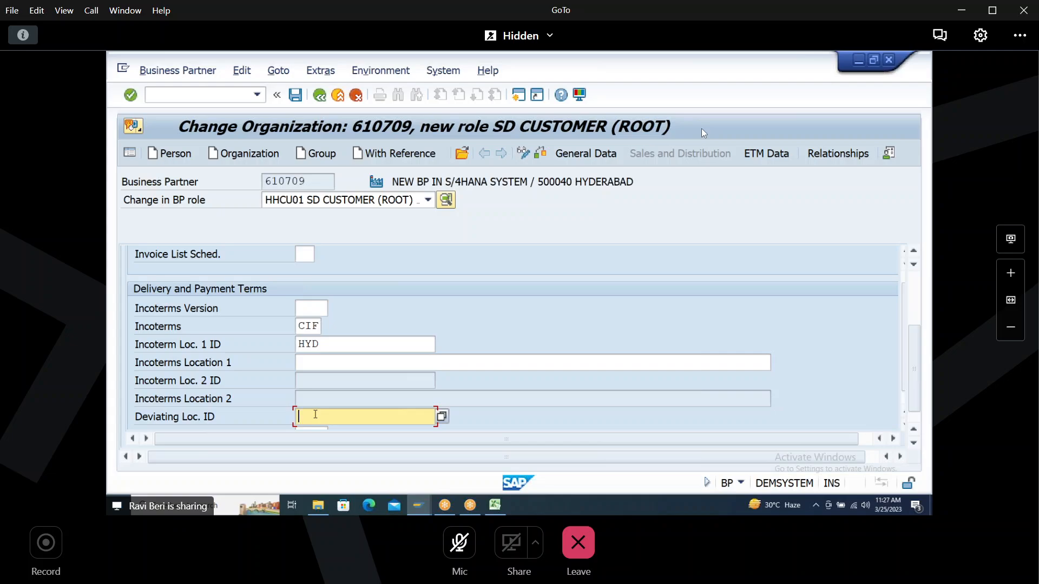
key(Return)
text(0001)
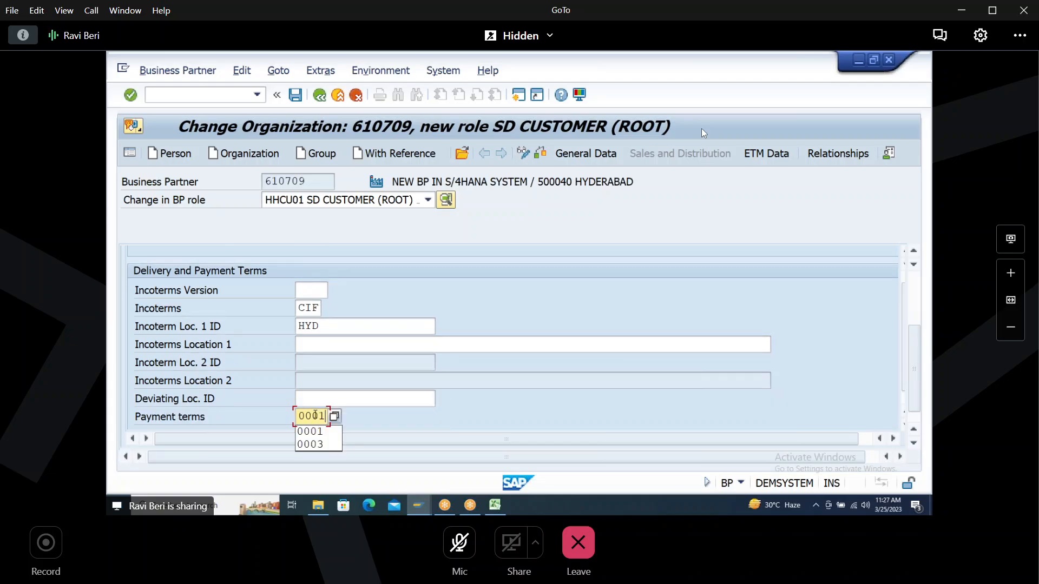
Step: Set the customer account assignment group to 01 and the tax classification to 1 for output taxes ZJOI and ZJOC
key(Return)
text(01)
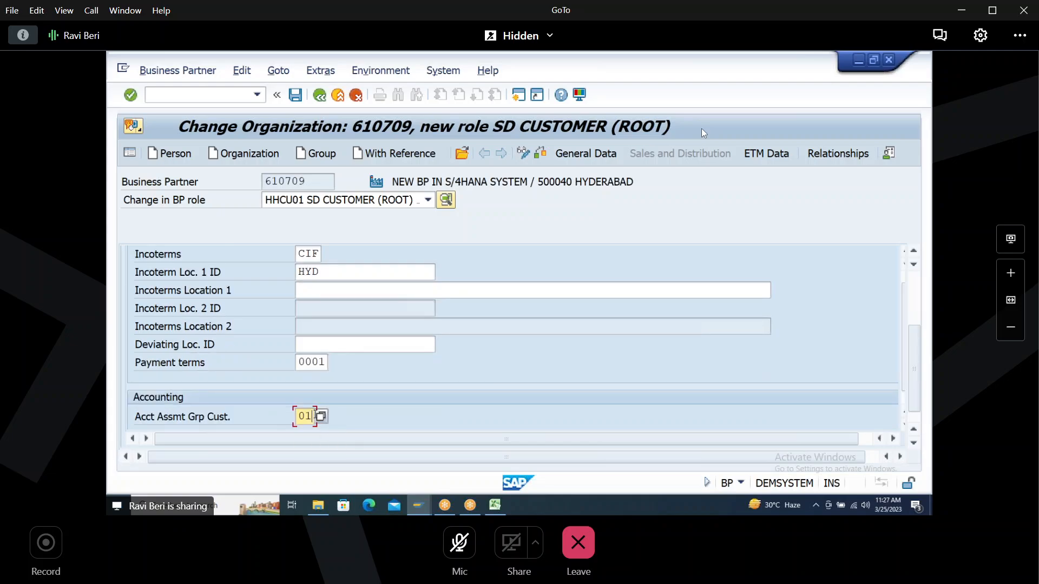
key(Return)
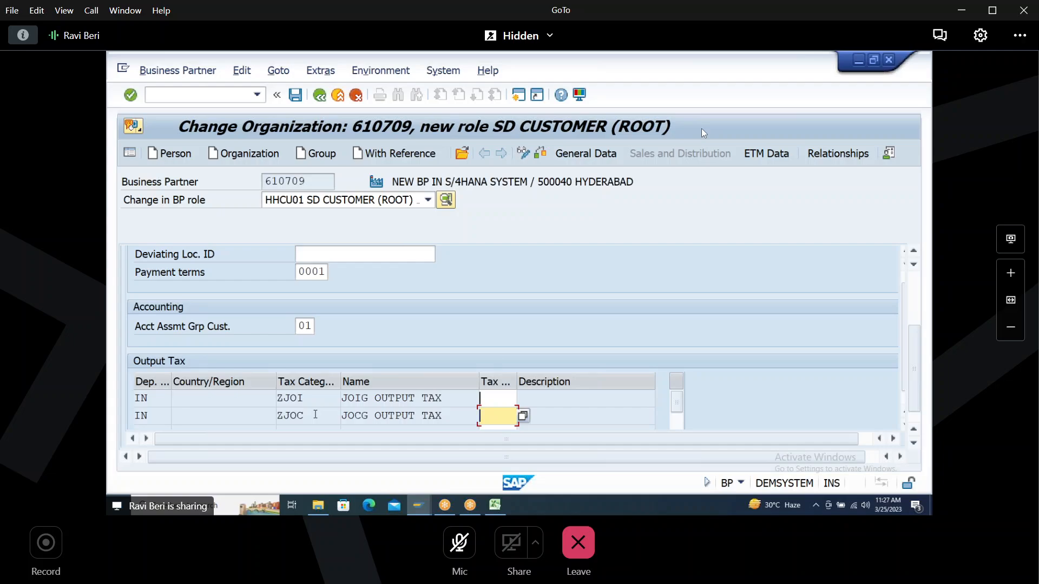
key(Up)
text(1)
key(Down)
text(1)
key(Return)
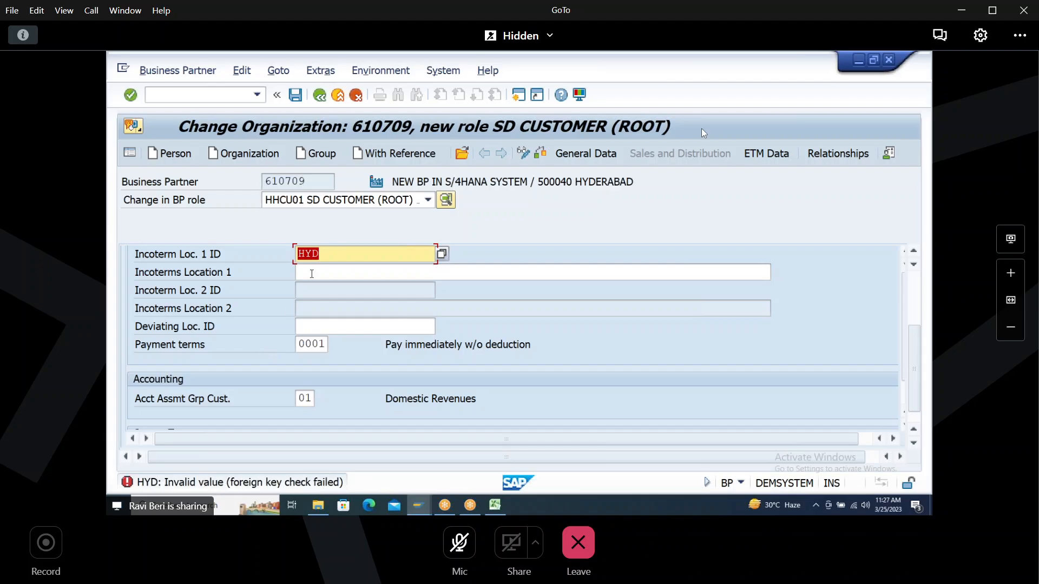
Step: Clear Incoterm Loc. 1 ID, enter HYD as Incoterms Location 1 and save the business partner
key(BackSpace)
key(Tab)
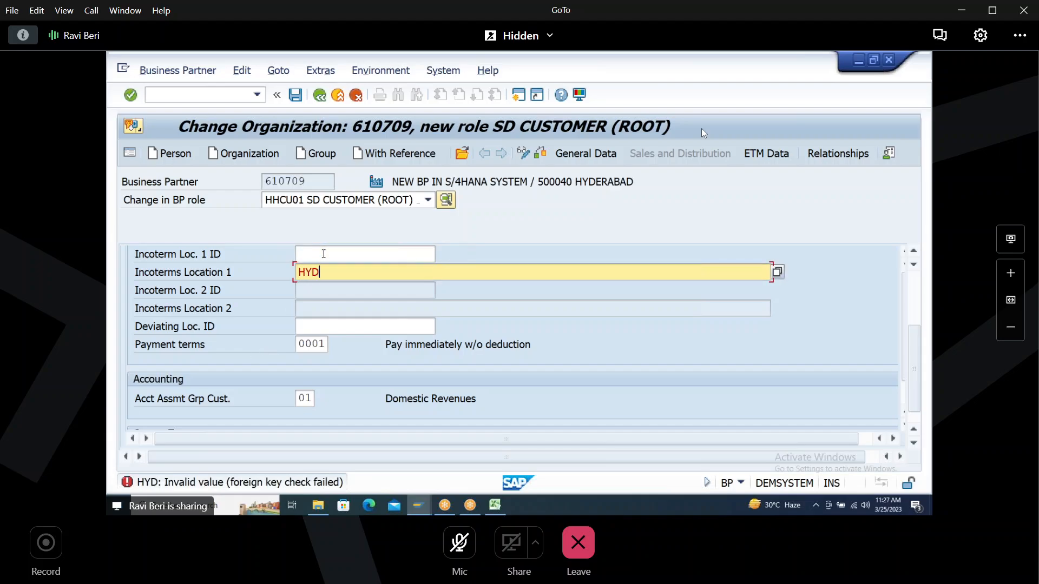
key(Return)
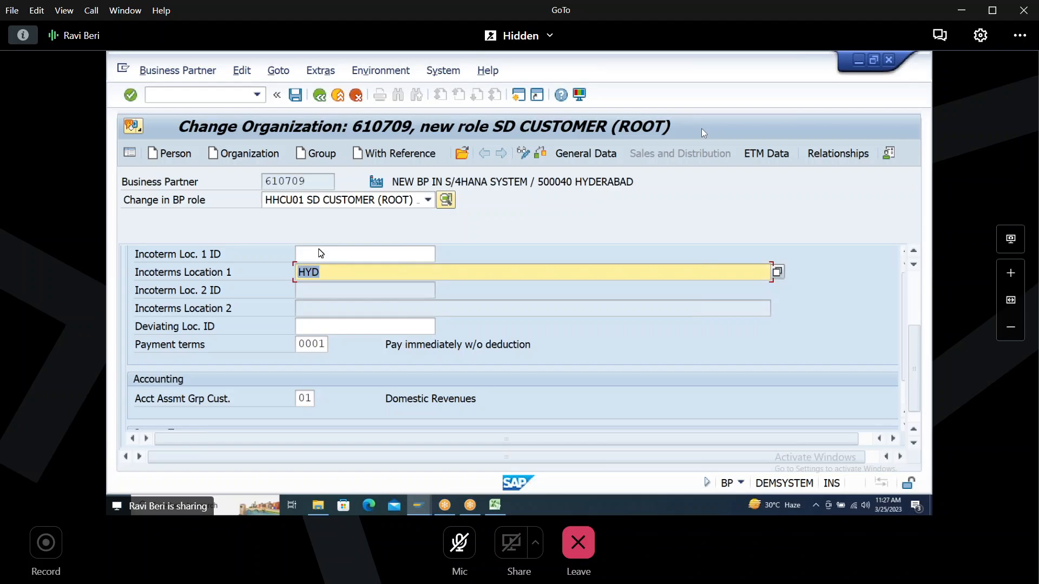
click(296, 96)
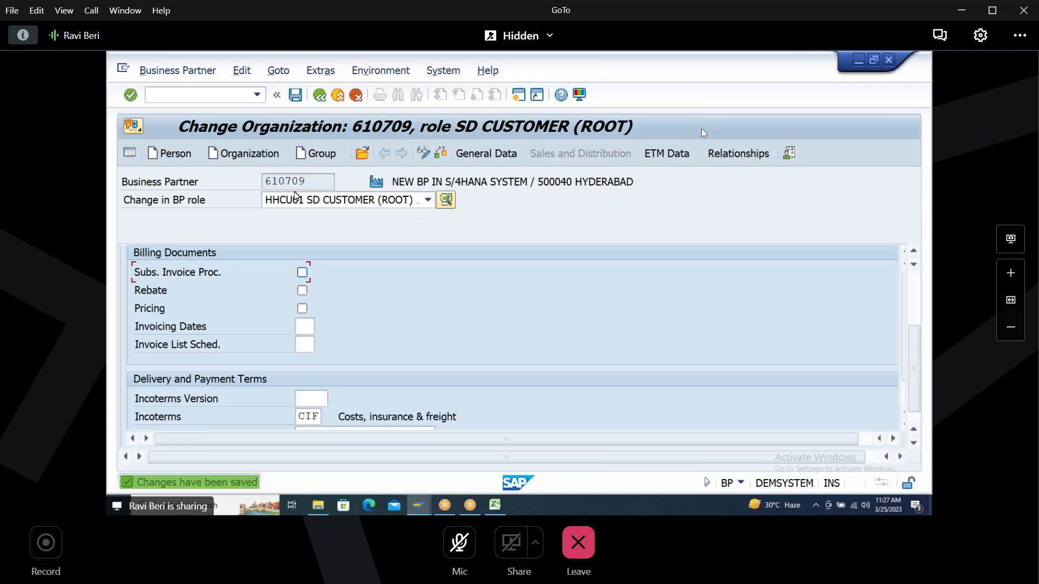
Step: Select the business partner's number and restart the BP transaction
drag(265, 181, 329, 184)
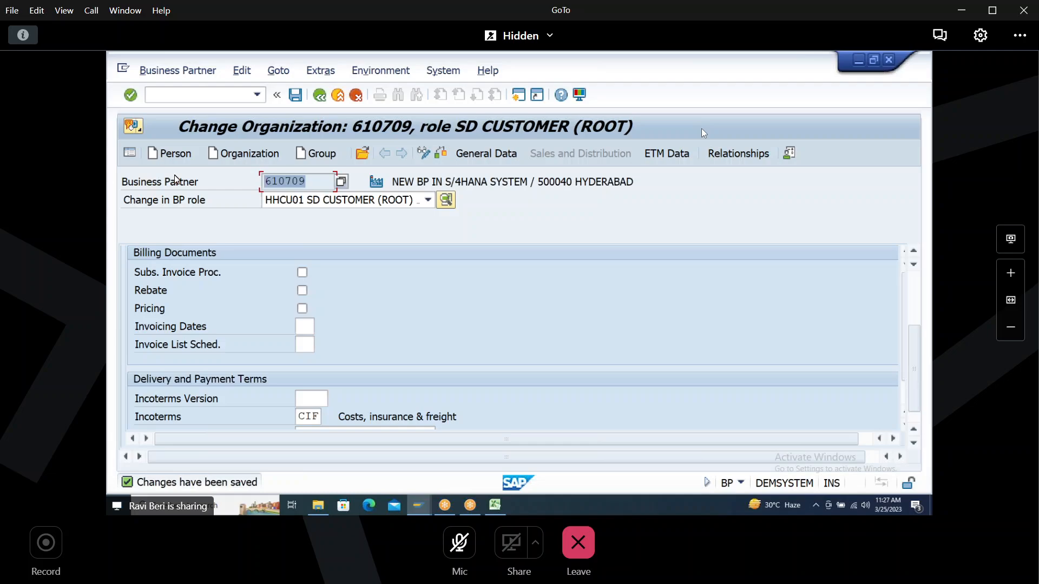
click(194, 95)
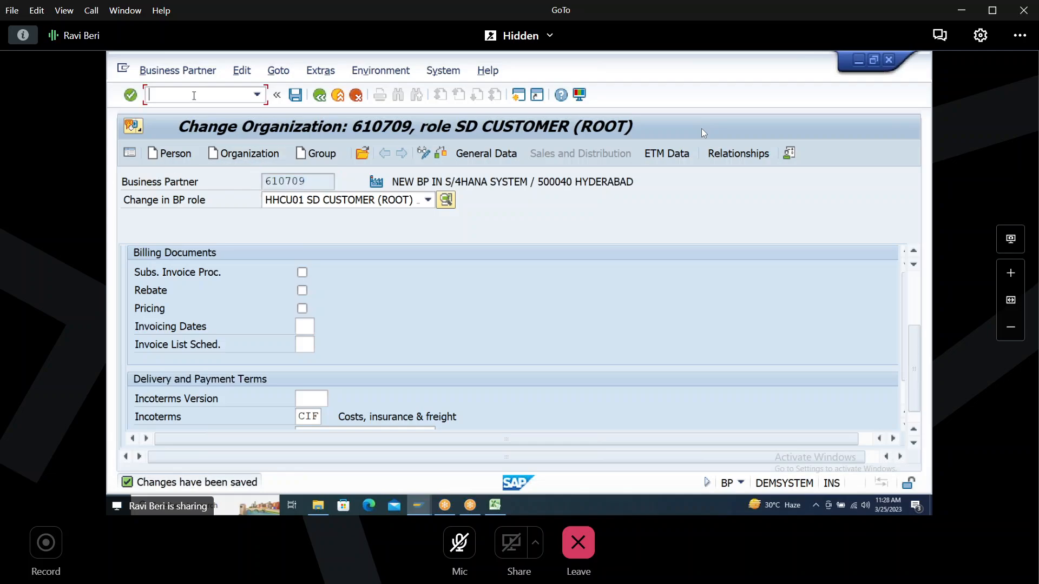
text(NEW )
text(BP)
key(Return)
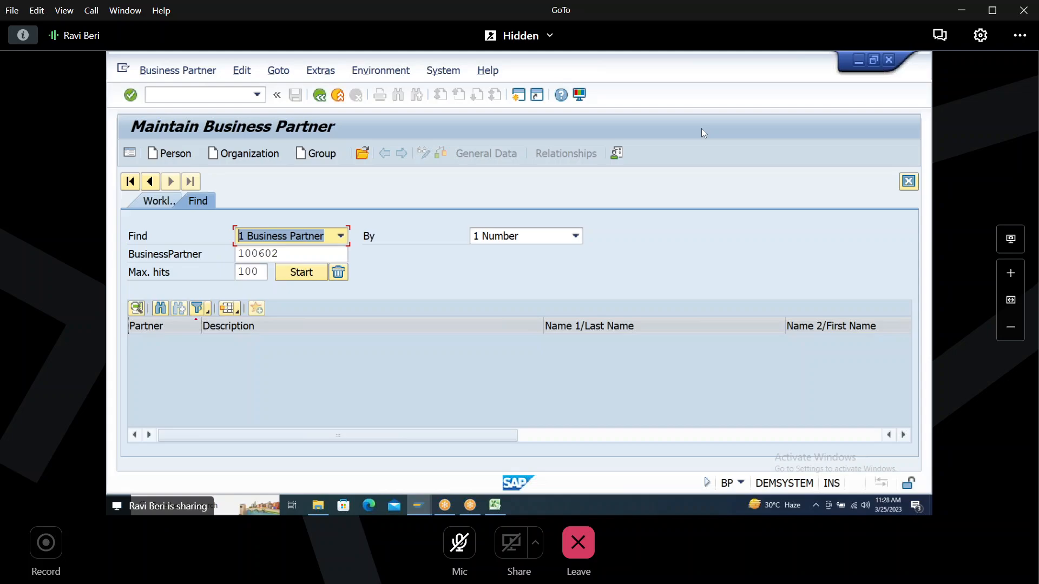
Step: Find the saved business partner by its number and open it from the results
key(Tab)
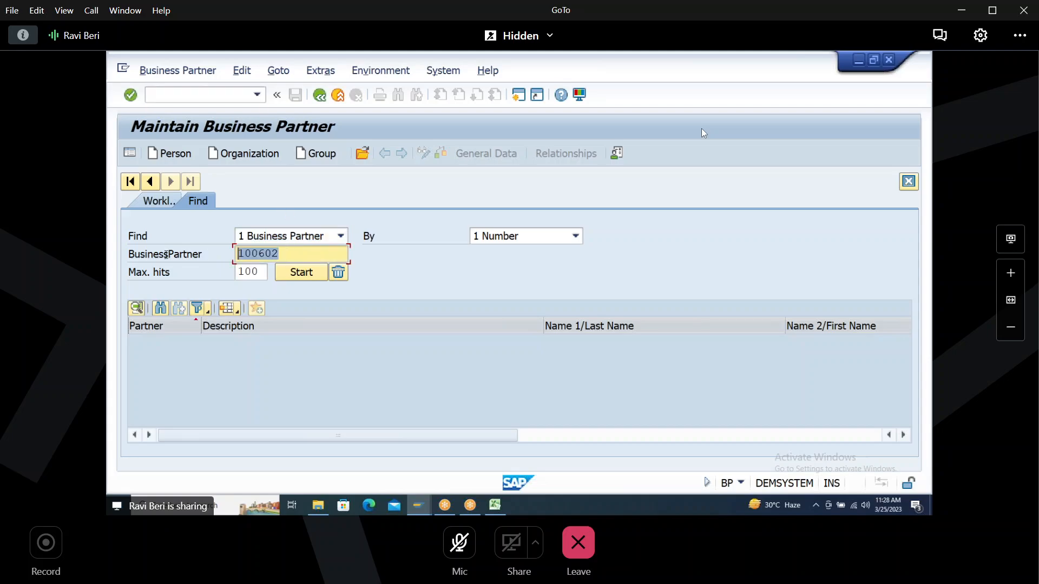
text(610)
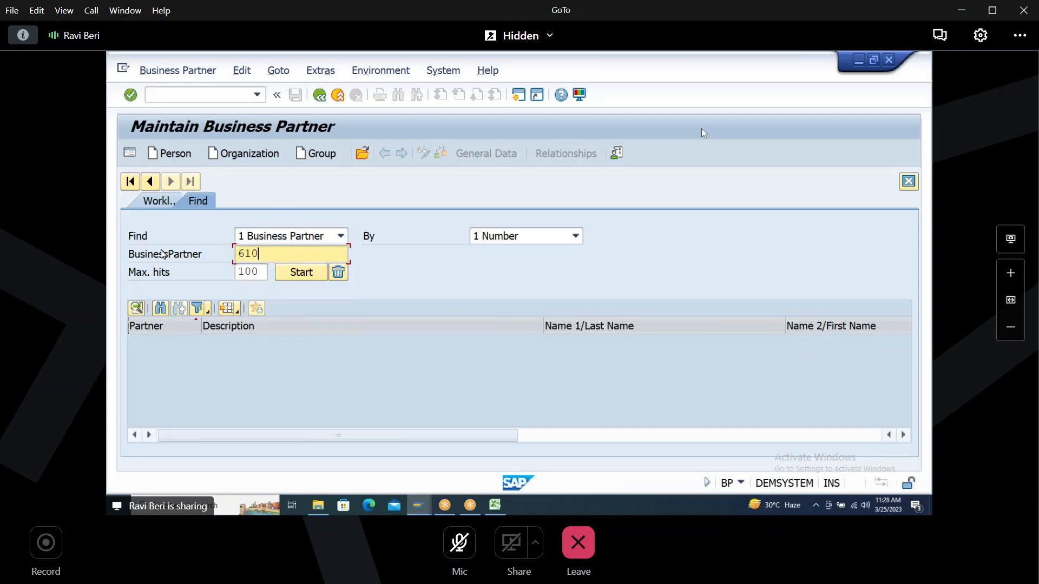
text(709)
key(Return)
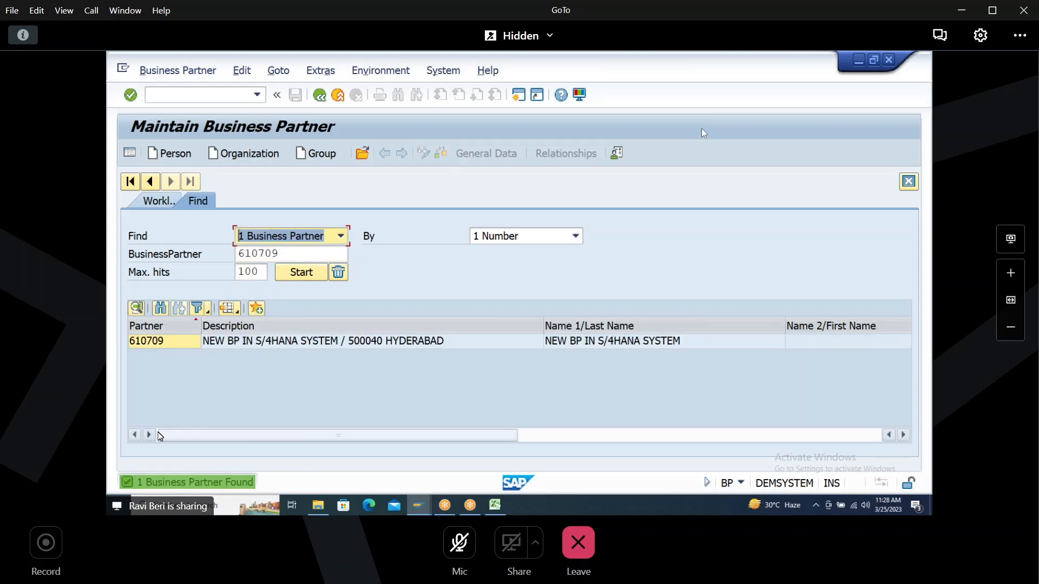
click(190, 342)
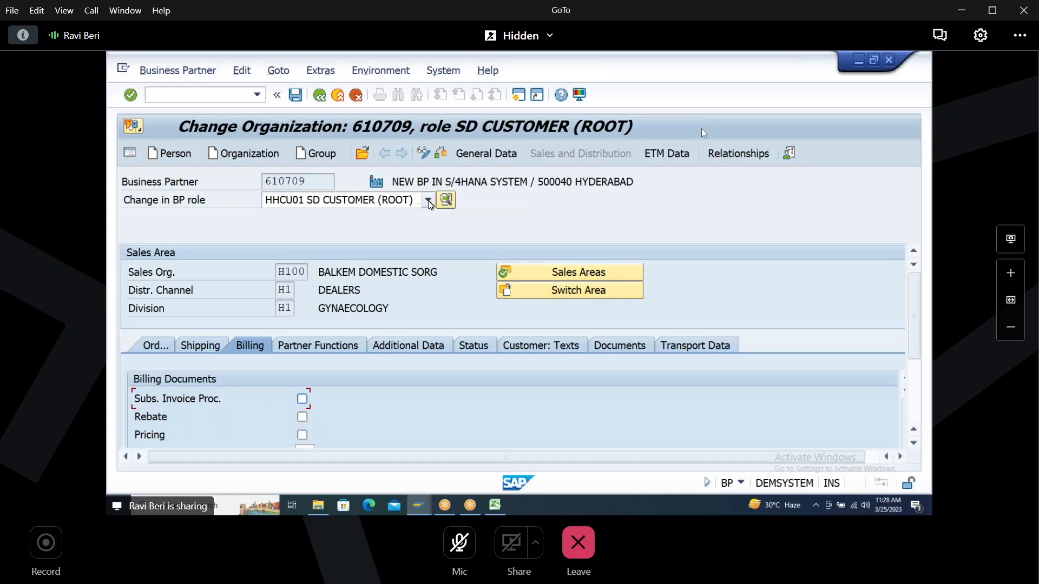
Step: Open the partner's general customer data and compare its customer number with its business partner number
click(495, 155)
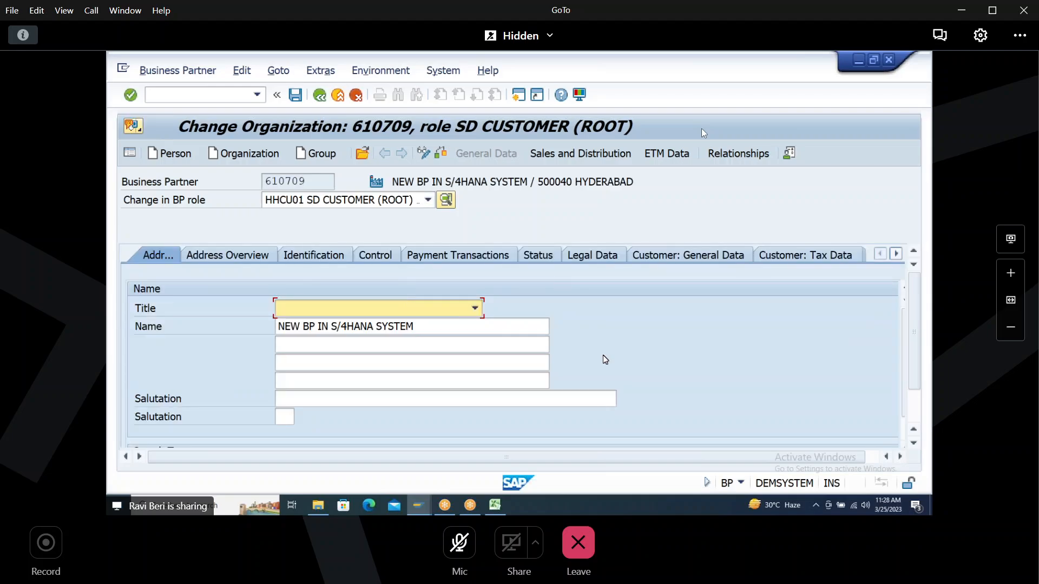
click(692, 255)
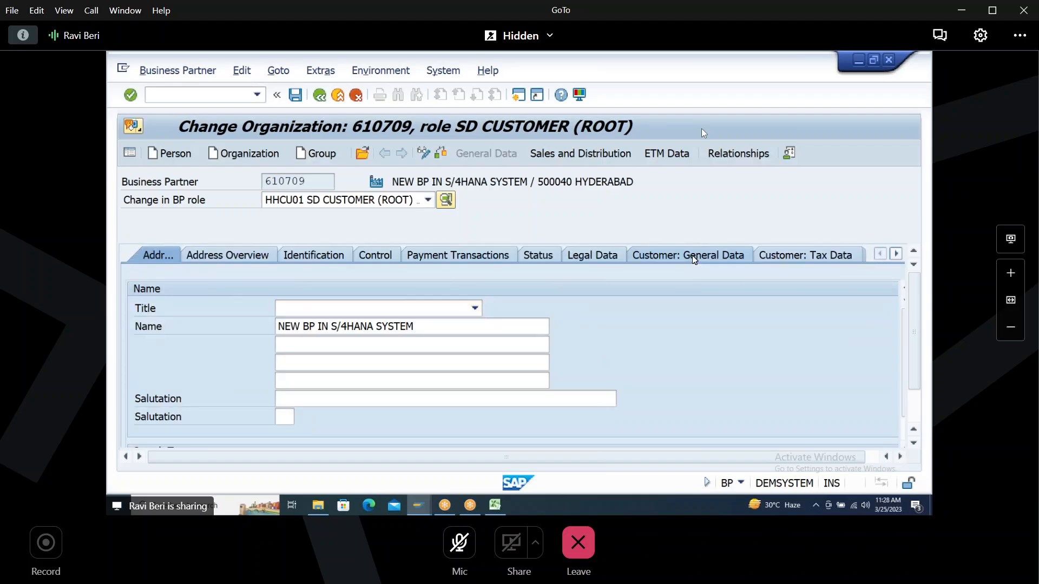
drag(346, 307, 243, 307)
drag(264, 182, 323, 183)
click(345, 308)
drag(345, 308, 297, 308)
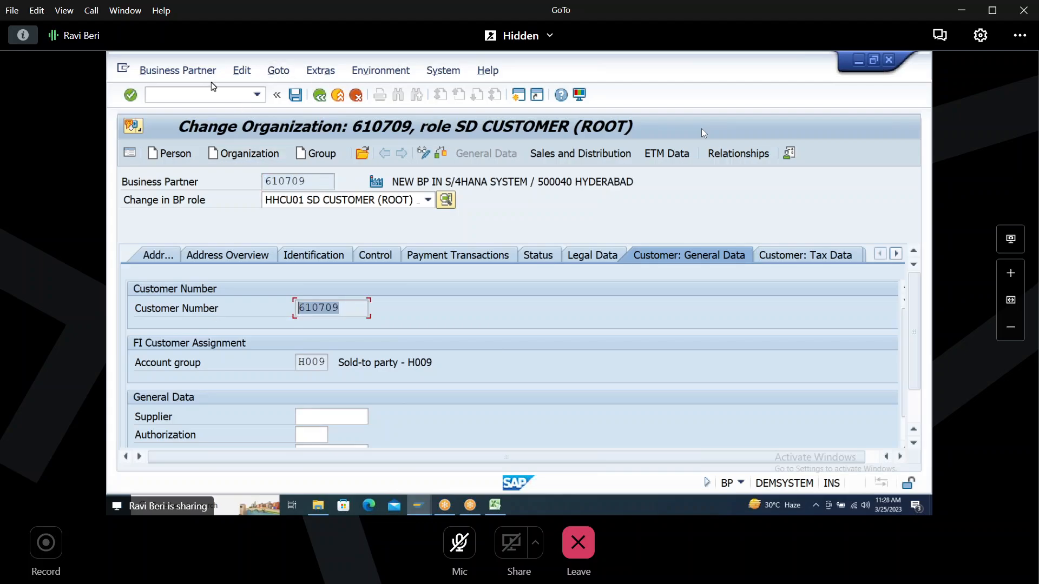
Step: Restart the BP transaction and start creating a new organization
click(202, 95)
text(/N)
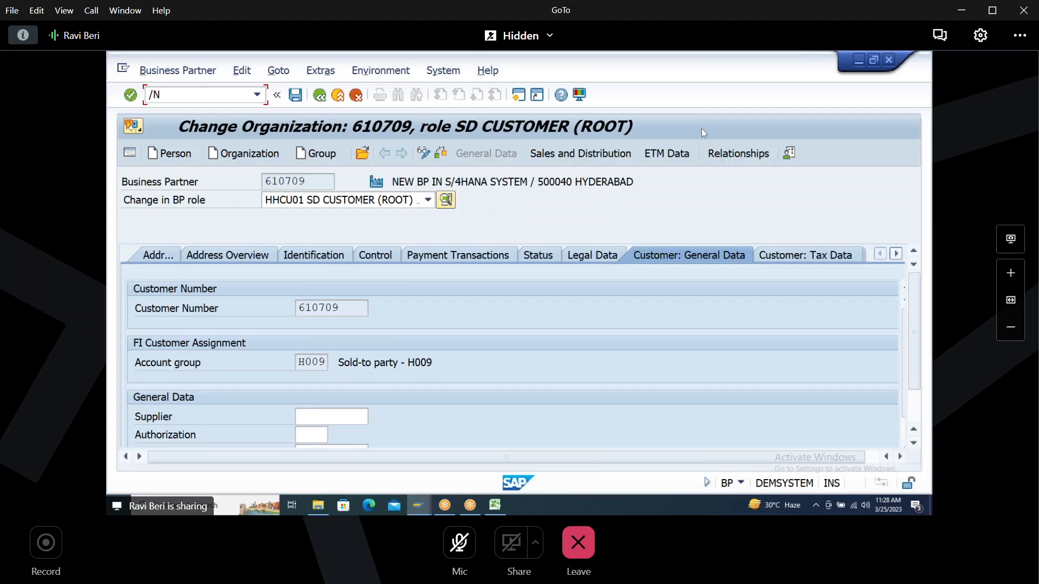
text(BP)
key(Return)
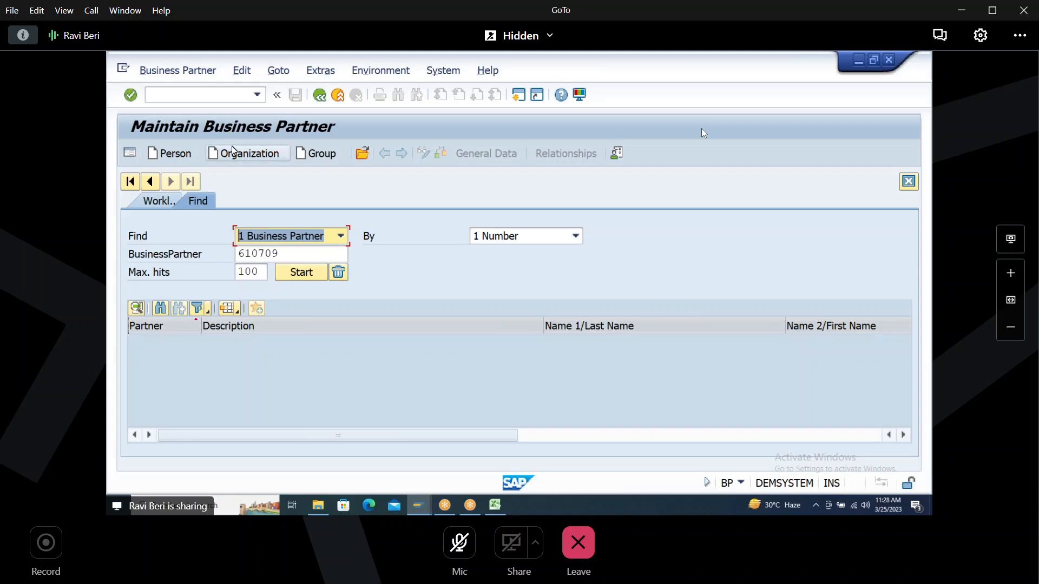
click(236, 156)
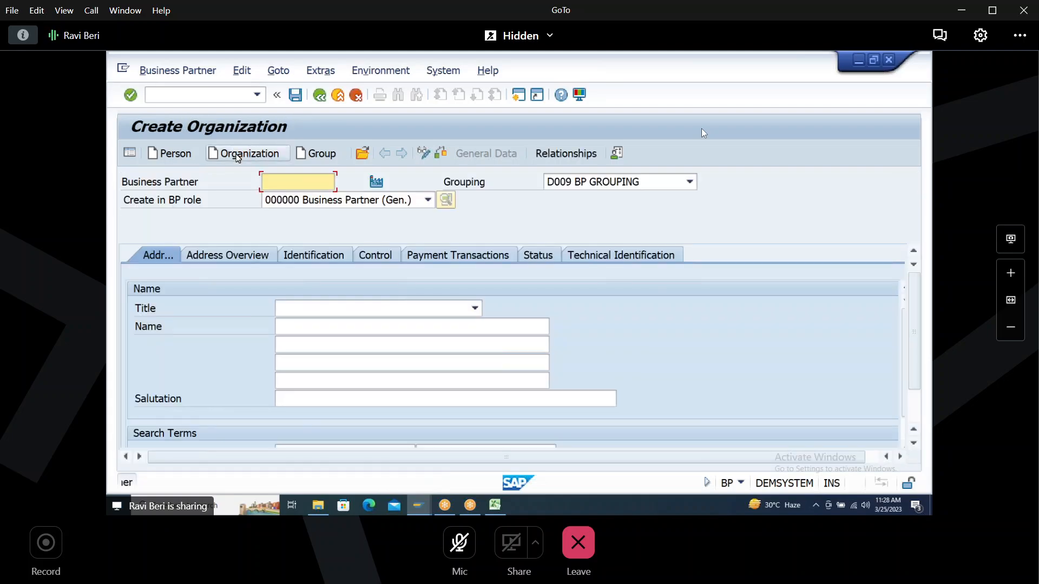
Step: Set the new organization's BP role to HHCU00 FI CUSTOMER and confirm creating it in that role
click(429, 200)
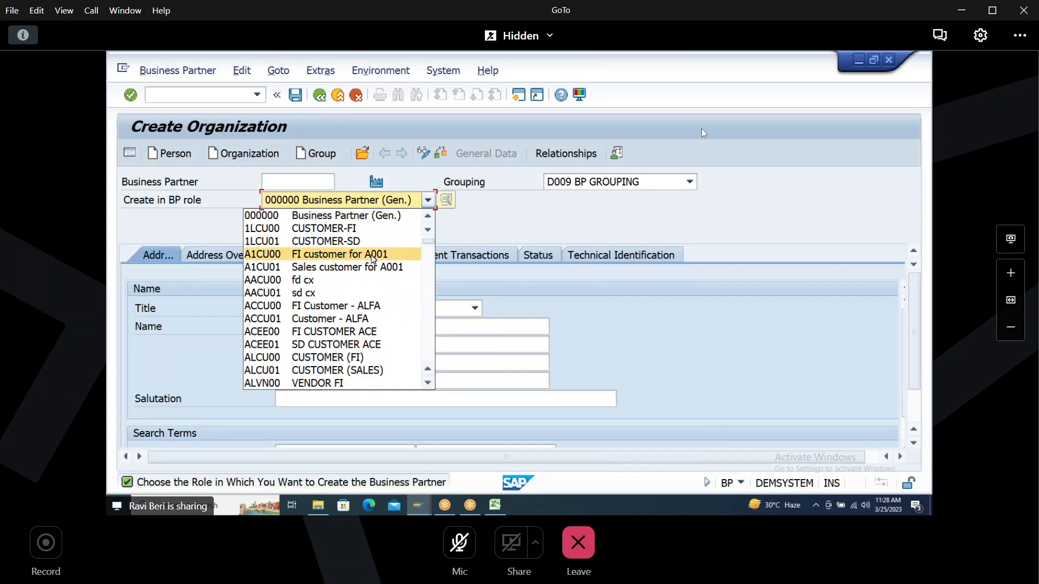
key(h)
key(h)
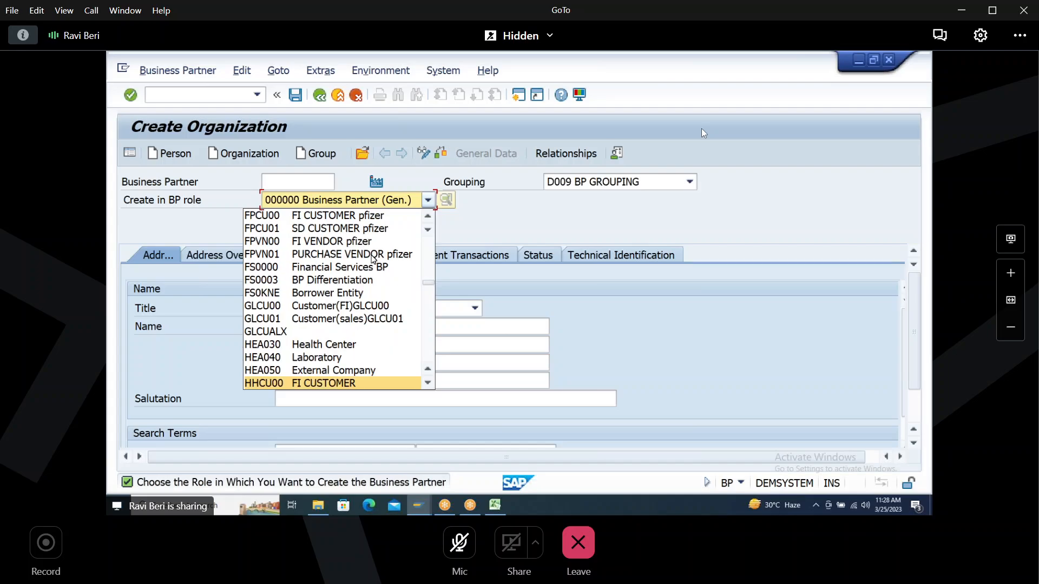
key(Return)
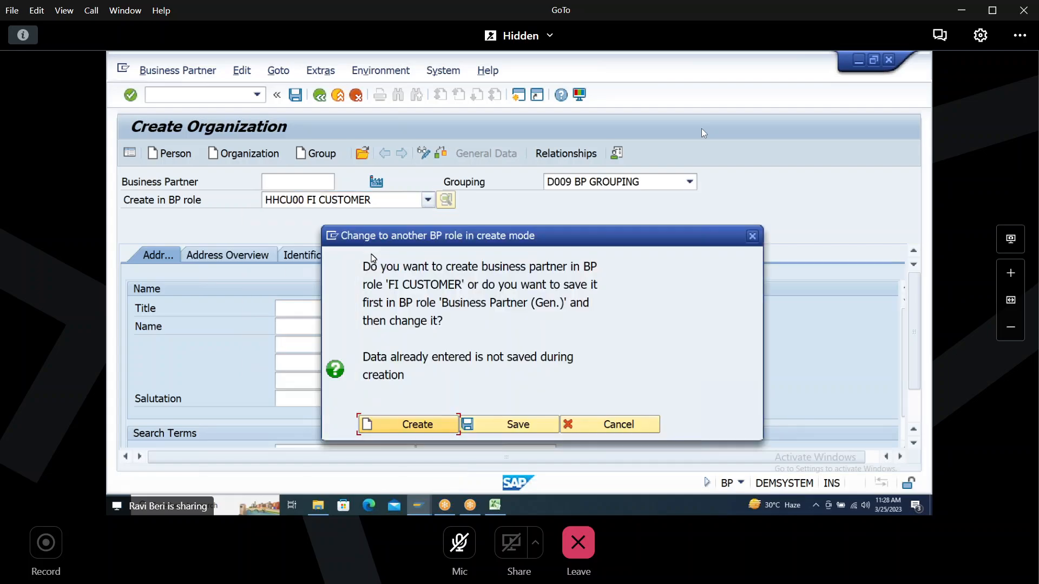
click(420, 425)
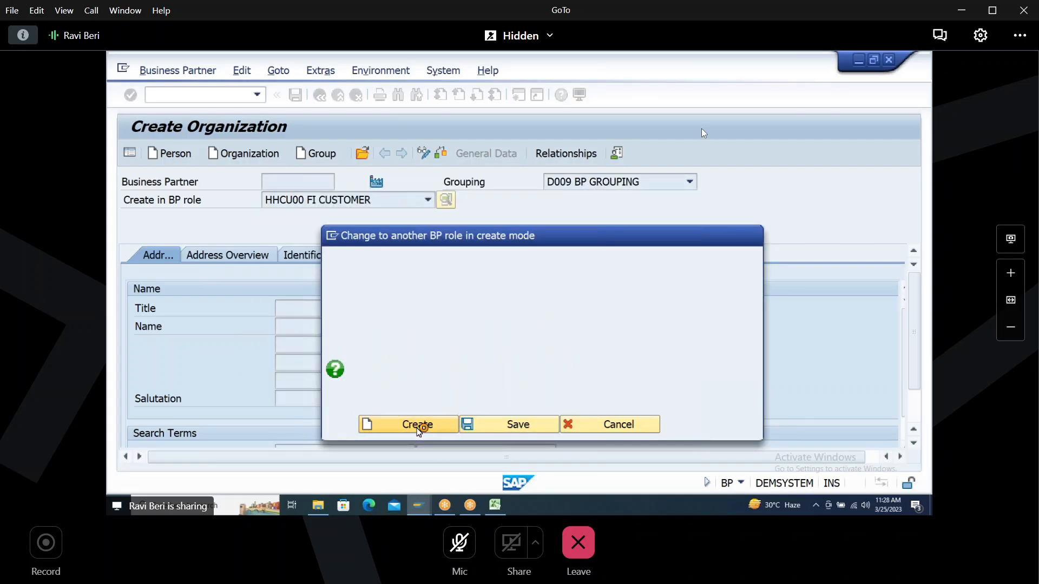
Step: Check the BP number ranges in the Excel worksheet and set the new organization's grouping to B002 BP2 (ROOT)
key(alt+Tab)
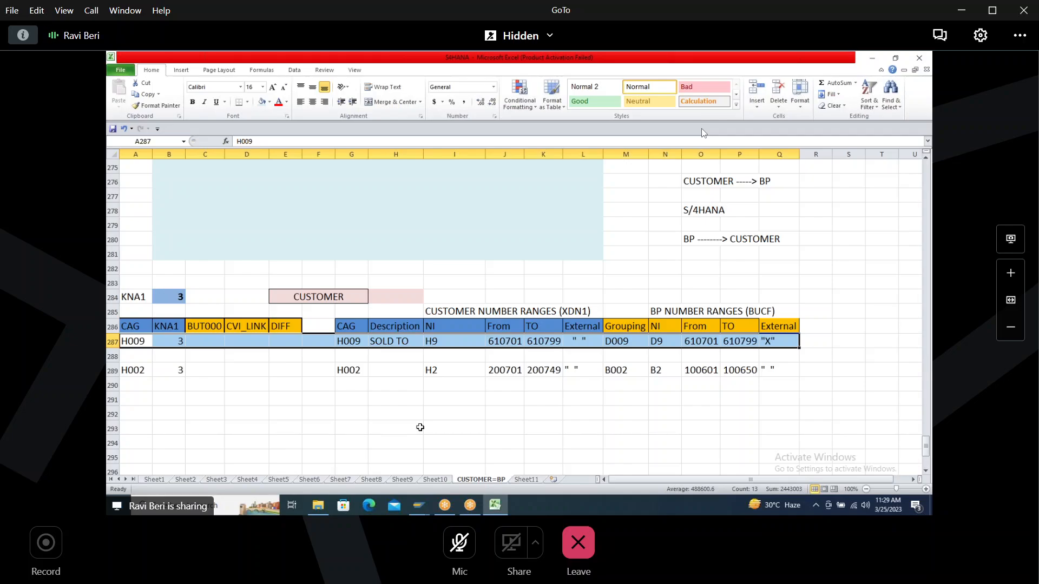
key(alt+Tab)
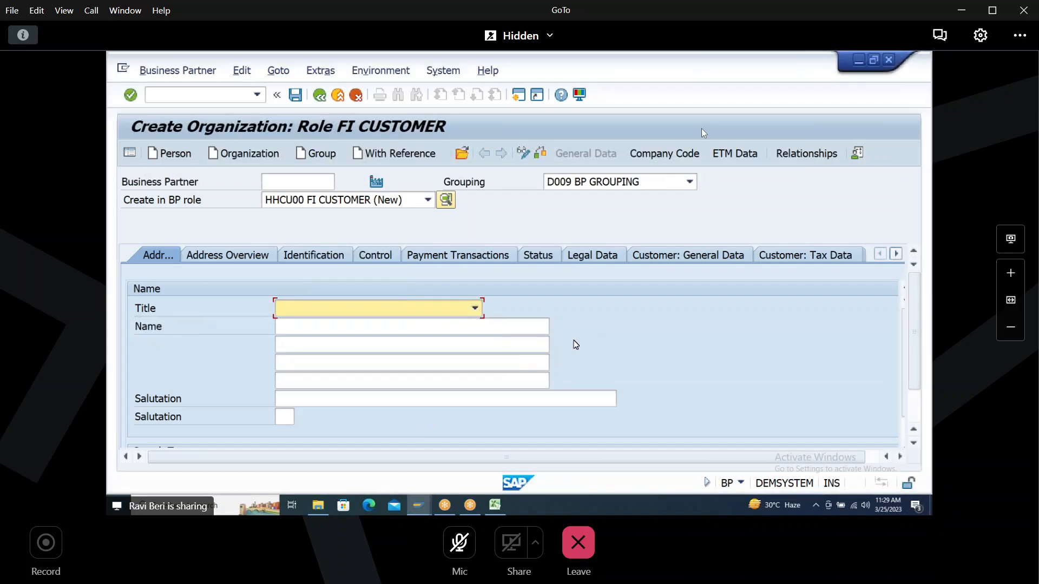
click(689, 182)
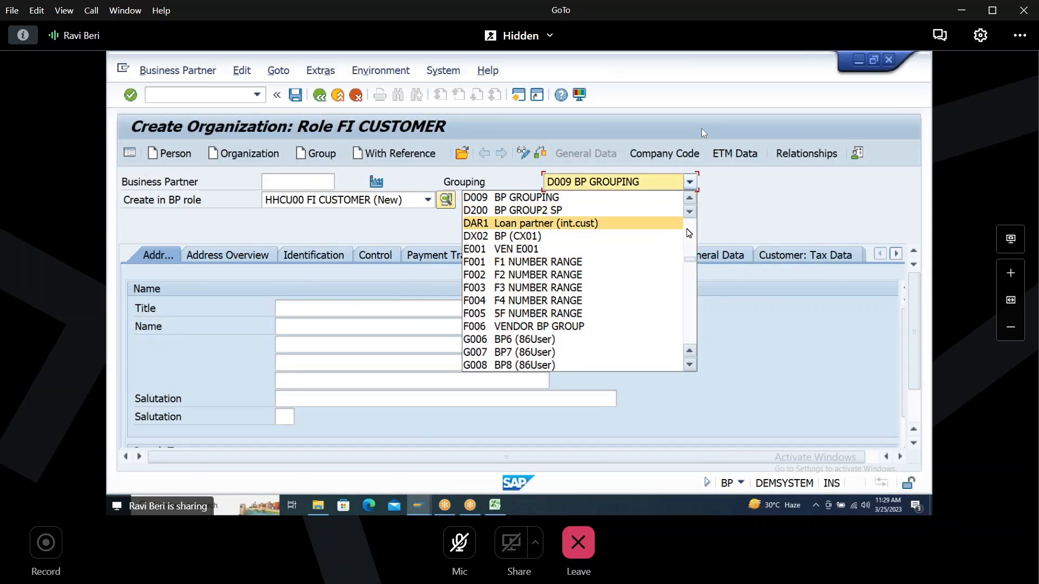
scroll(689, 233, up, 5)
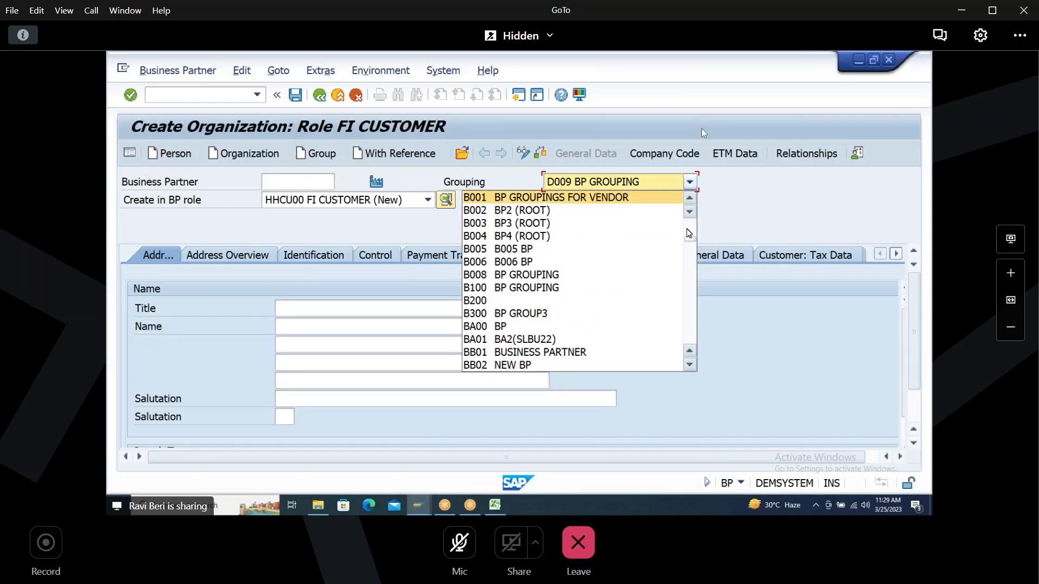
click(518, 211)
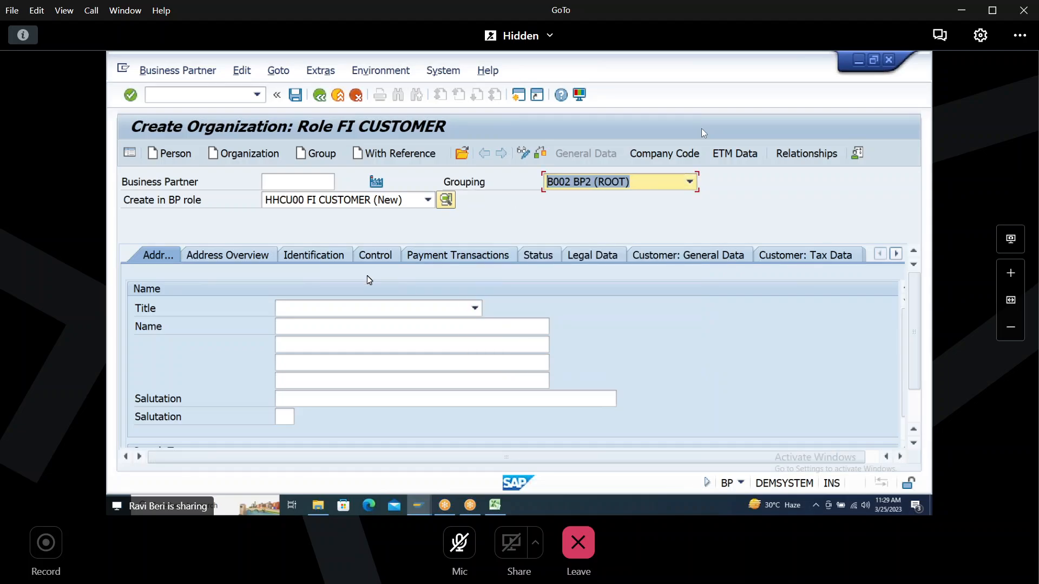
Step: Enter TEST BP2 as the organization's name and set its title to 01 Mr
click(297, 326)
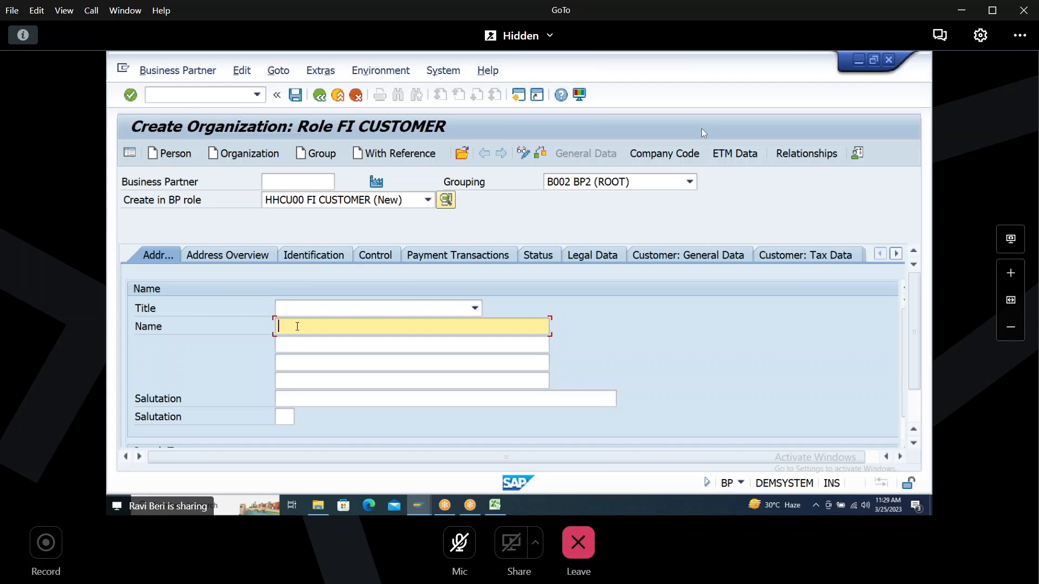
text(TEST BP2)
key(Tab)
click(335, 309)
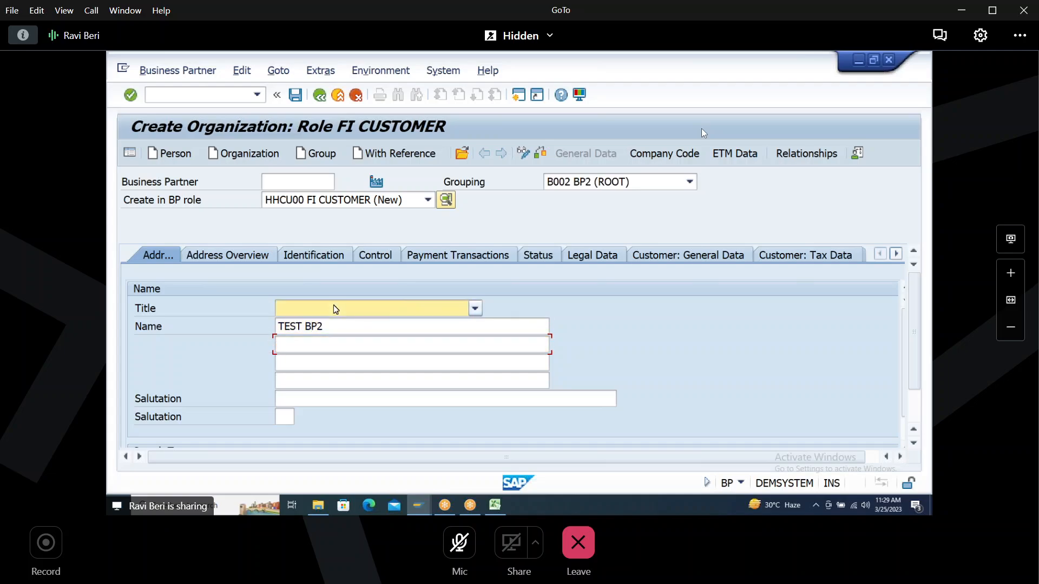
click(336, 309)
click(299, 380)
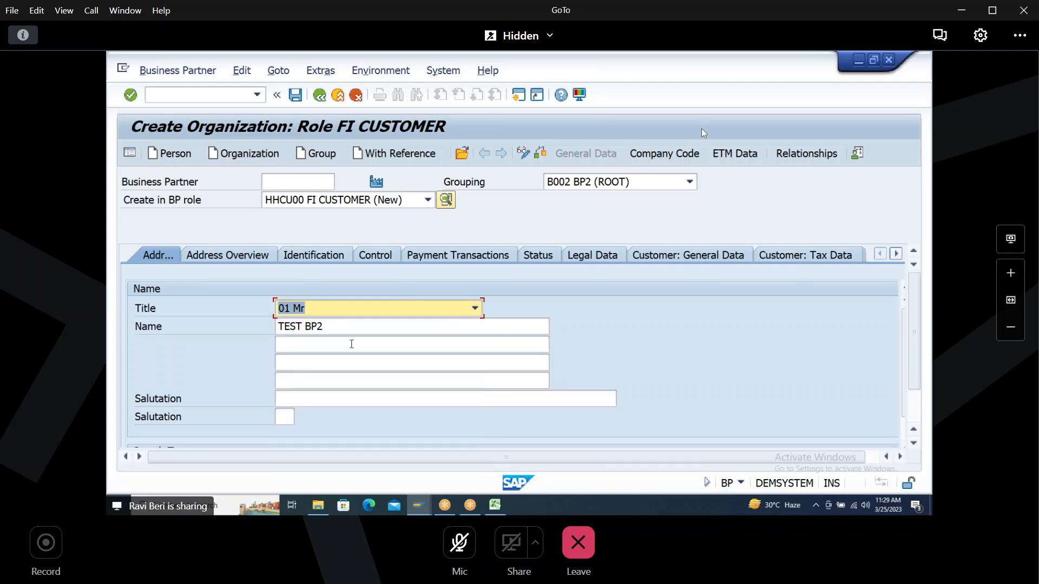
Step: Enter TEST for both search terms
key(Tab)
key(Tab)
key(Tab)
key(Tab)
key(Tab)
key(Tab)
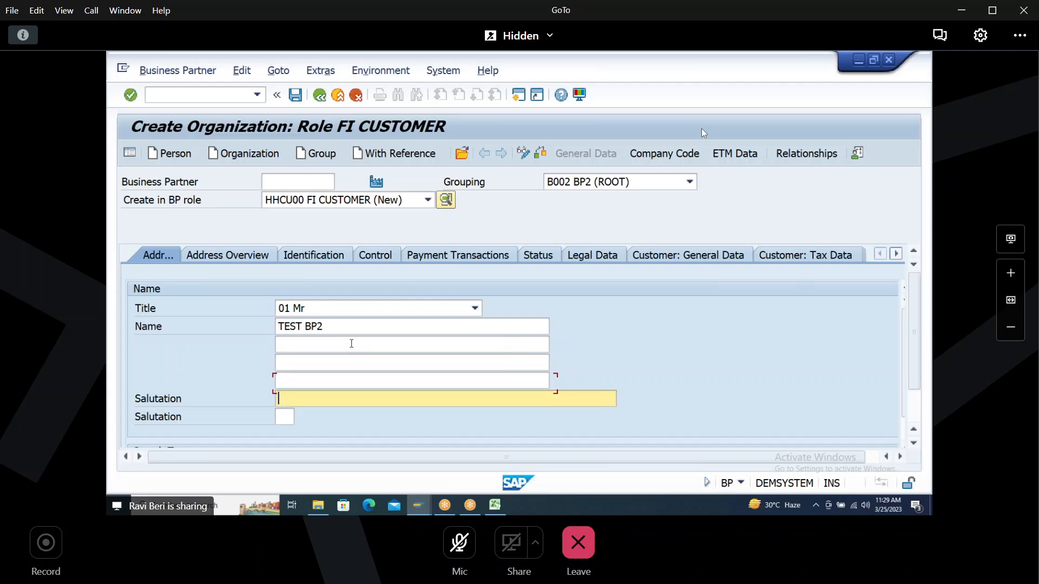
key(Tab)
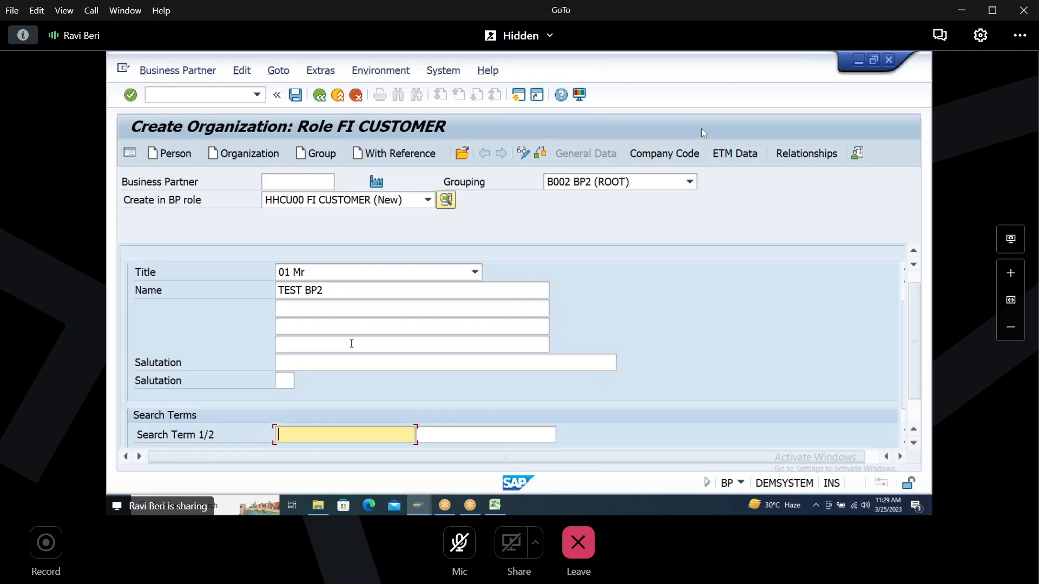
text(TEST)
key(Tab)
text(TES)
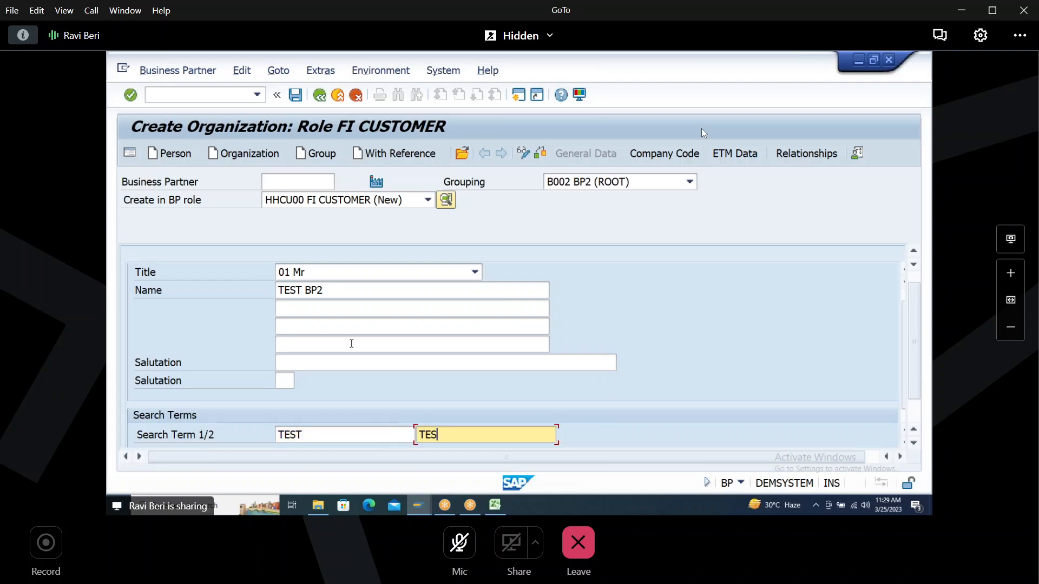
text(T)
Step: Enter the organization's street and house number in the standard address
key(Tab)
key(Tab)
key(Tab)
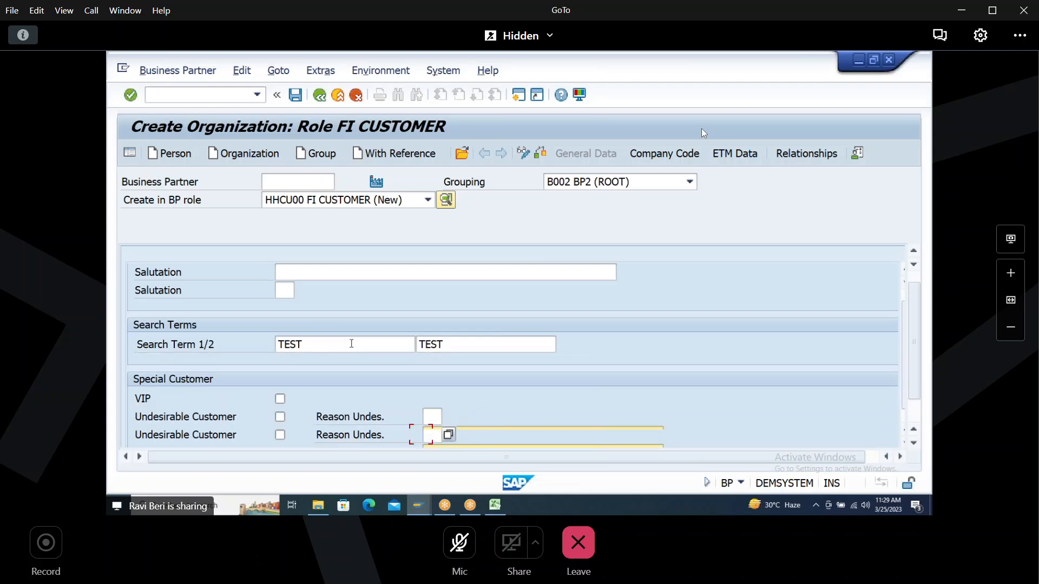
key(Tab)
key(Tab)
key(Tab)
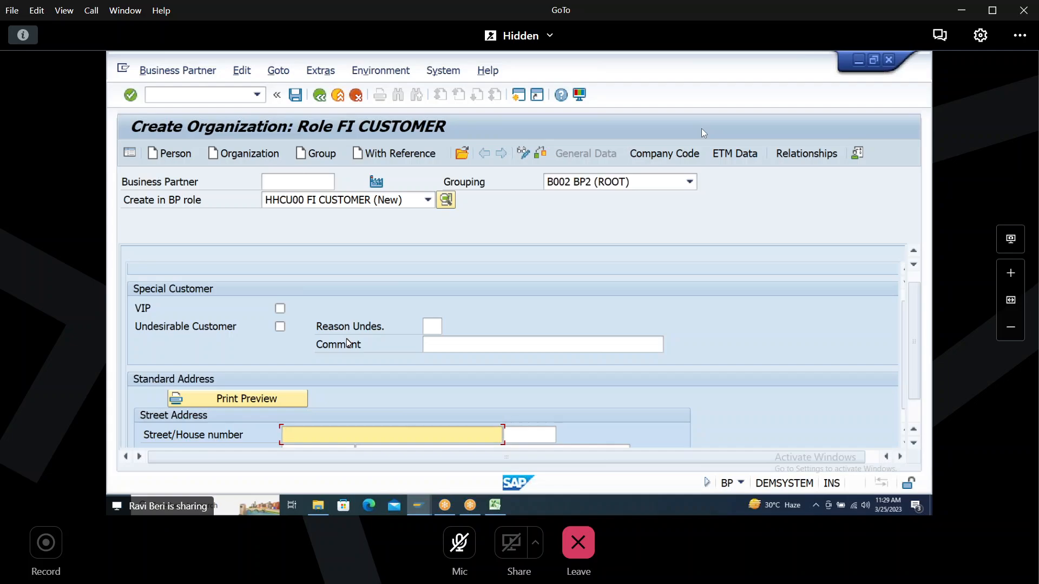
text(H)
key(BackSpace)
text(AMEERPET)
key(Tab)
text(1)
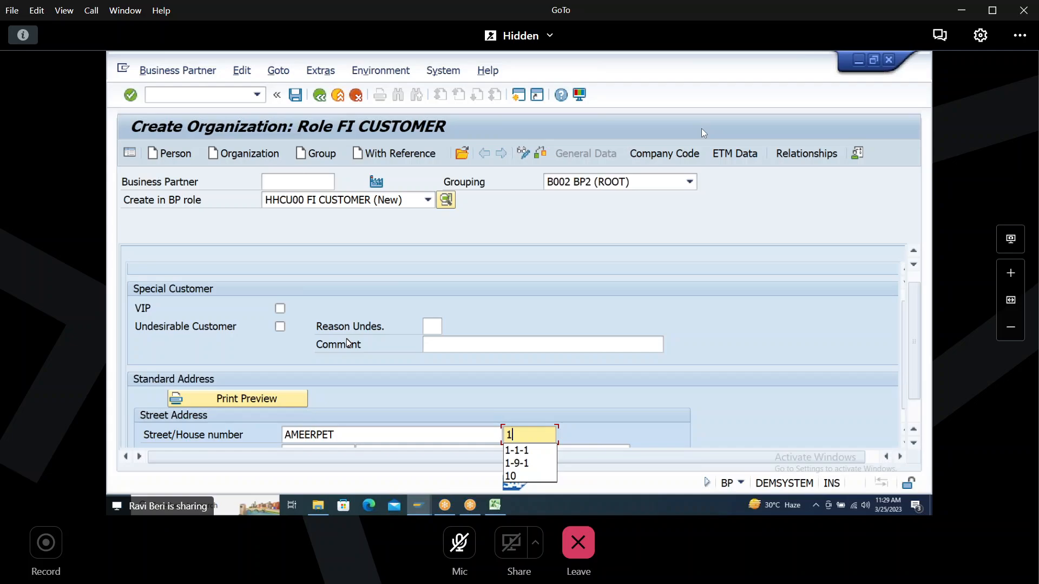
key(Down)
key(Return)
Step: Complete the street address with the postal code and city, country IN and region 01
key(Tab)
text(5)
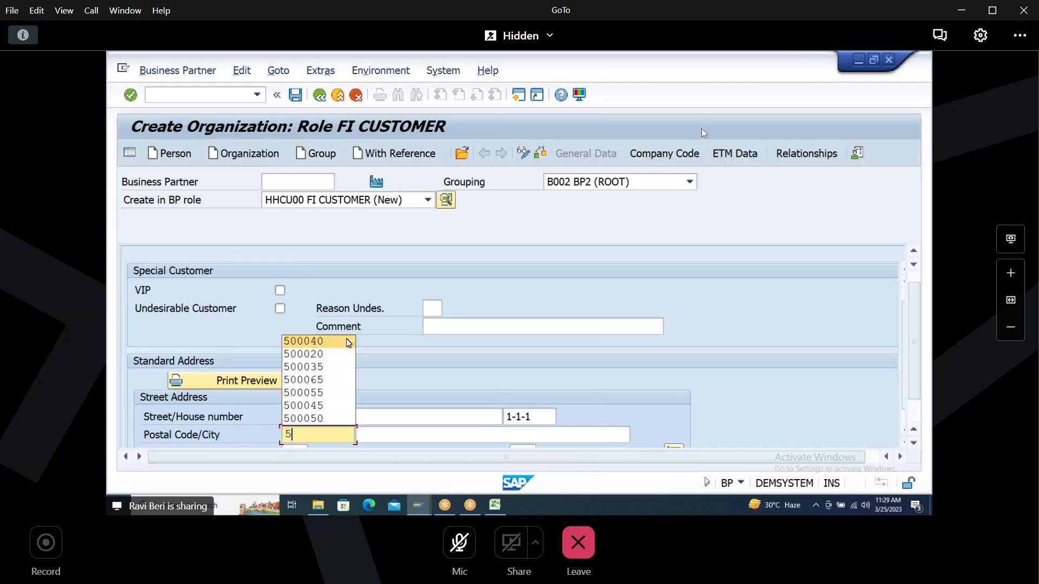
key(Down)
key(Down)
key(Return)
key(Tab)
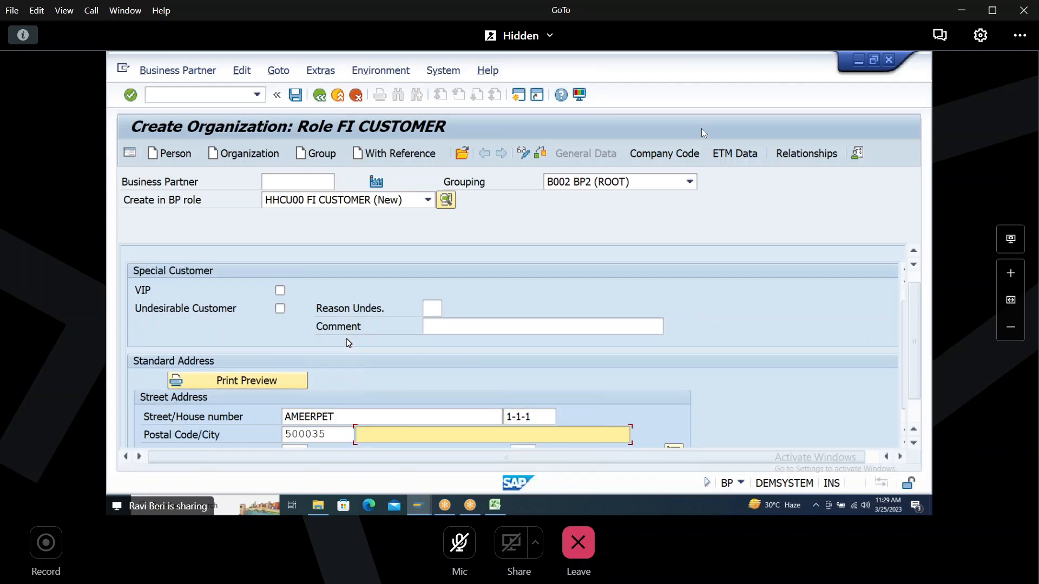
text(HYDERA)
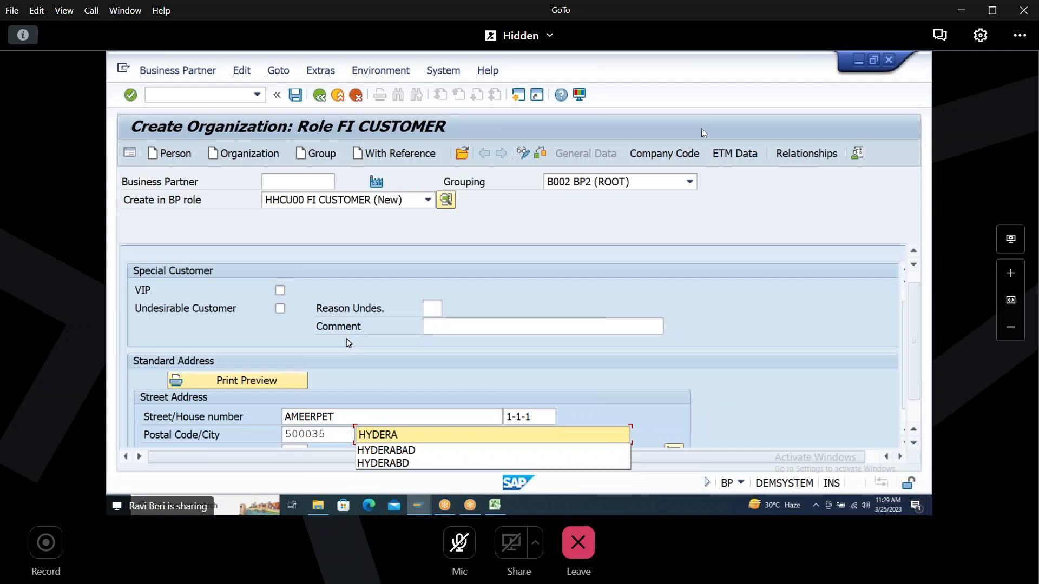
key(Down)
key(Return)
key(Tab)
text(IN)
key(Tab)
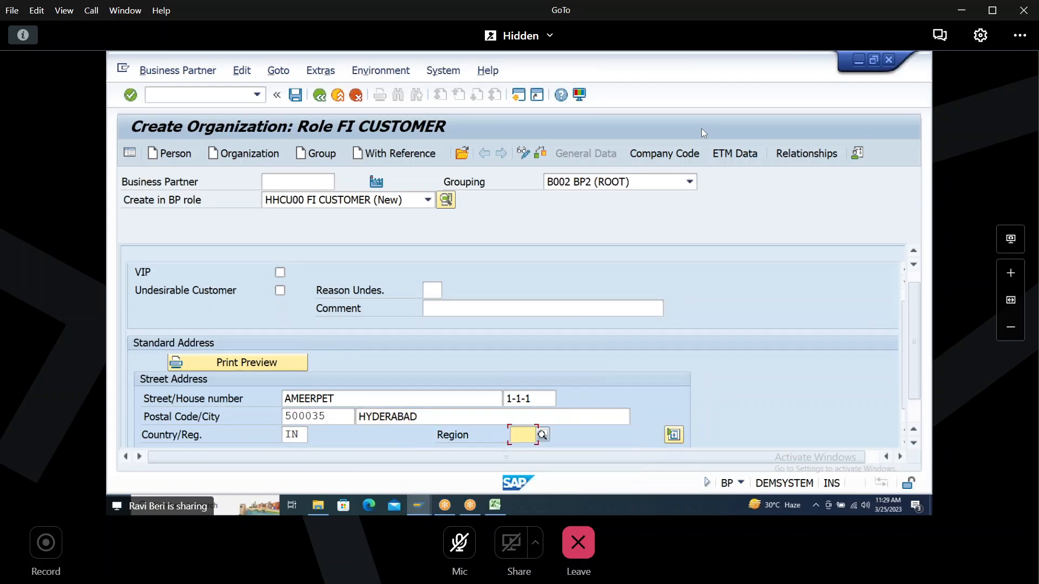
text(01)
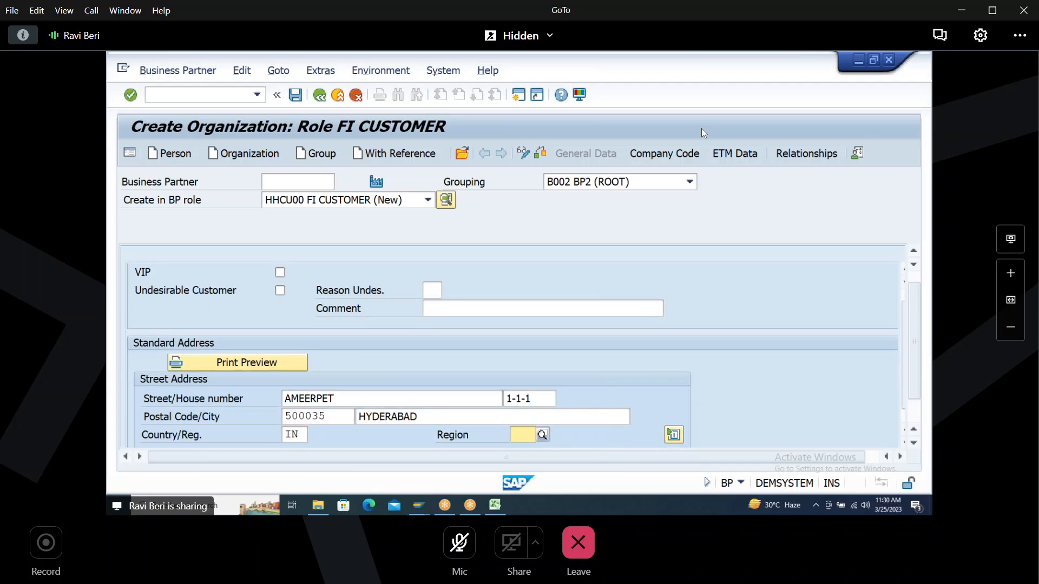
key(Tab)
key(Tab)
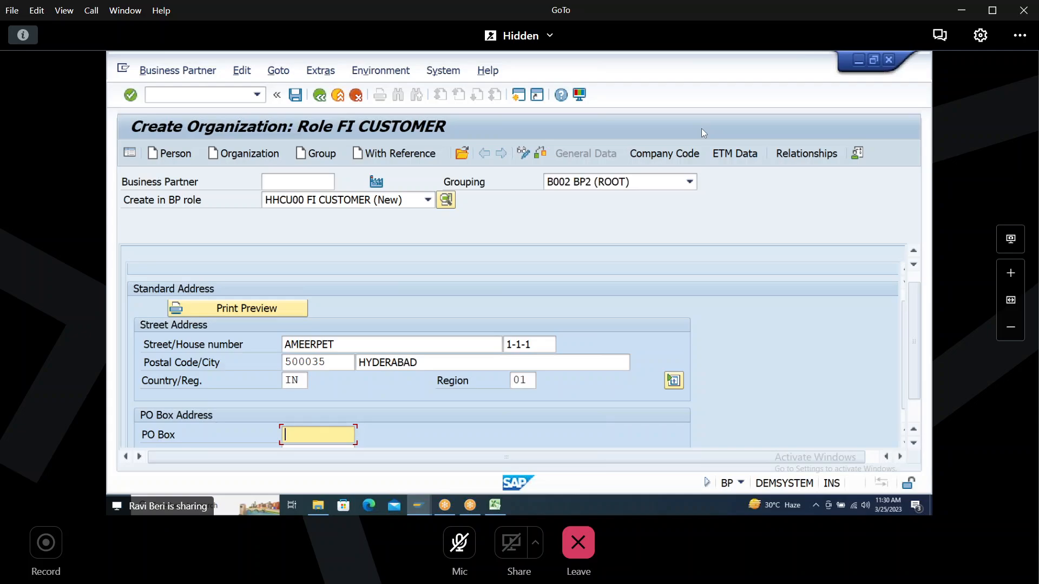
Step: Set the organization's communication language to EN English and leave the remaining communication fields empty
key(Tab)
key(Tab)
key(Tab)
key(Tab)
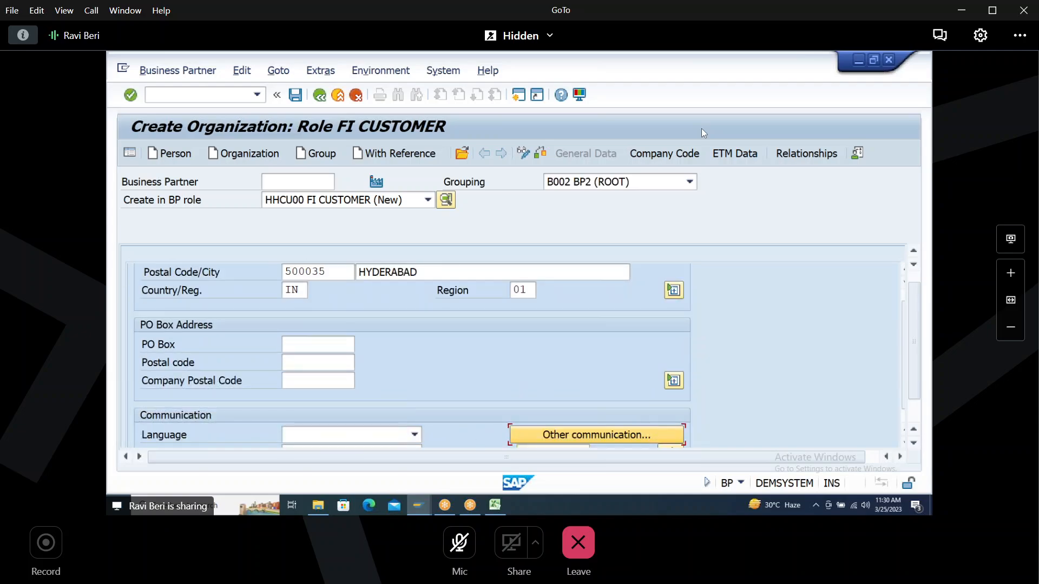
key(shift+Tab)
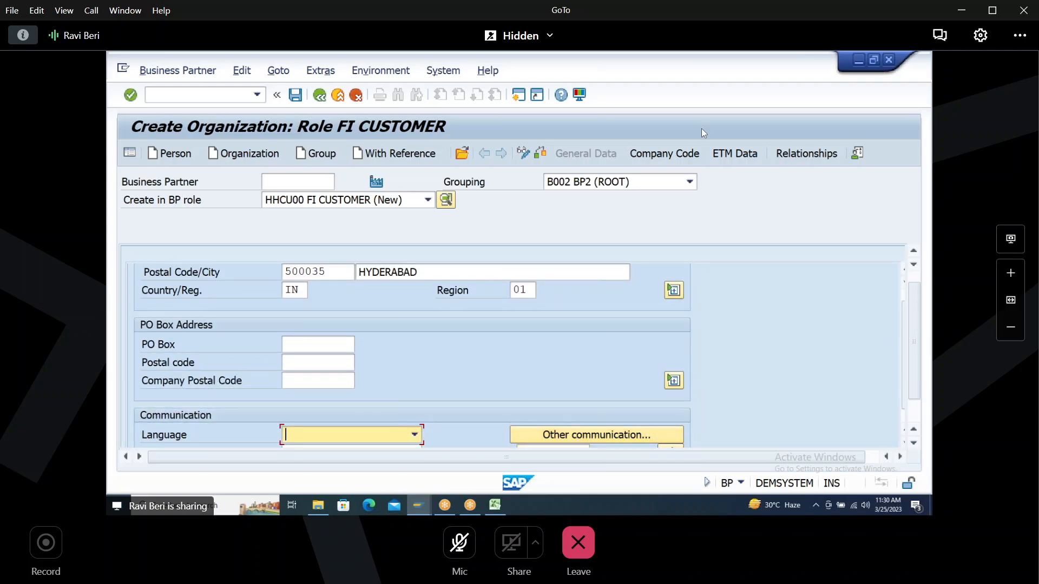
text(EN)
key(Tab)
key(Tab)
key(Tab)
key(Tab)
key(Tab)
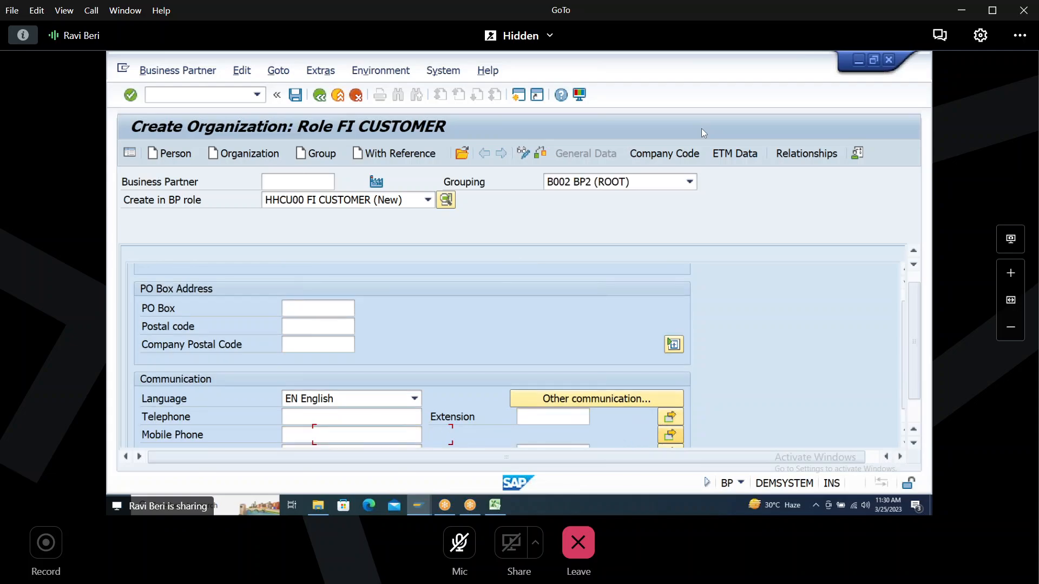
key(Tab)
key(Tab)
key(Tab)
key(Tab)
key(Tab)
key(Tab)
key(Tab)
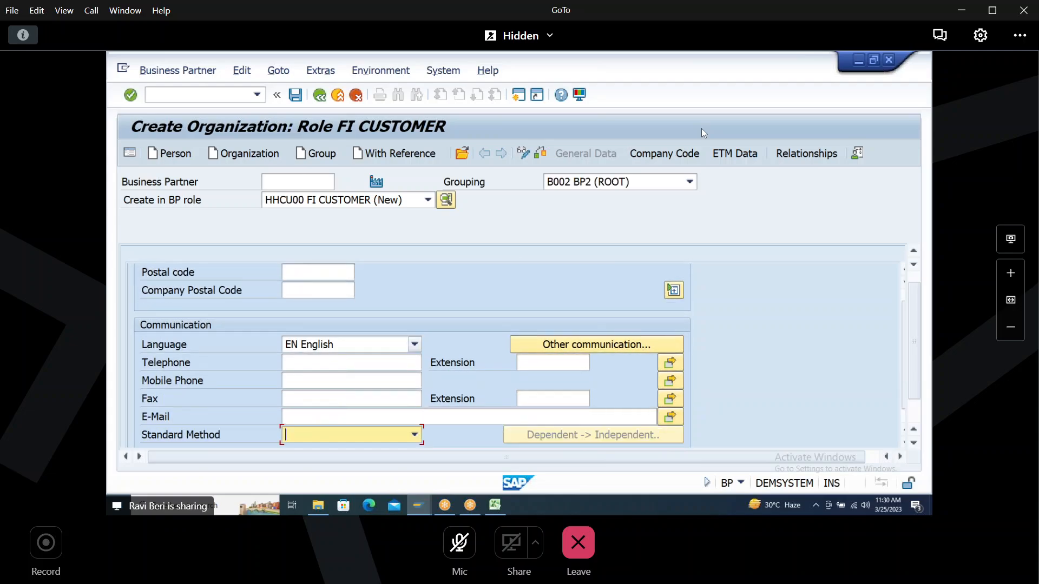
key(Tab)
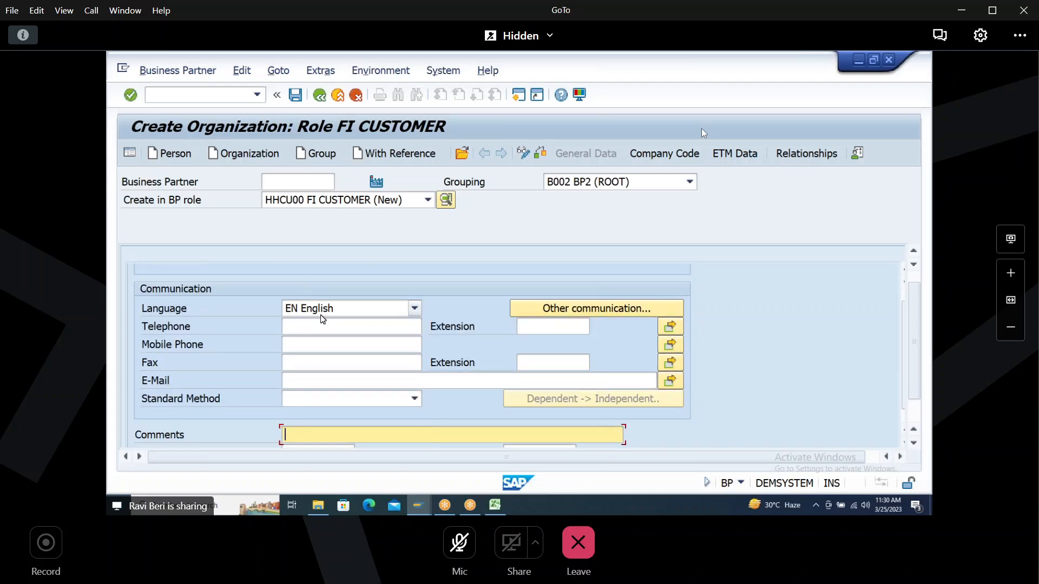
click(311, 381)
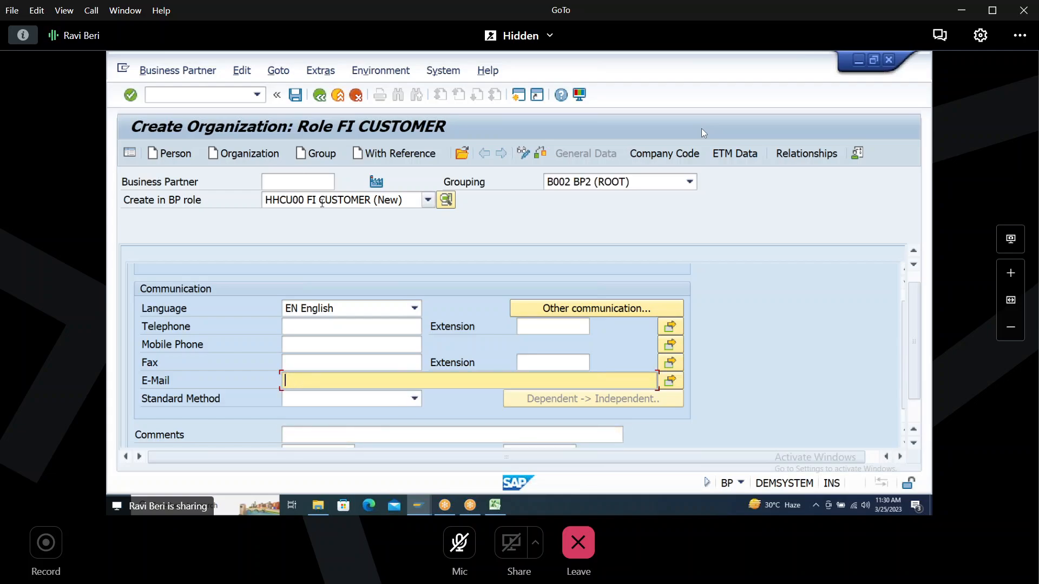
Step: Assign company code H100 in the organization's company code data
click(654, 156)
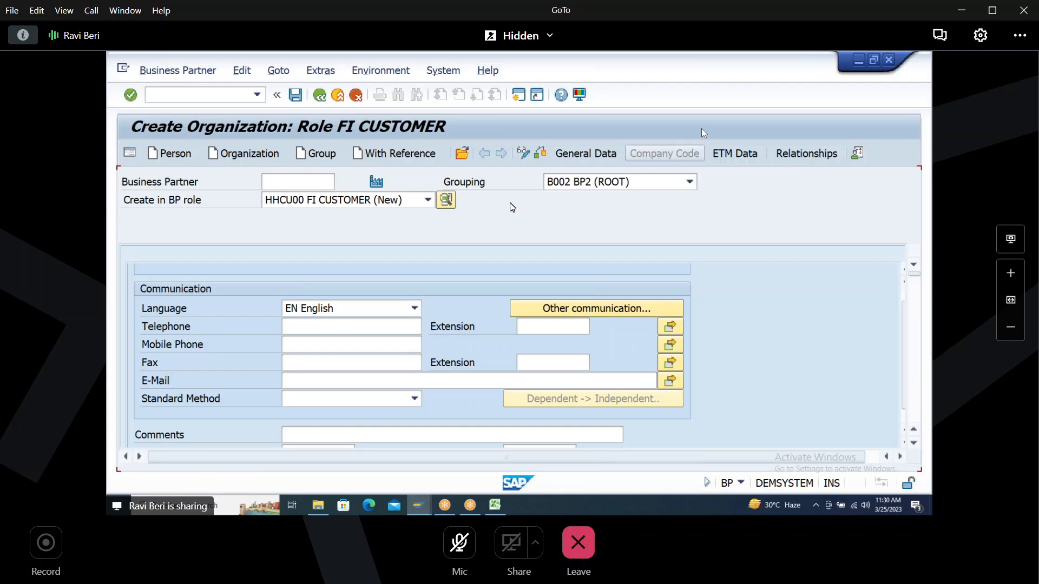
text(H100)
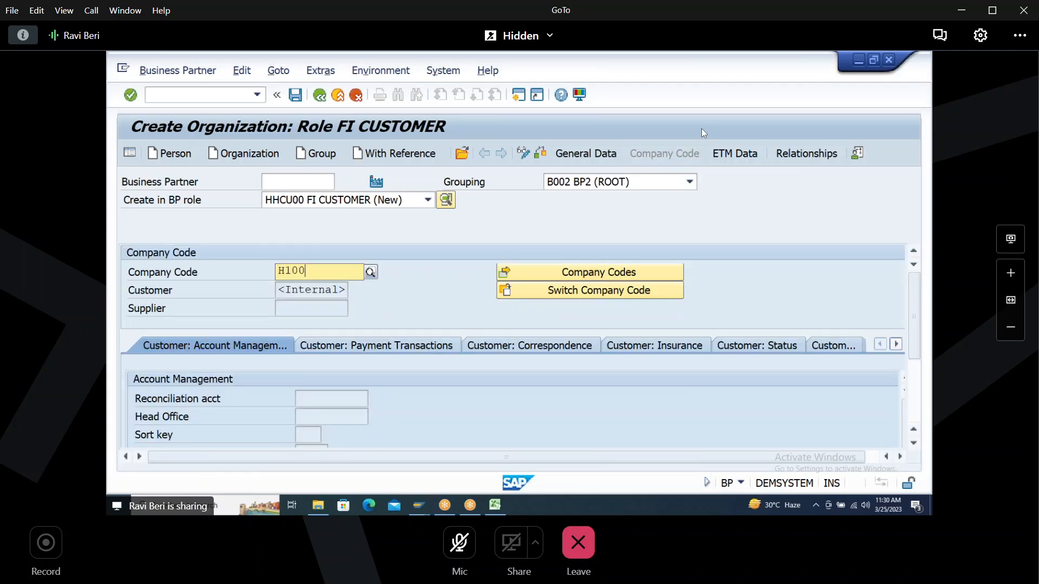
key(Return)
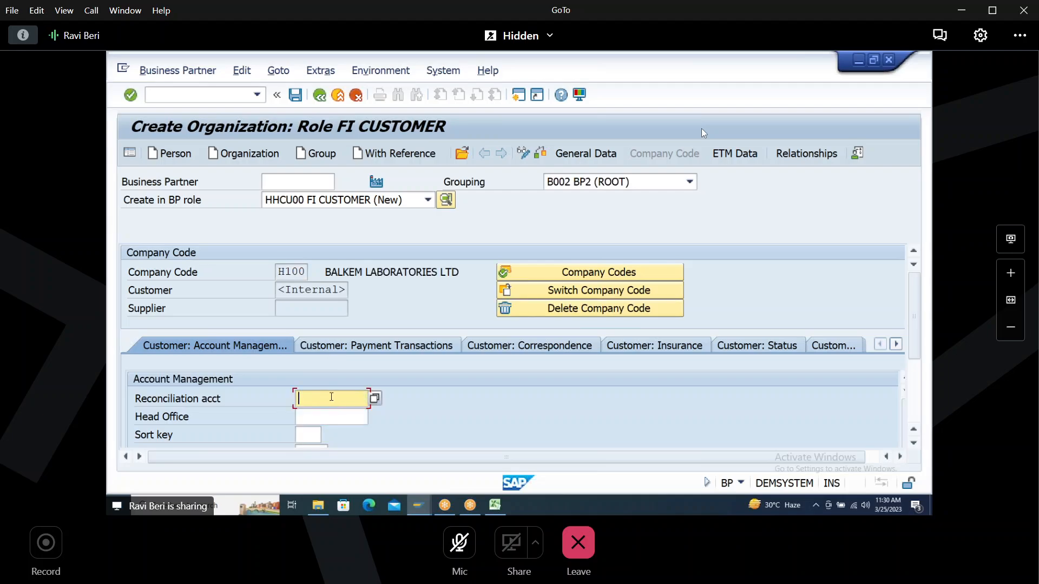
Step: Choose reconciliation account 140000, Customers - Domestic Receivables, and save the business partner
click(375, 398)
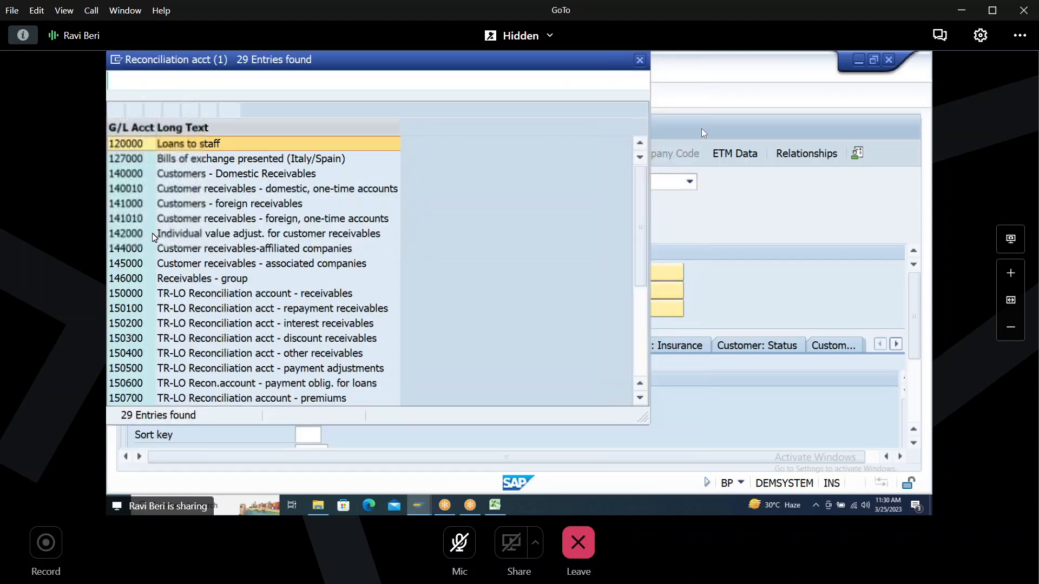
double_click(131, 173)
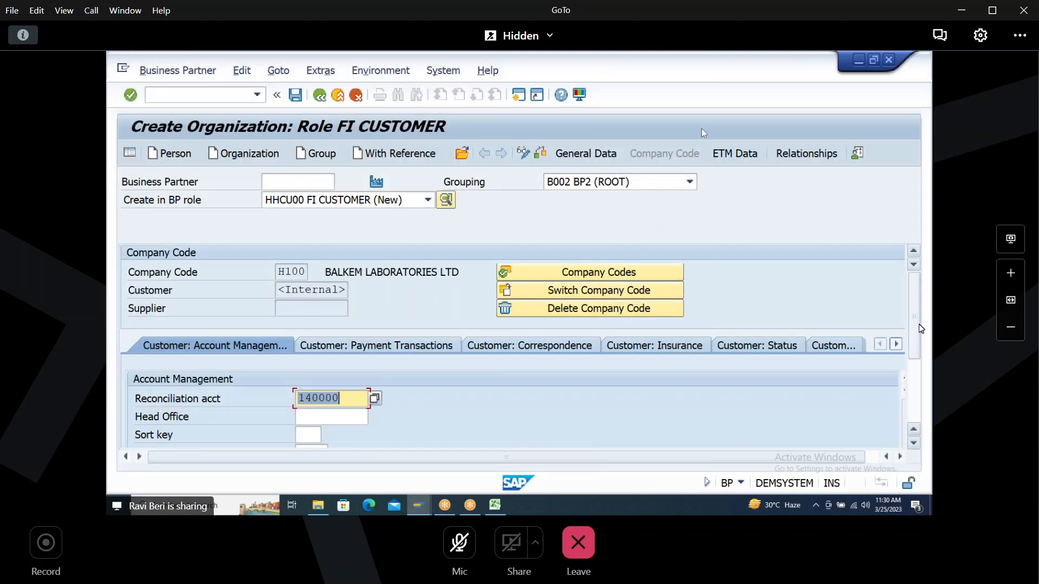
drag(915, 322, 919, 397)
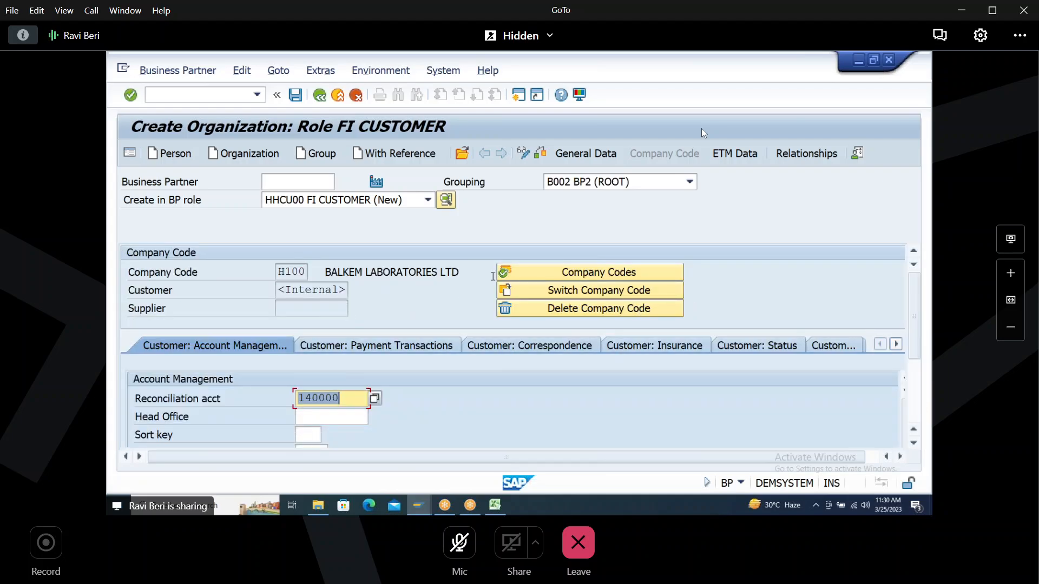
click(298, 95)
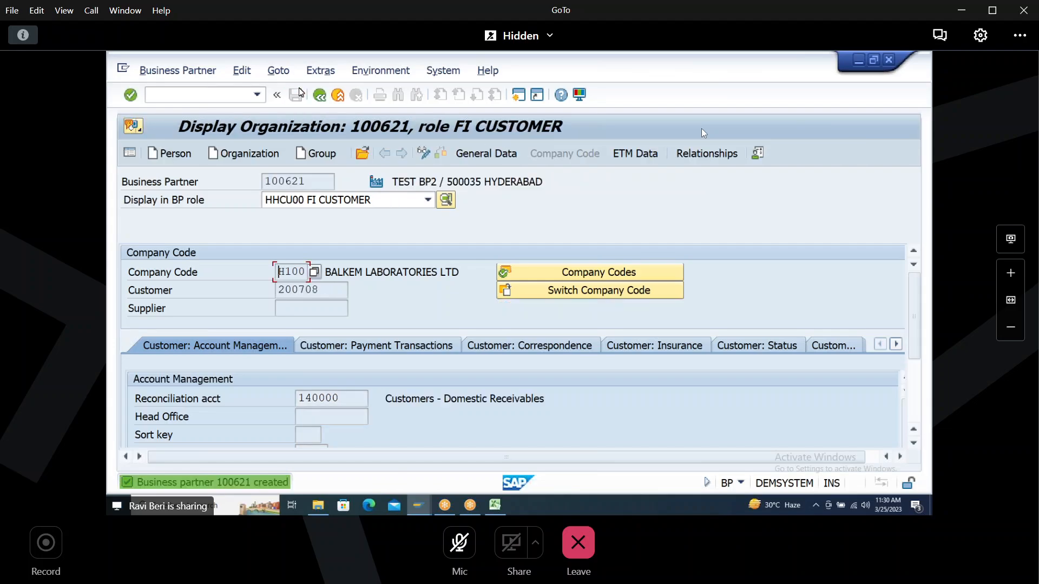
Step: Examine the new business partner's number, open its general data, and consult the number ranges in the Excel worksheet
drag(265, 180, 212, 194)
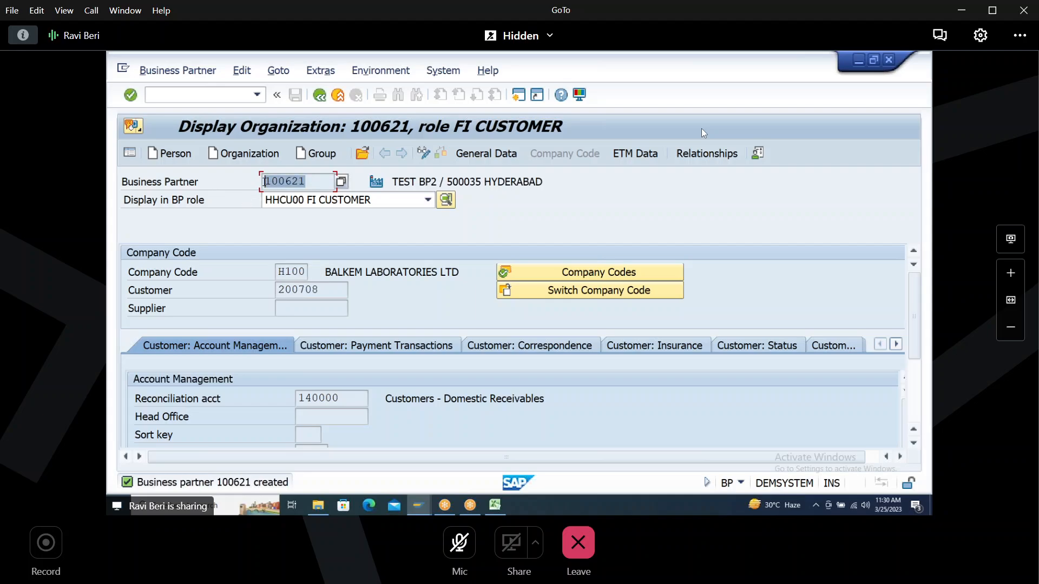
drag(265, 180, 313, 180)
click(485, 153)
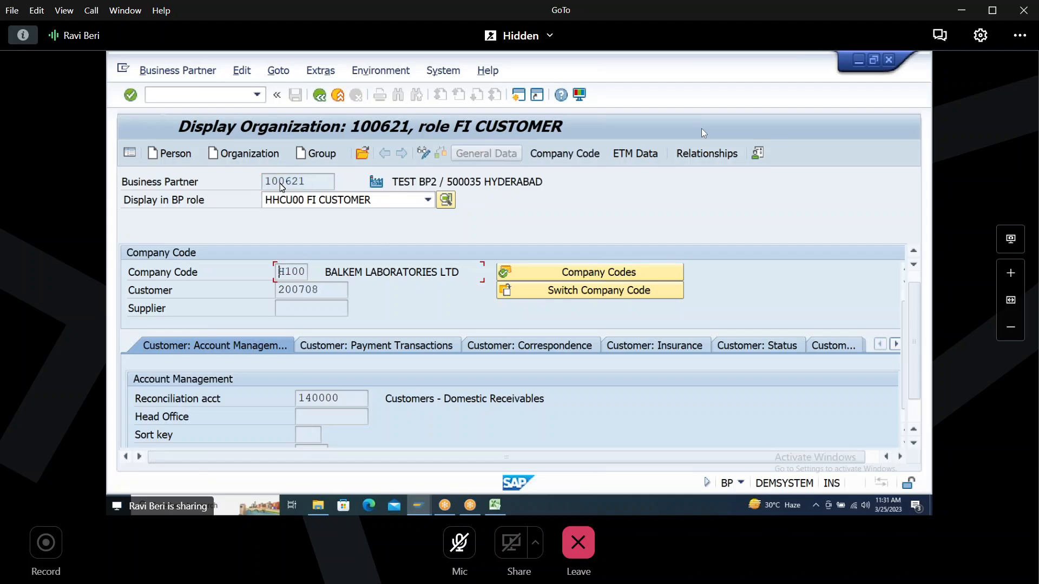
key(alt+Tab)
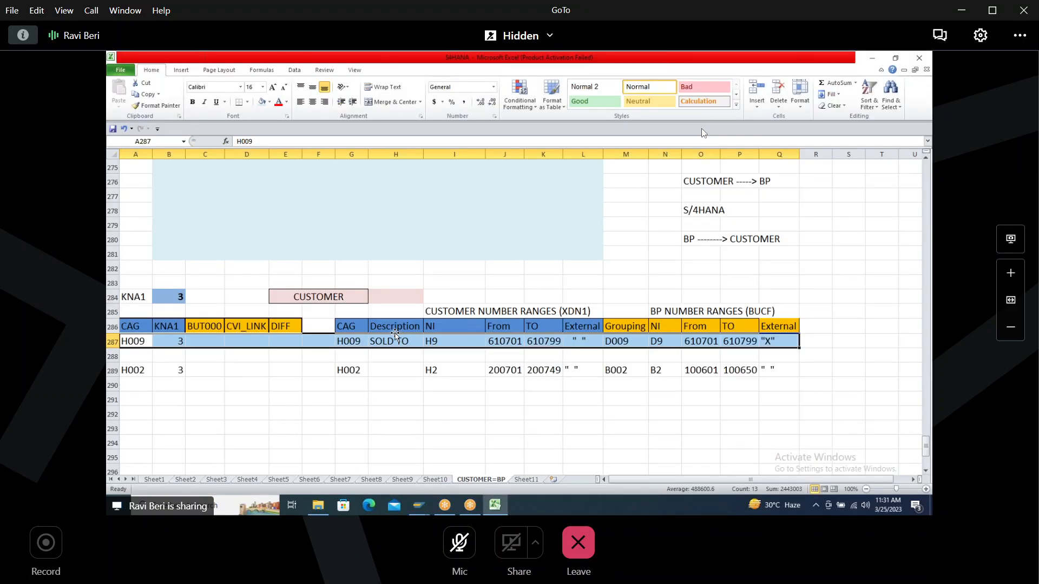
key(alt+Tab)
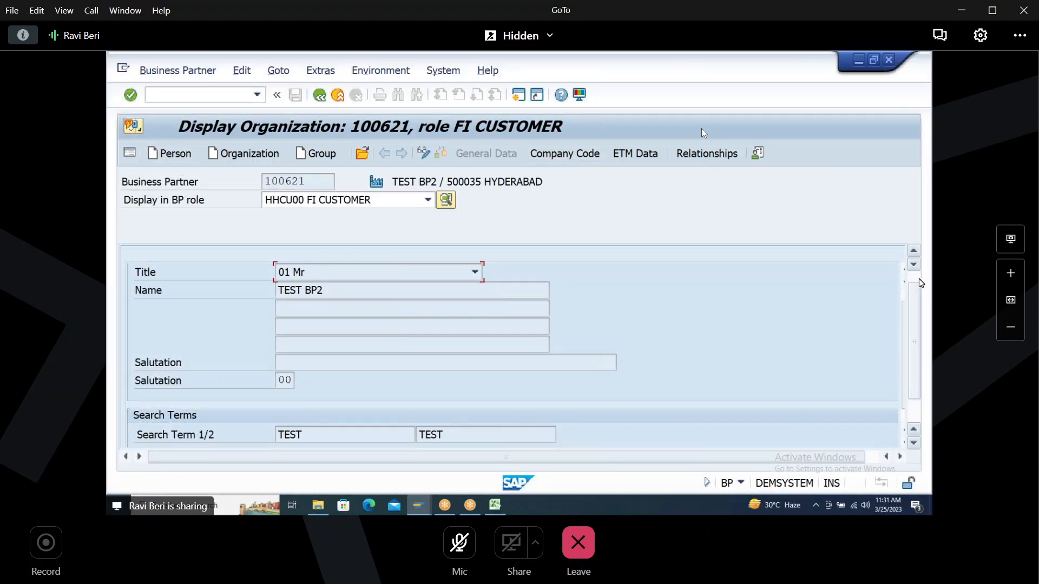
Step: Examine the customer number and account group in the customer general data and compare them with the business partner number
scroll(915, 278, up, 2)
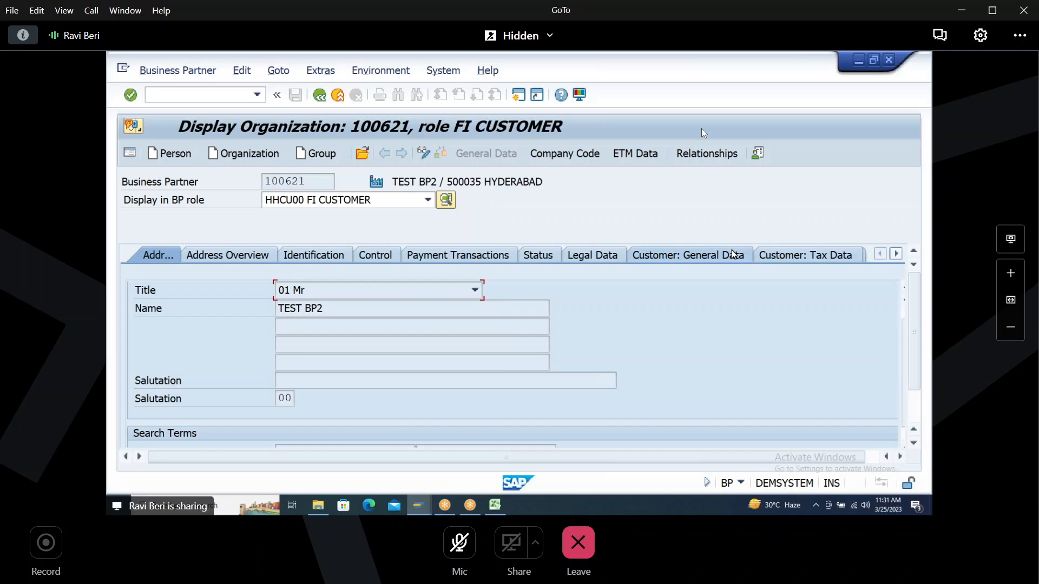
click(681, 255)
drag(297, 307, 361, 306)
drag(298, 308, 349, 308)
drag(298, 308, 367, 374)
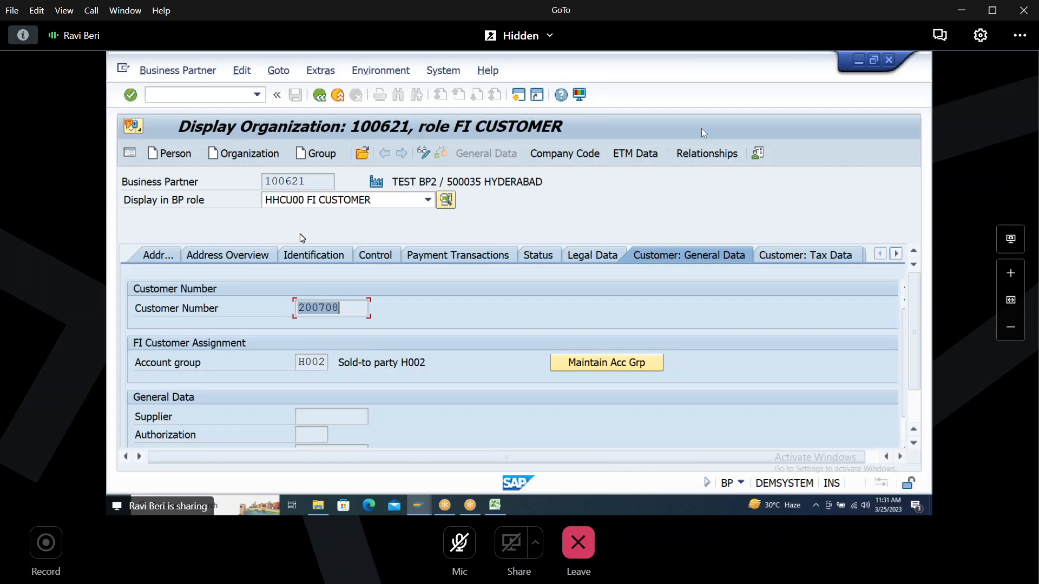
click(309, 181)
double_click(309, 181)
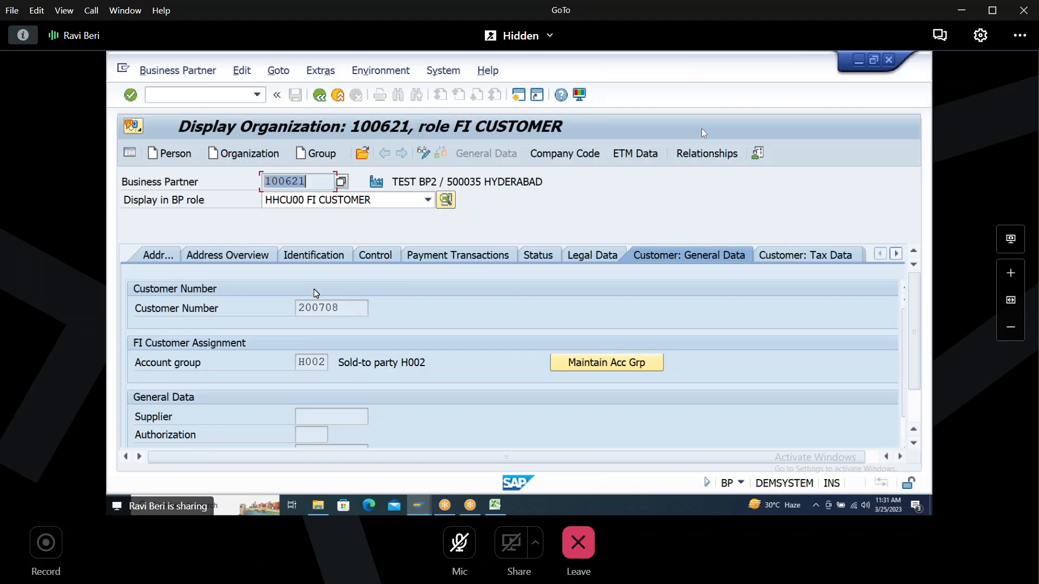
drag(299, 307, 359, 309)
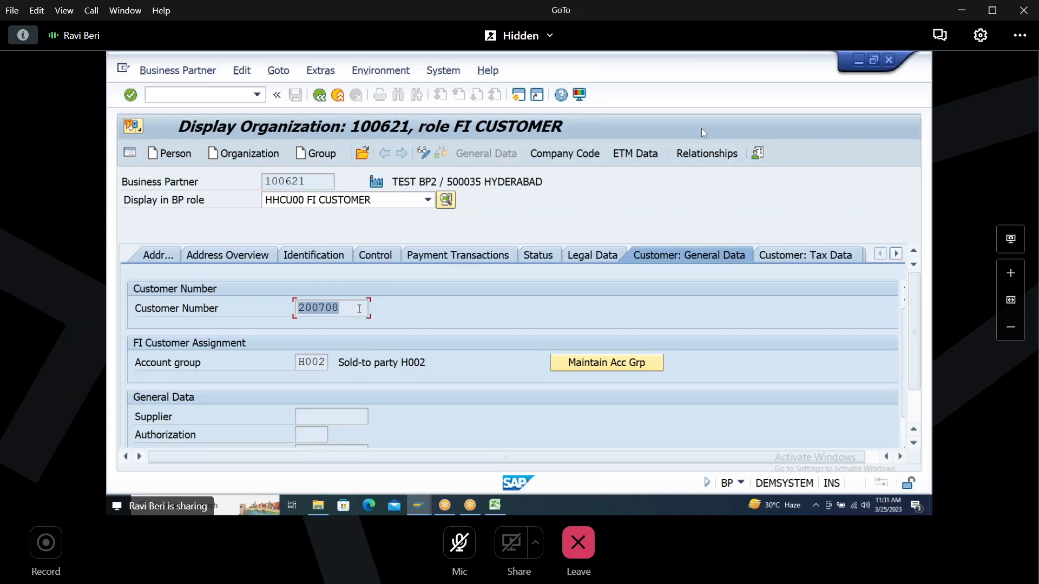
click(298, 363)
drag(298, 363, 327, 362)
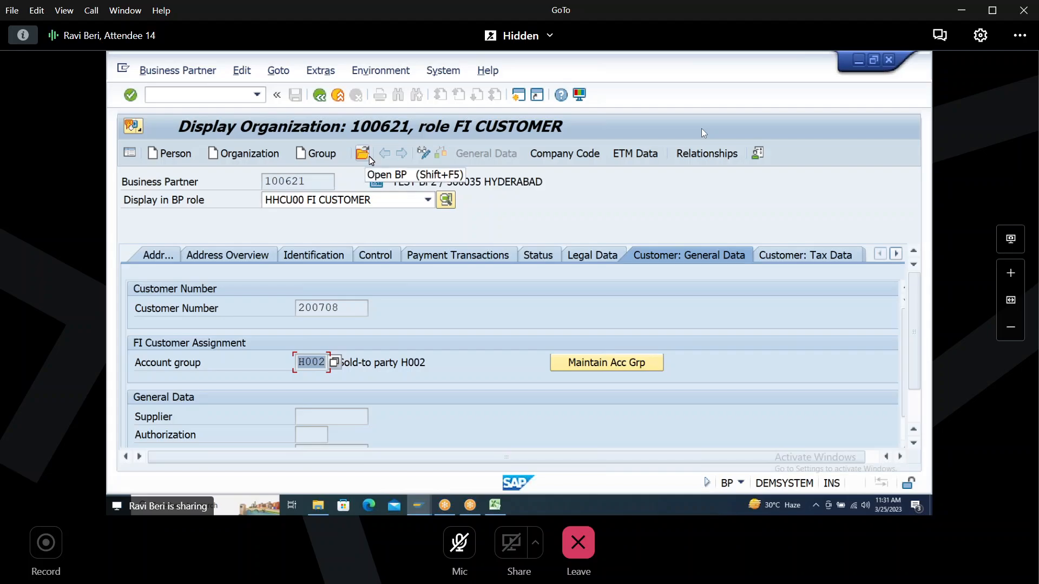
click(165, 255)
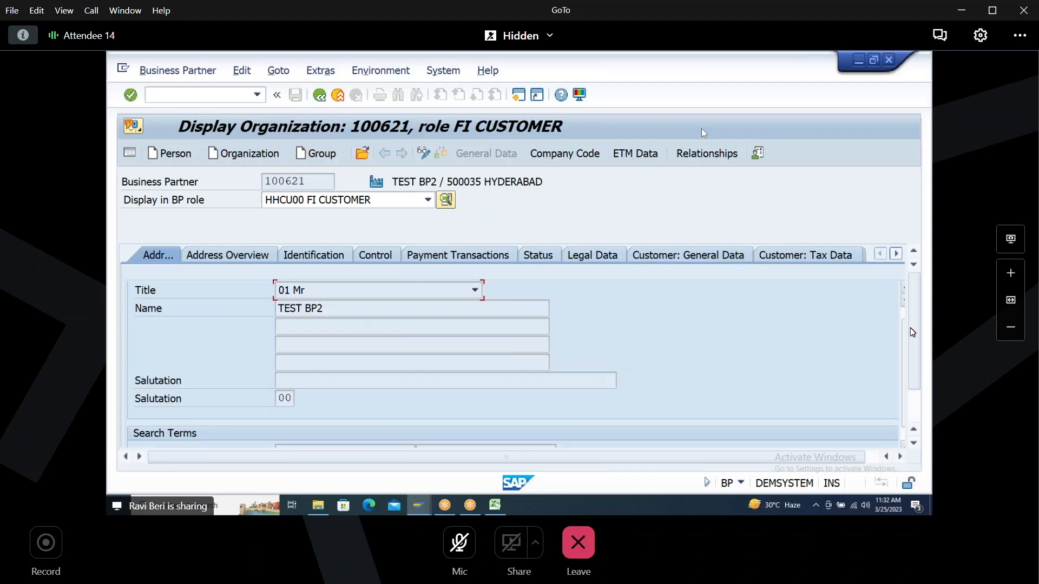
scroll(907, 309, up, 1)
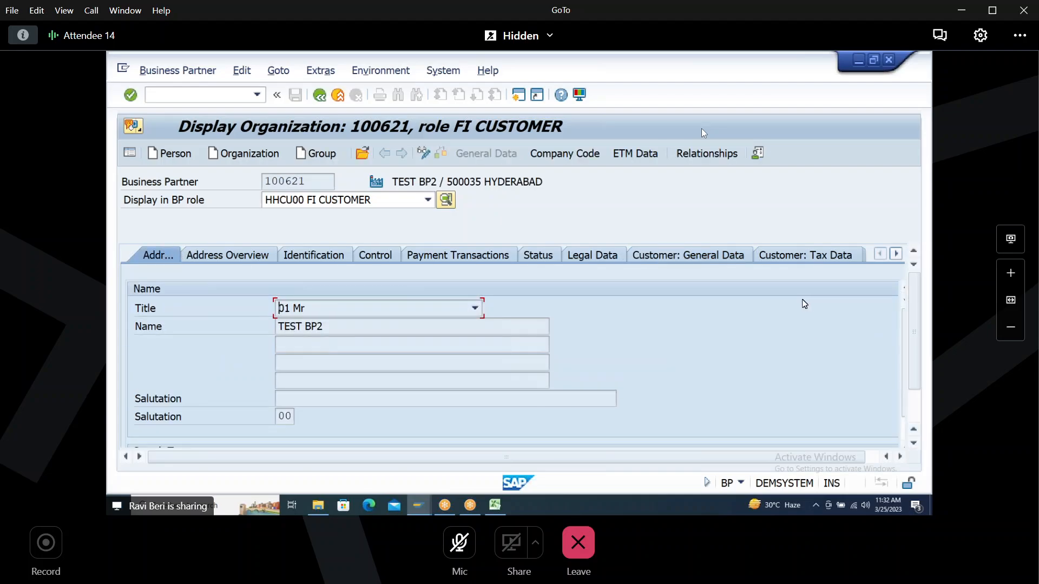
click(242, 70)
mouse_move(283, 72)
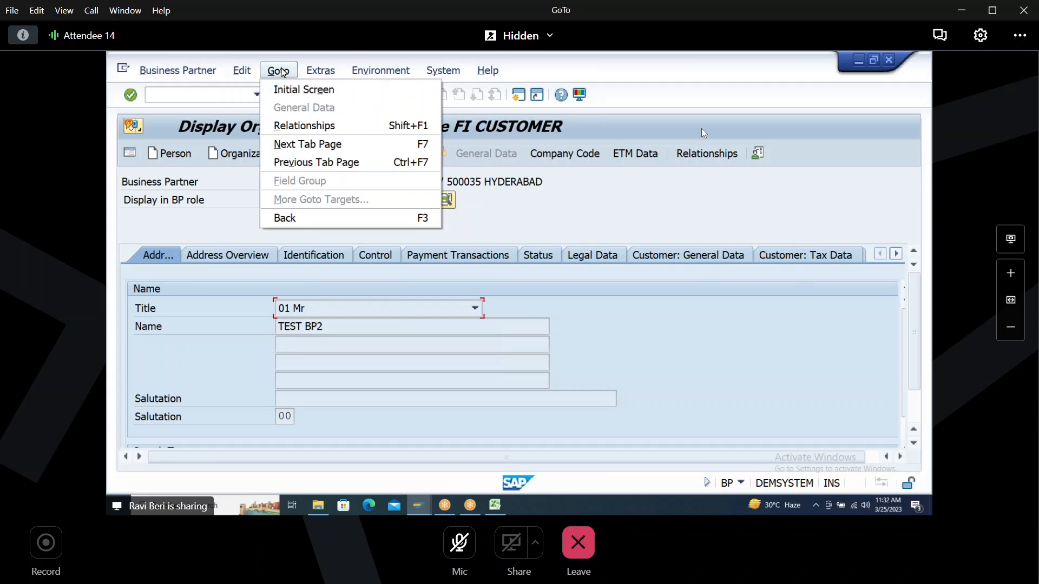
mouse_move(314, 72)
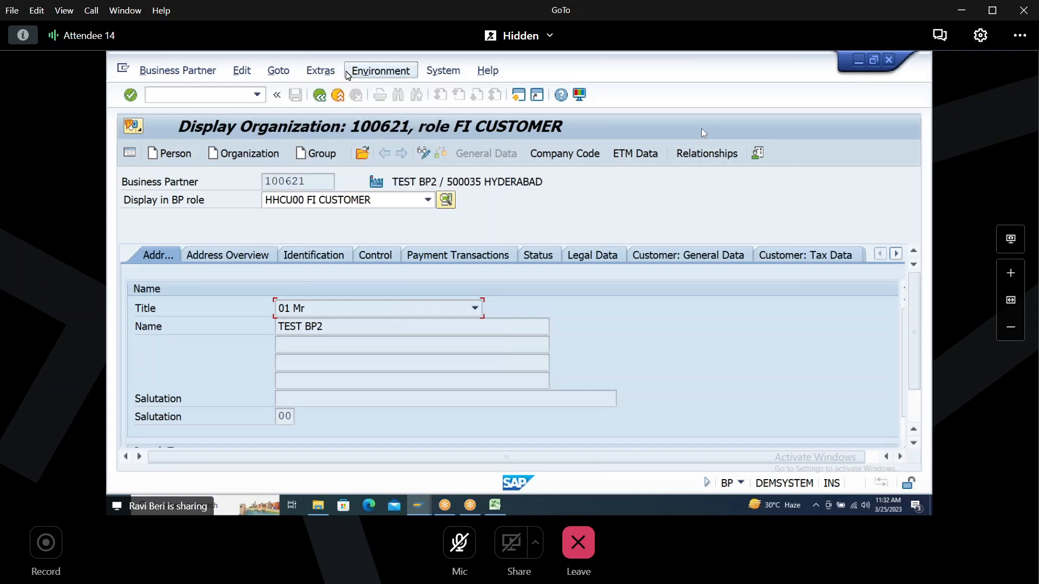
mouse_move(349, 75)
mouse_move(168, 73)
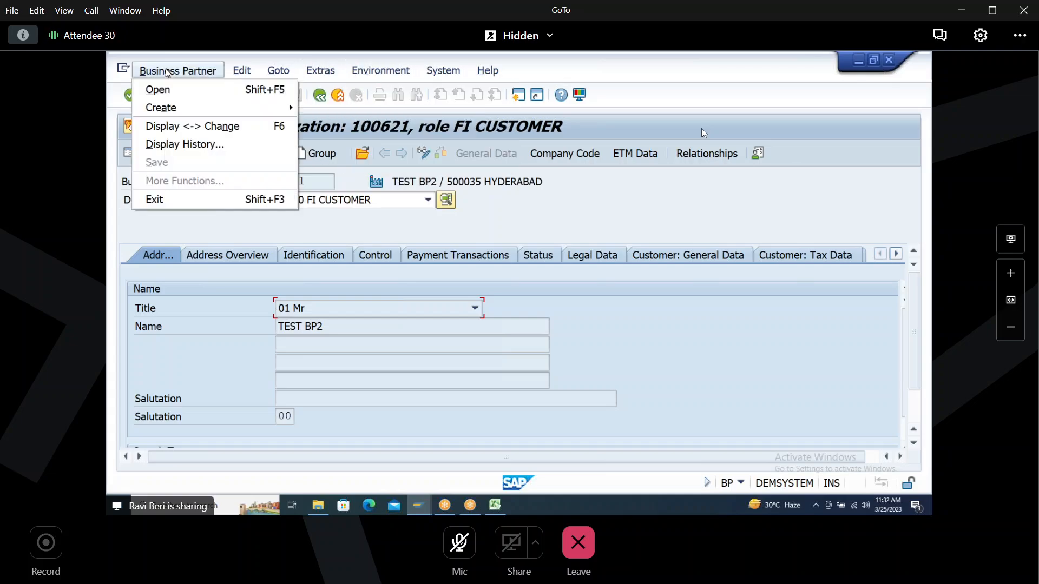
click(386, 219)
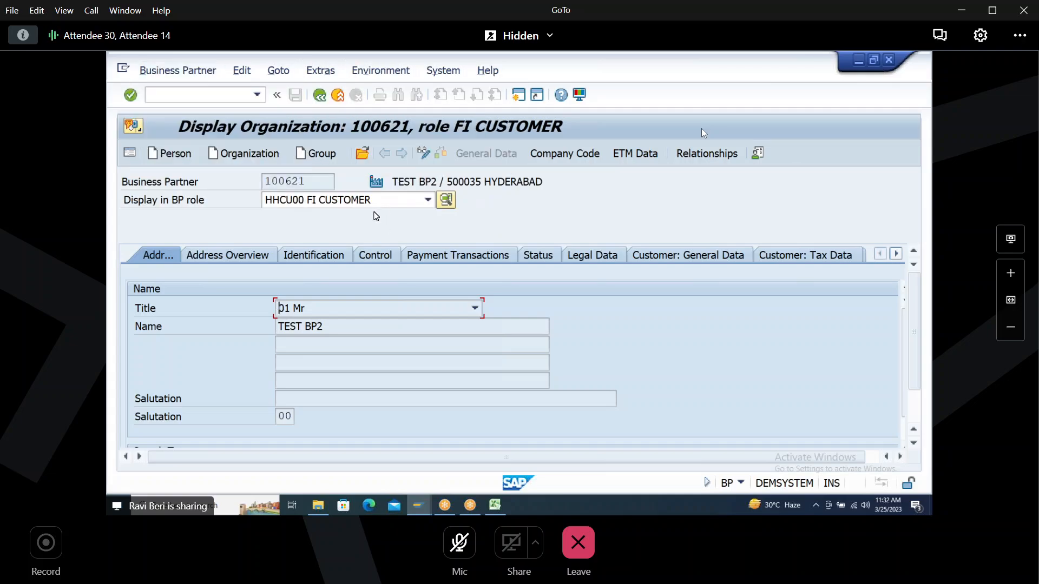
Step: Start transaction SE16N and load table BUT000 for display
click(227, 96)
text(/NSE)
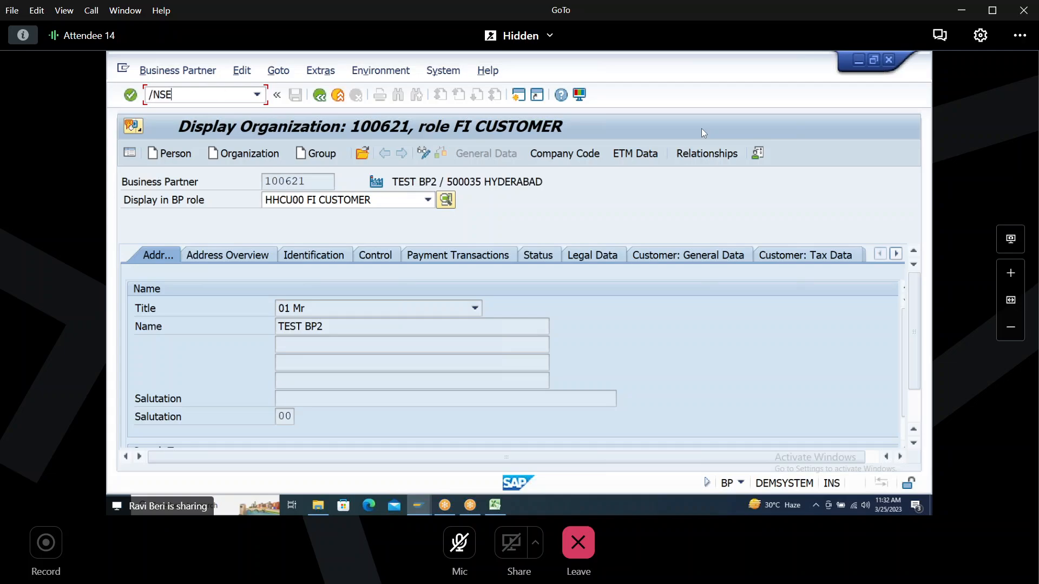
text(16N)
key(Return)
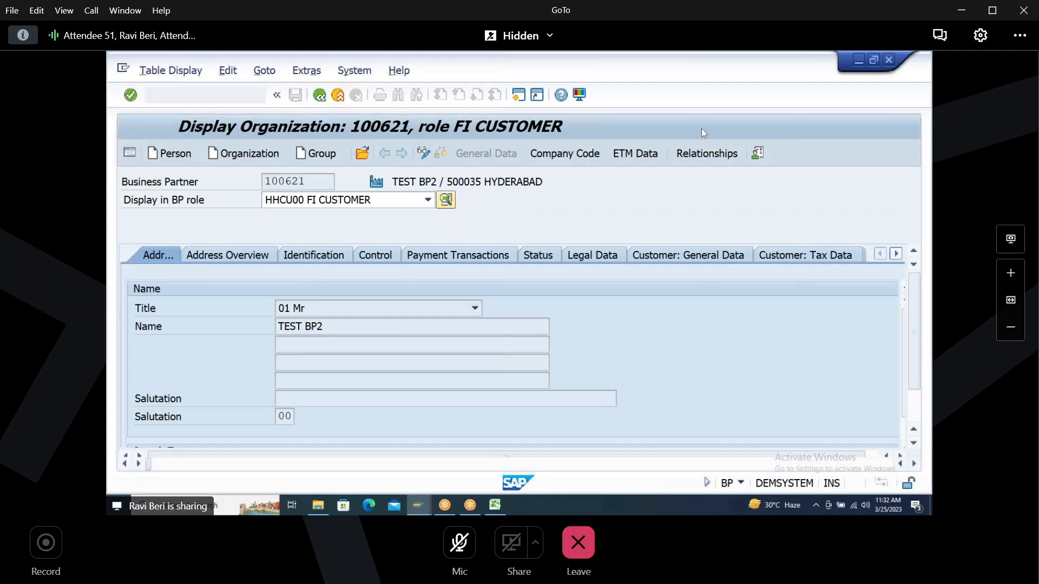
text(BUT)
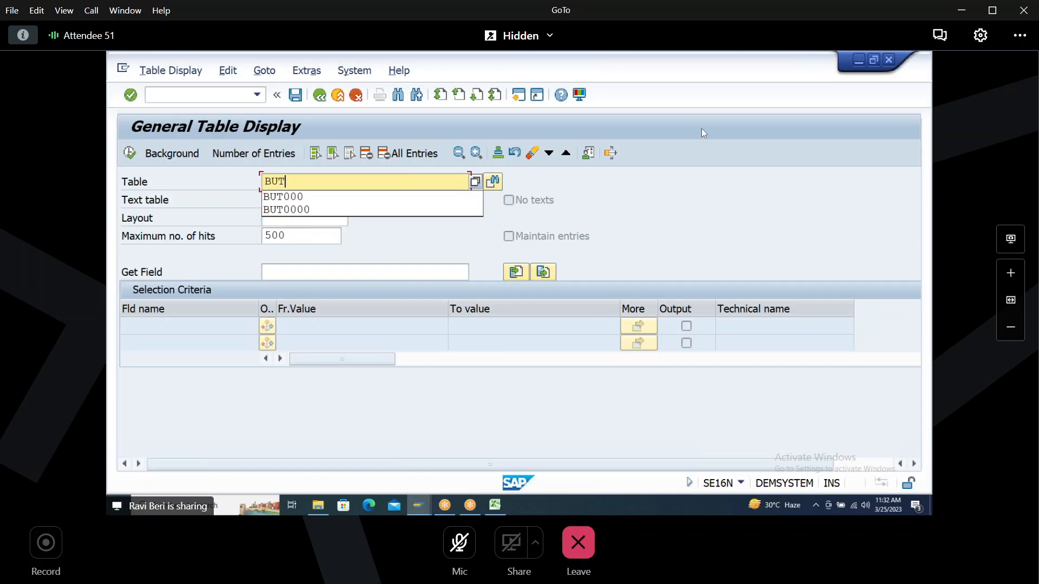
text(000)
key(Return)
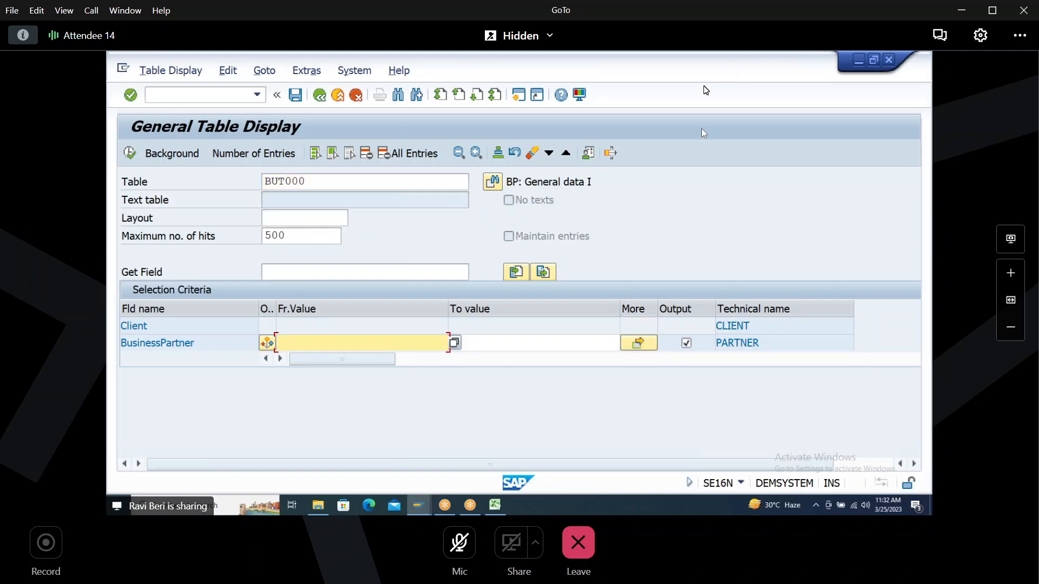
Step: Restrict the BUT000 selection to the newly created business partner by entering its number as the from-value
click(821, 193)
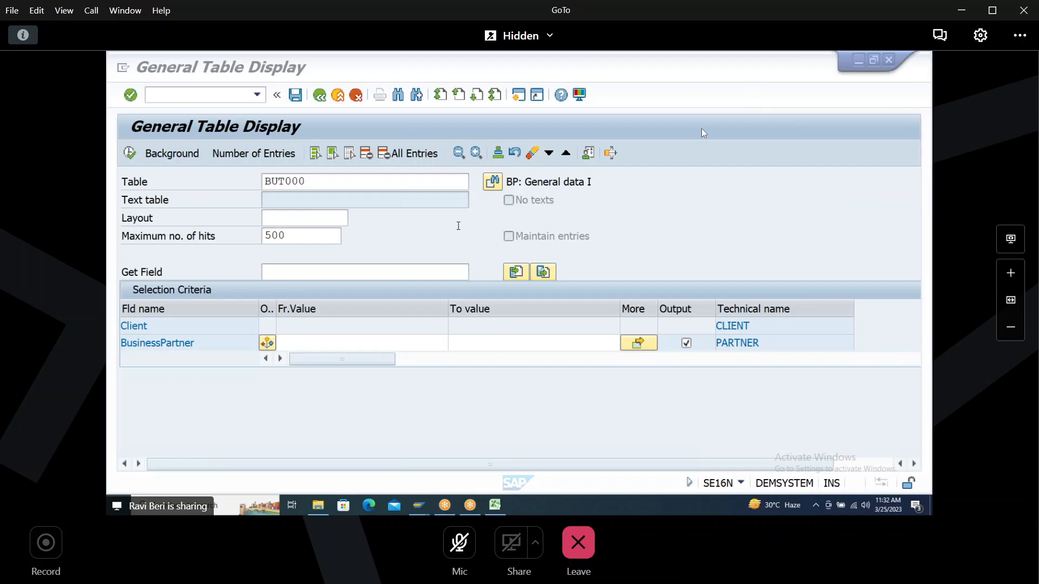
click(703, 133)
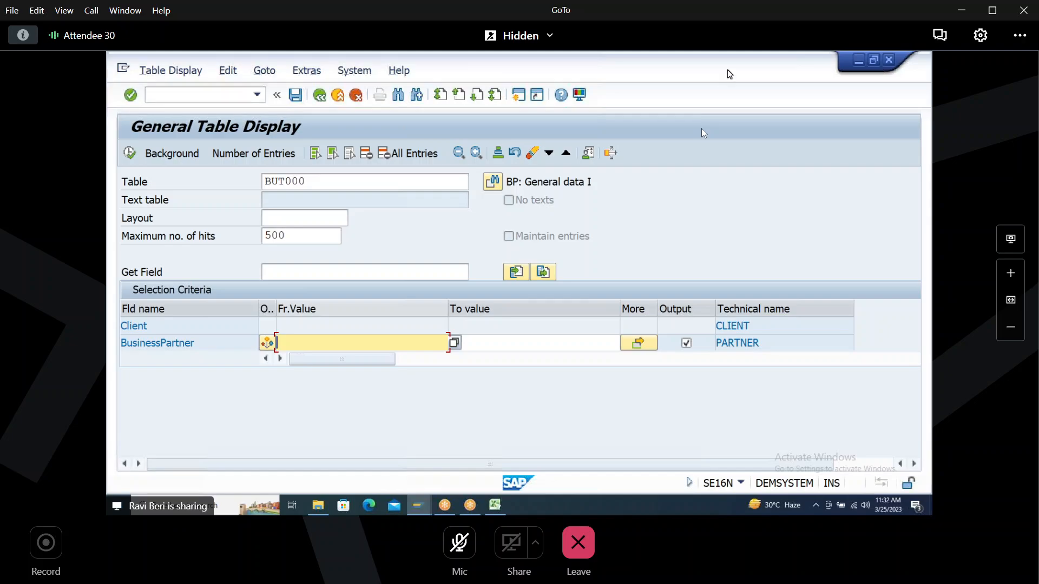
click(303, 340)
text(100621)
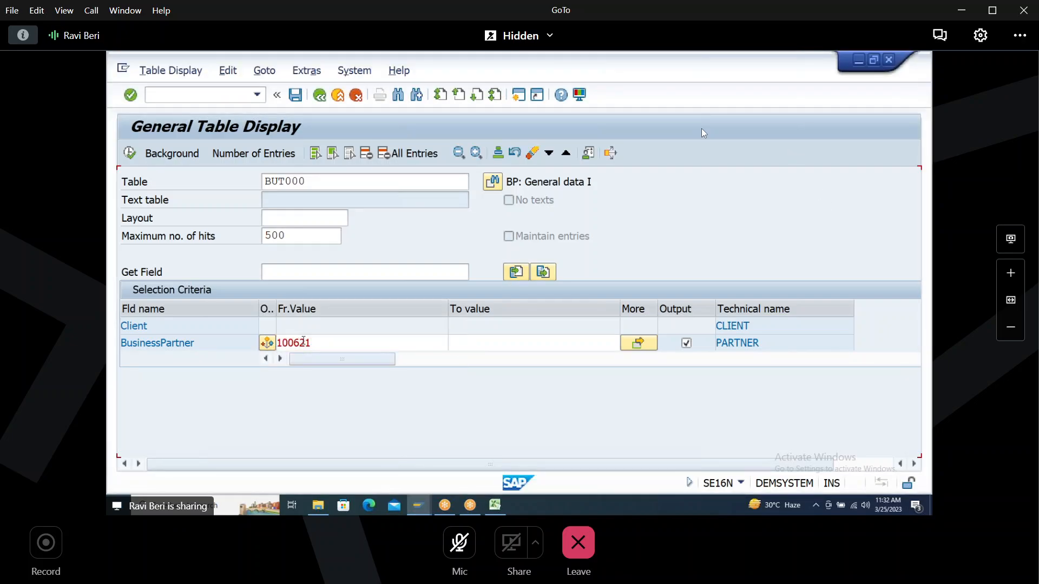
Step: Run the BUT000 selection for the new business partner and examine the grouping in its table entry
key(Return)
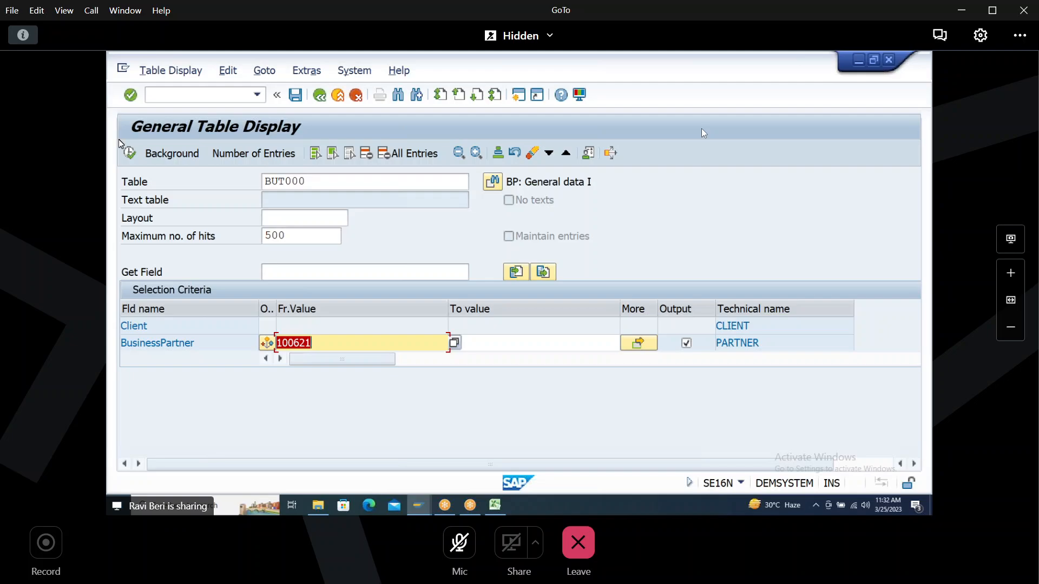
click(130, 154)
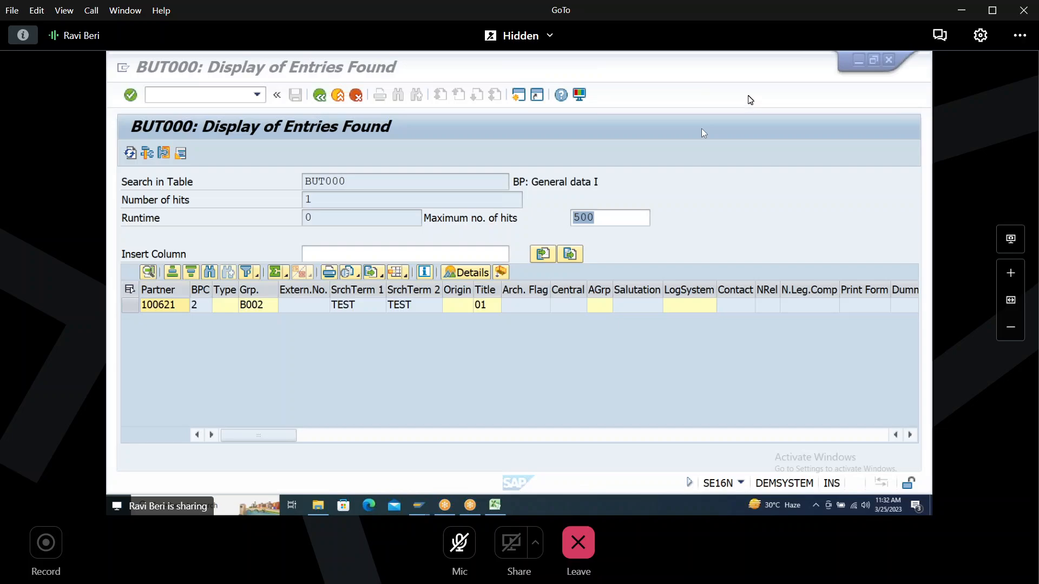
click(251, 305)
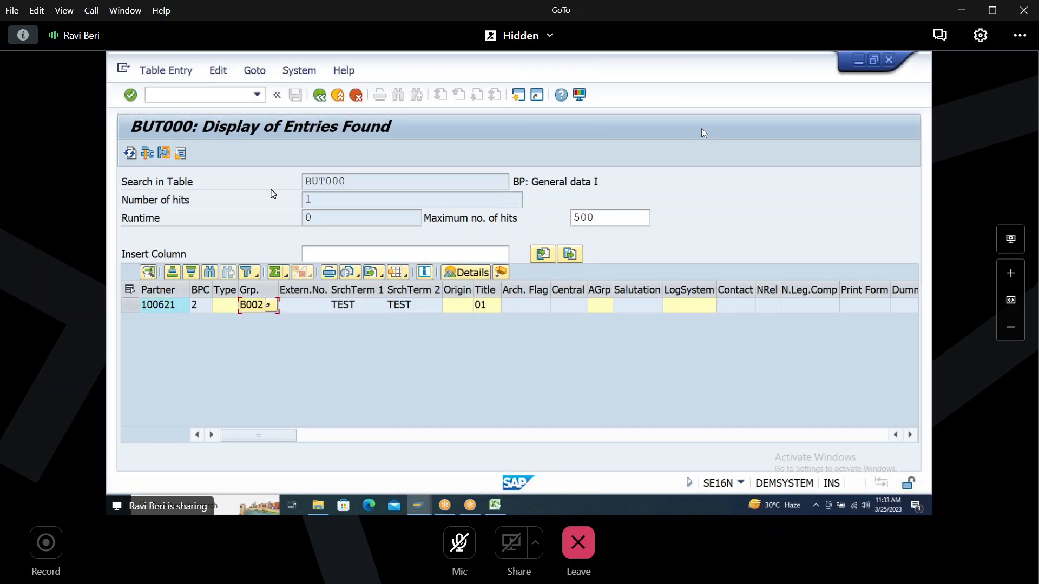
click(726, 72)
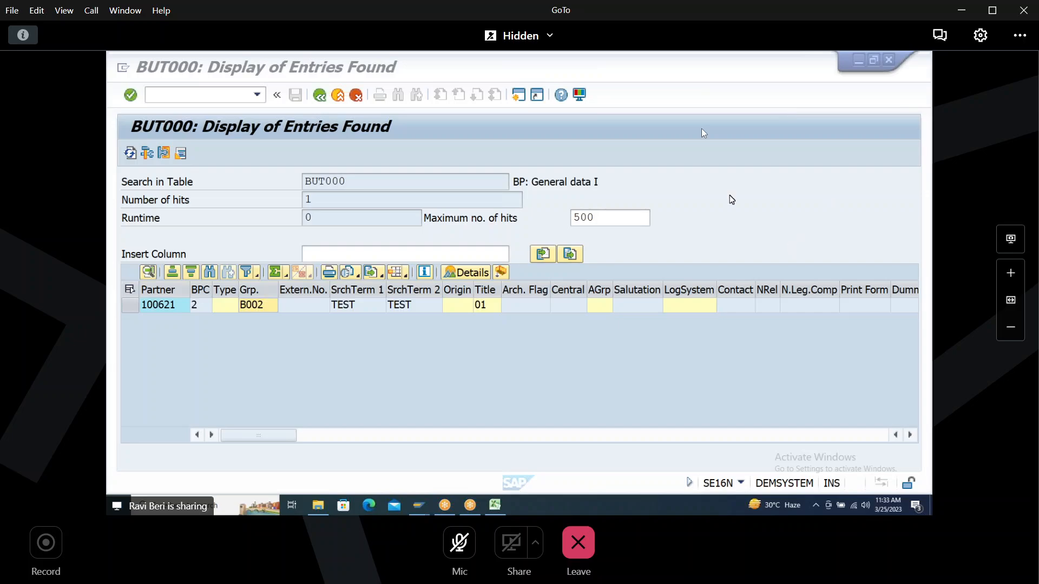
click(220, 97)
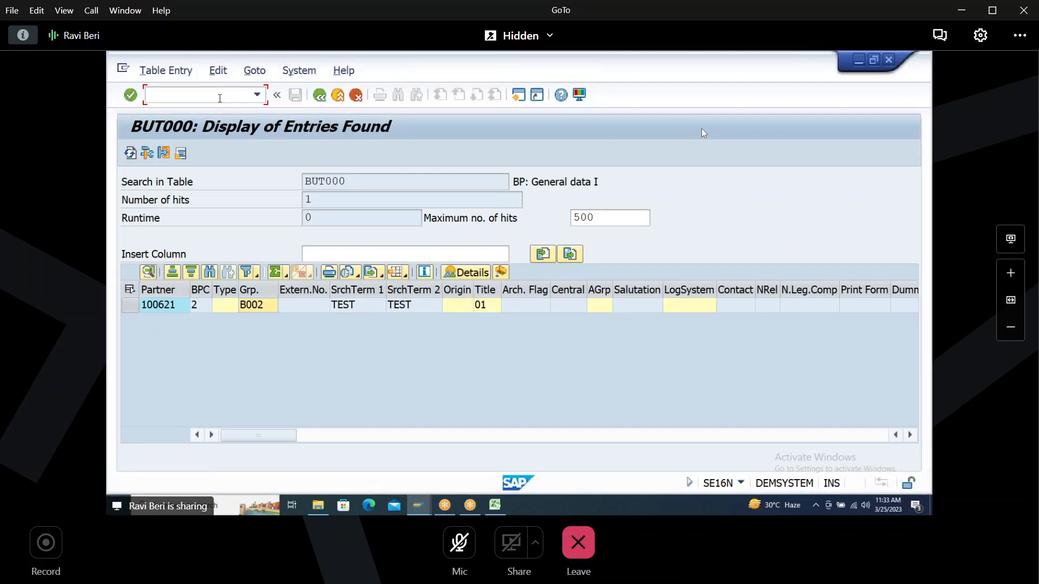
text(/NBP)
key(Return)
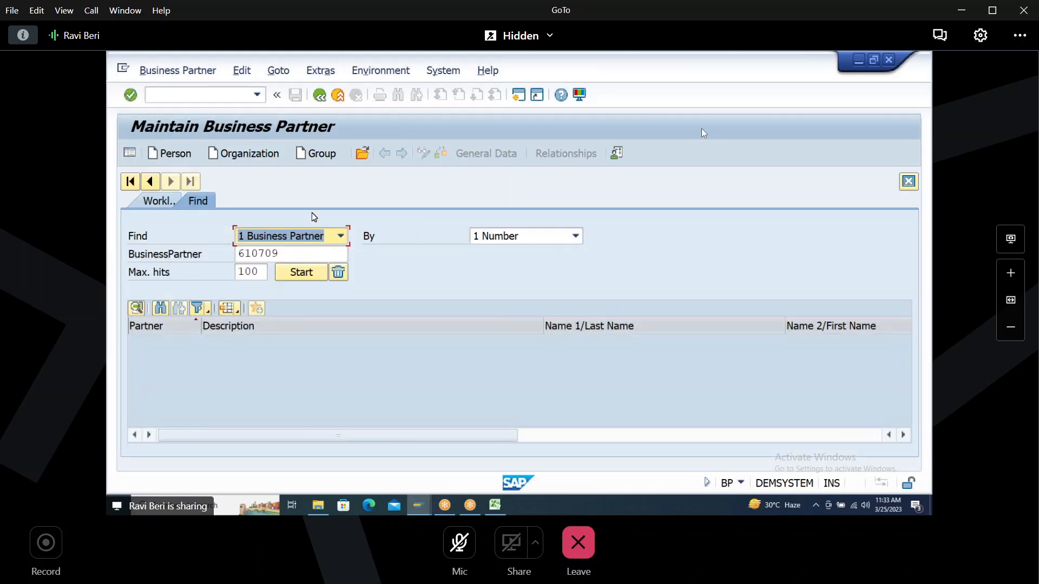
click(253, 156)
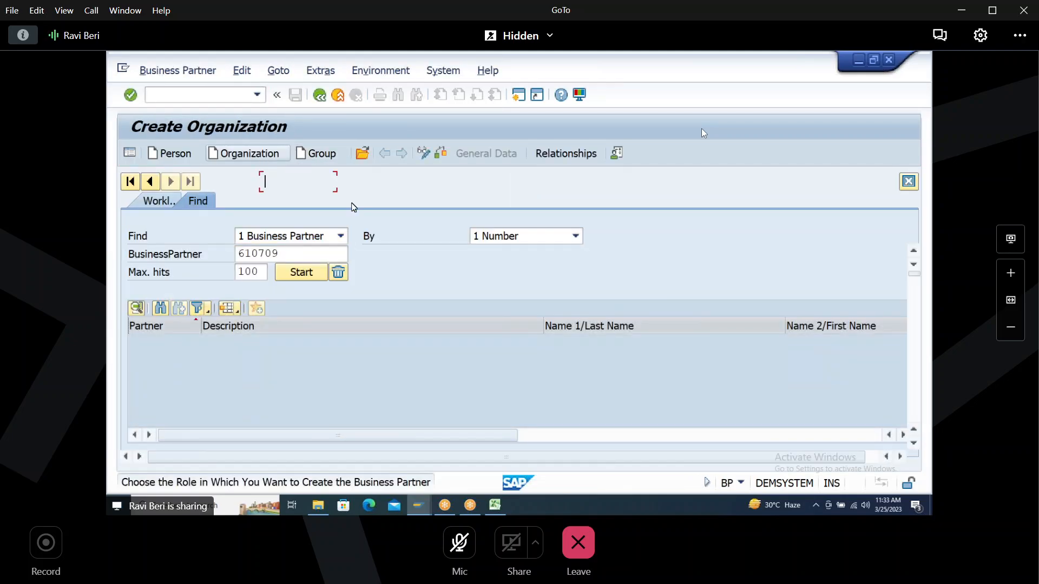
click(319, 96)
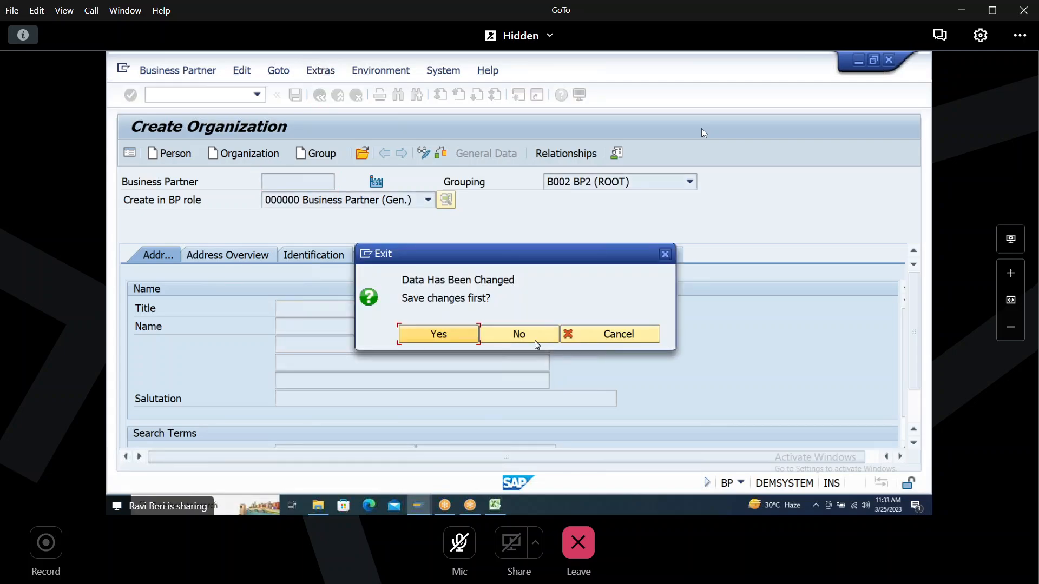
click(529, 338)
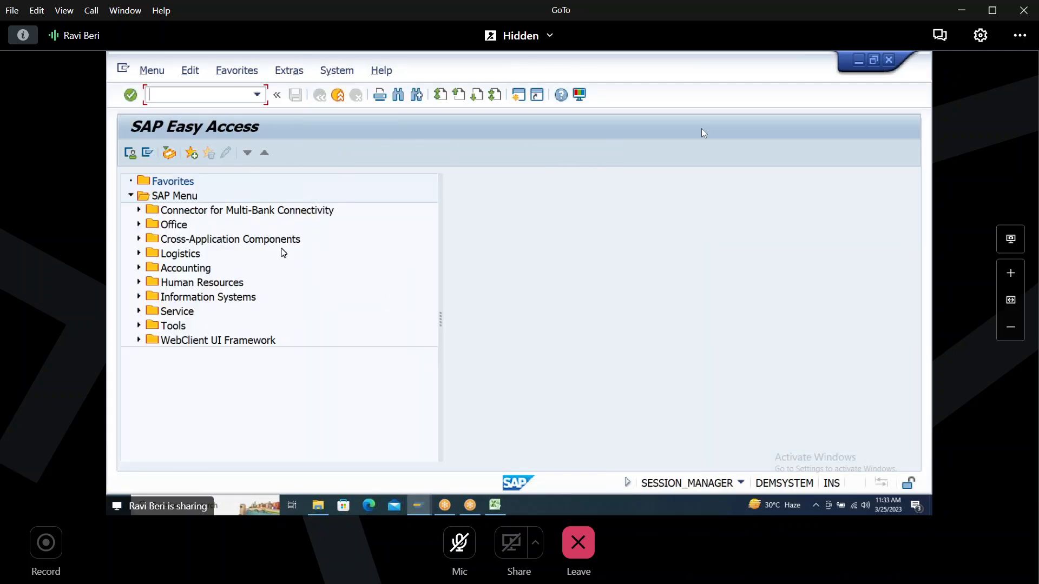
Step: Start transaction BP, find the newly created TEST BP2 business partner by its number, and open its record
text(BP)
key(Return)
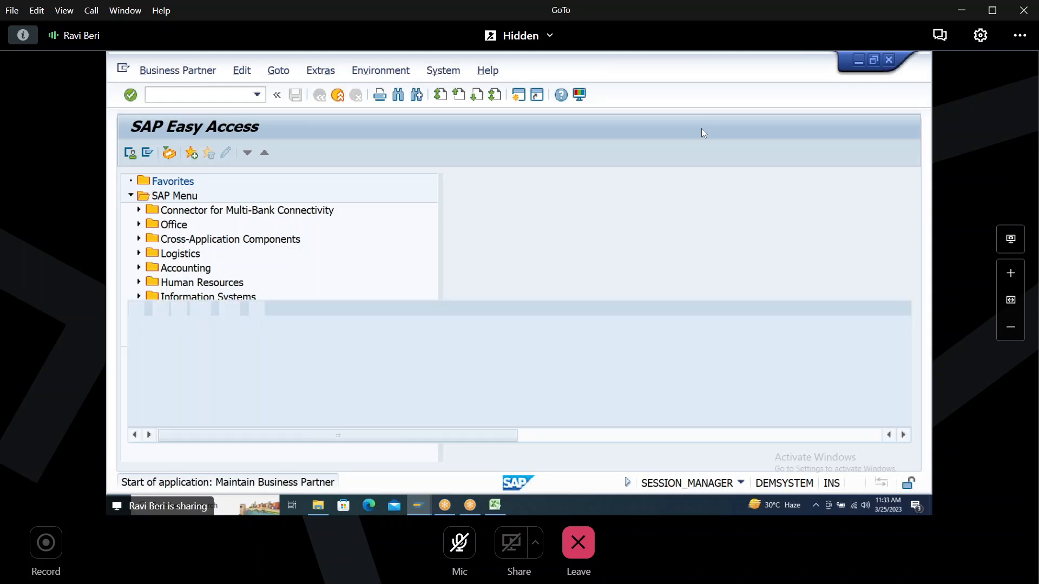
key(Tab)
text(100)
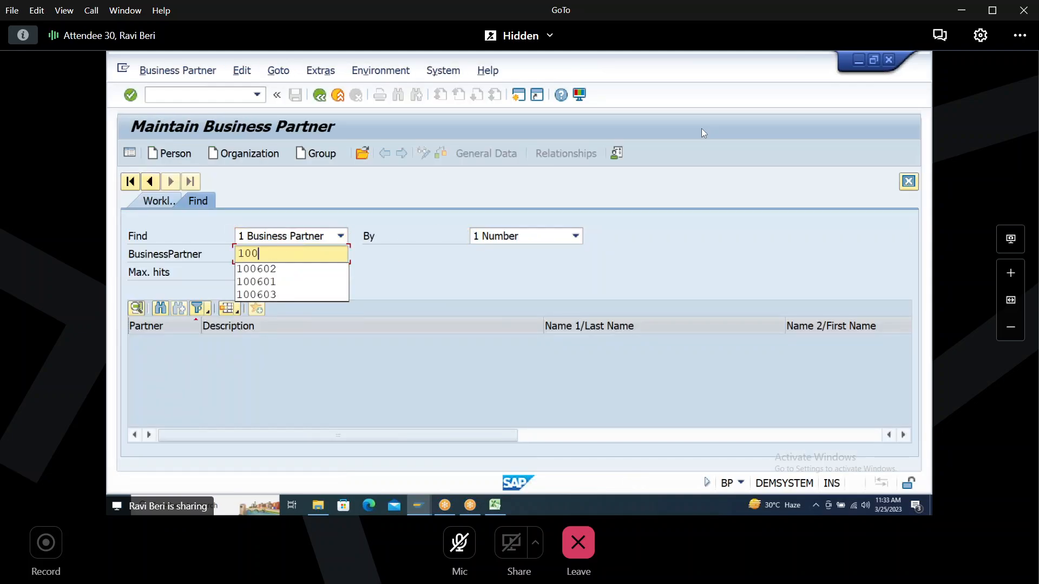
text(621)
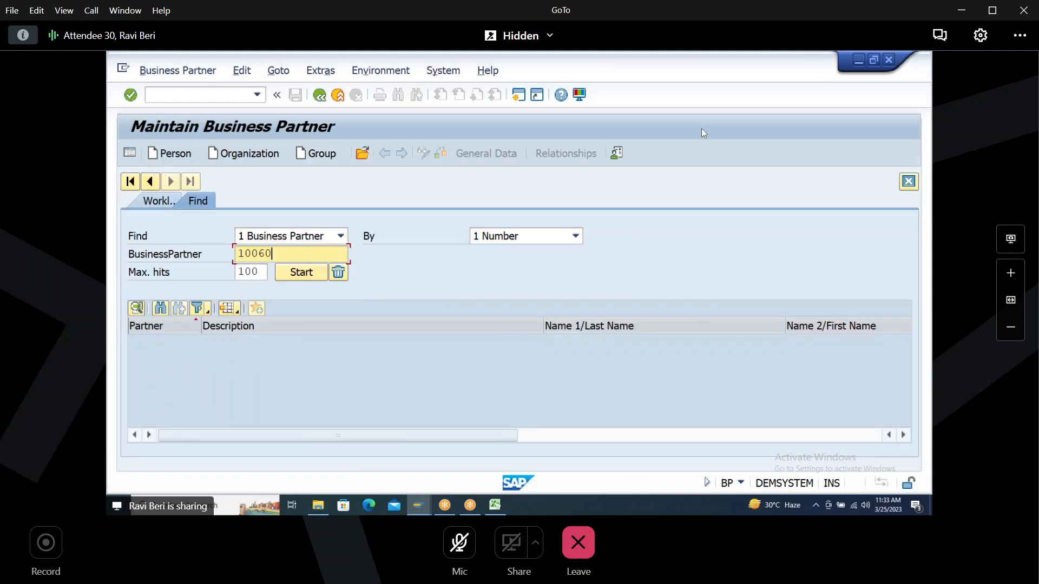
key(Return)
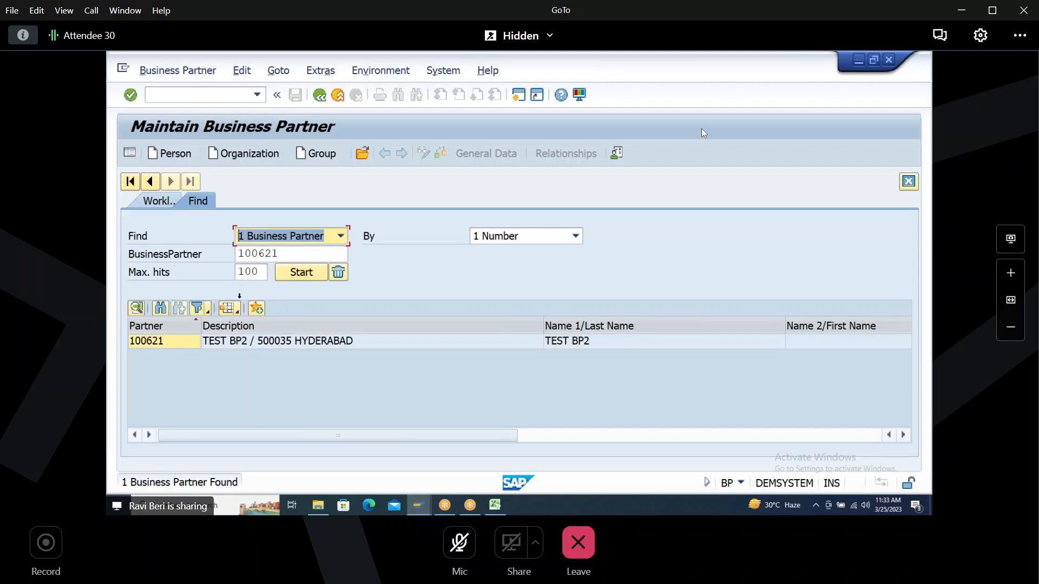
double_click(198, 342)
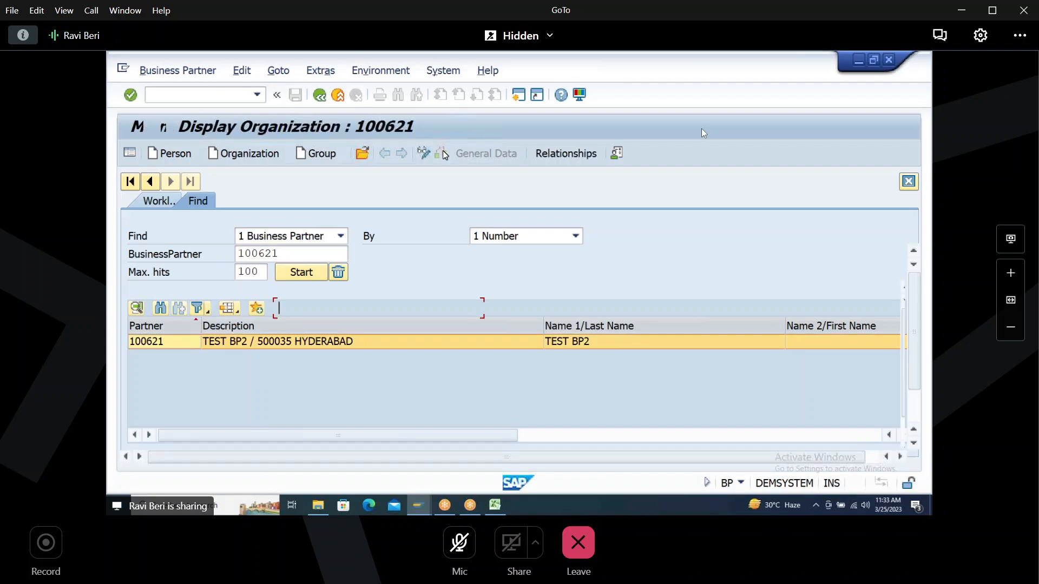
Step: Switch the TEST BP2 organization to change mode and add the role HHCU01 SD CUSTOMER (ROOT)
click(424, 154)
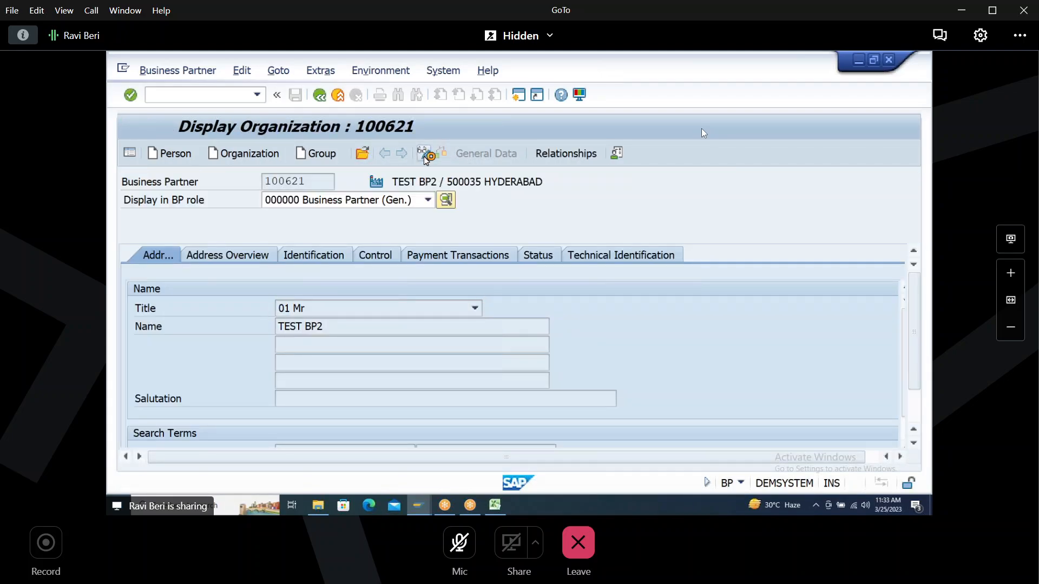
click(428, 200)
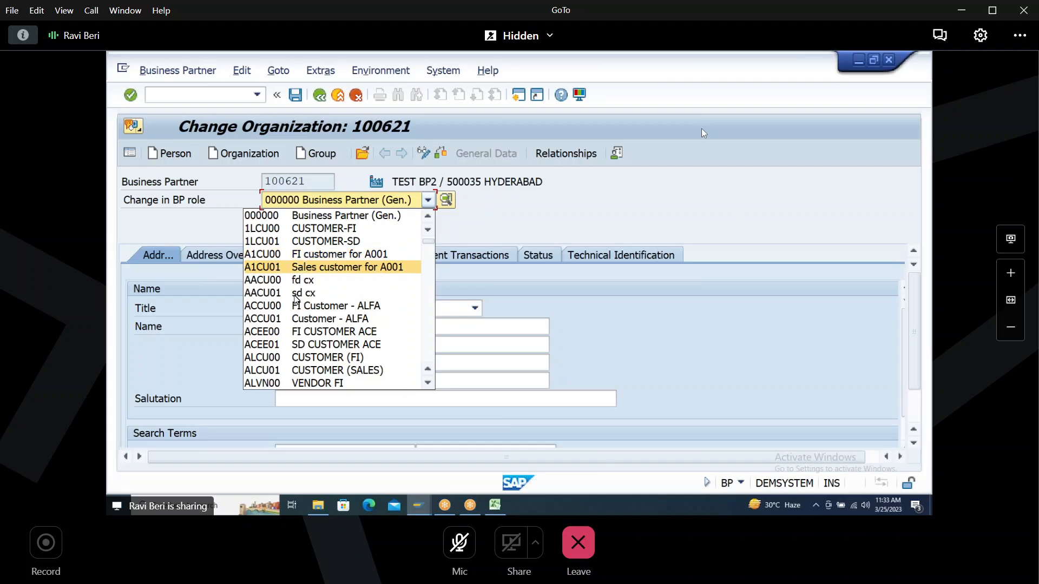
text(hh)
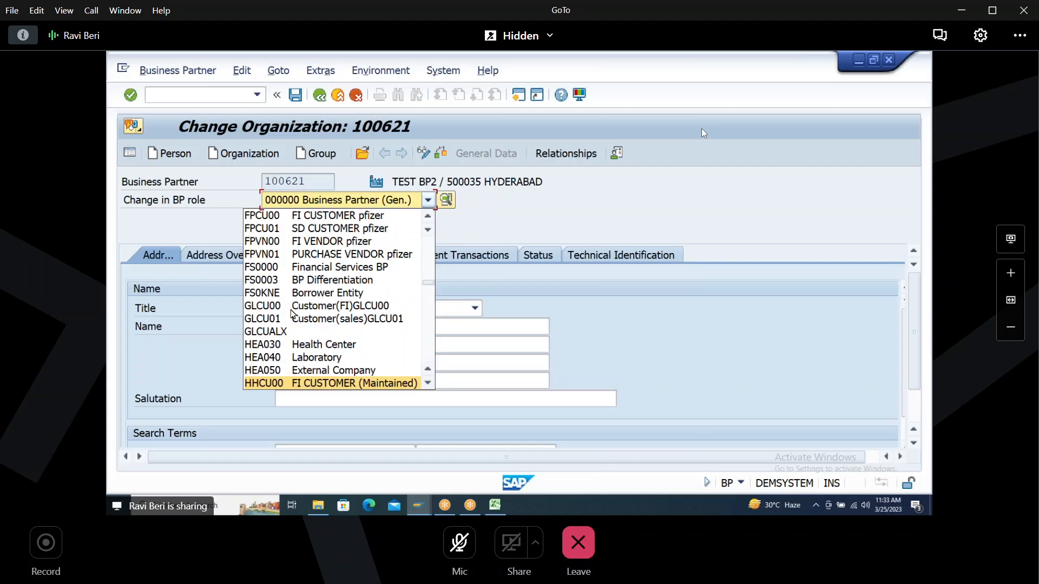
key(Down)
key(Return)
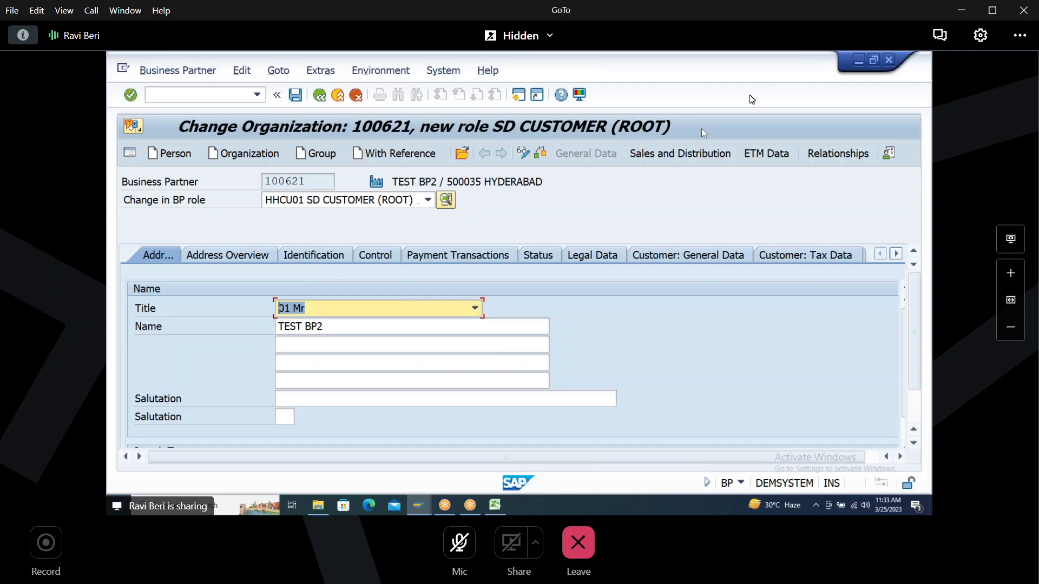
Step: Create the customer's sales area with sales organization H100, distribution channel H1 and division H1
click(665, 154)
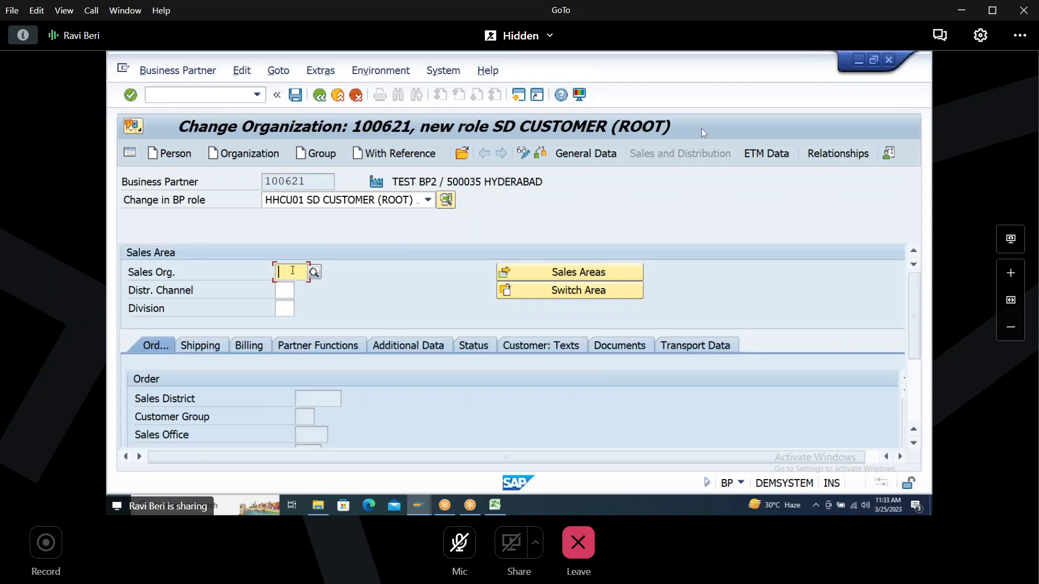
text(H100)
key(Tab)
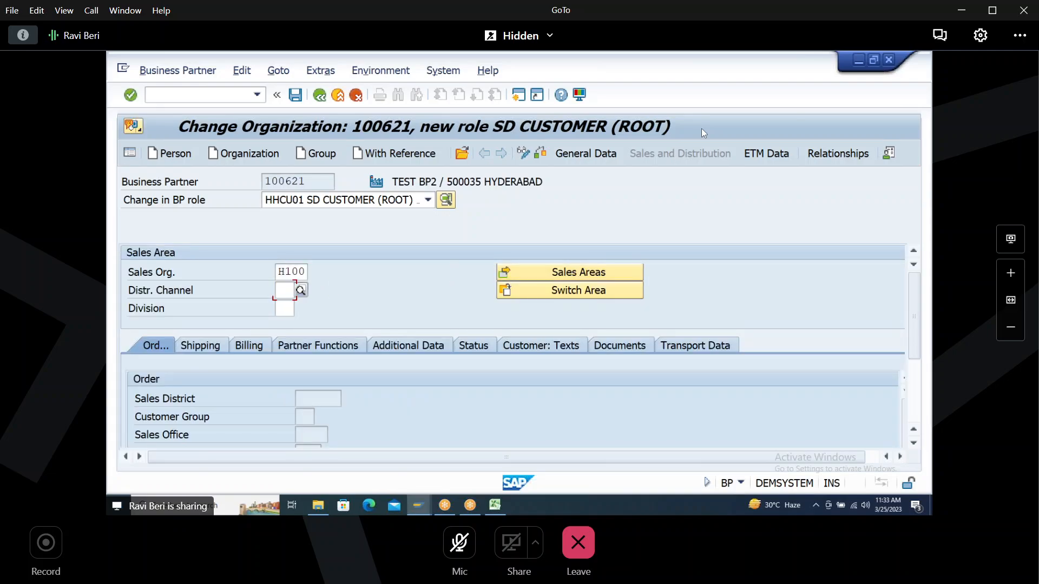
text(H1)
key(Tab)
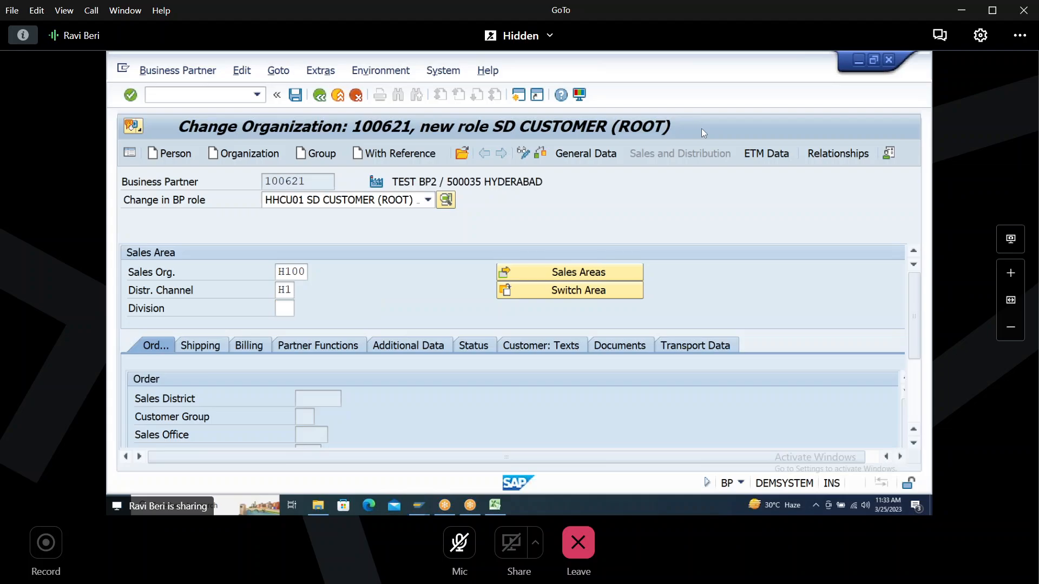
text(H1)
key(Return)
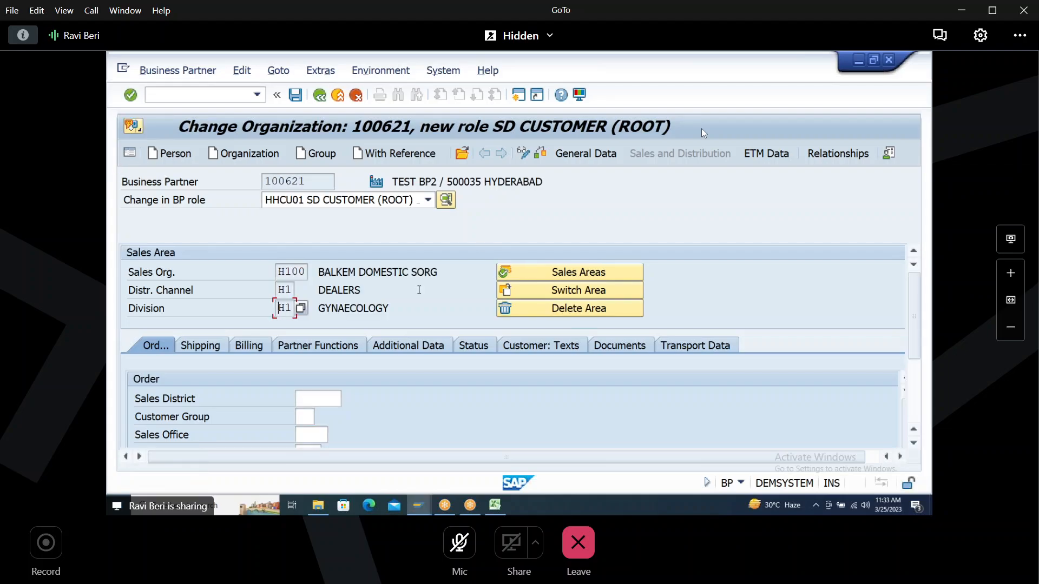
Step: Set the shipping data of the sales area to delivering plant H100 and shipping conditions 01
click(196, 346)
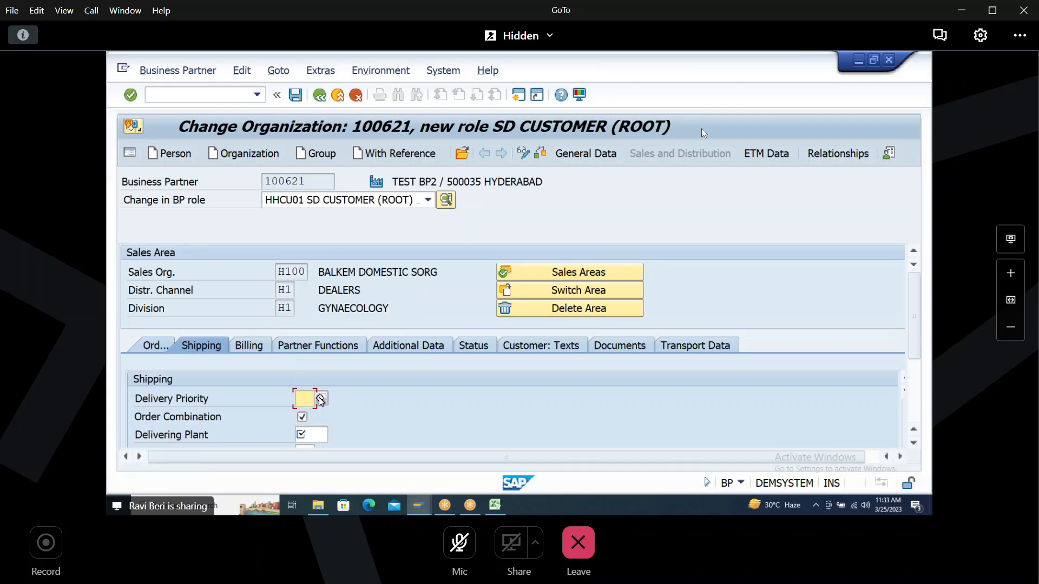
click(313, 435)
text(H1)
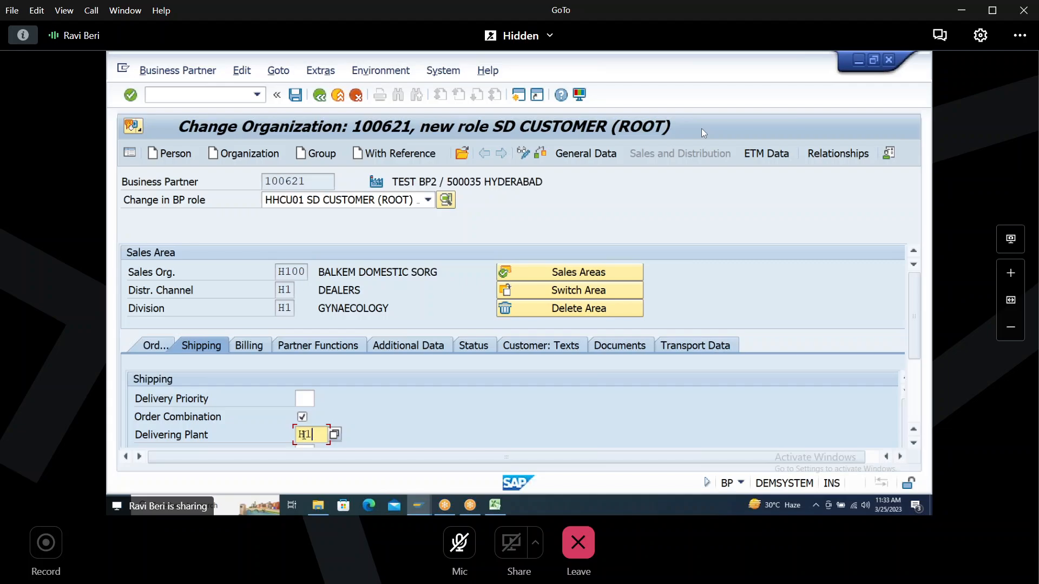
text(00)
key(Tab)
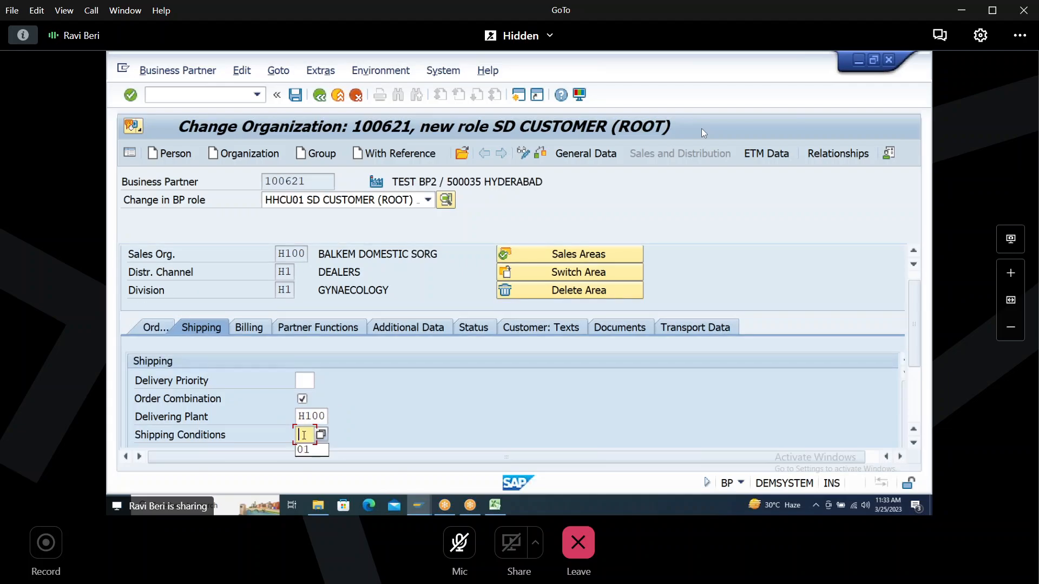
text(01)
key(Return)
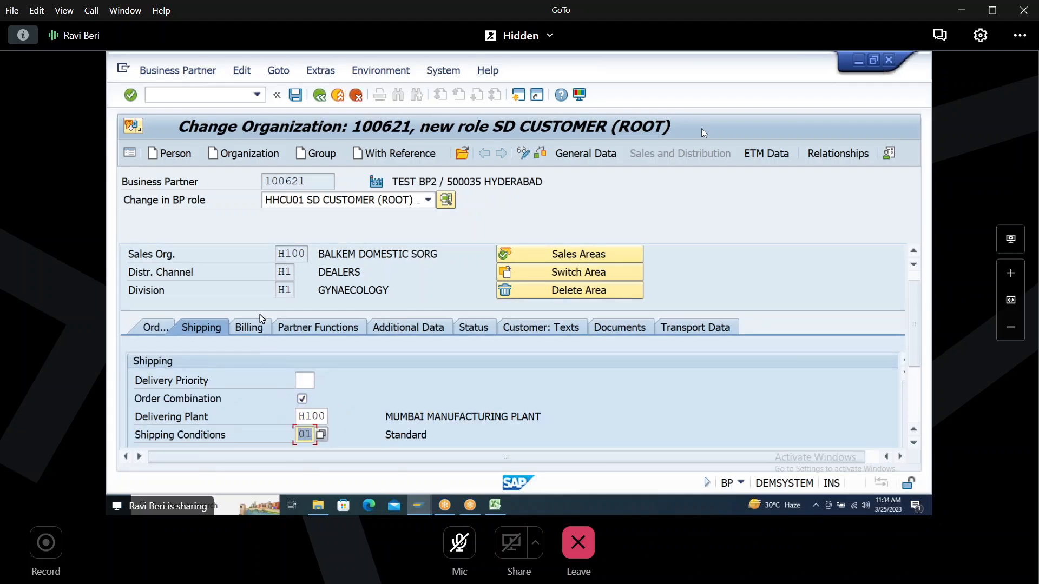
Step: In the billing data, set the Incoterms to CIF with HYD as Incoterms Location 1
click(258, 326)
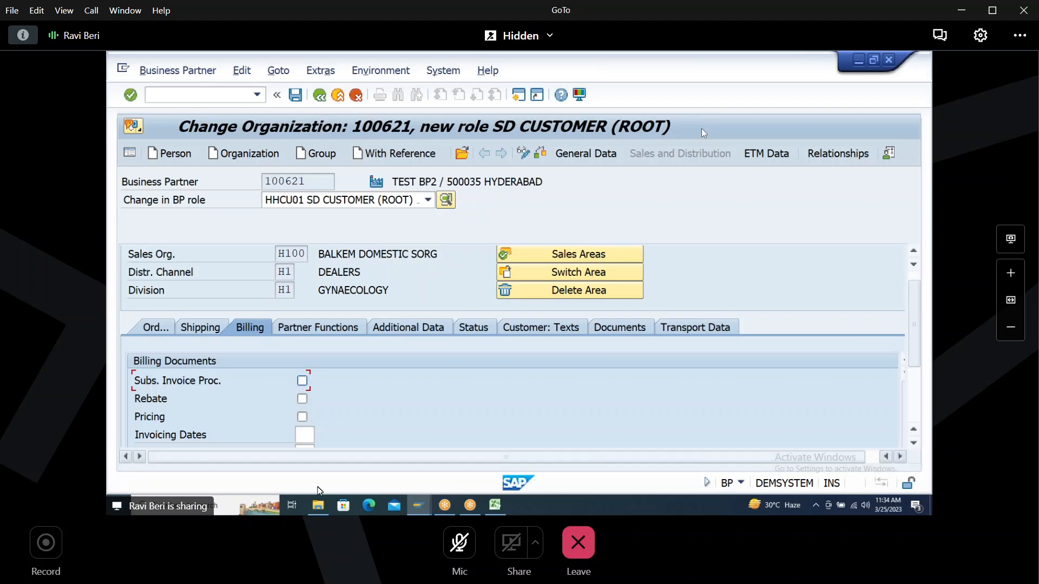
click(309, 440)
key(Tab)
key(Tab)
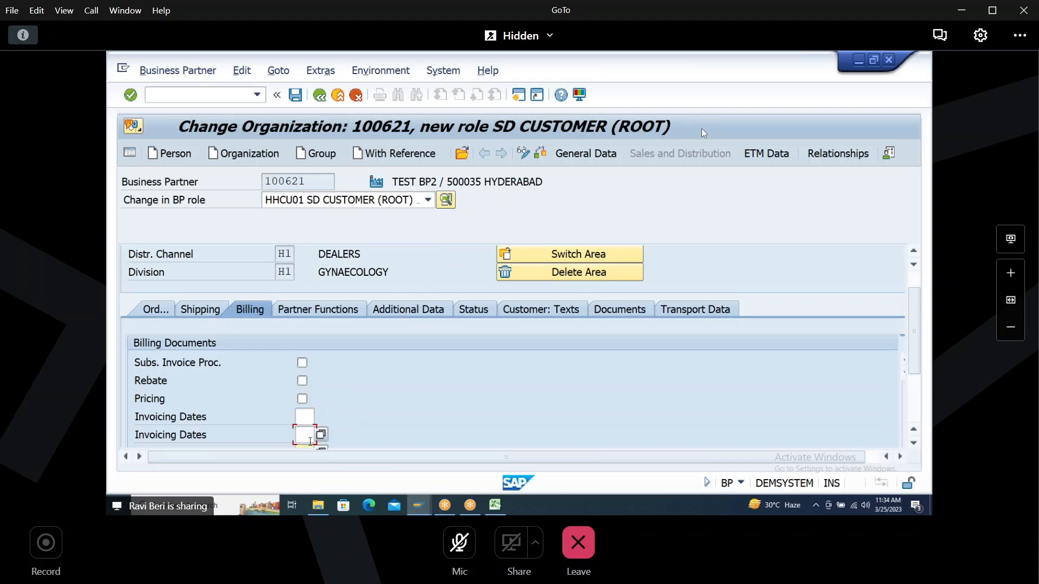
key(Tab)
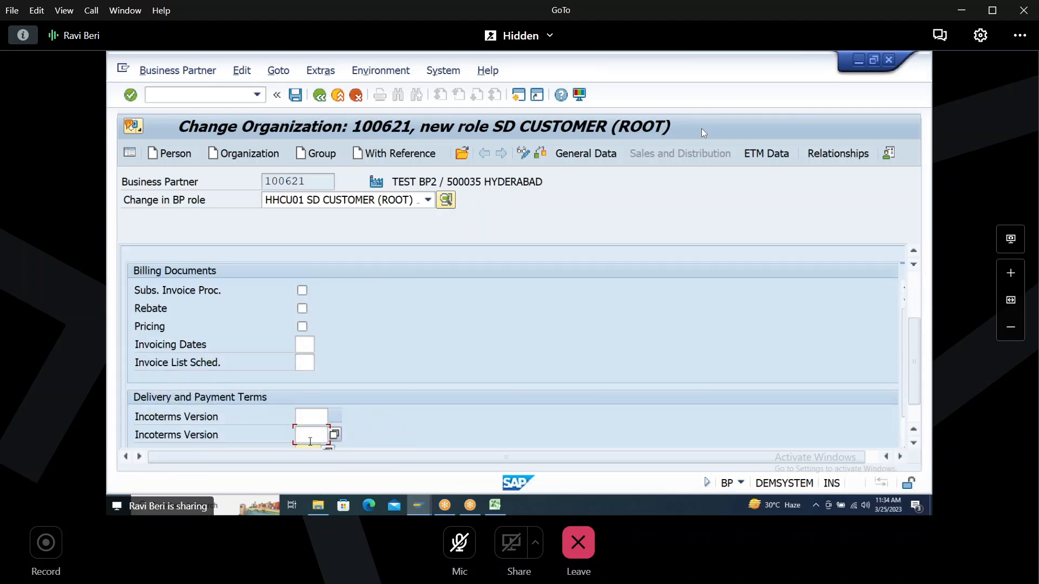
text(CIF)
key(Tab)
key(Tab)
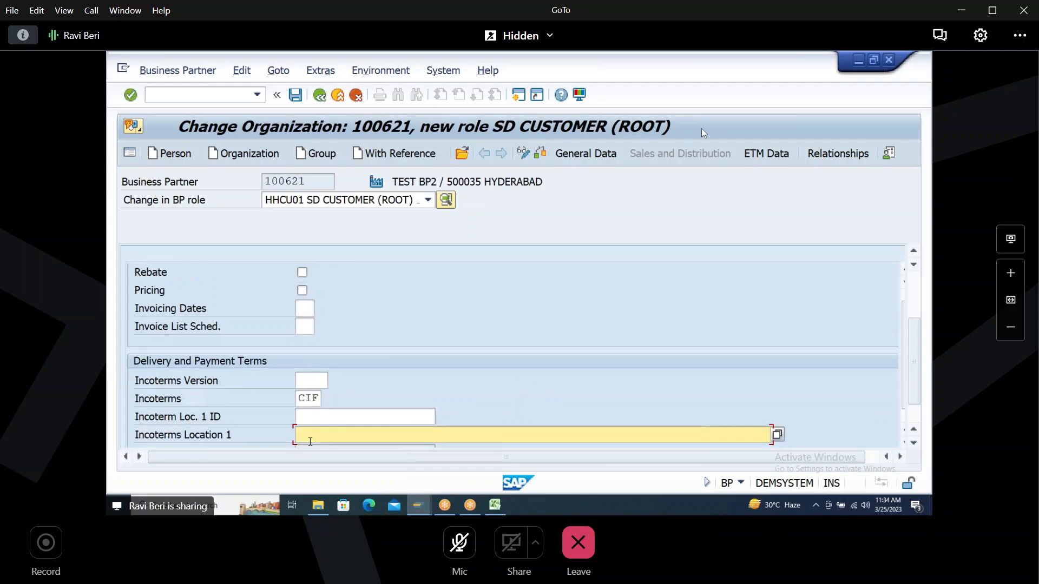
text(HYD)
key(Tab)
key(Tab)
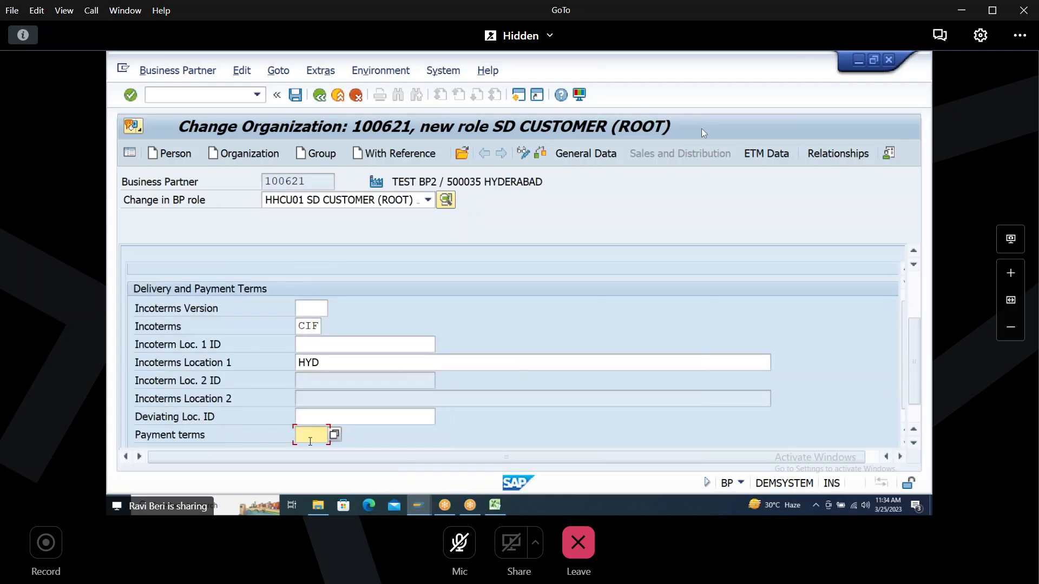
Step: Enter payment terms 0001, customer account assignment group 01 and tax classification 1 for ZJOI and ZJOC, and save the business partner
text(0001)
key(Tab)
text(01)
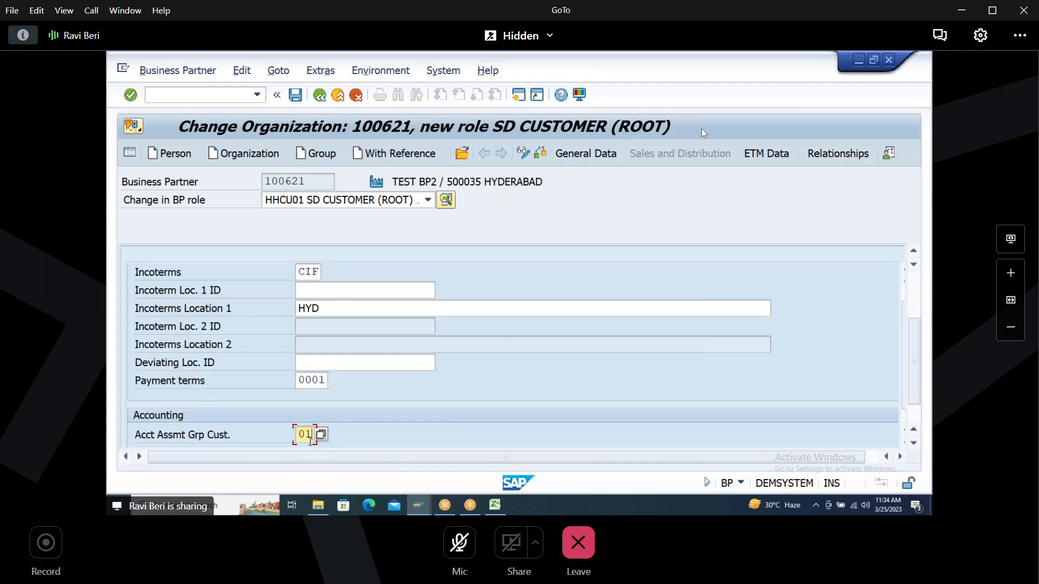
key(Tab)
text(1)
key(Tab)
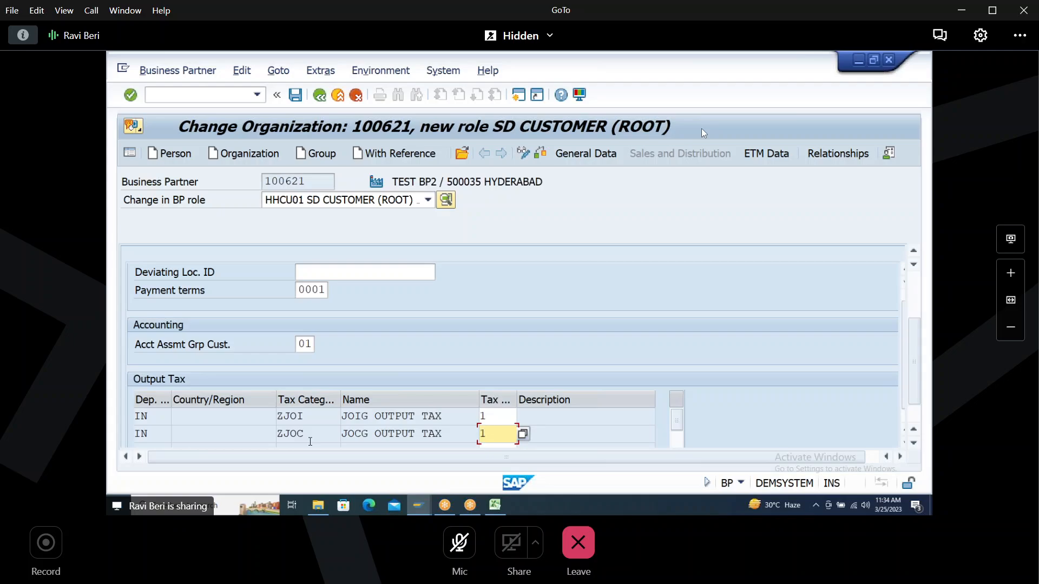
key(Return)
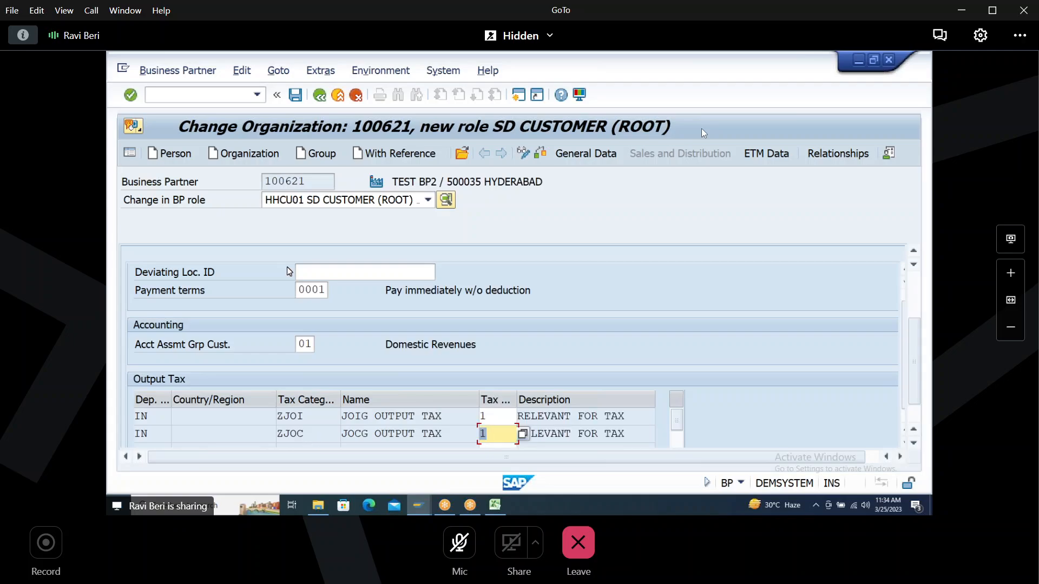
click(296, 95)
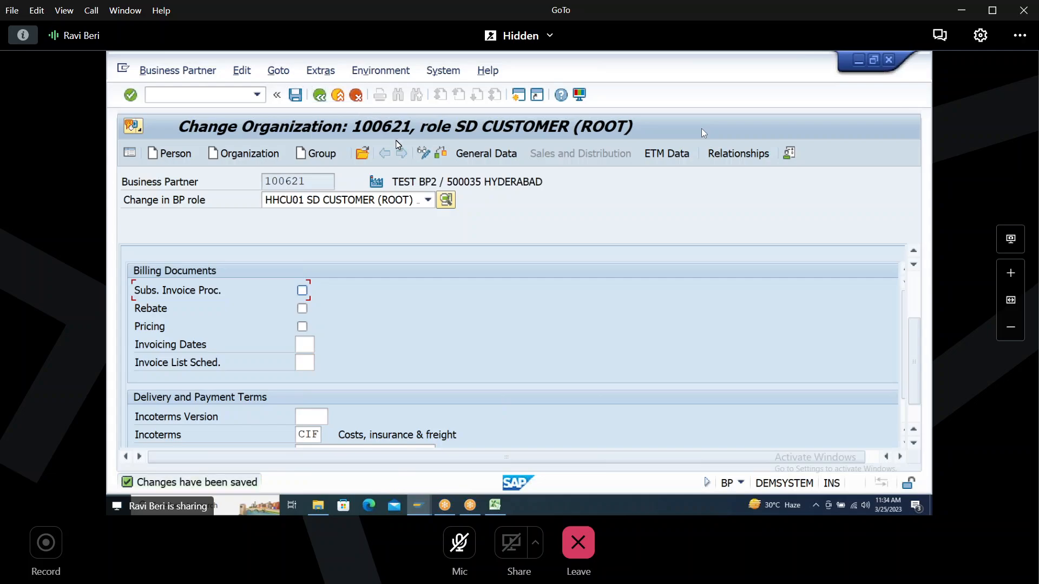
Step: Review the customer number, FI account group and general data fields of the business partner's SD customer role
click(488, 153)
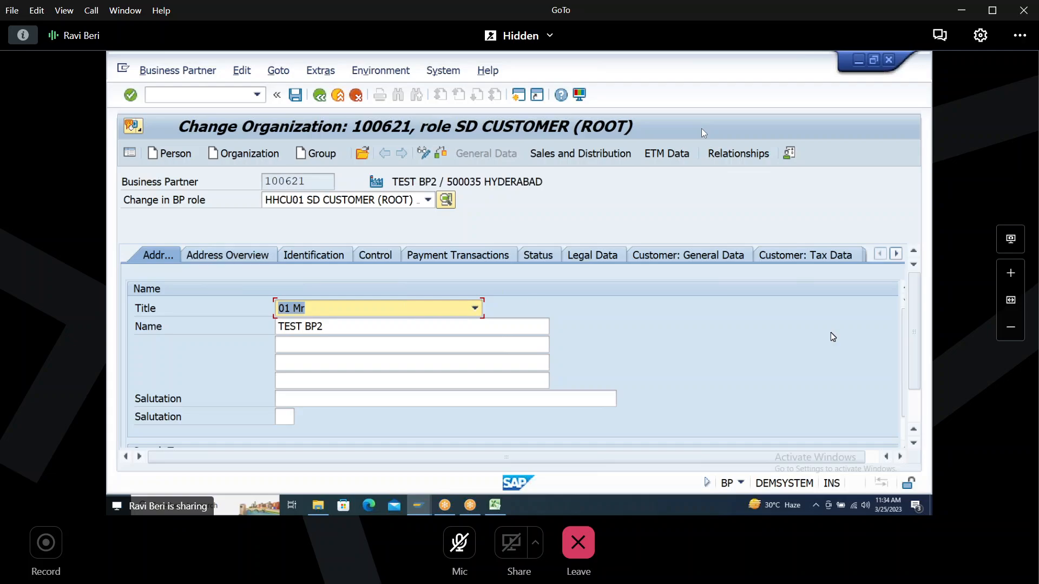
click(716, 255)
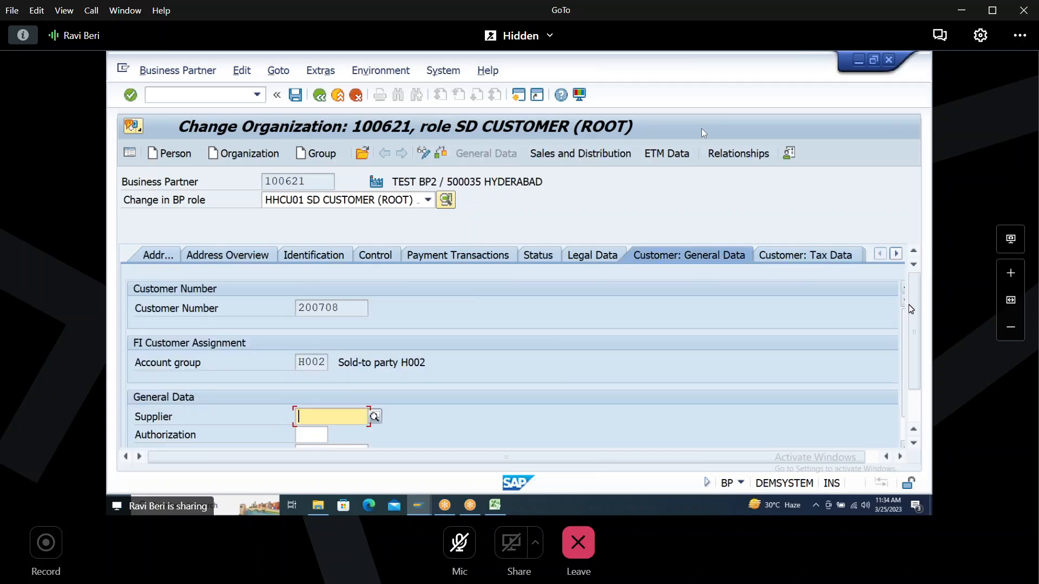
drag(914, 307, 917, 353)
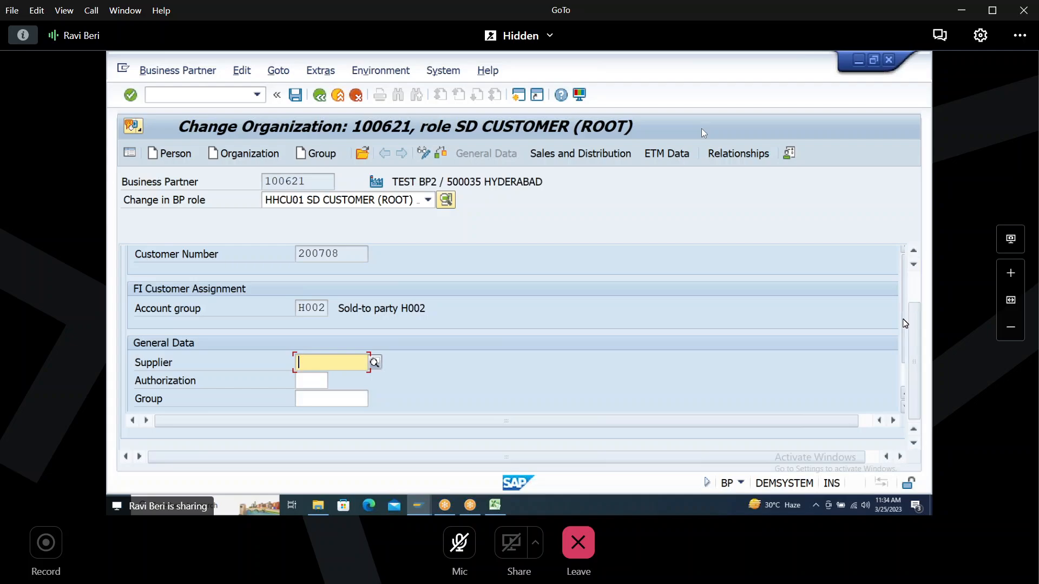
scroll(911, 328, down, 2)
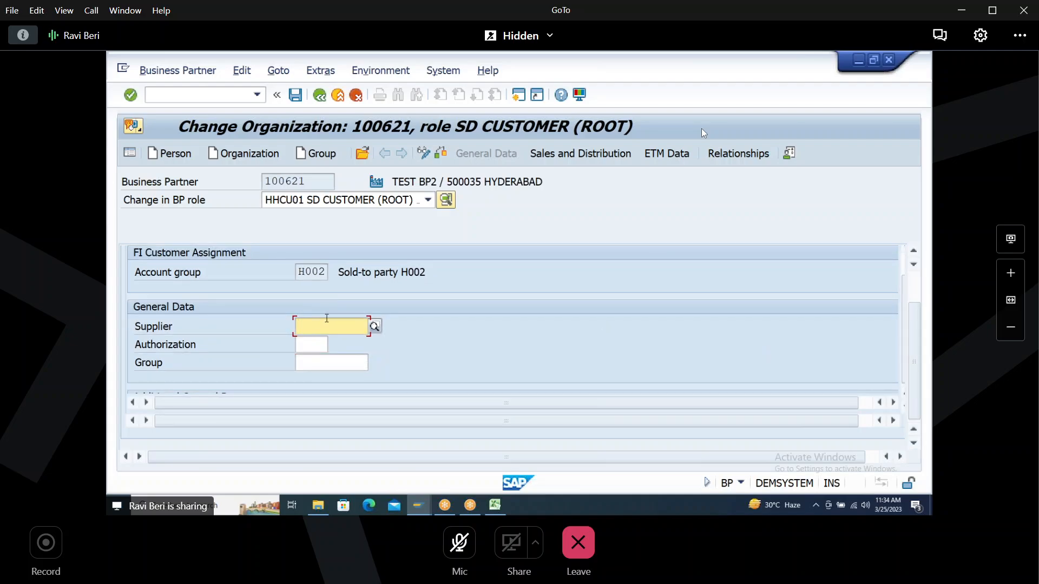
scroll(917, 296, up, 3)
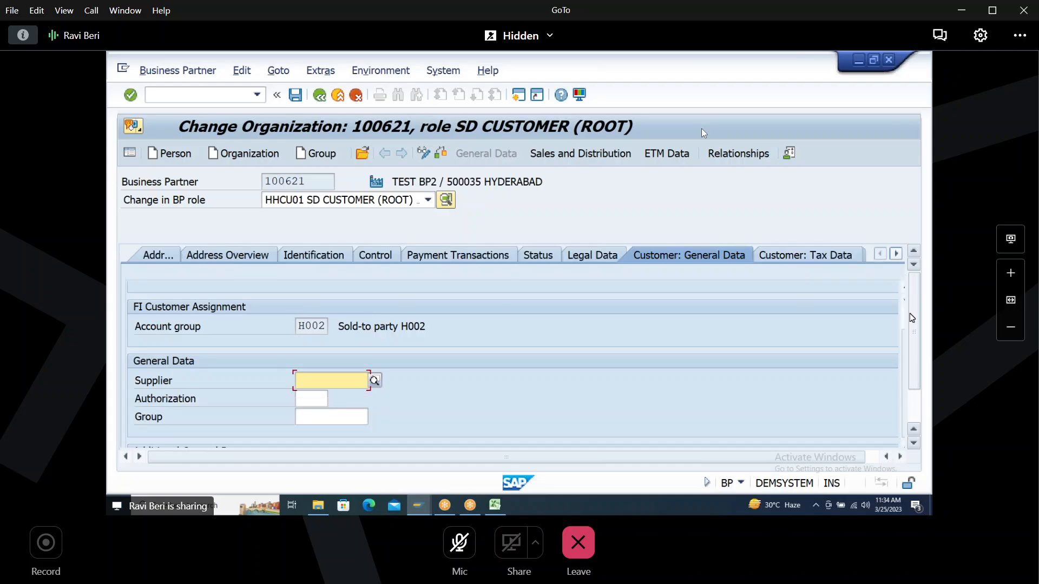
scroll(911, 318, up, 2)
Step: Look through the remaining general data sections and the available functions for the business partner's grouping
click(896, 255)
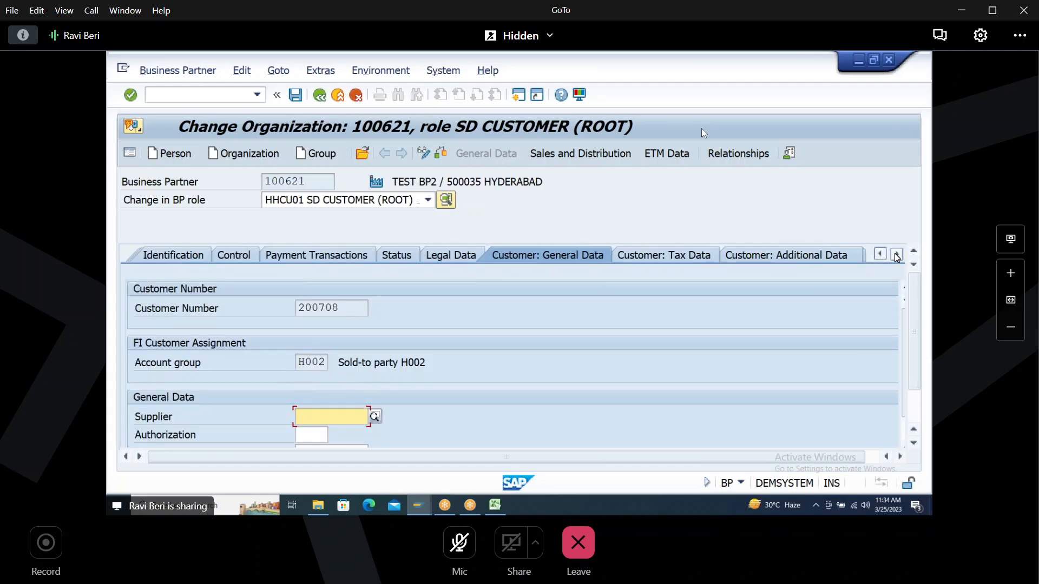
click(896, 256)
click(897, 256)
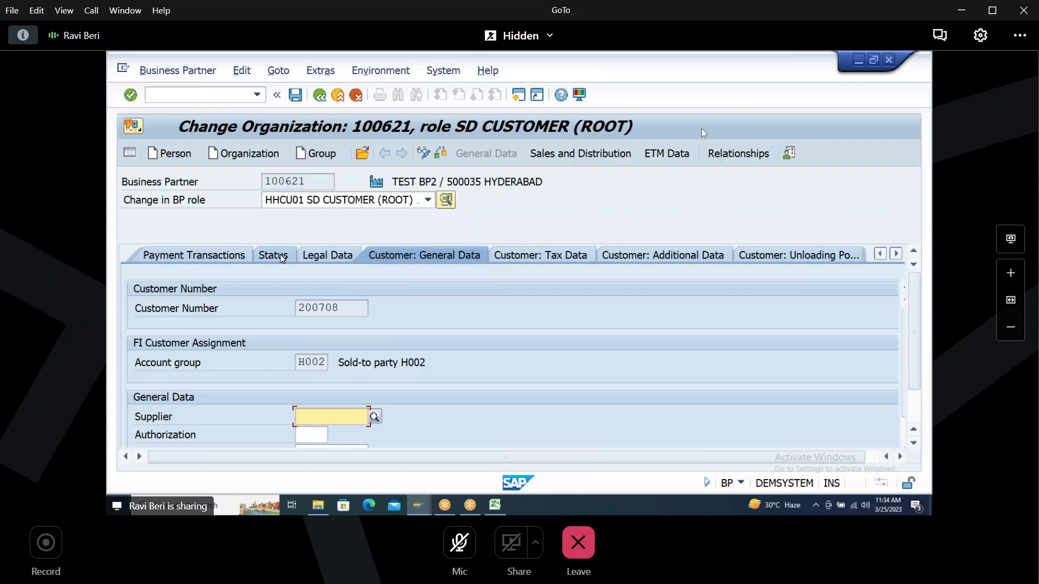
click(363, 74)
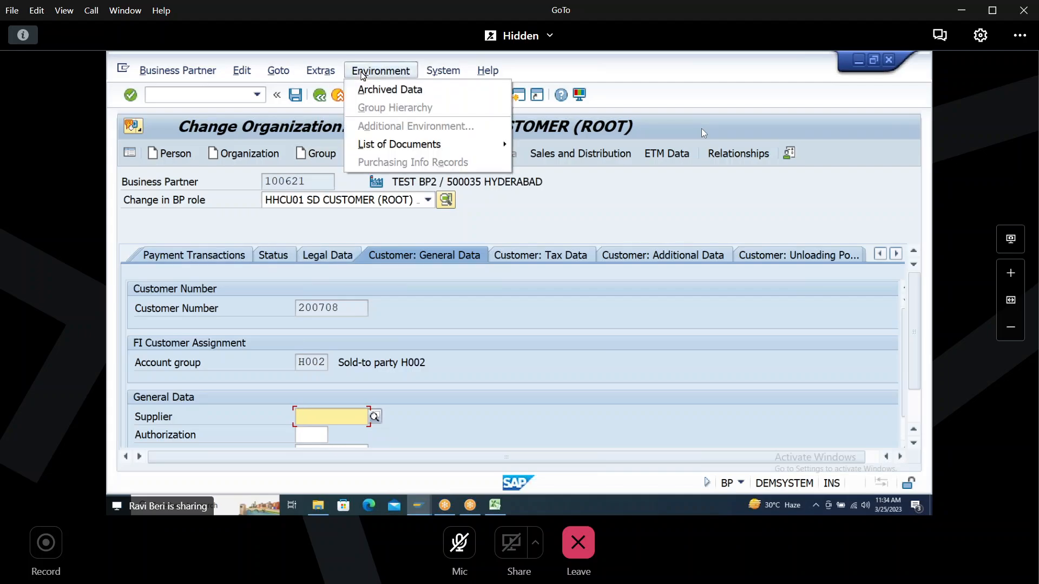
mouse_move(194, 76)
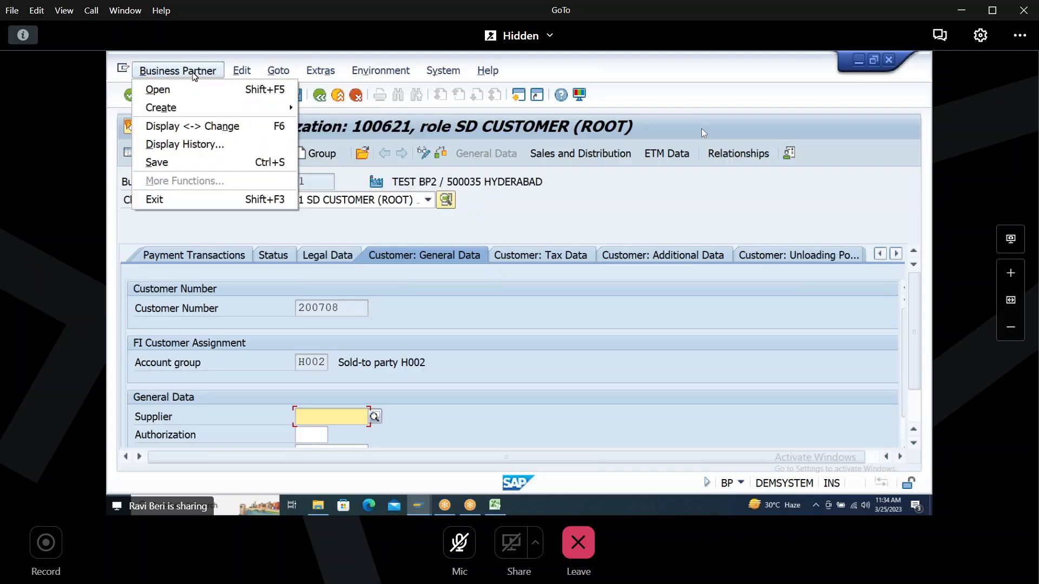
mouse_move(241, 71)
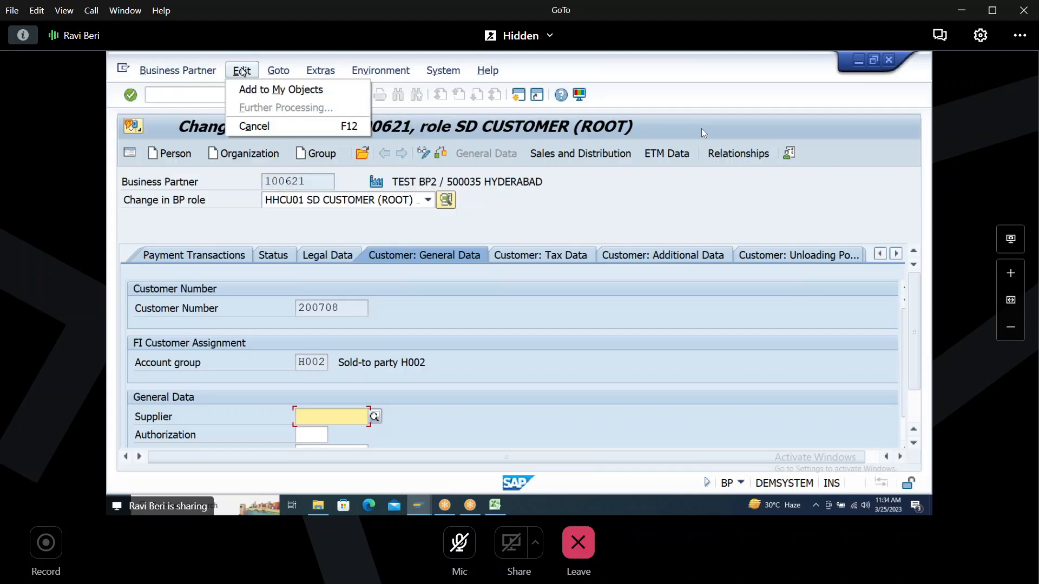
mouse_move(273, 72)
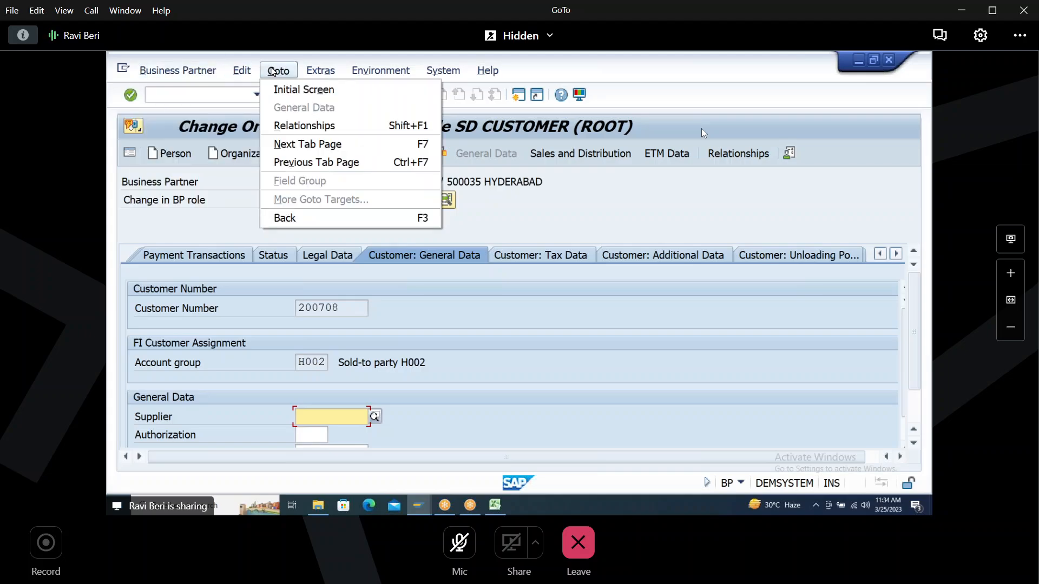
click(559, 207)
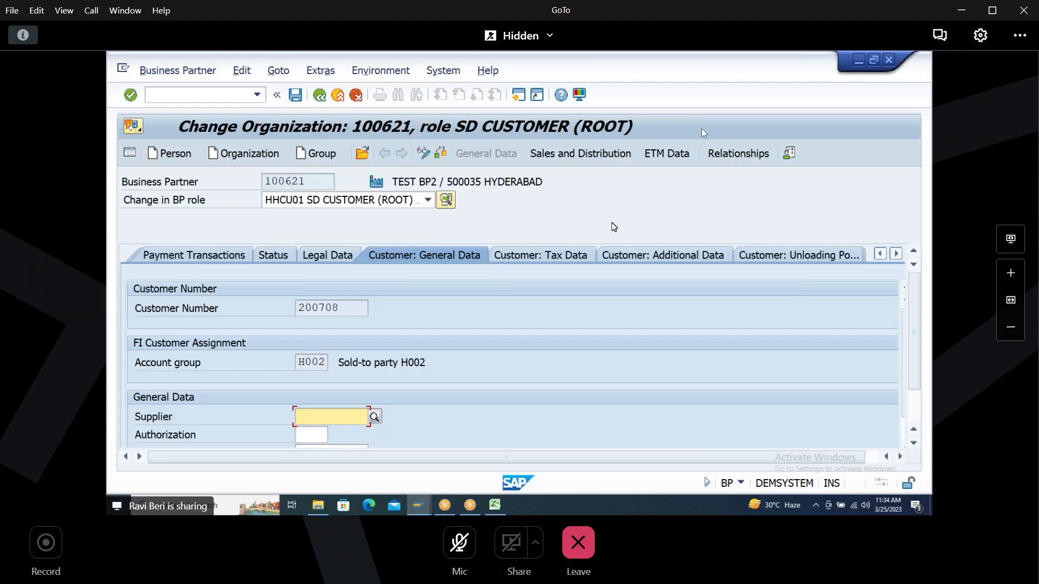
click(896, 254)
click(895, 255)
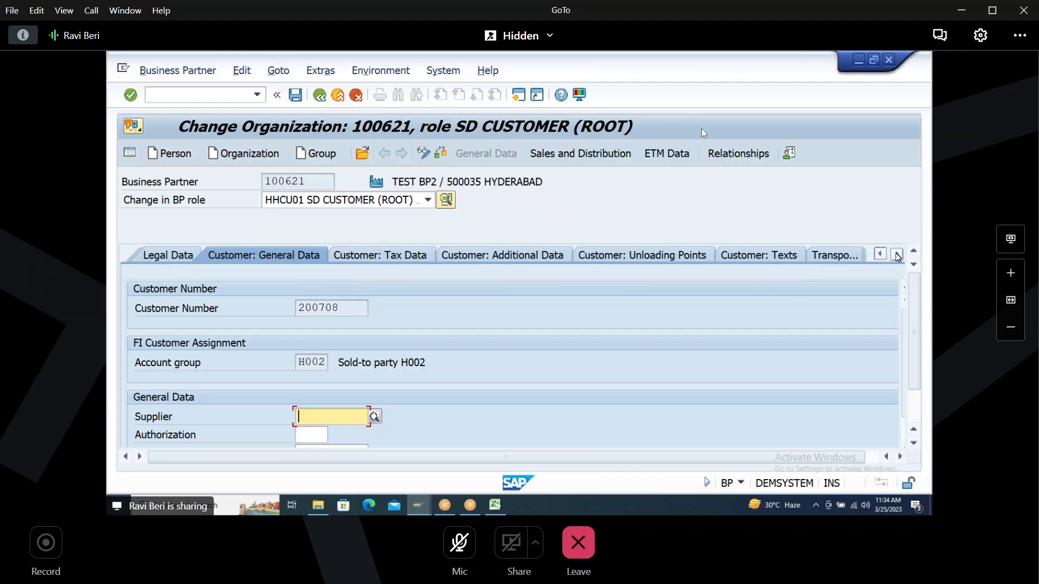
click(897, 255)
click(896, 255)
click(880, 255)
click(881, 255)
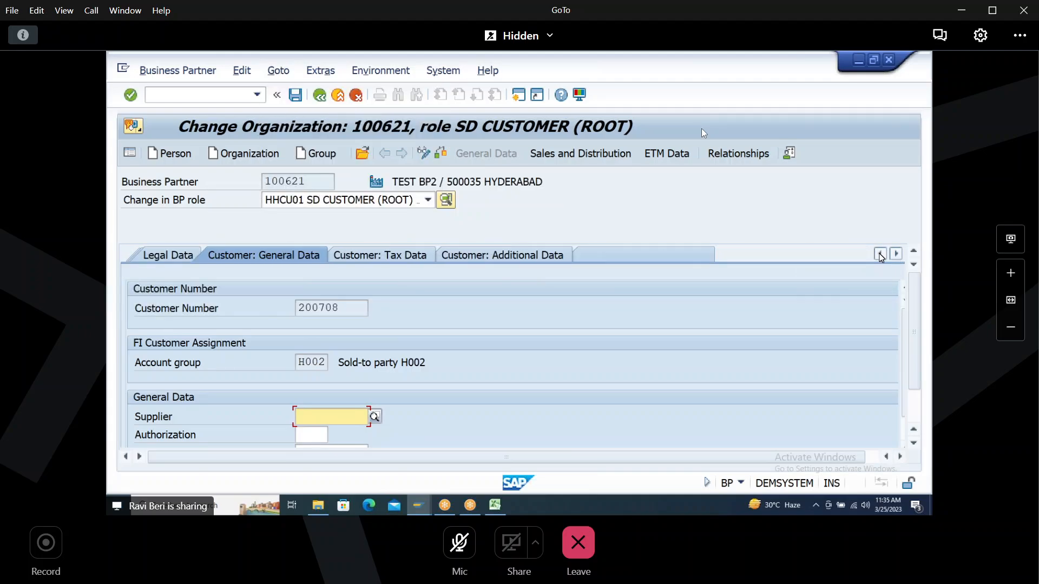
click(880, 255)
click(880, 255)
click(880, 255)
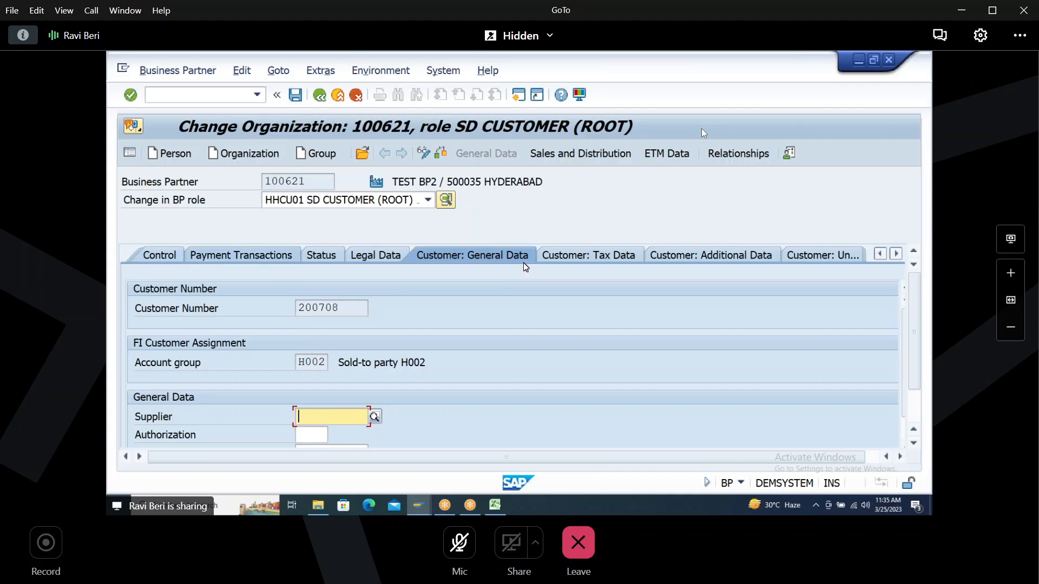
click(880, 254)
click(880, 255)
click(880, 255)
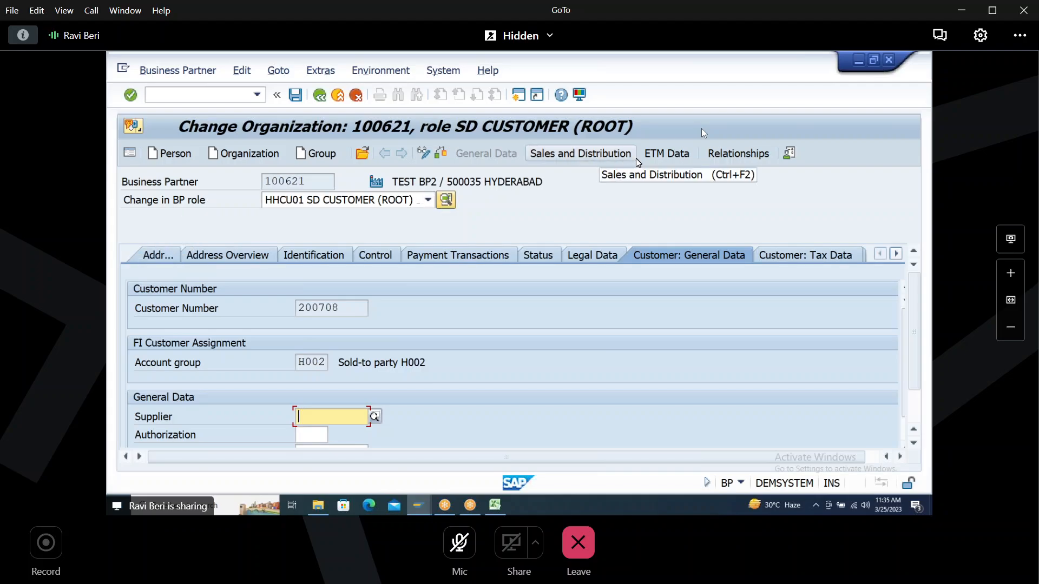
Step: Examine the general processing settings and the authorization overview for business partner maintenance, and close the settings
click(792, 158)
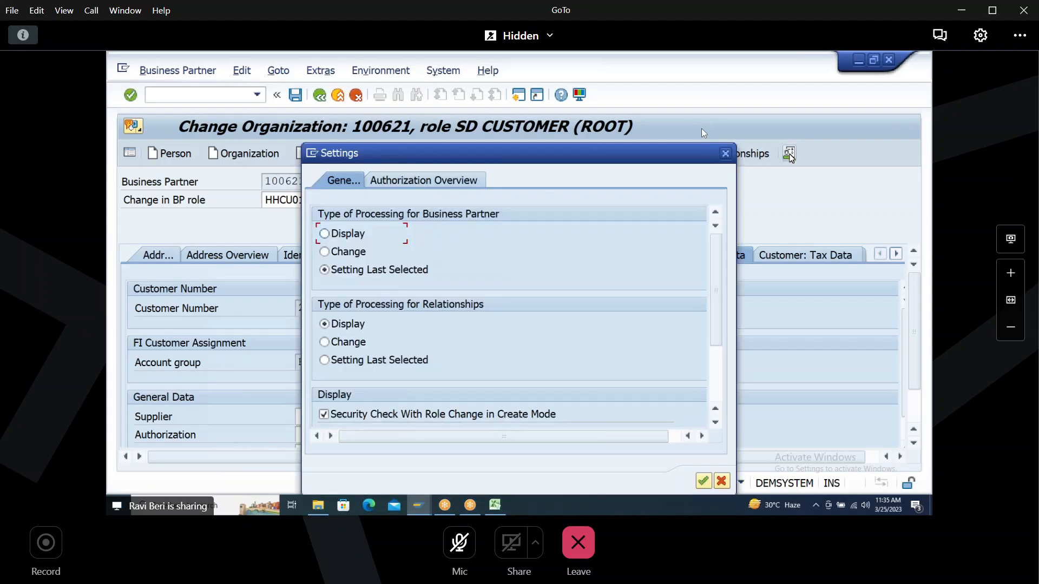
drag(714, 292, 705, 233)
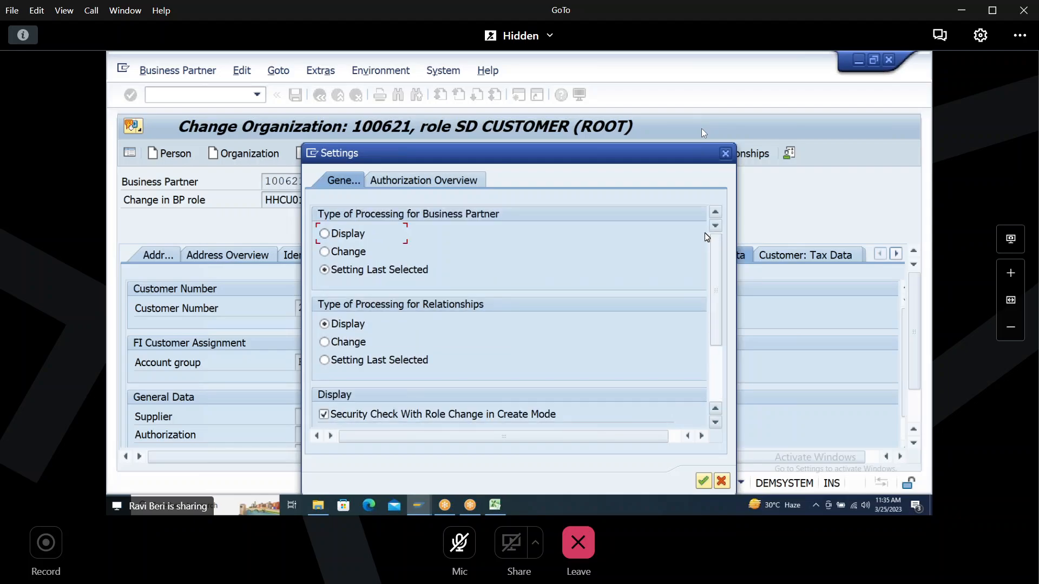
click(414, 181)
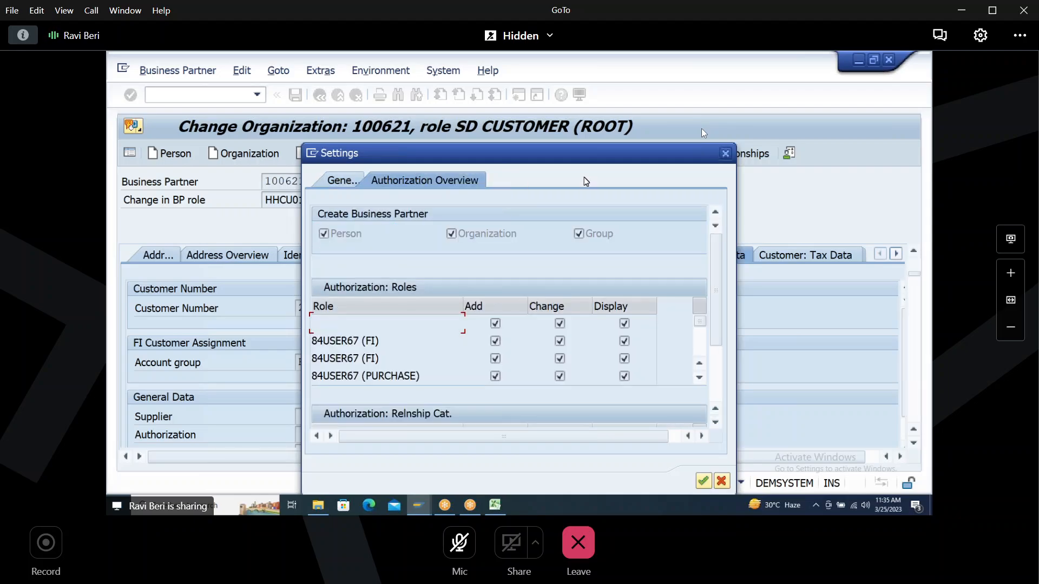
click(720, 154)
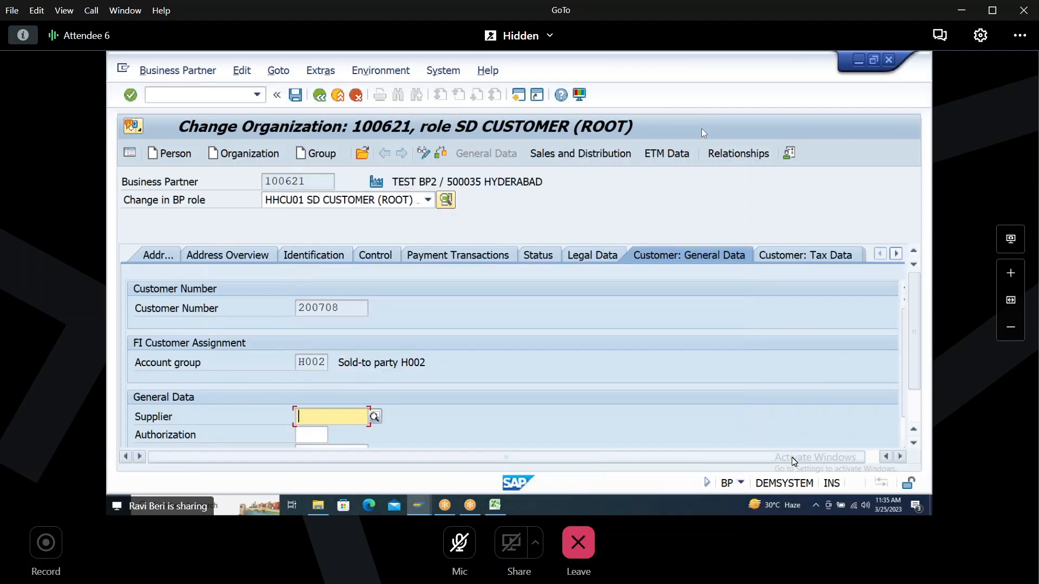
Step: Check the grouping in the business partner's Create/Change details and close the details
drag(793, 456, 859, 445)
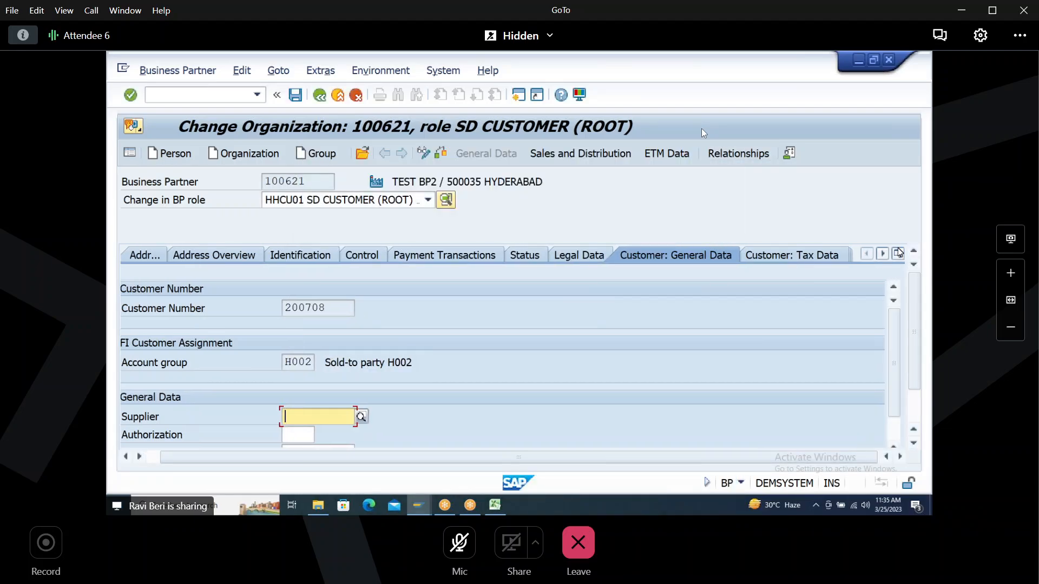
click(320, 71)
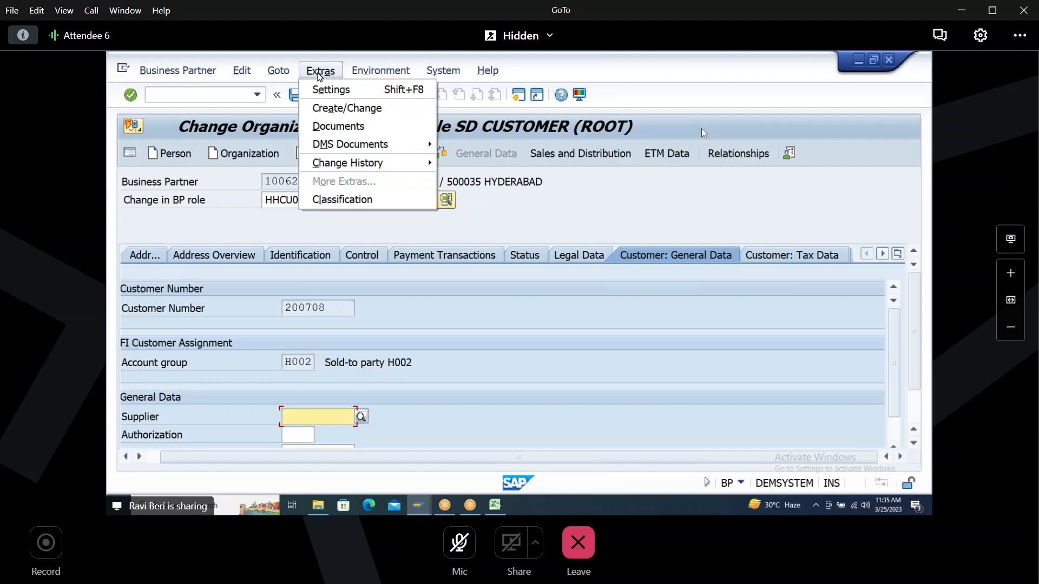
click(344, 108)
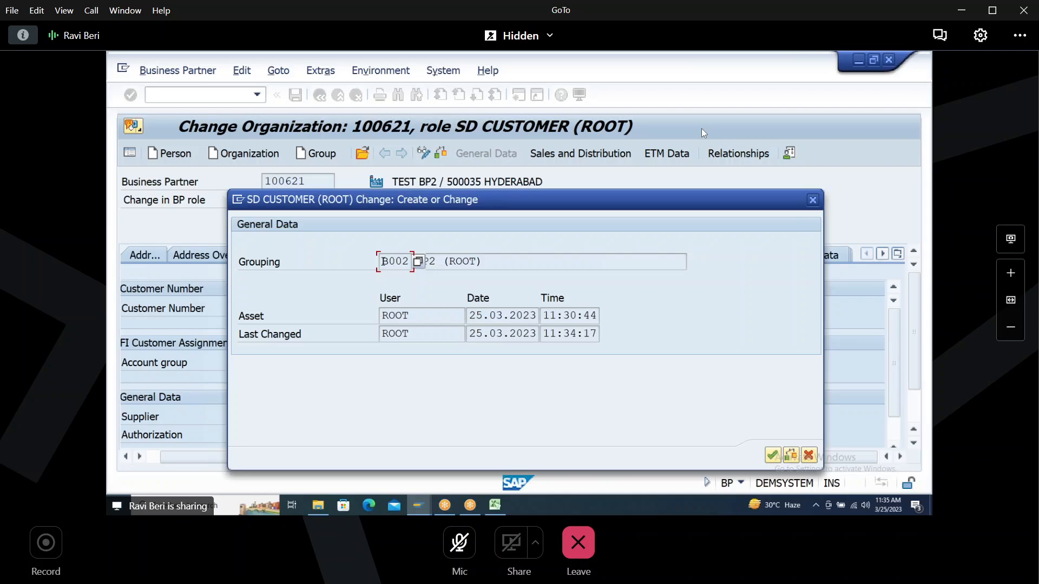
drag(382, 261, 412, 261)
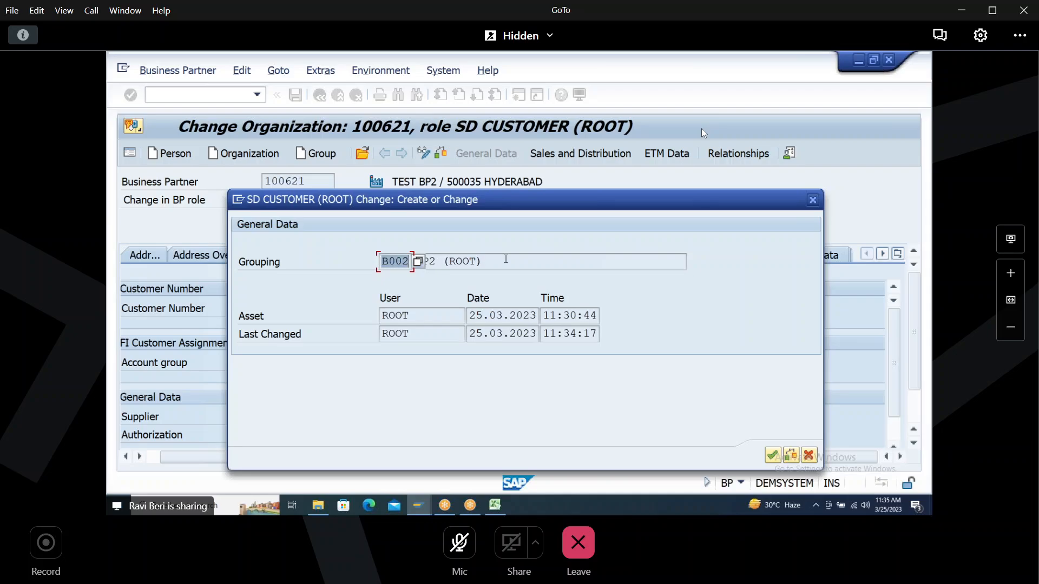
key(Tab)
key(shift+Tab)
click(812, 199)
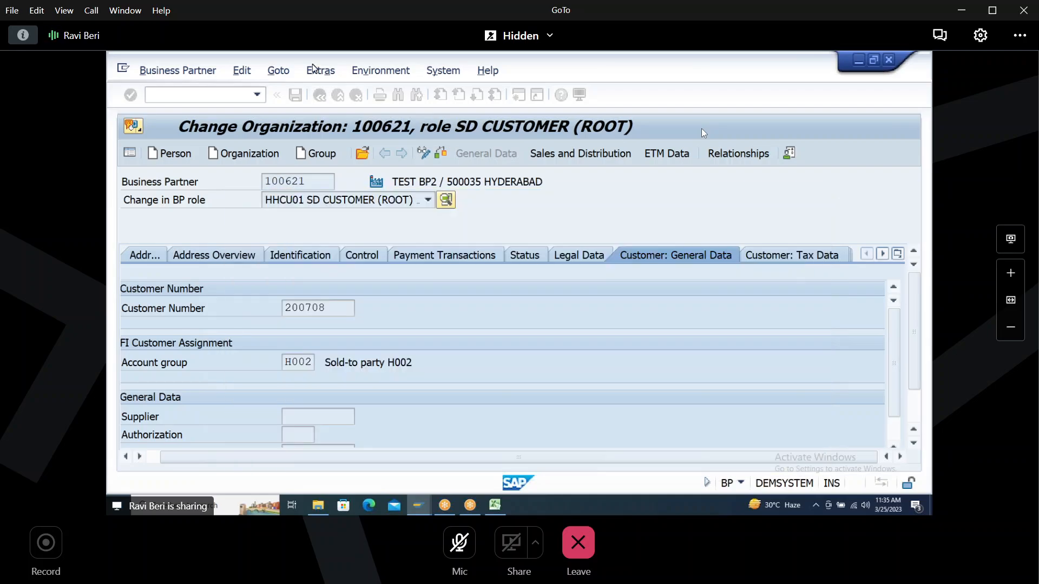
Step: Show the partner's Create/Change details two more times, highlighting the grouping code, and close them each time
click(322, 70)
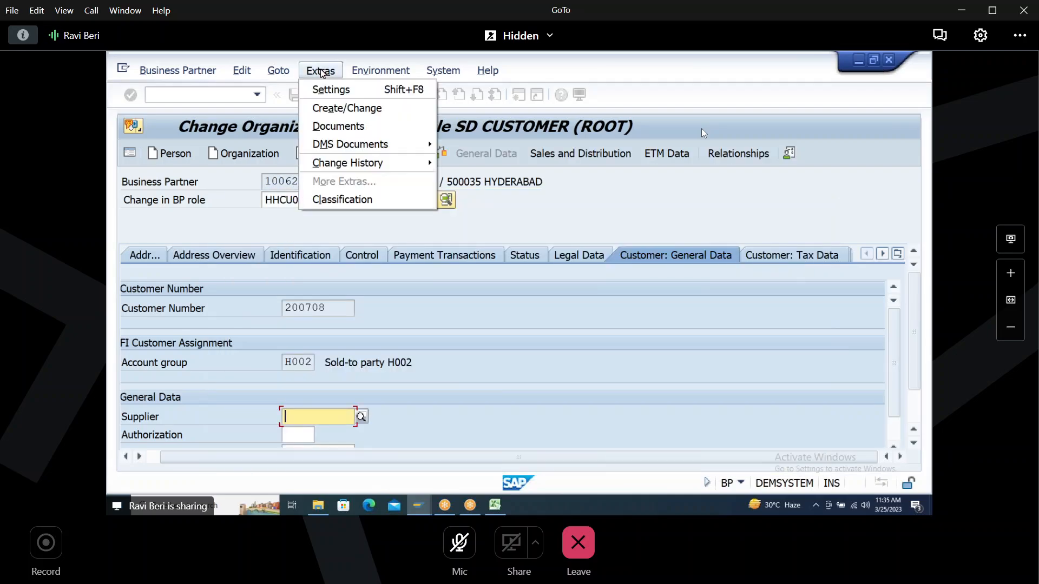
click(349, 109)
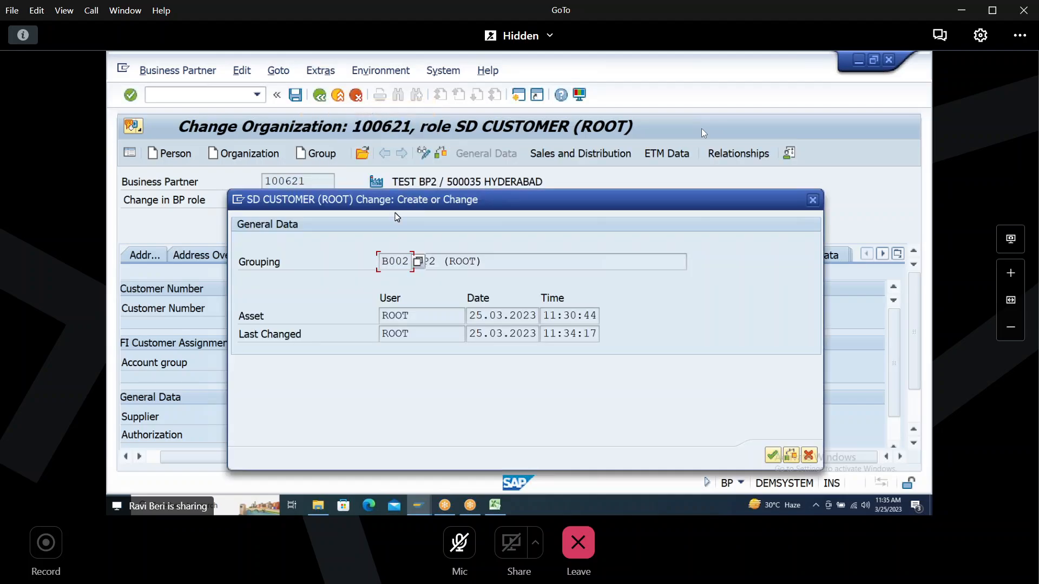
double_click(387, 262)
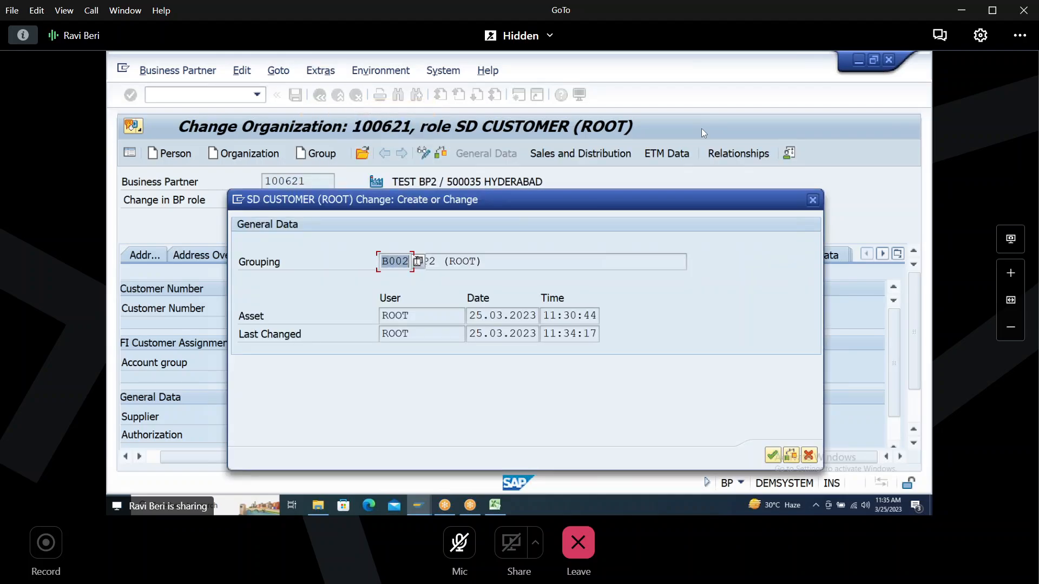
click(813, 199)
click(319, 70)
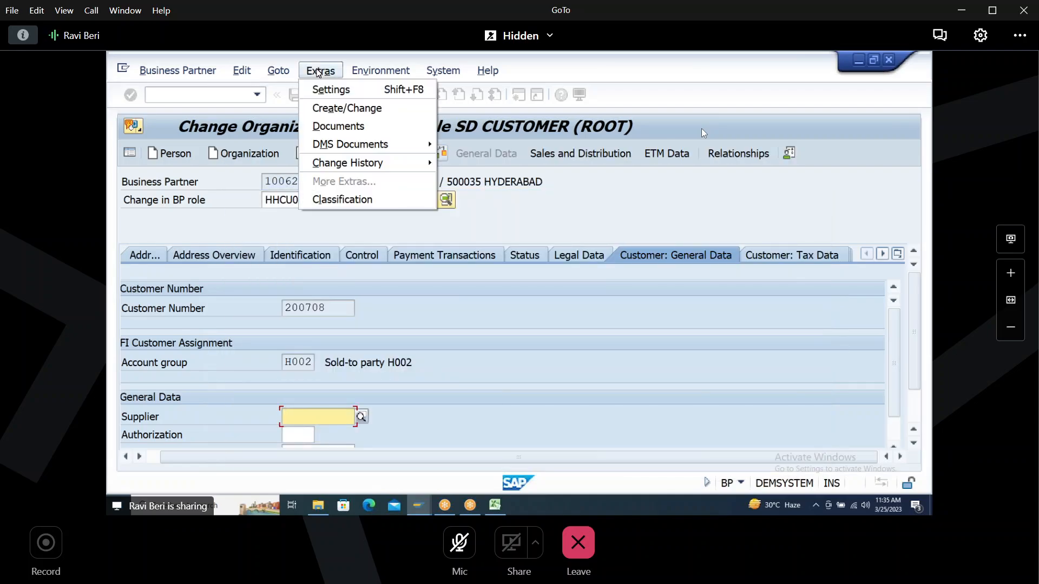
click(337, 111)
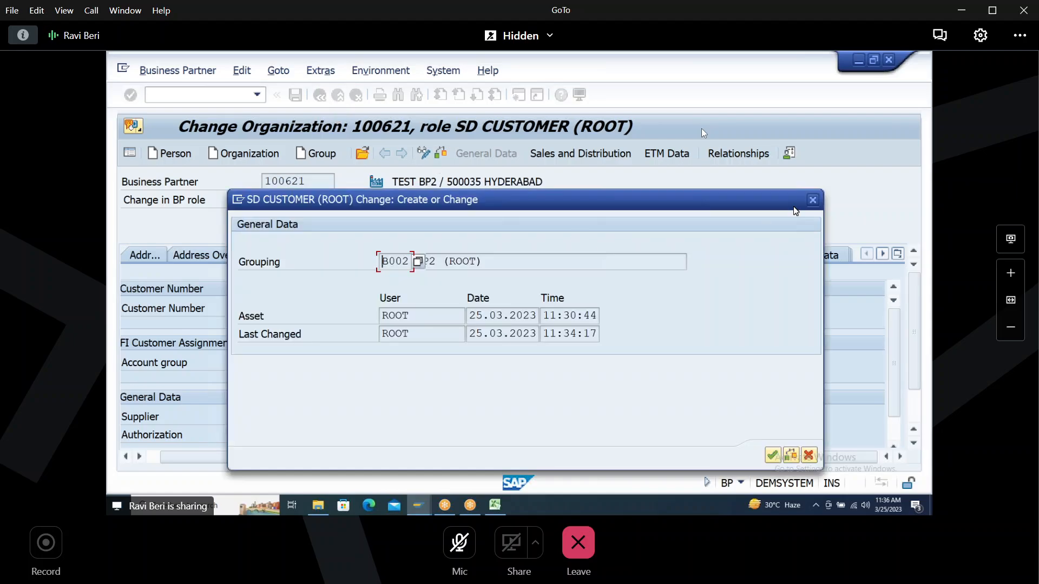
click(815, 200)
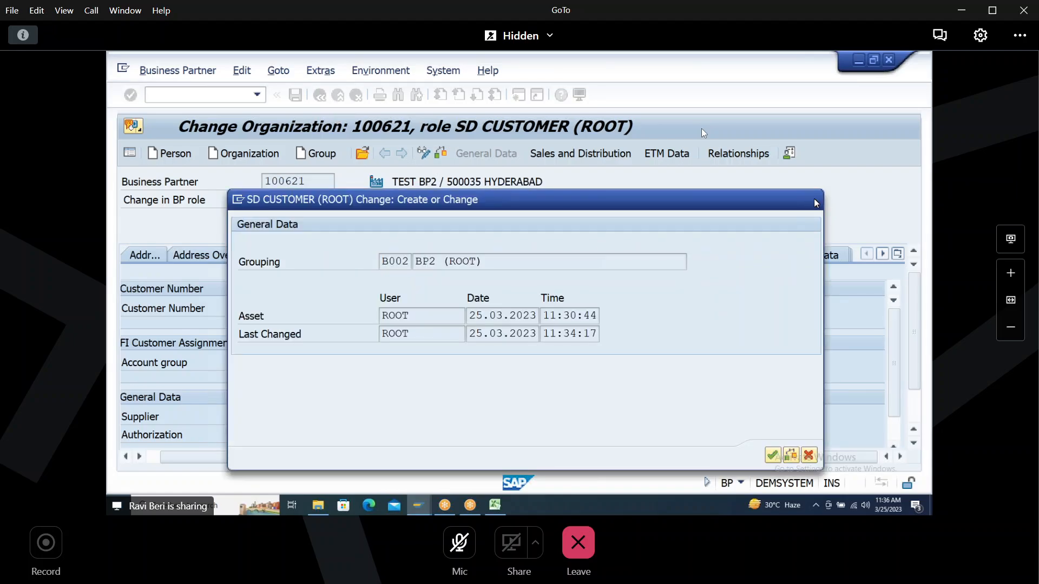
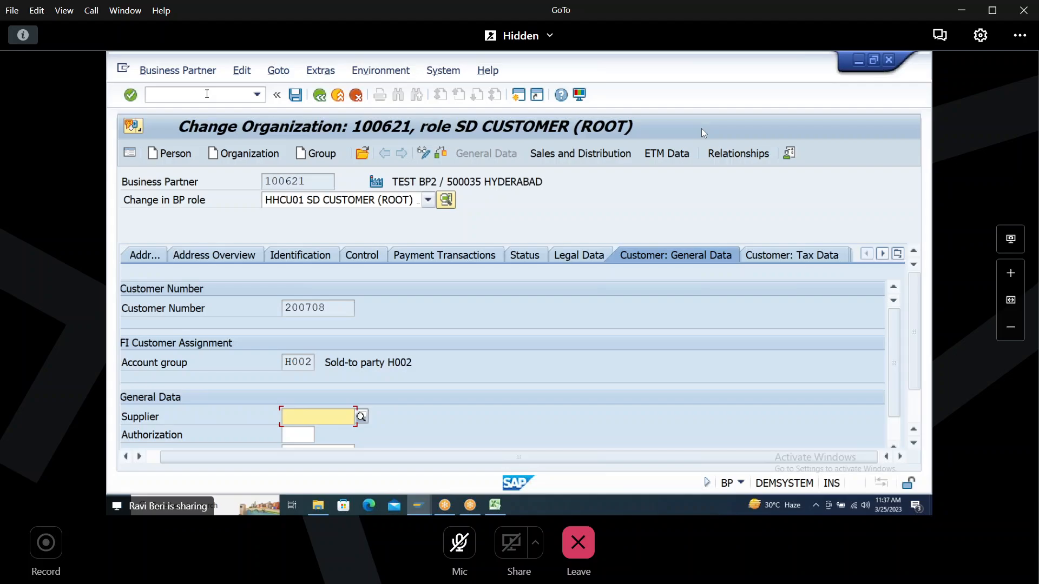
Step: Leave the business partner for transaction SPRO and open the SAP Reference IMG
click(204, 94)
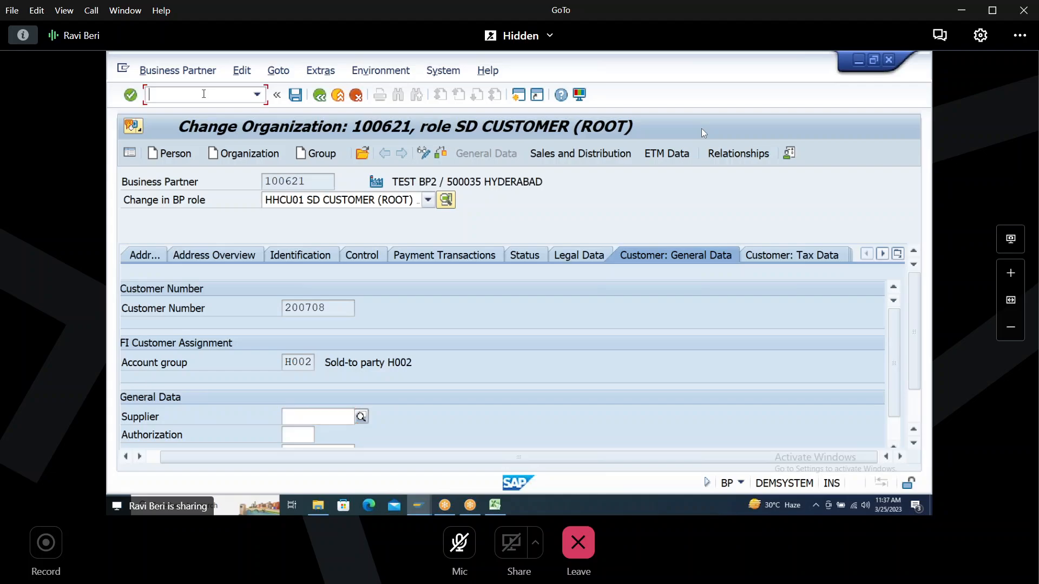
text(/NSPRO)
key(Return)
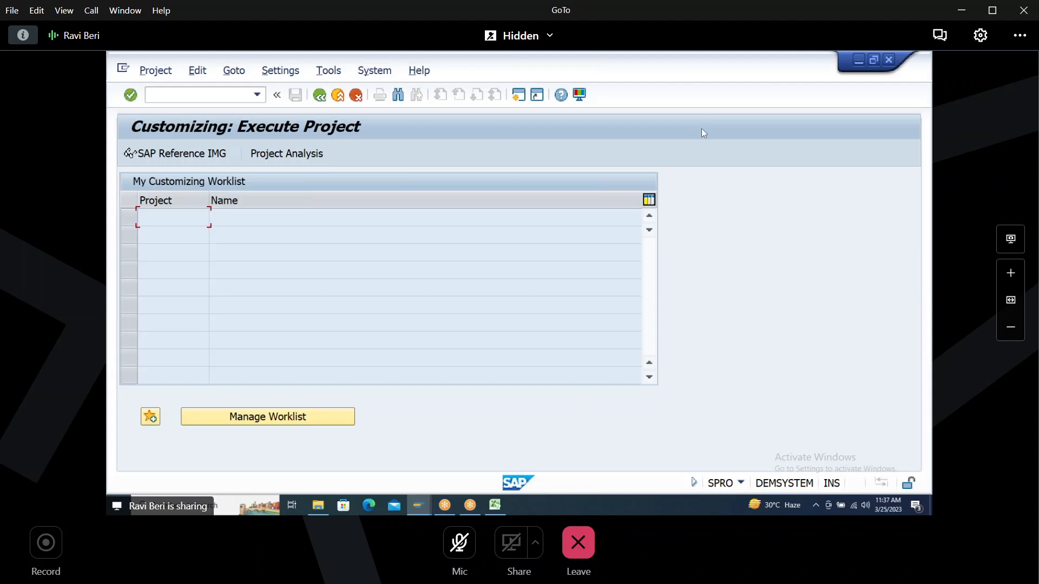
click(173, 154)
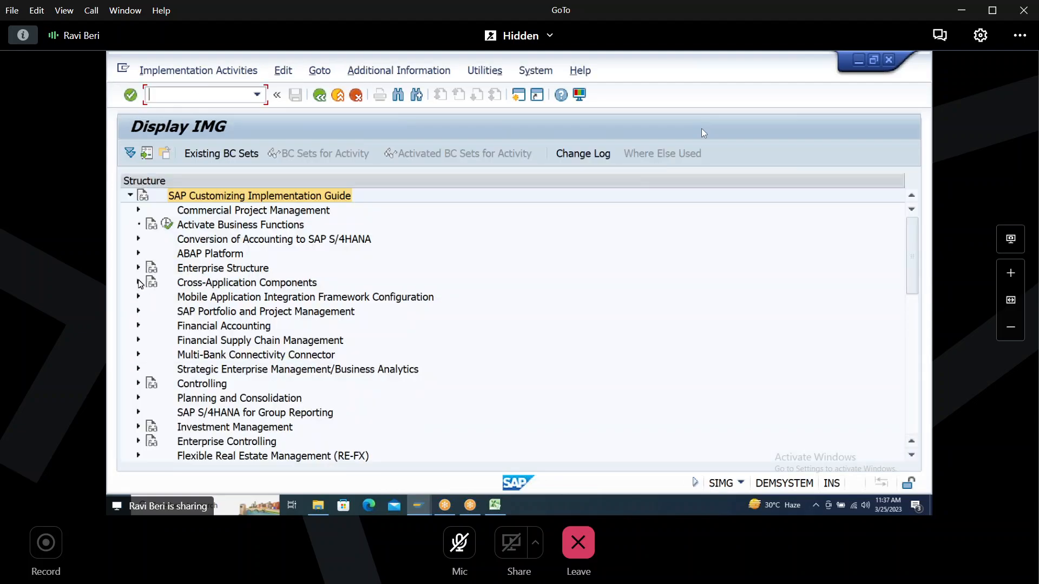
Step: Expand Cross-Application Components in the IMG and find and expand the SAP Business Partner node inside it
click(139, 282)
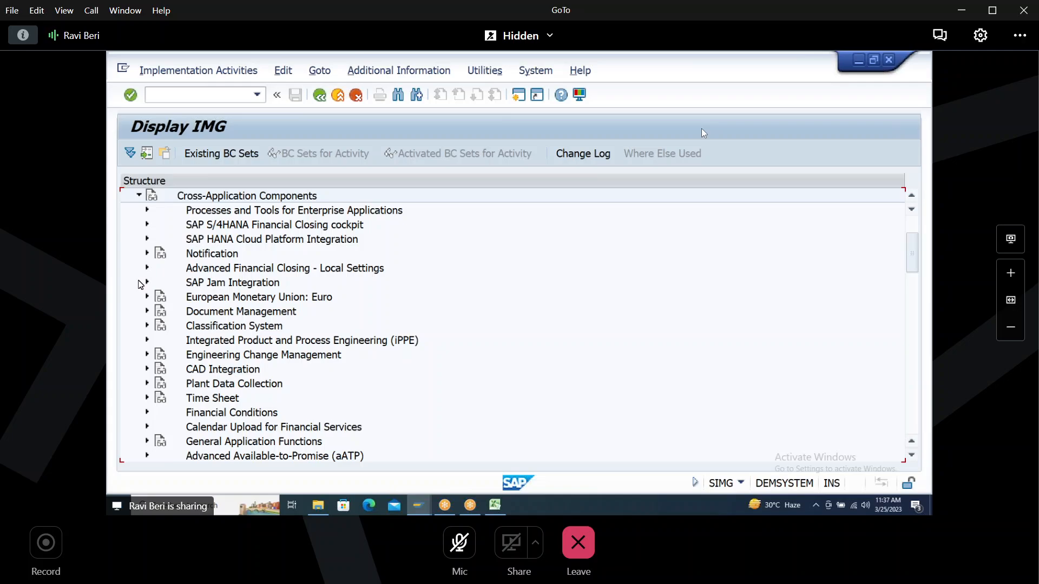
click(220, 198)
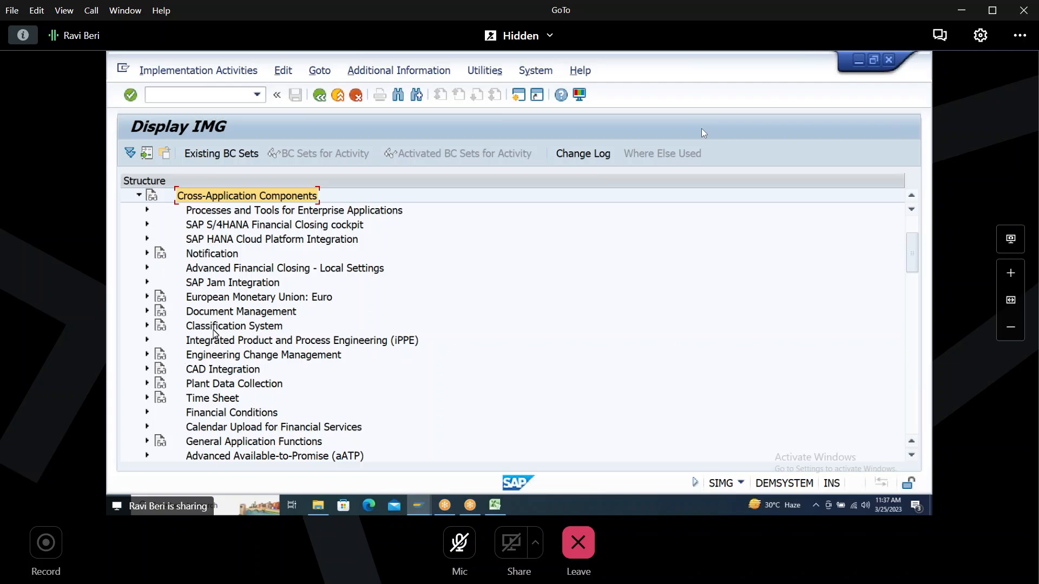
click(199, 356)
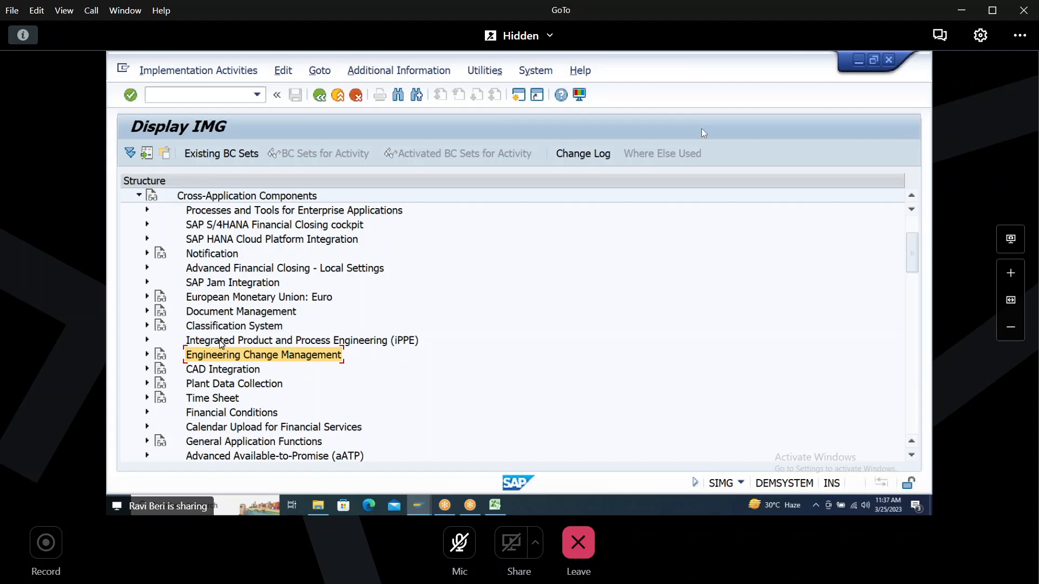
click(207, 343)
key(i)
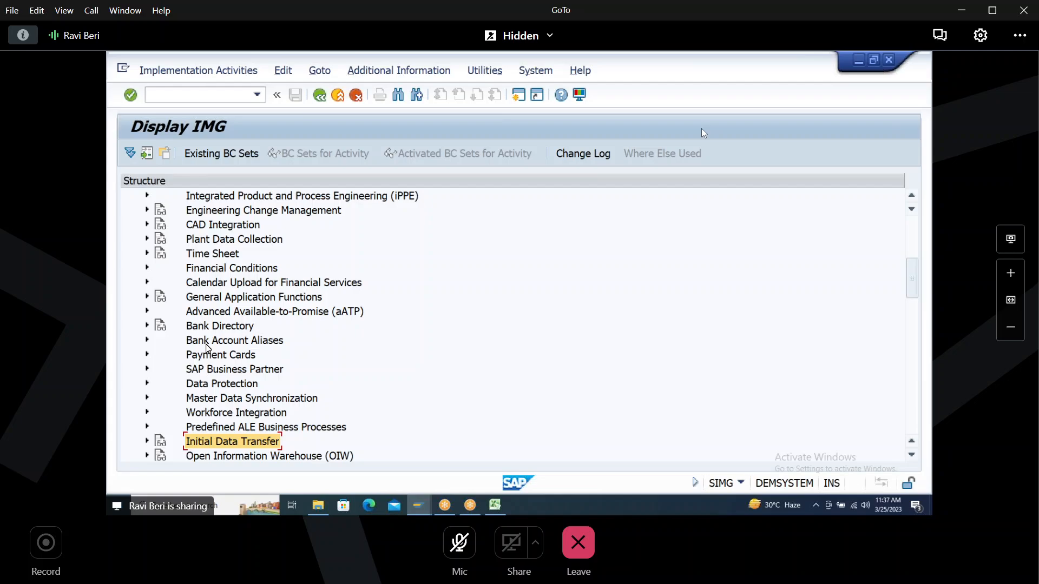
click(148, 369)
click(223, 343)
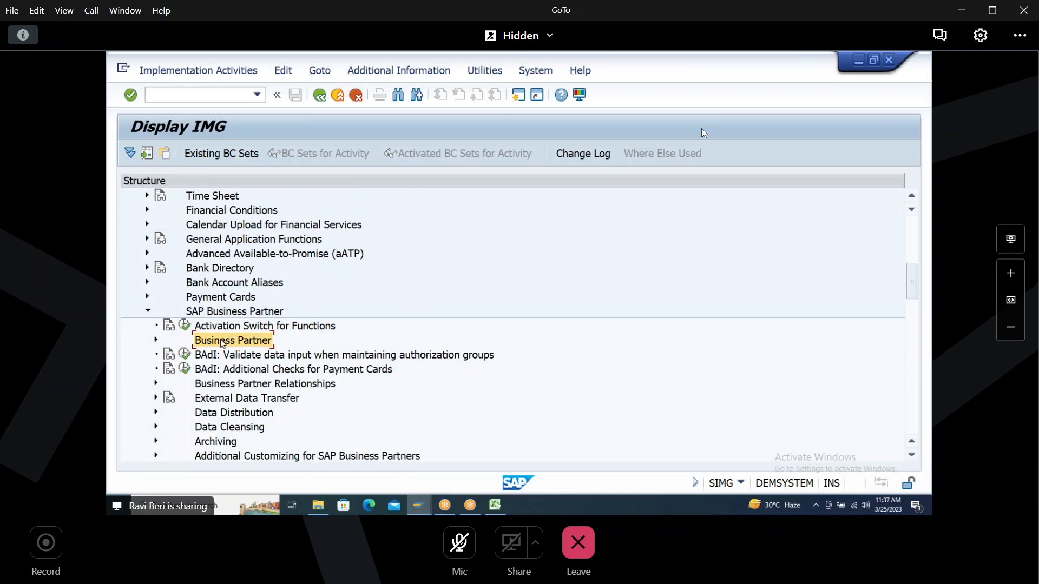
Step: Under Business Partner, Basic Settings, Business Partner Roles, open the customizing activity Define BP Role Groupings
click(156, 341)
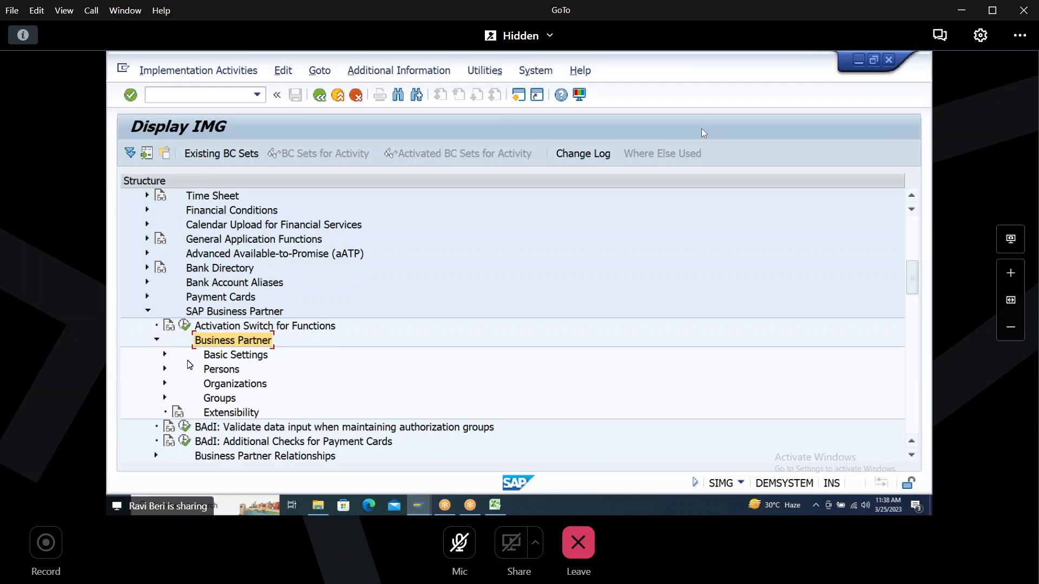
click(223, 358)
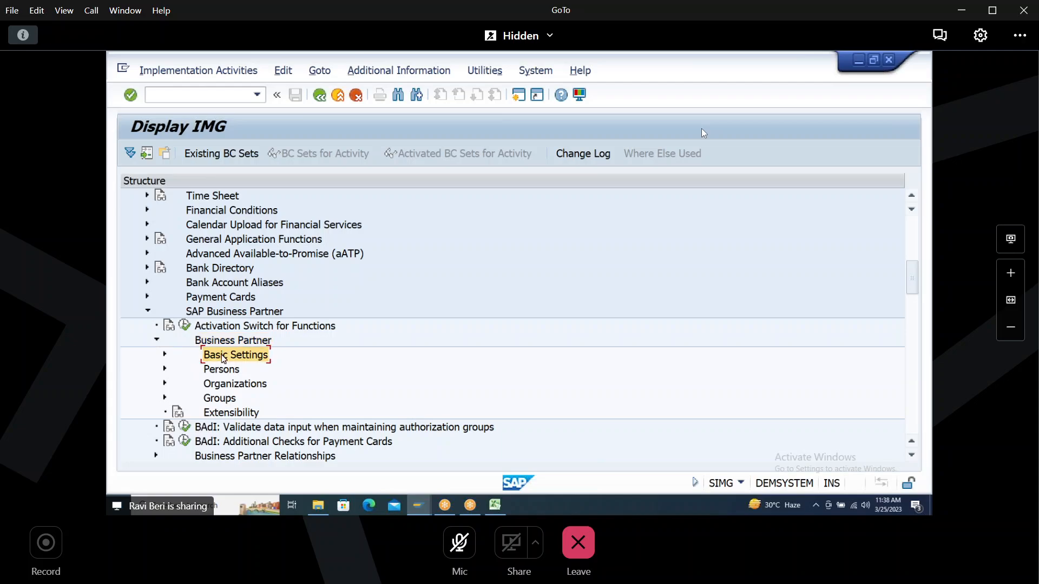
click(165, 355)
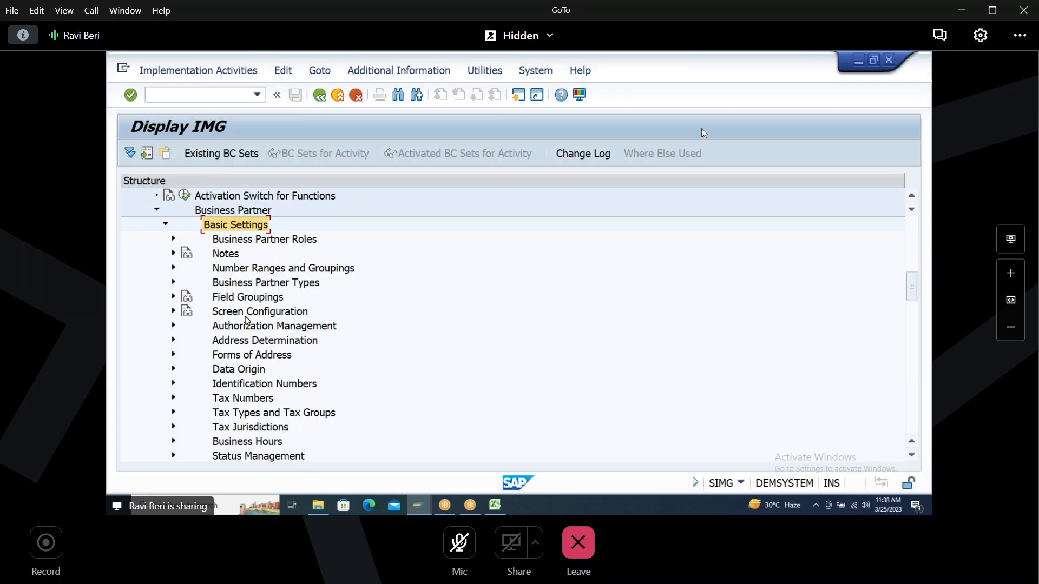
click(219, 243)
click(173, 239)
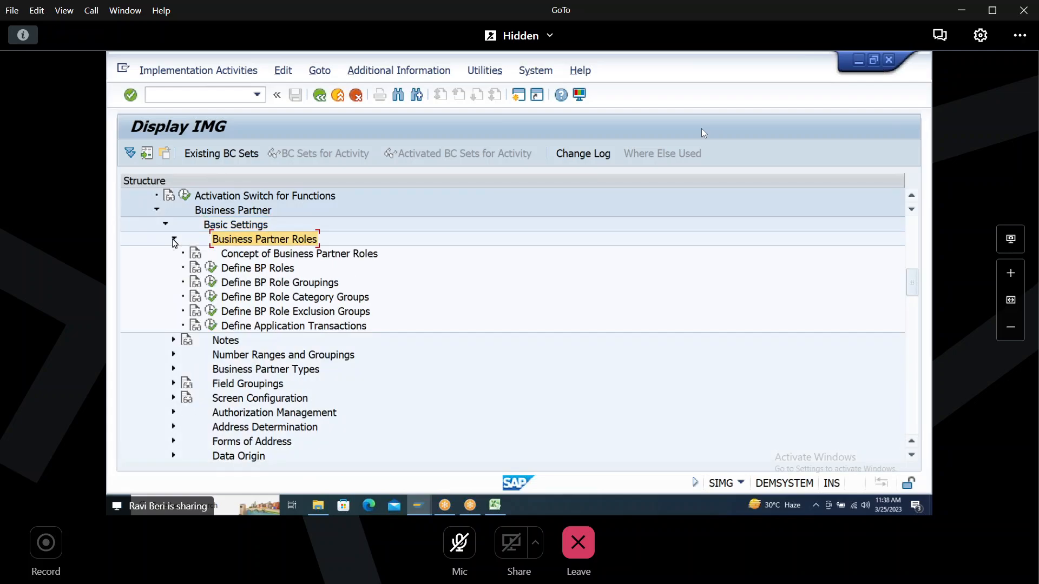
click(245, 286)
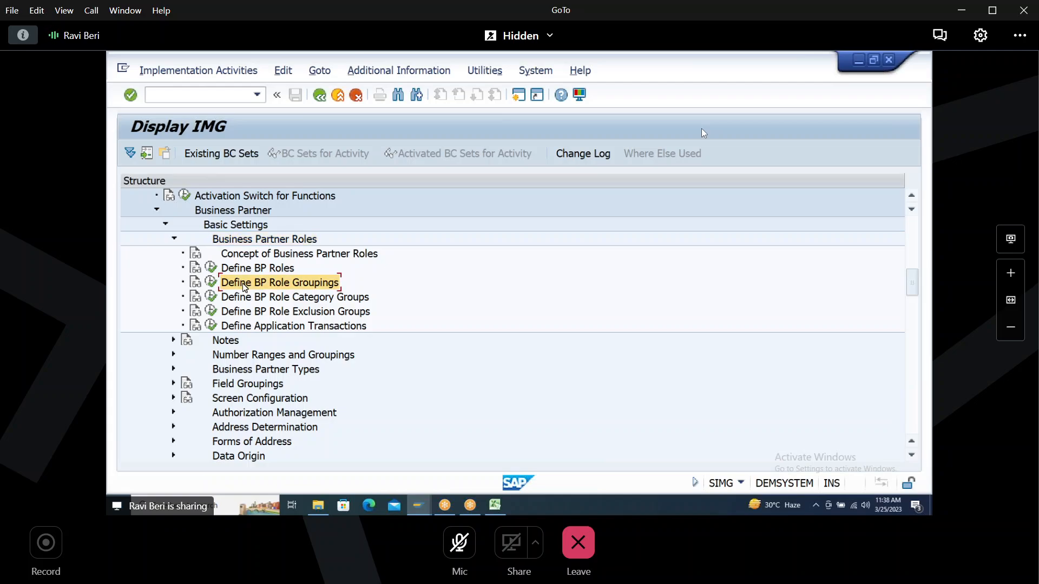
click(210, 282)
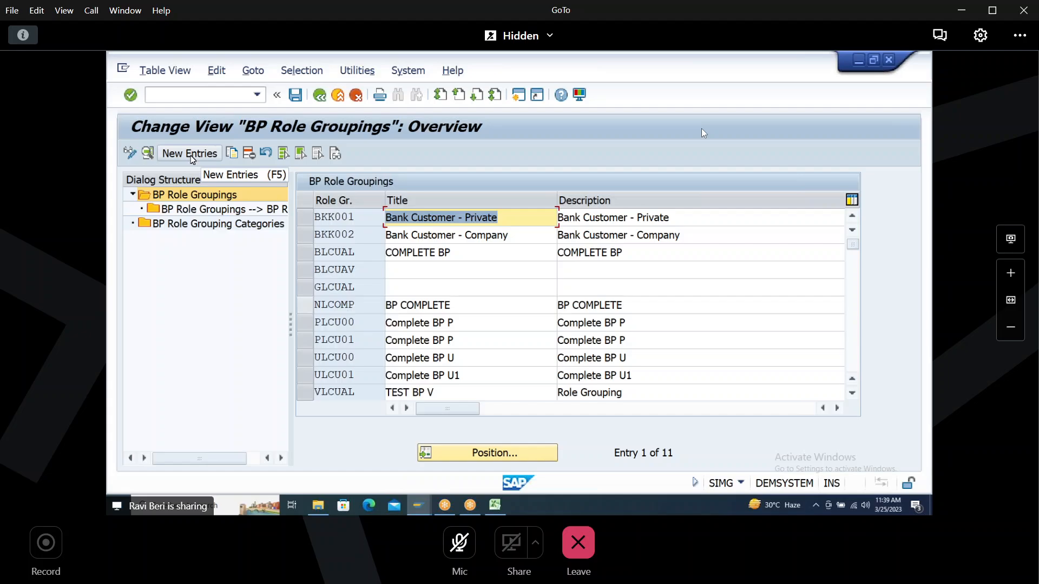
Step: Create a new BP role grouping entry with the code HBPALL
click(194, 196)
double_click(194, 196)
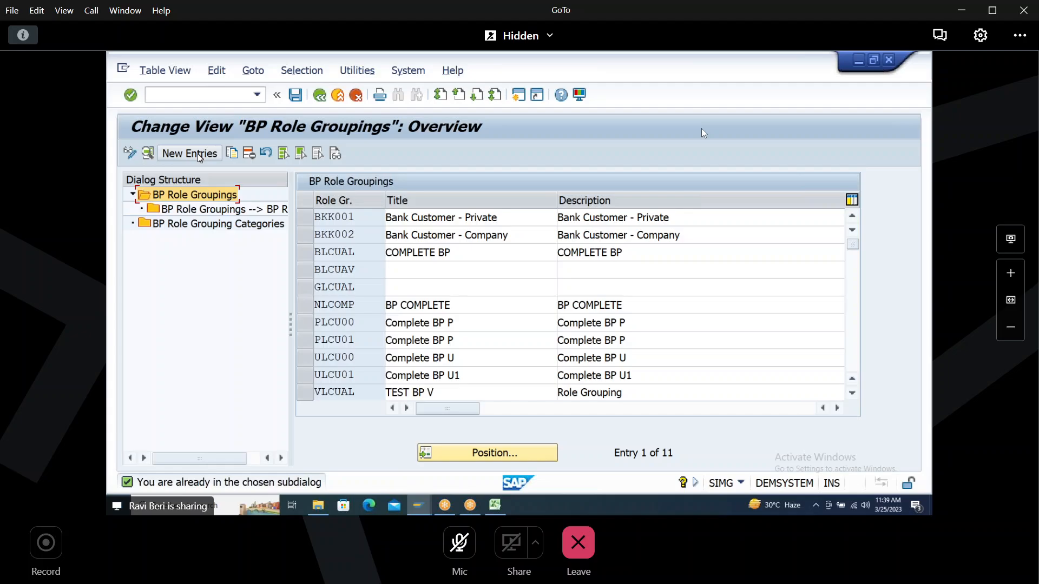
click(198, 153)
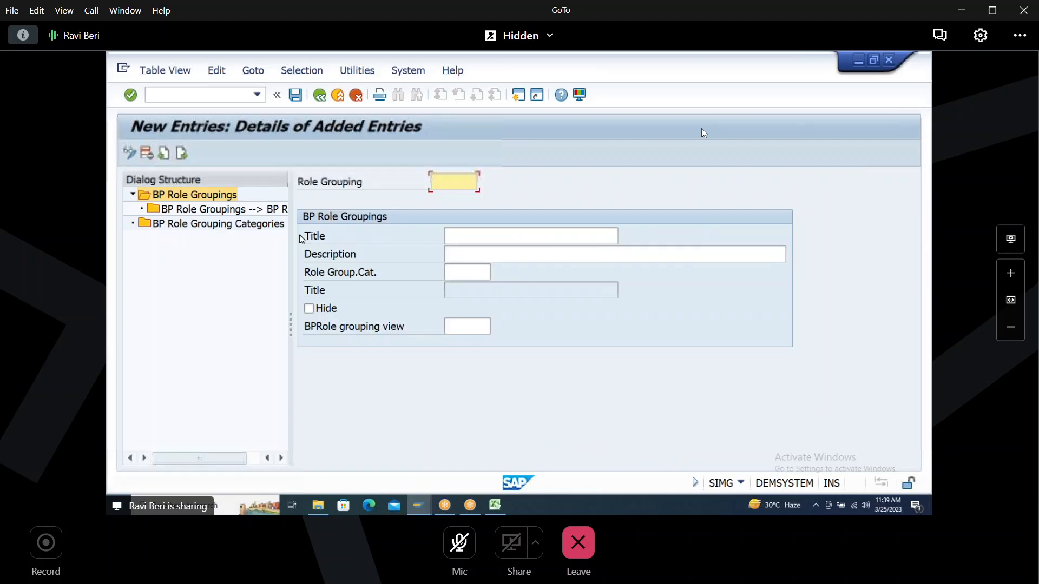
text(H)
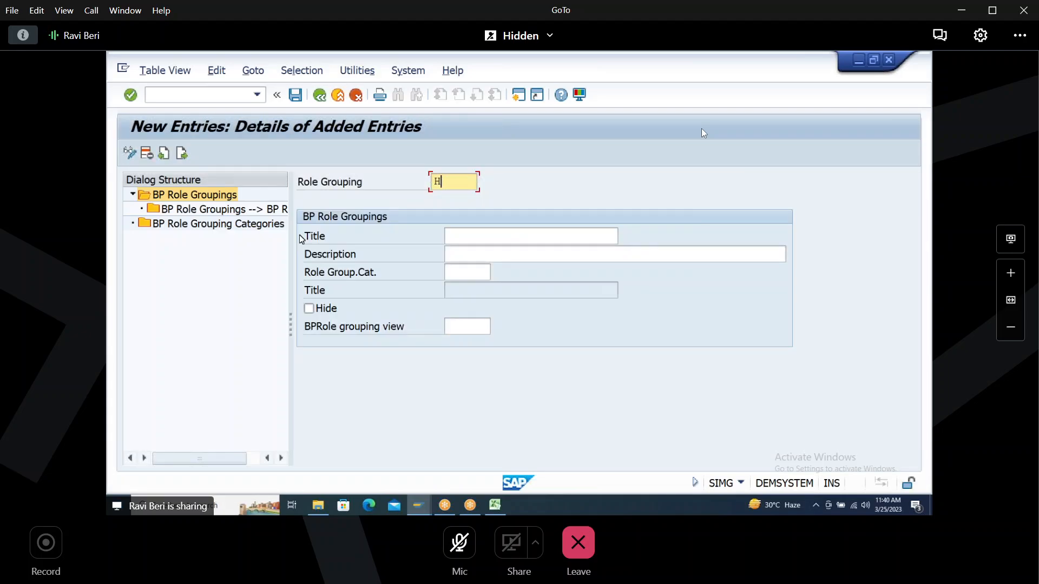
text(HBPAL)
key(BackSpace)
key(BackSpace)
key(BackSpace)
key(BackSpace)
key(BackSpace)
key(BackSpace)
text(HBPALL)
key(Tab)
Step: Enter the title BP COMP (HHCU00 & HHCU01) for role grouping HBPALL
text(BP CO)
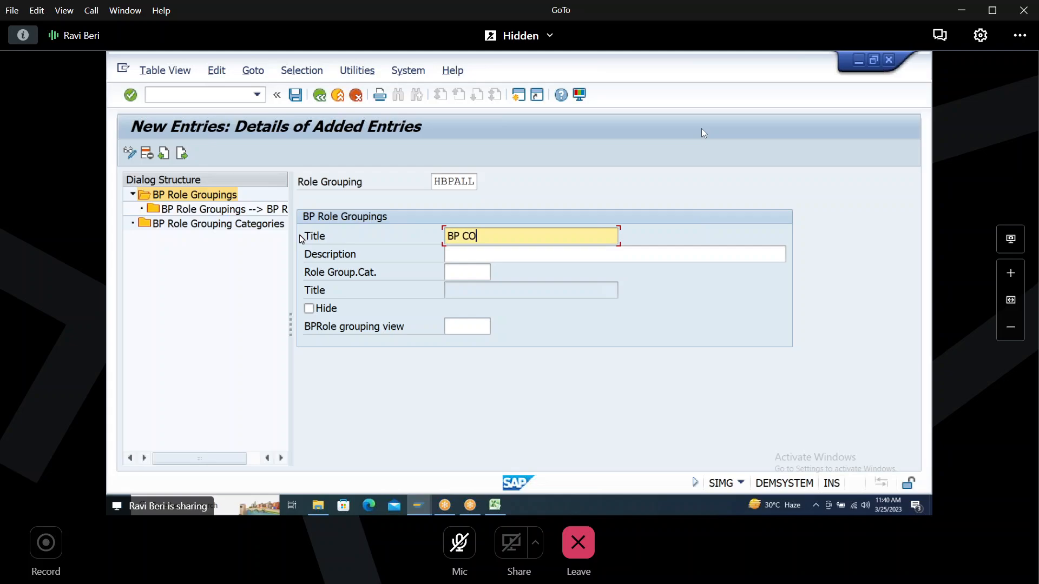
text(MPLETE (HHCU00,HHCU0)
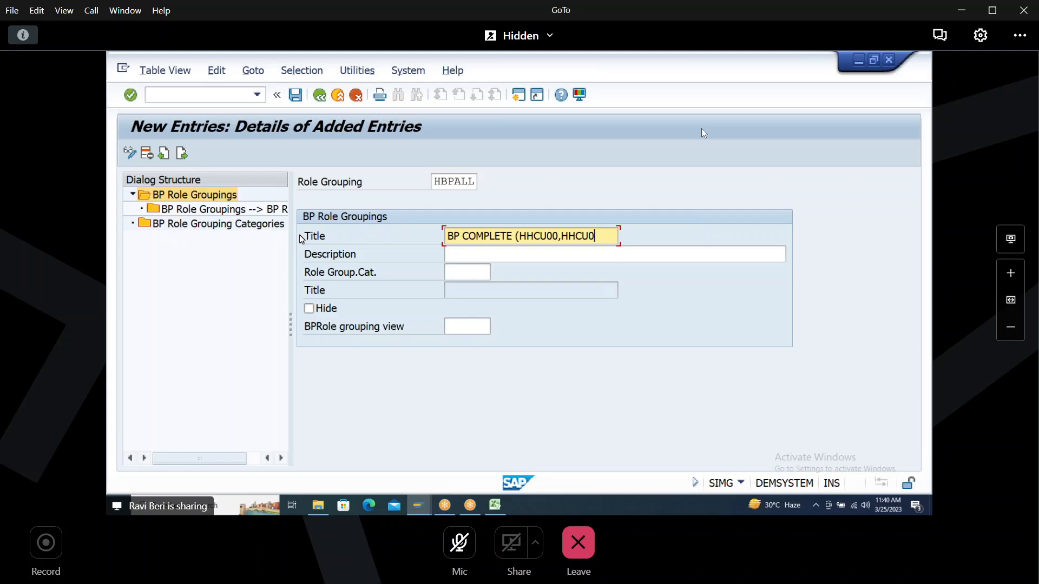
key(BackSpace)
key(BackSpace)
key(BackSpace)
key(BackSpace)
key(BackSpace)
key(BackSpace)
key(BackSpace)
key(BackSpace)
key(BackSpace)
key(BackSpace)
key(BackSpace)
key(BackSpace)
key(BackSpace)
key(BackSpace)
key(BackSpace)
key(BackSpace)
key(BackSpace)
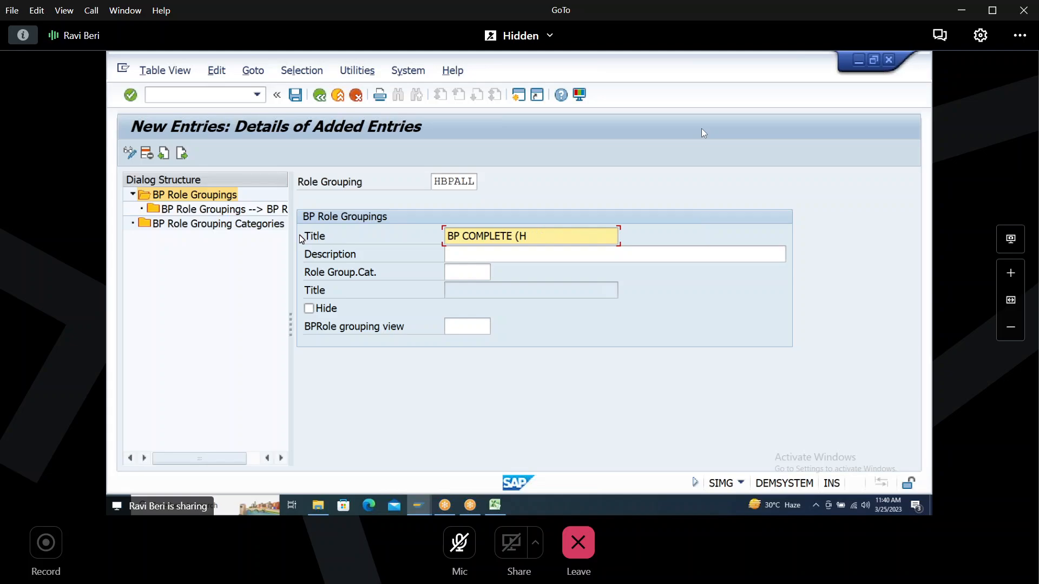
key(BackSpace)
text((HHCU00 & HHCU)
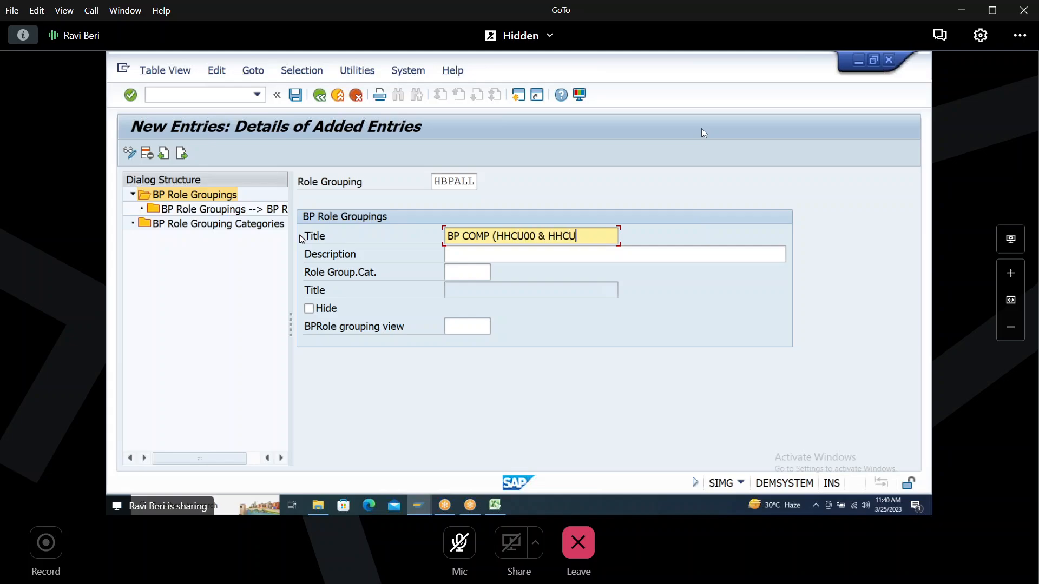
text(01))
key(Tab)
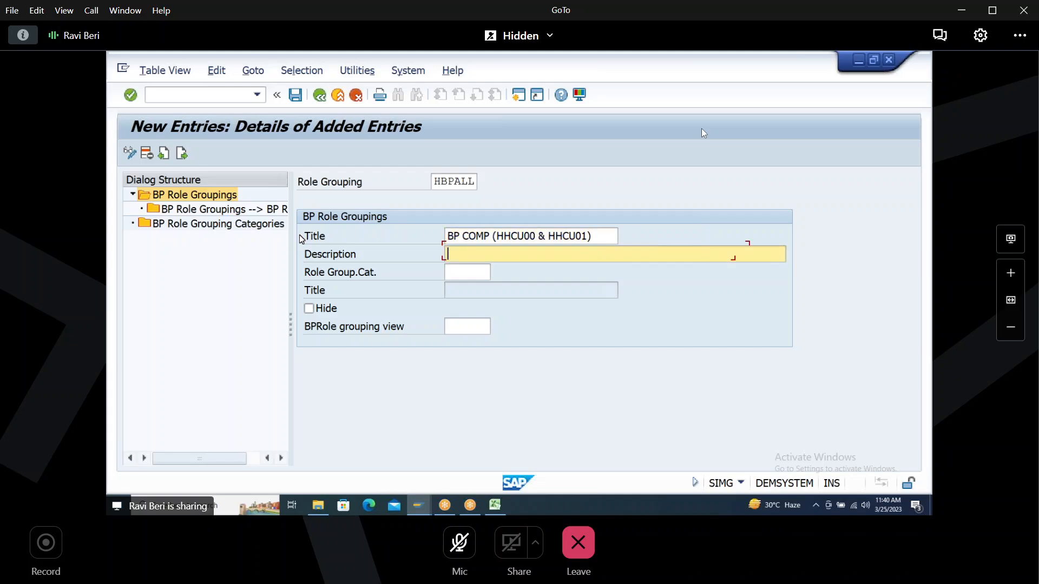
Step: Enter the description BP COMPLETE (HHCU00 & HHCU01) and save the role grouping, confirming the customizing request
text(BP COMPLET)
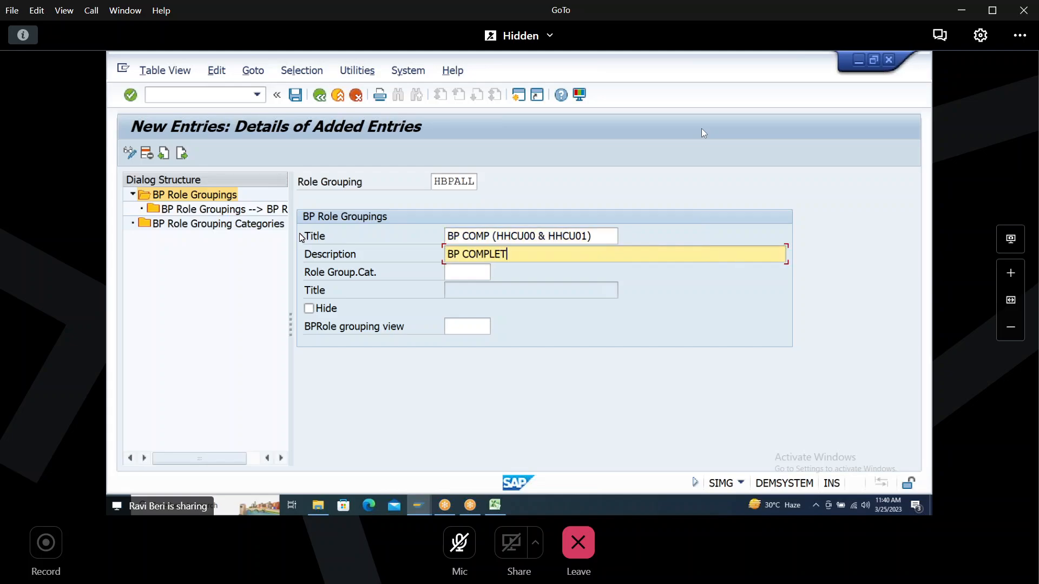
text(E (HHCU00 & HHCU01))
key(Tab)
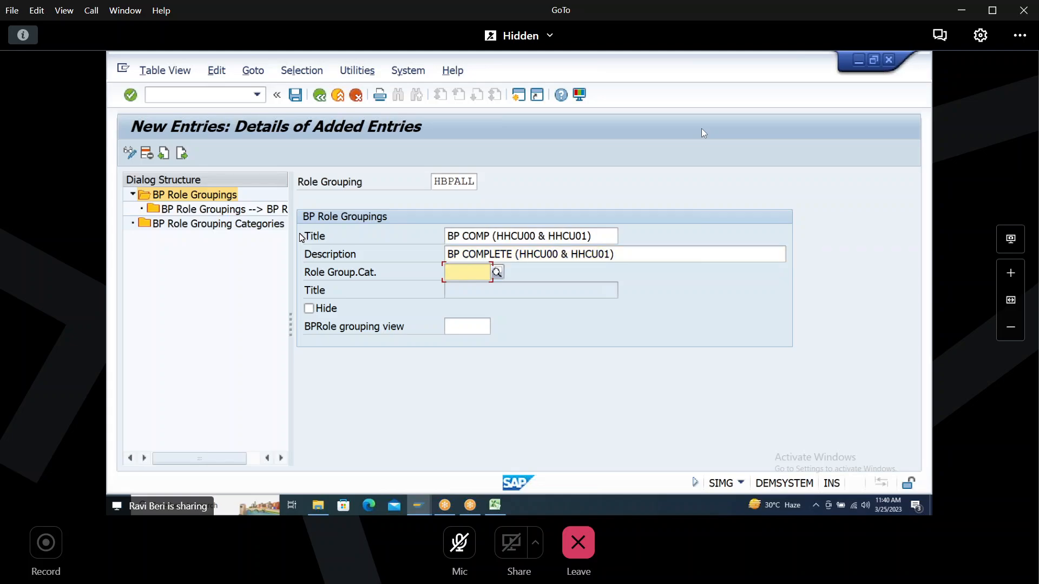
key(Return)
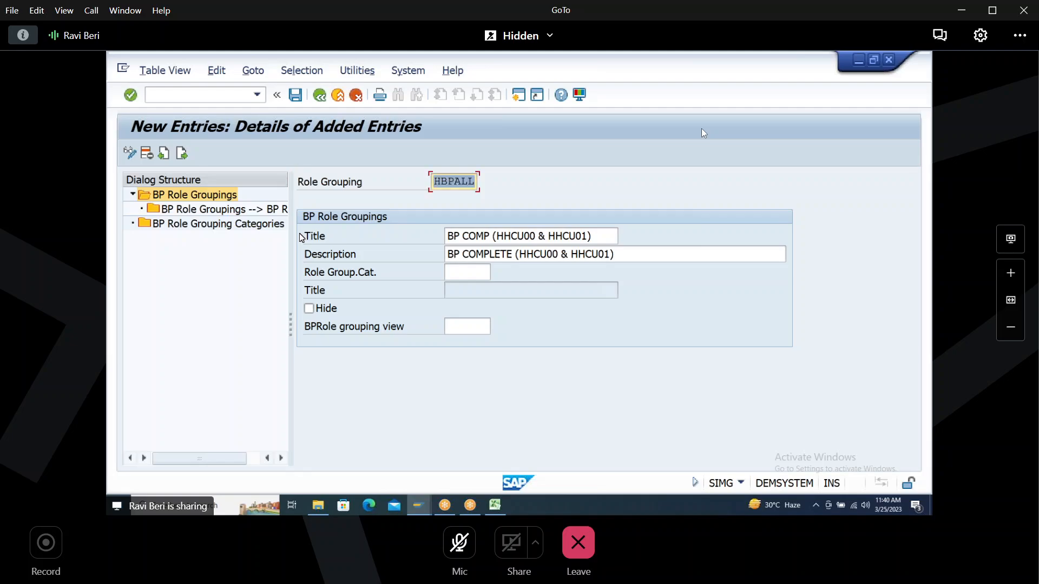
click(295, 96)
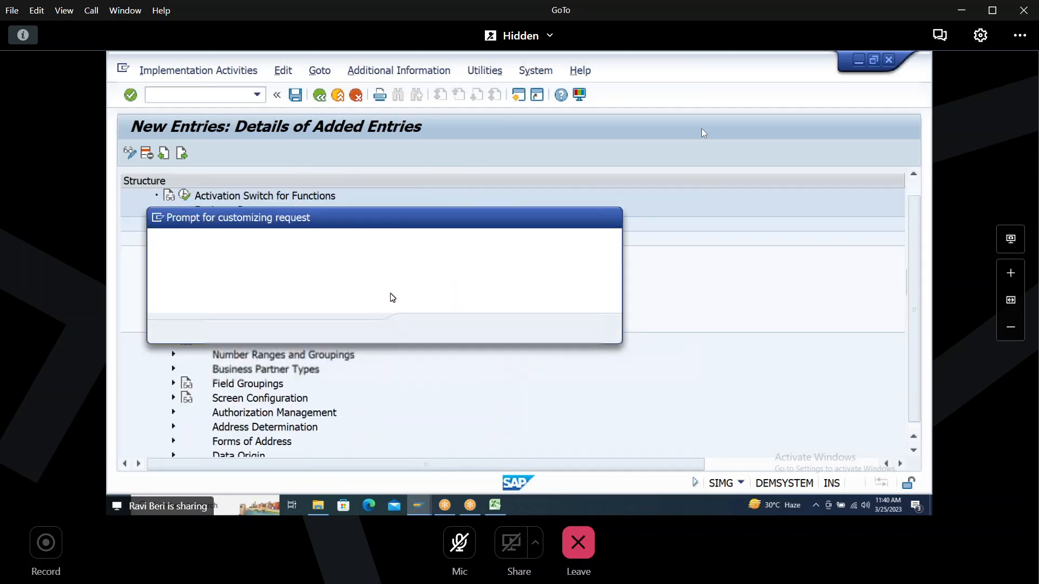
click(421, 329)
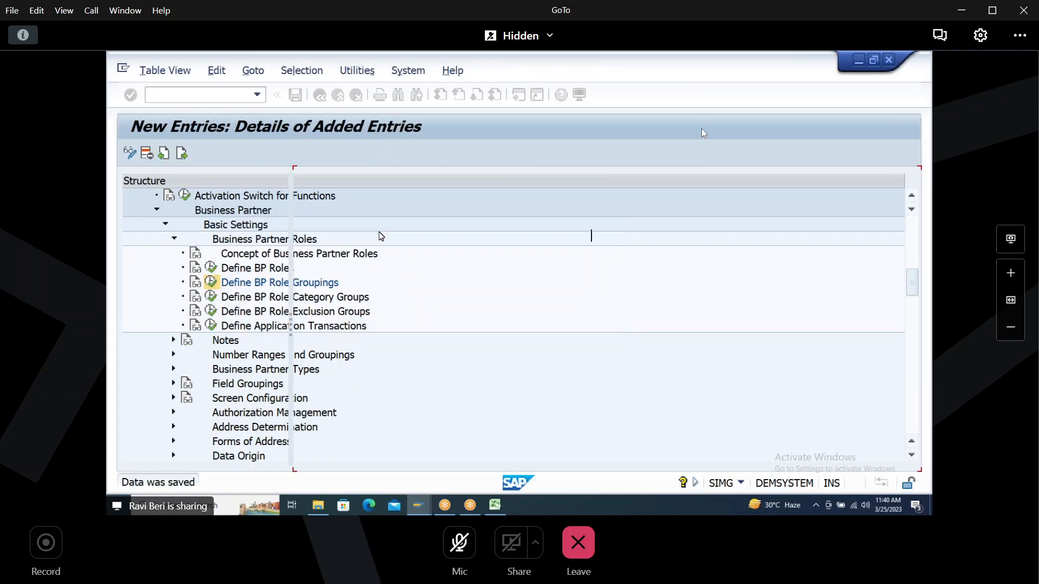
click(295, 96)
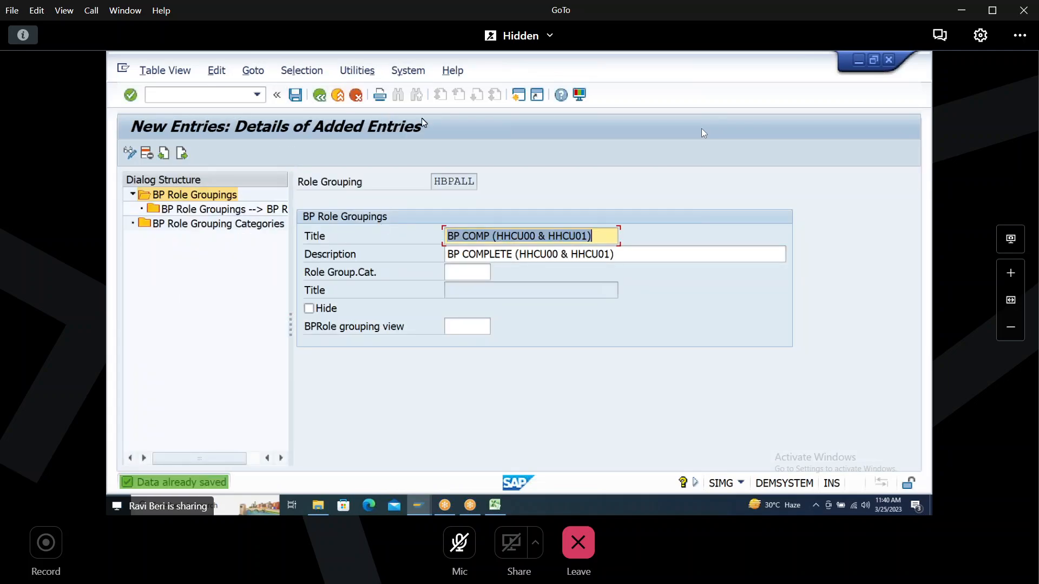
click(296, 95)
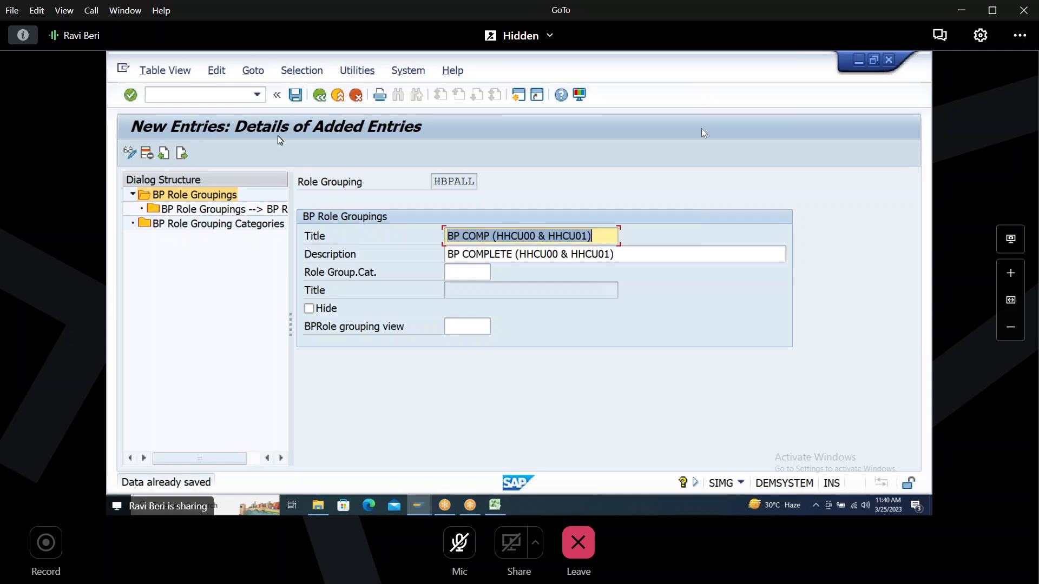
Step: Assign the BP roles HHCU00 and HHCU01 to role grouping HBPALL and save the assignment
double_click(210, 210)
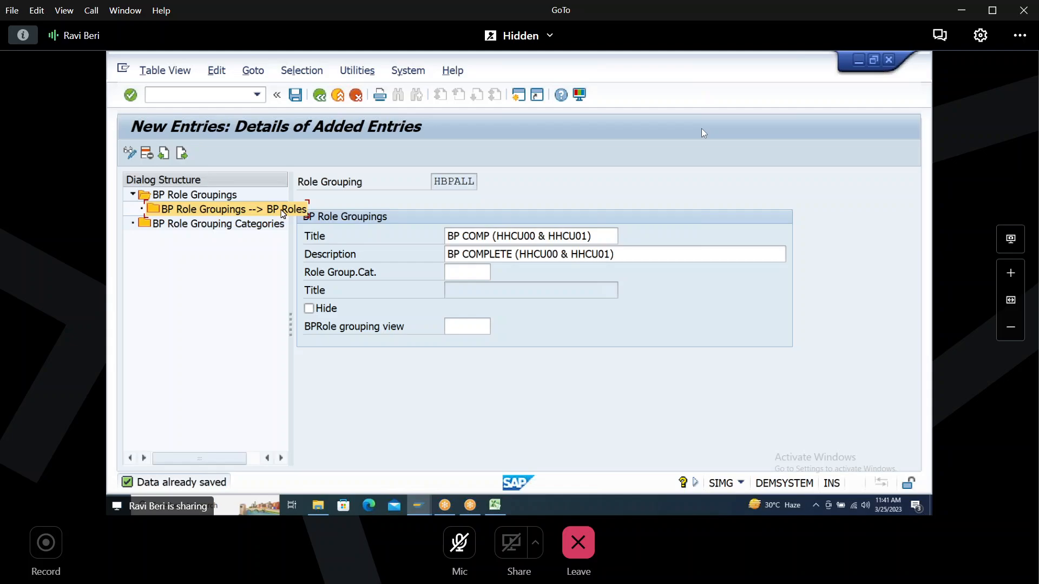
double_click(282, 214)
double_click(282, 213)
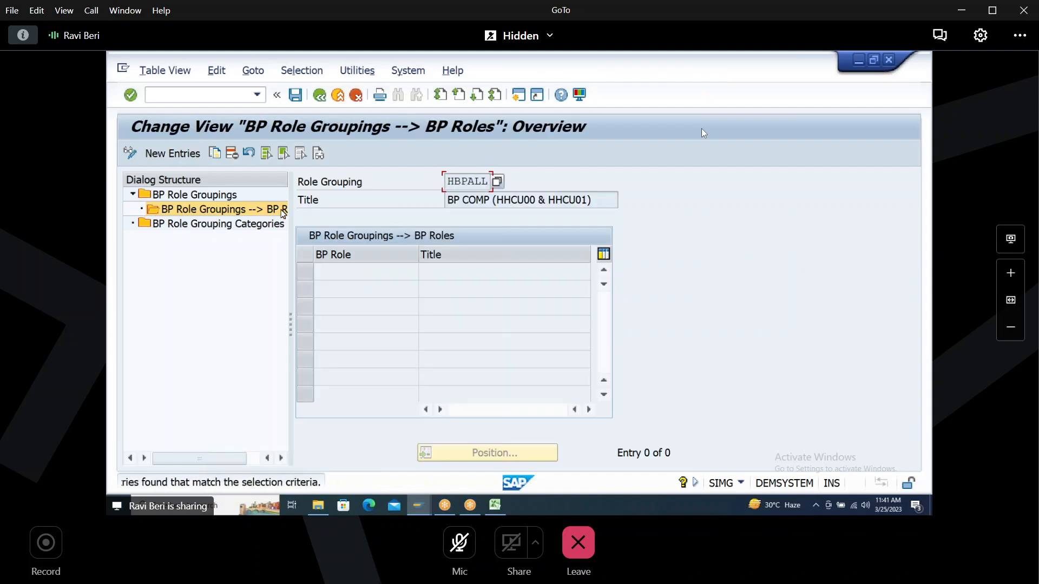
click(169, 154)
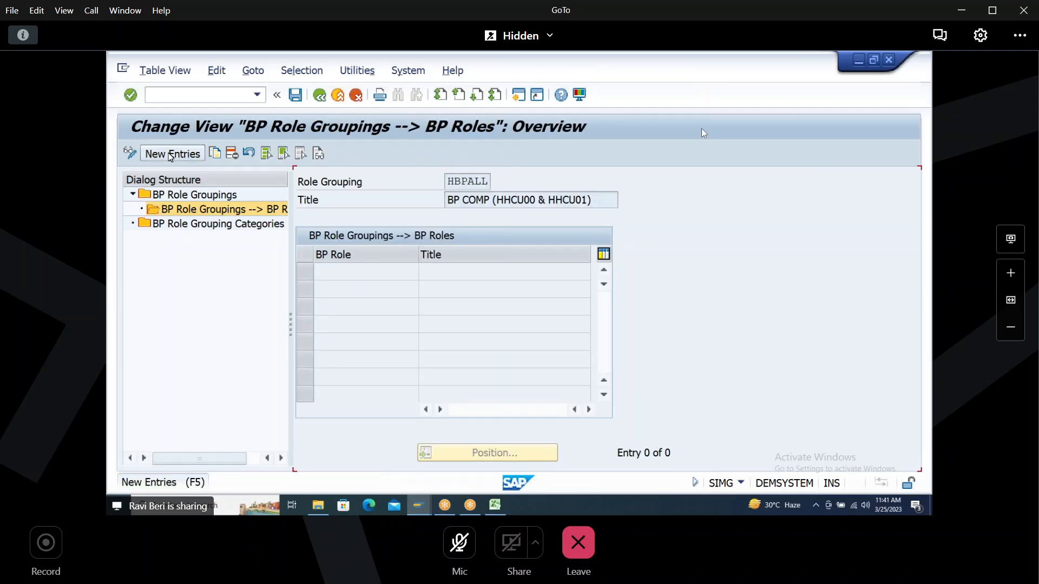
text(HHCU00)
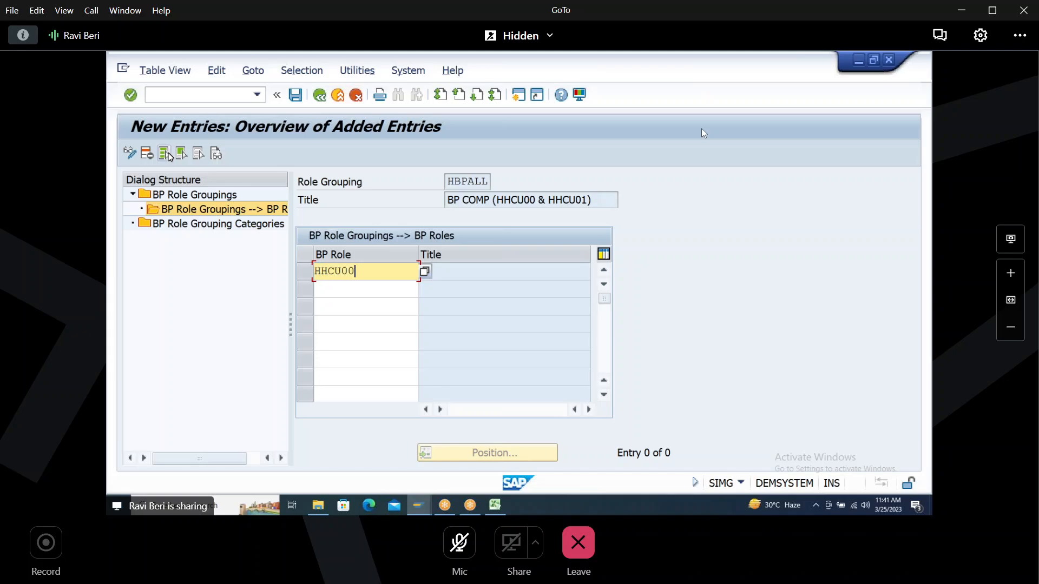
key(Tab)
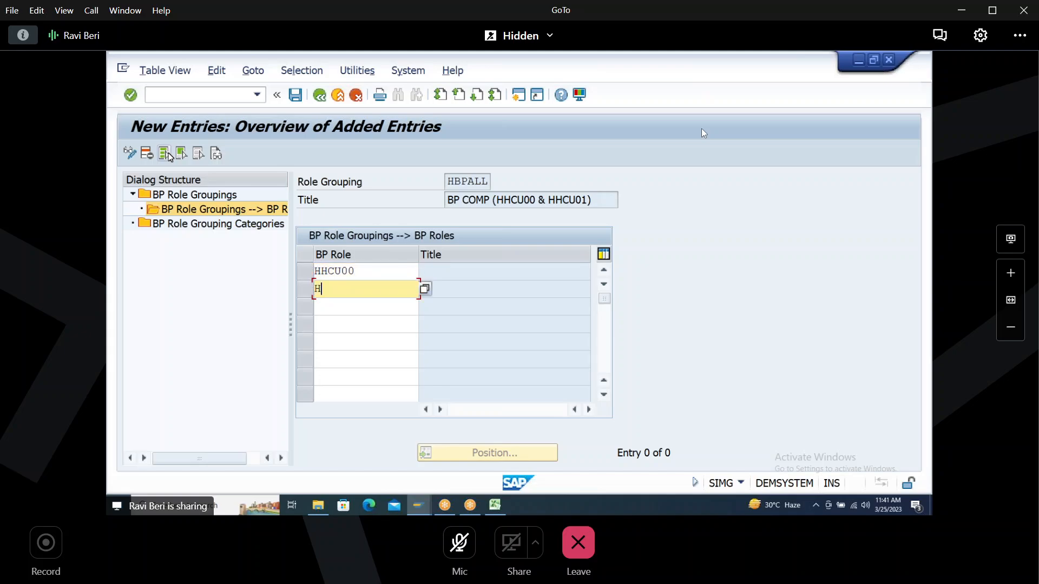
text(HHCU01)
key(Return)
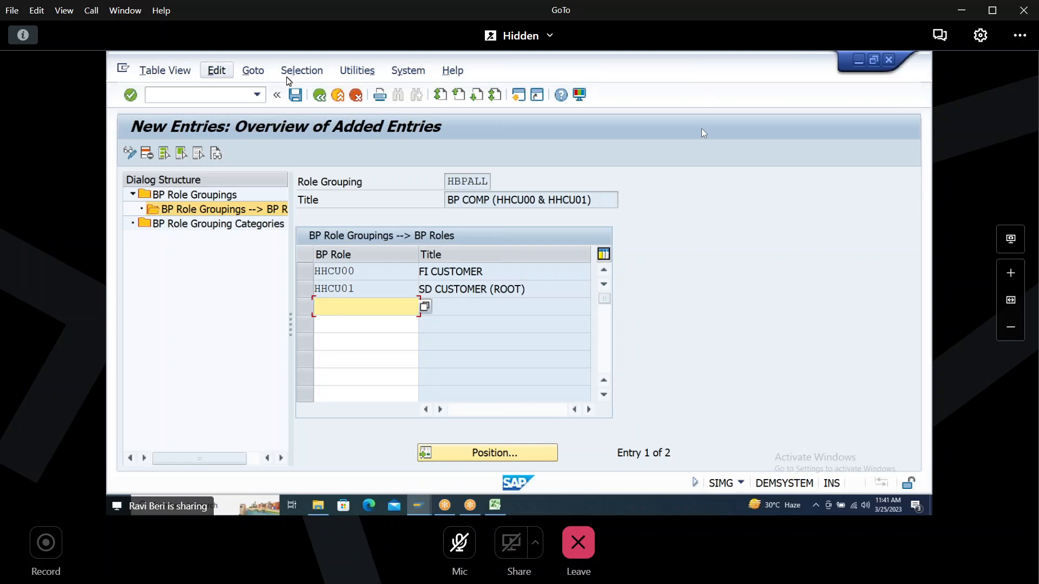
click(296, 96)
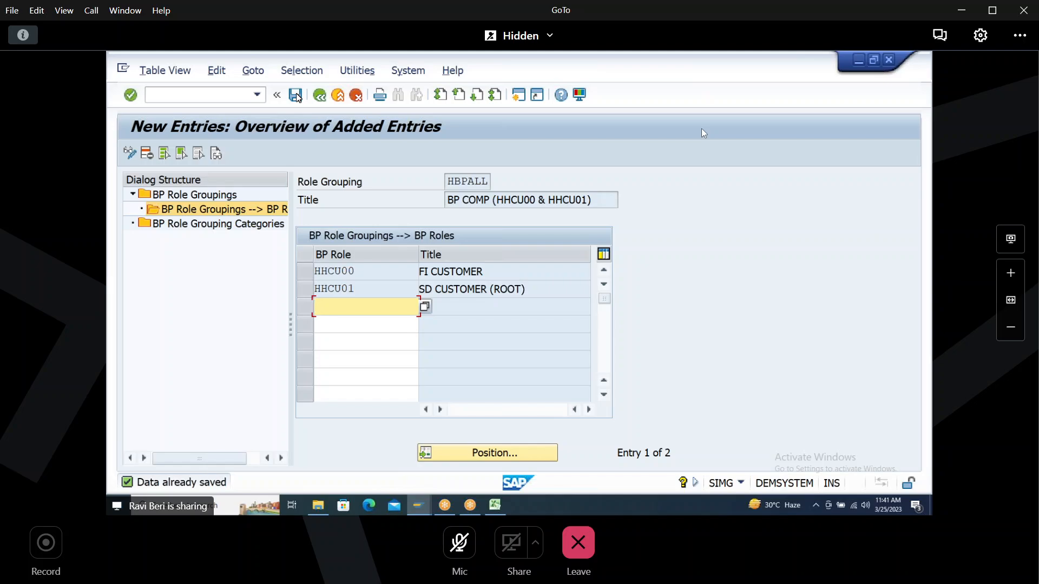
click(298, 97)
click(297, 97)
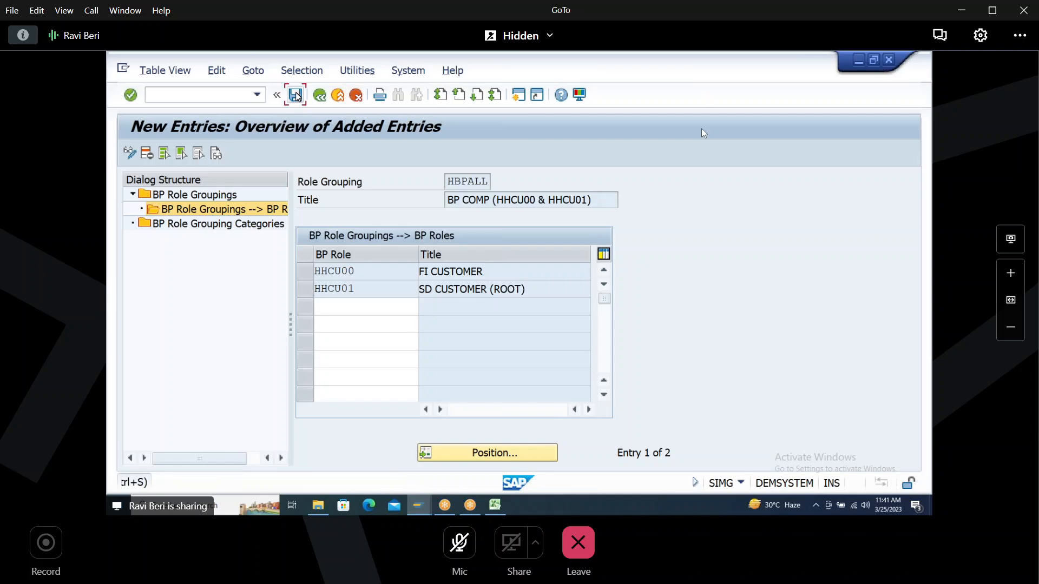
Step: Leave the role grouping customizing and start the BP transaction for maintaining business partners
click(216, 94)
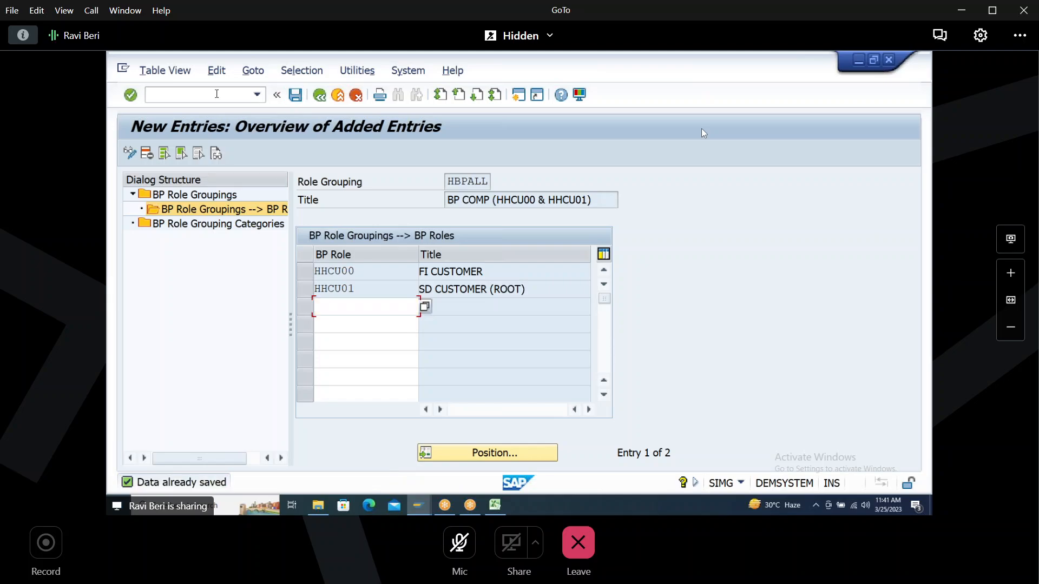
text(/NBP)
key(Return)
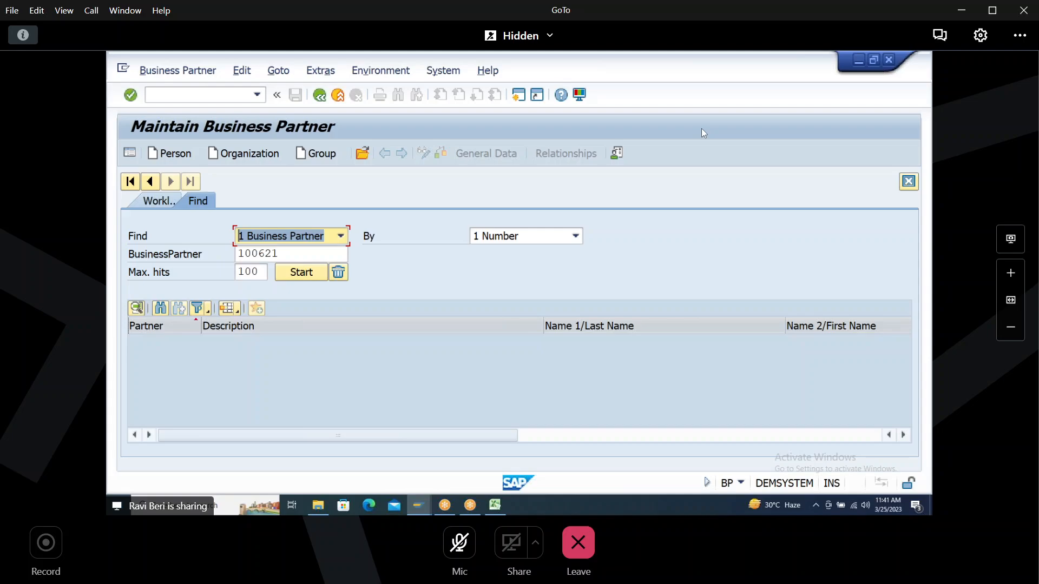
Step: Start creating an organization in the BP role HBPALLX, BP COMP (HHCU00 & HHCU01), confirming creation in that role
click(247, 154)
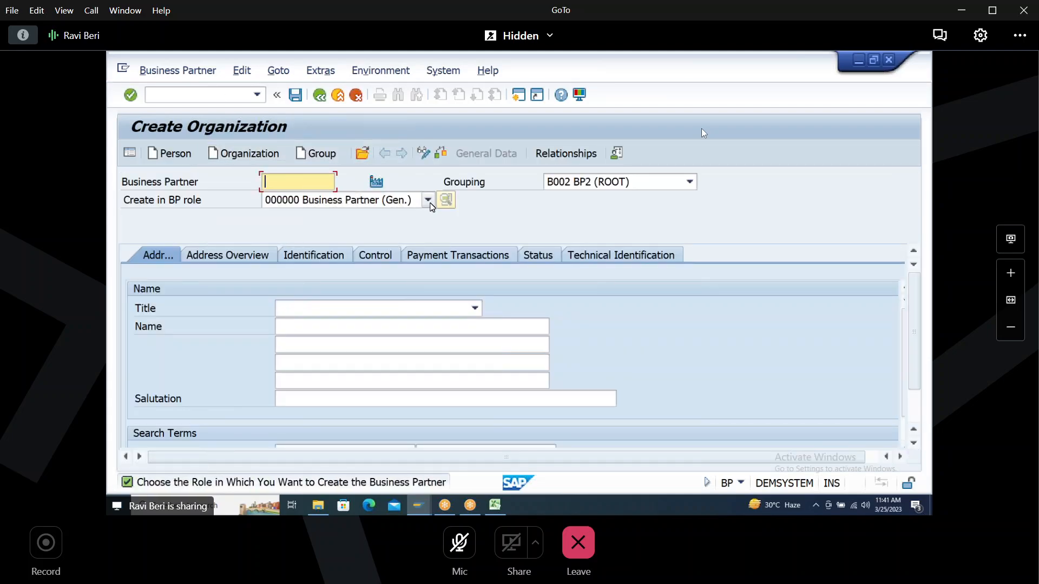
click(428, 201)
key(h)
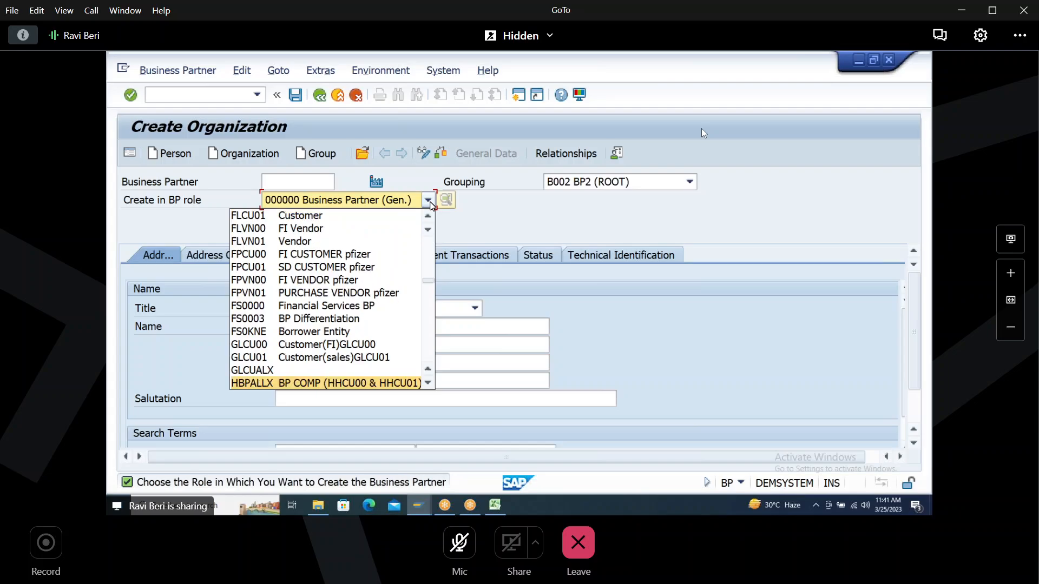
click(375, 385)
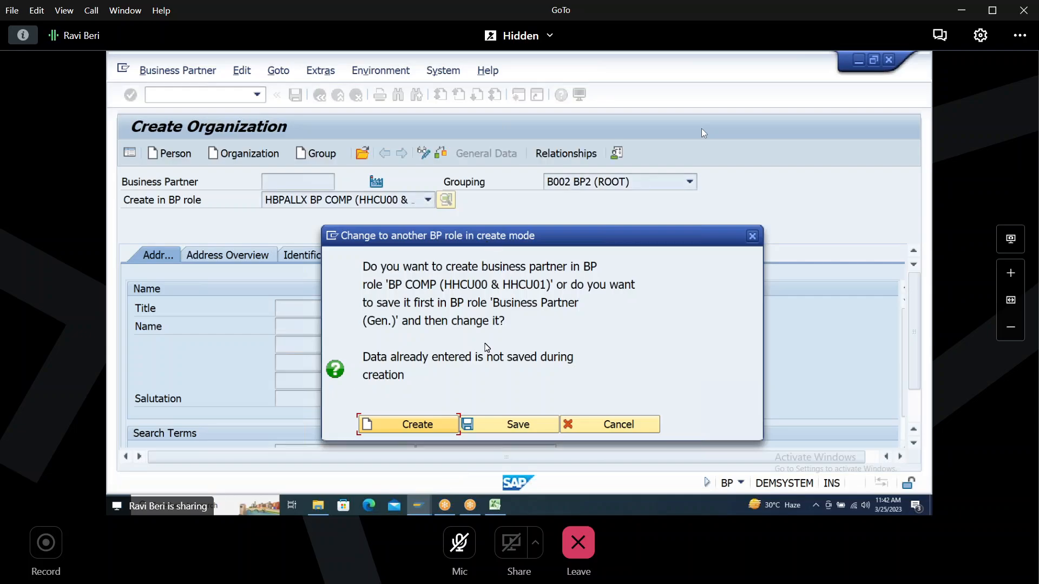
click(406, 424)
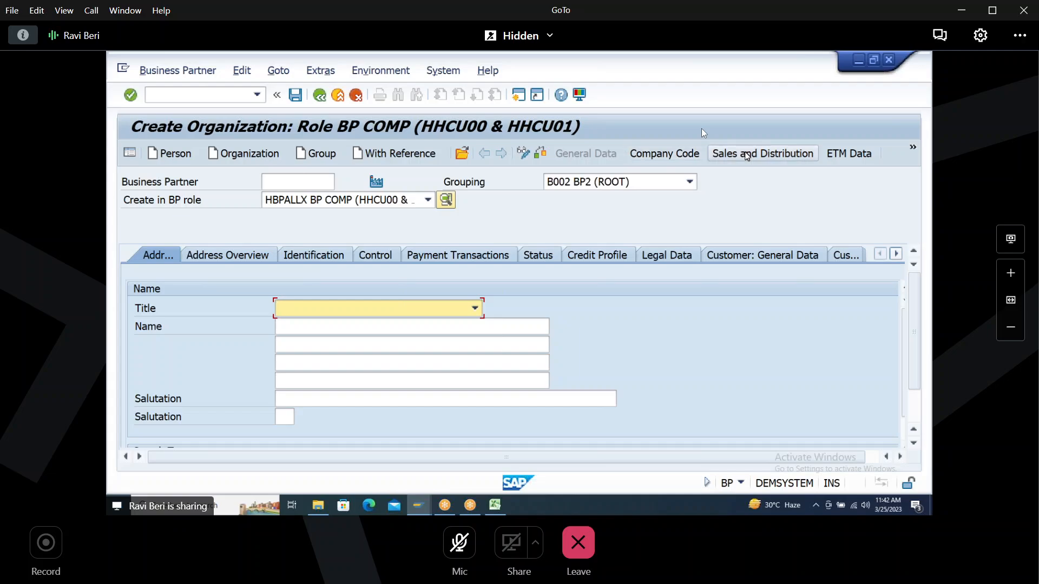
Step: Set the new organization's title to 01 Mr
click(323, 307)
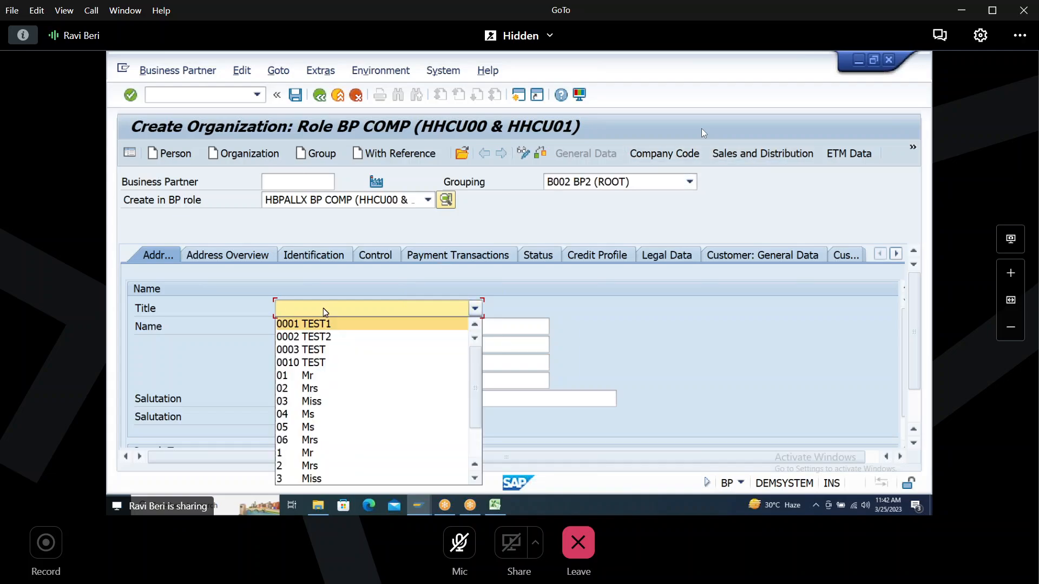
click(299, 375)
click(295, 328)
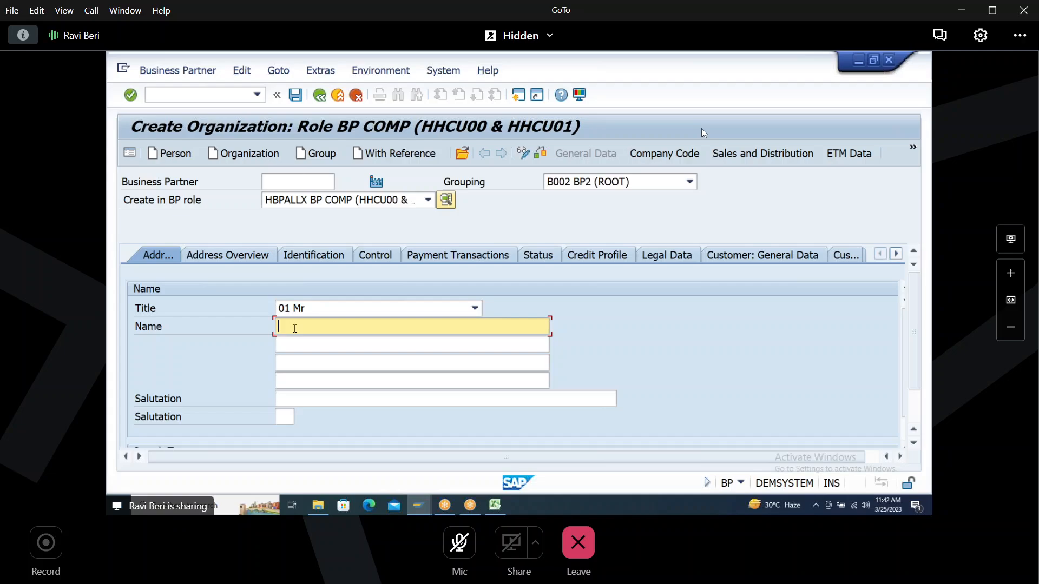
Step: Assign the grouping D009 BP GROUPING to the new business partner
click(601, 186)
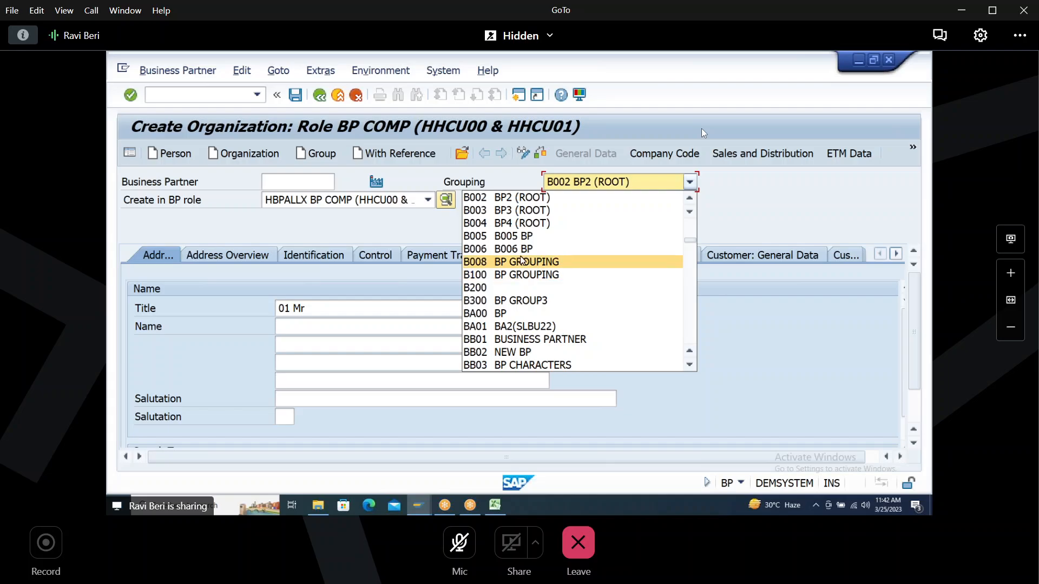
scroll(522, 263, down, 6)
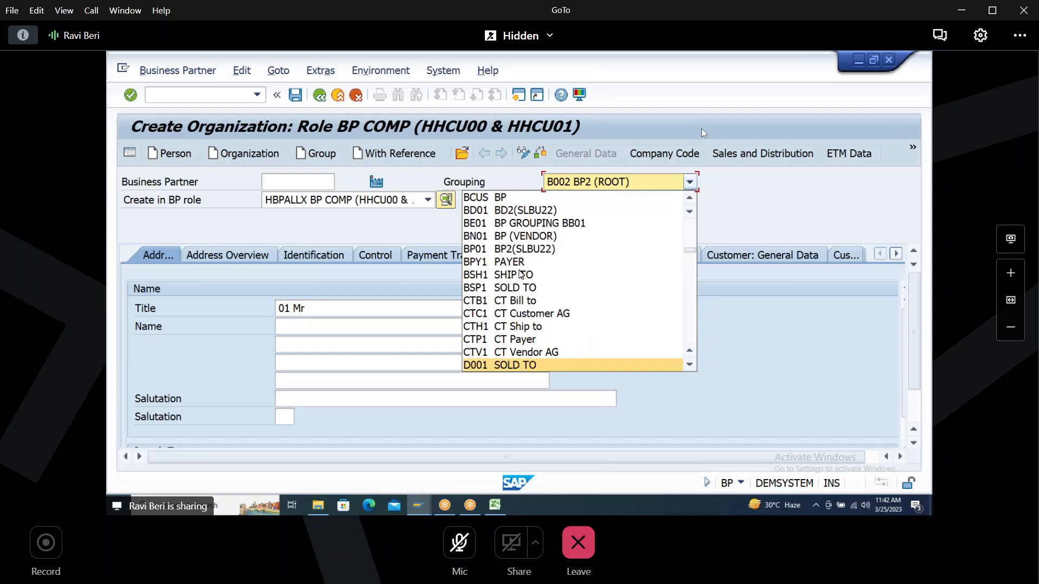
click(690, 364)
click(690, 364)
click(689, 364)
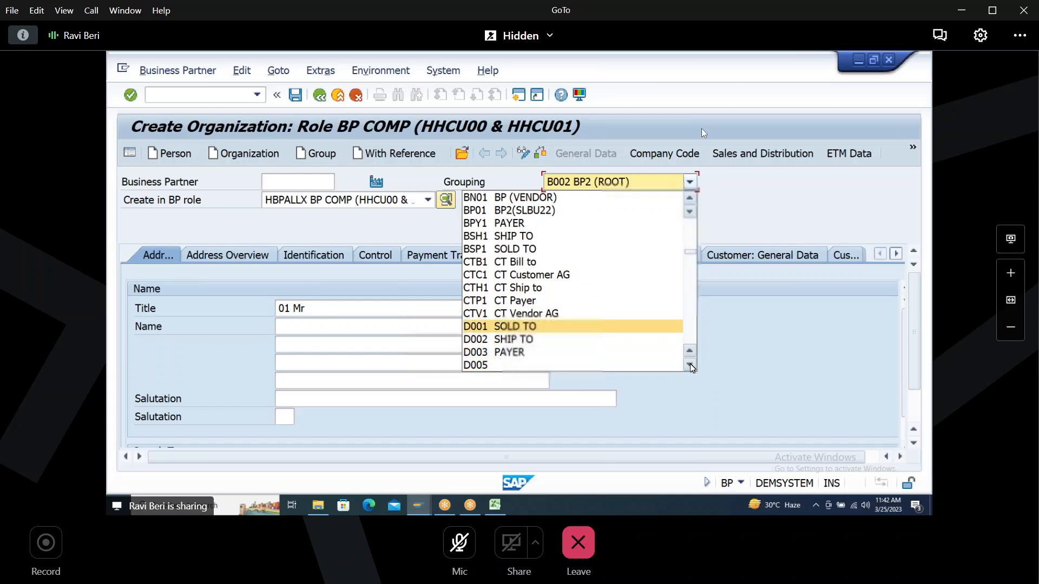
click(690, 364)
click(689, 364)
click(568, 351)
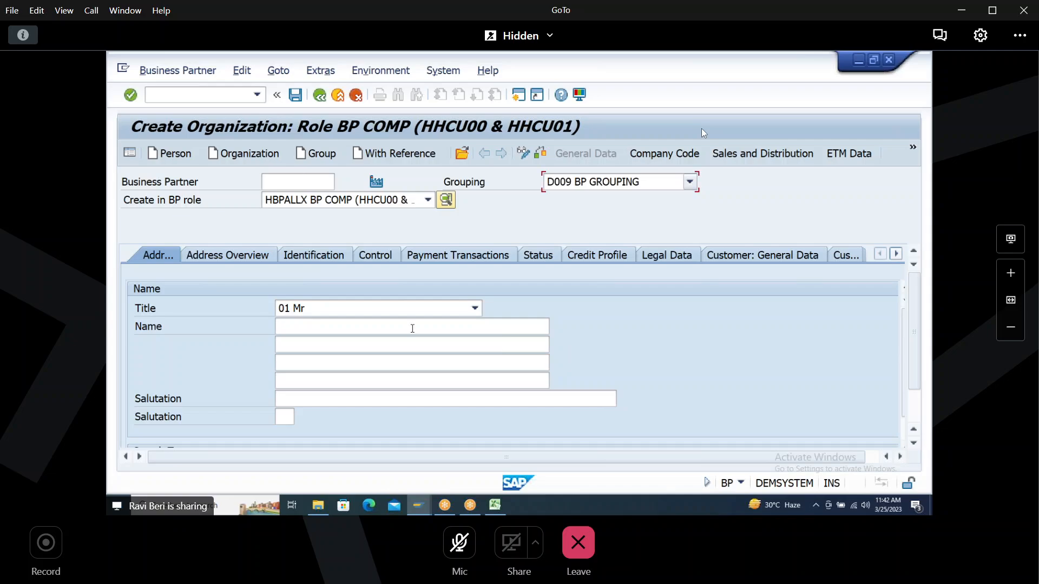
Step: Enter TEST BP3 as the organization's name
click(306, 325)
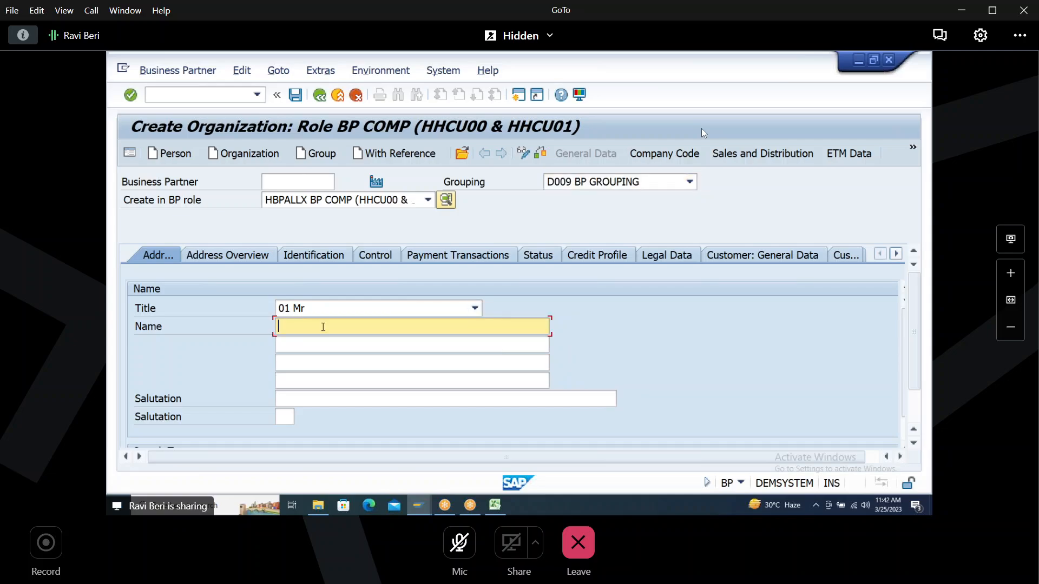
text(TEST BP)
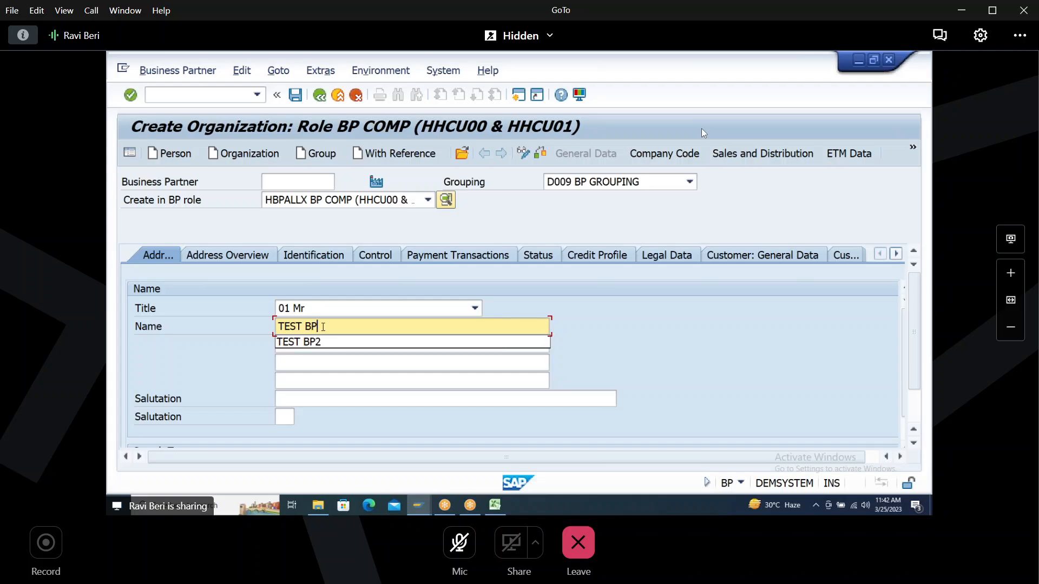
text(3)
Step: Enter BP3 in both search terms of the organization
key(Tab)
key(Tab)
key(Tab)
key(Tab)
key(Tab)
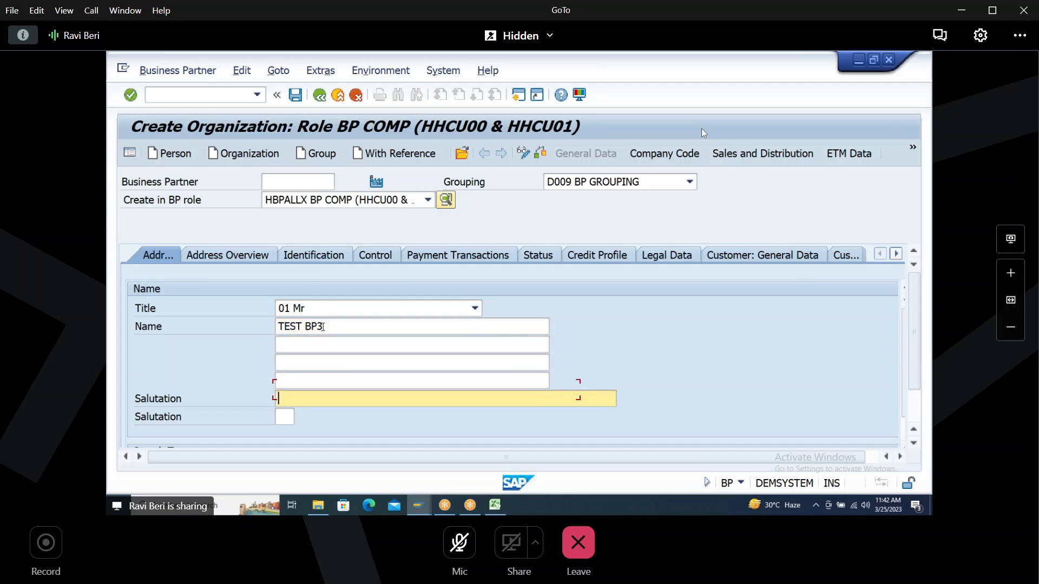
key(Tab)
text(BP3)
key(Tab)
text(B)
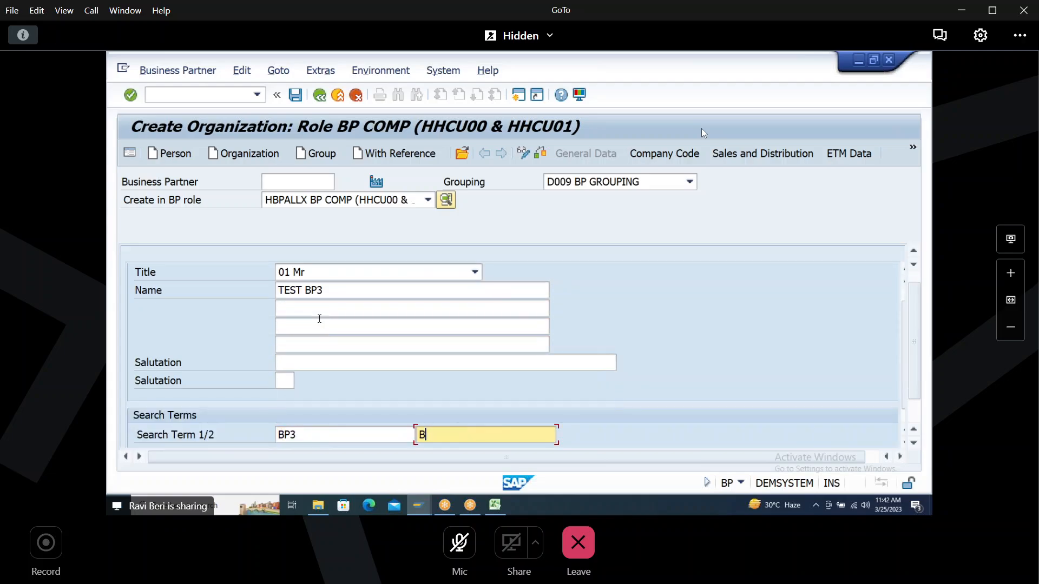
text(P3)
Step: Fill in the street and house number of the organization's standard address
key(Tab)
key(Tab)
key(Tab)
key(Tab)
key(Tab)
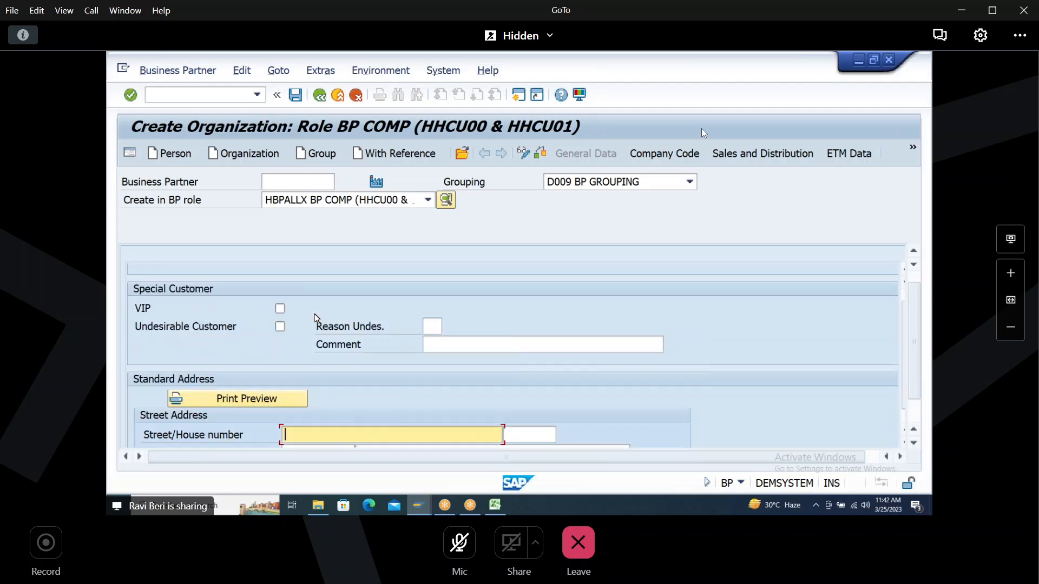
text(HYD)
key(Tab)
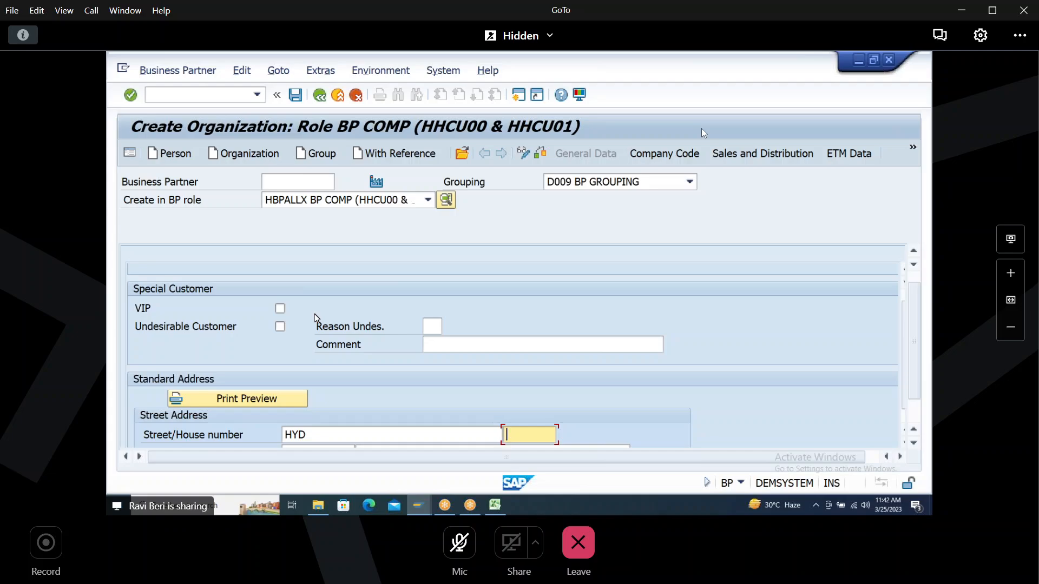
text(1)
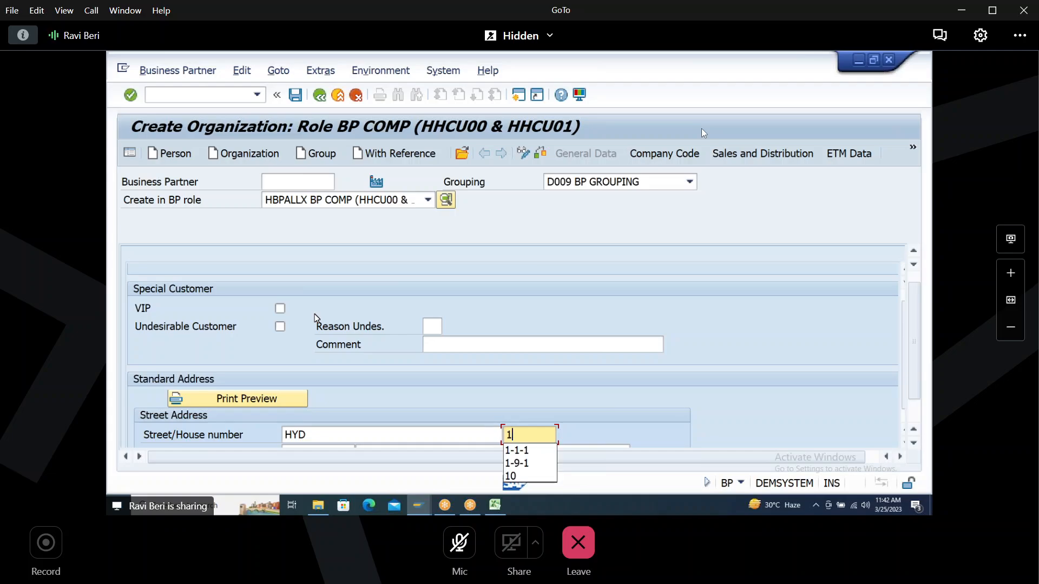
key(Down)
key(Down)
key(Return)
key(Tab)
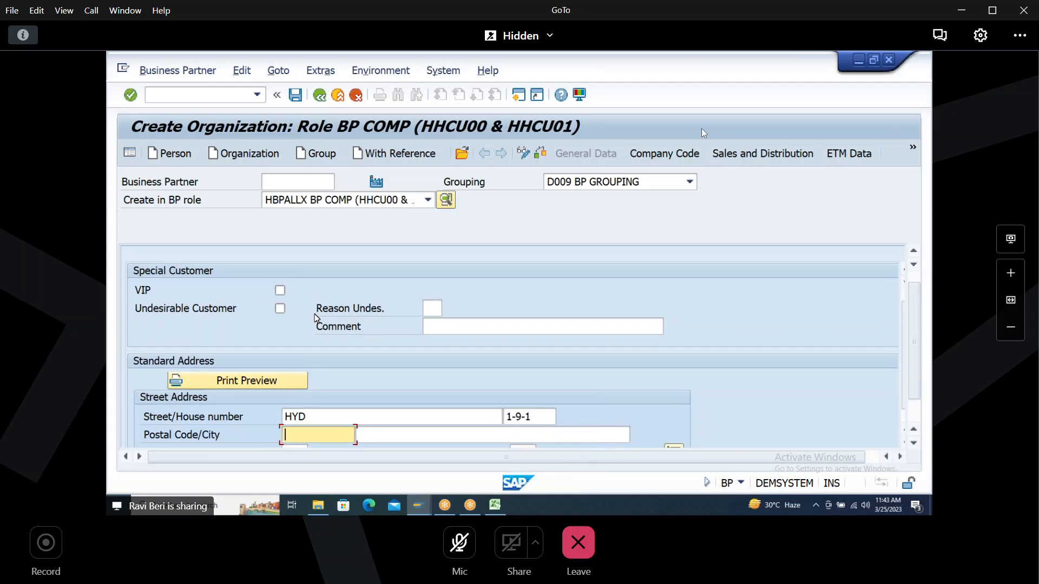
Step: Complete the standard address with the postal code and city, country IN and region 01
text(5)
key(Down)
key(Return)
key(Tab)
text(HYD)
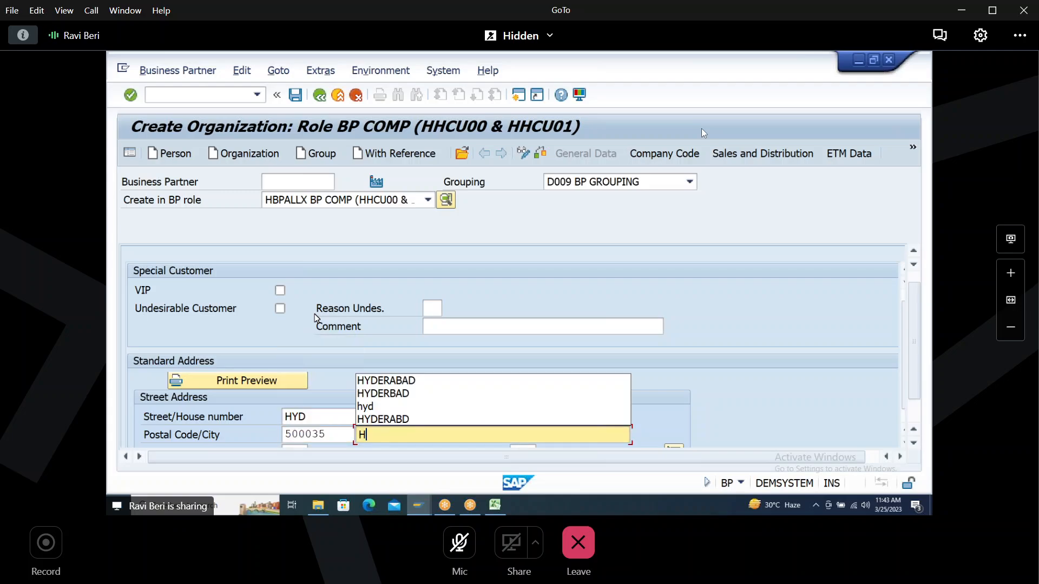
key(Tab)
text(IN)
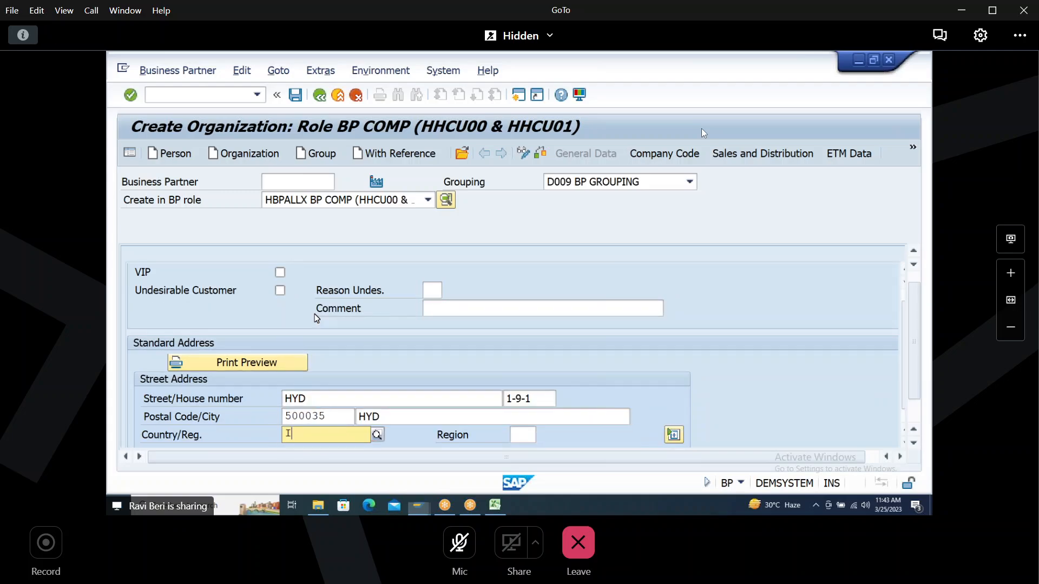
key(Tab)
text(01)
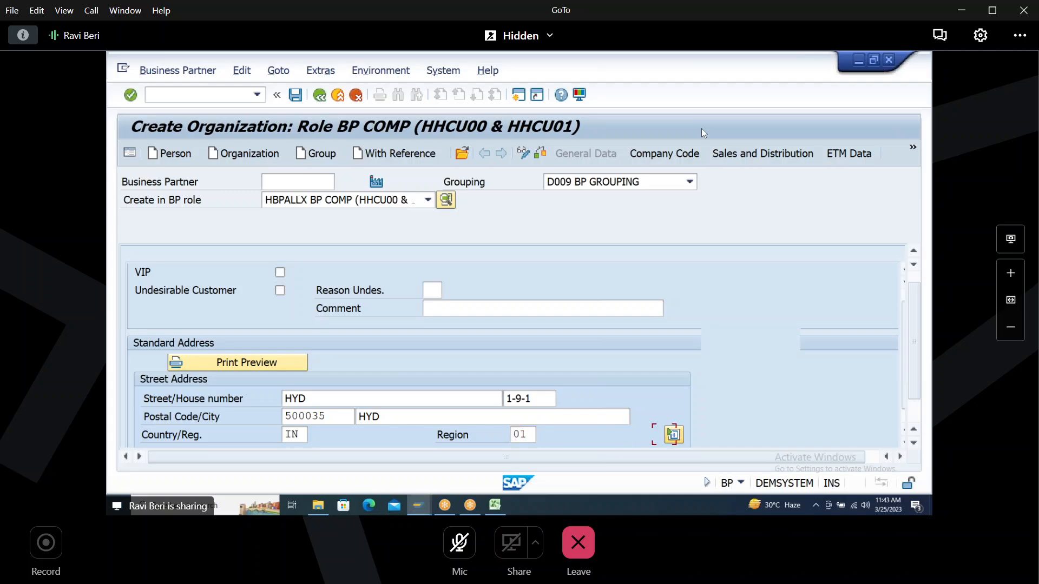
Step: Set the communication language to EN English, leaving the PO box address empty
key(Tab)
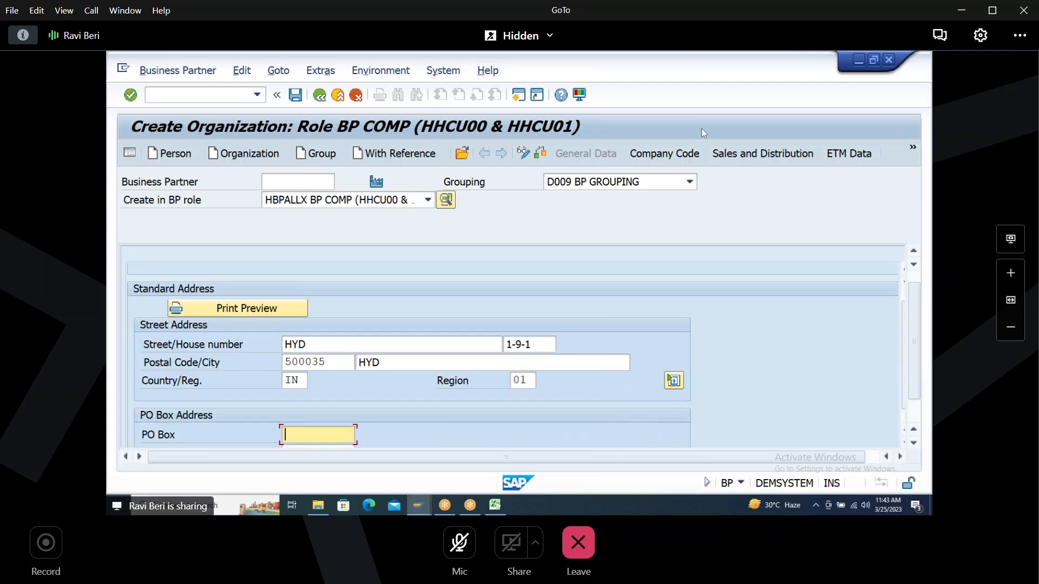
key(Tab)
key(Tab)
key(Tab)
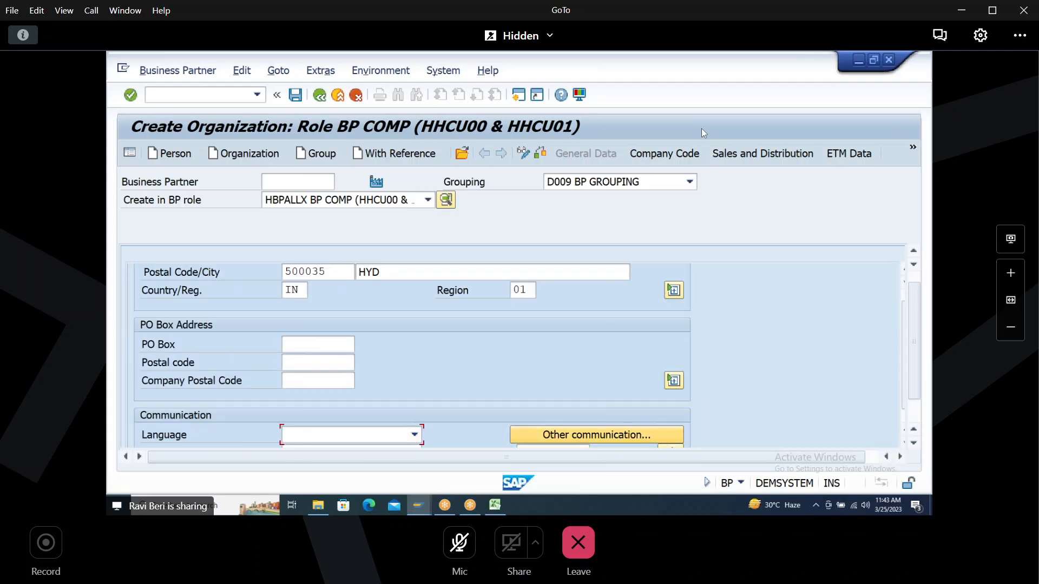
text(EN English)
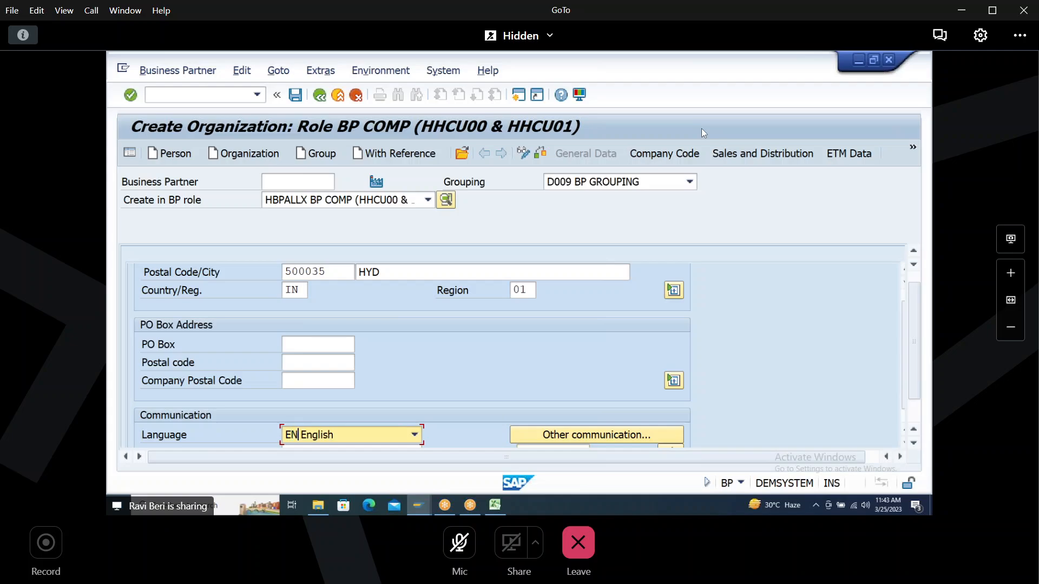
Step: Create the company code data for H100 with reconciliation account 140000
click(638, 151)
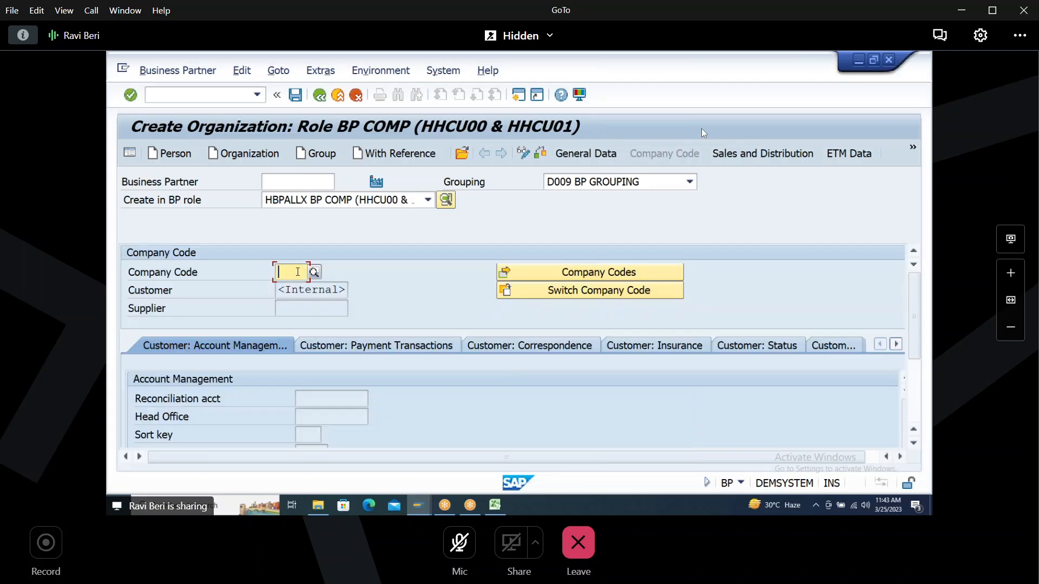
text(H100)
key(Return)
click(309, 397)
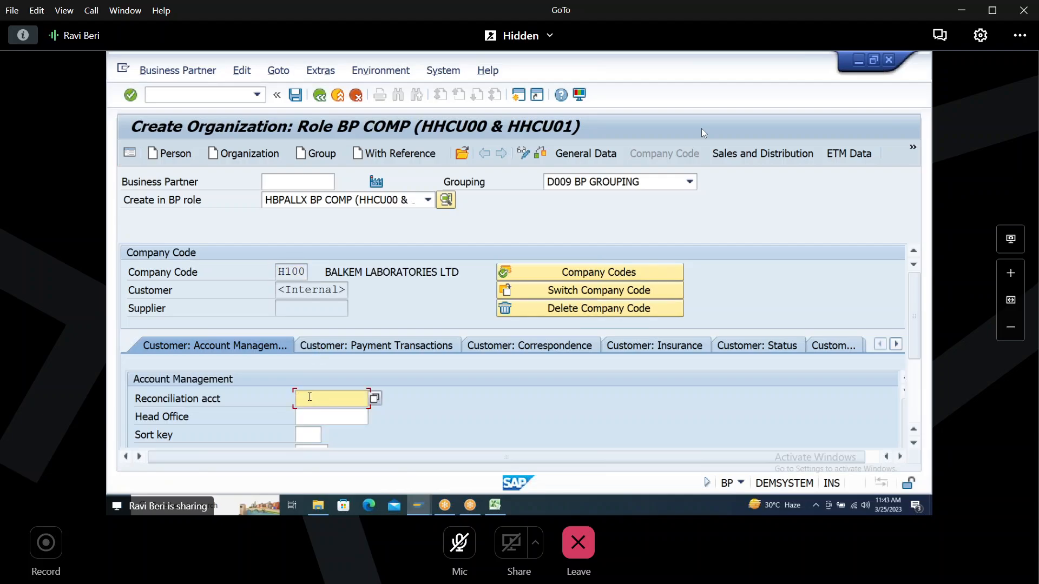
text(140000)
key(Return)
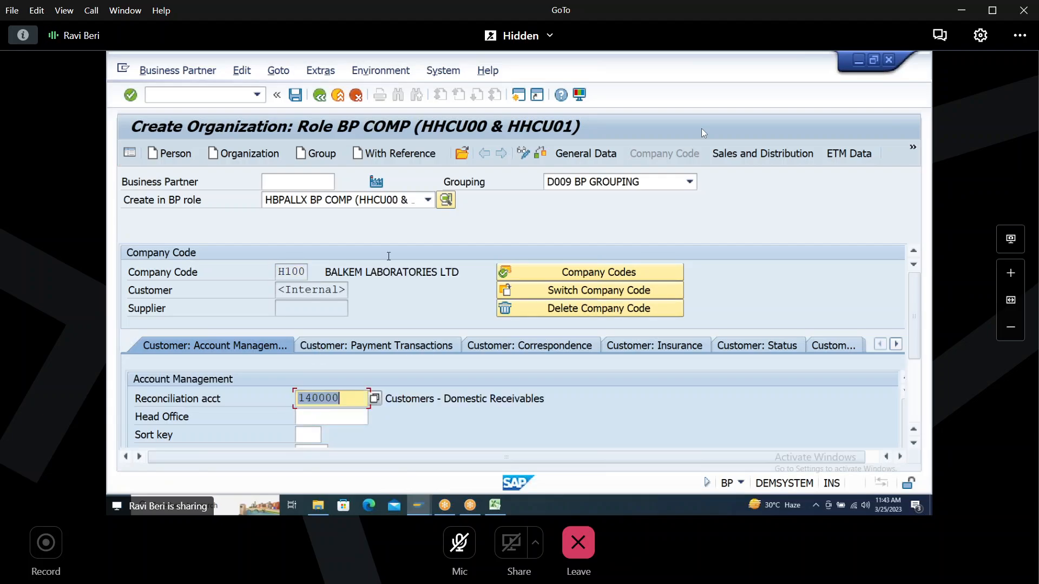
Step: Create the sales area data for sales organization H100, distribution channel H1 and division H1
click(734, 153)
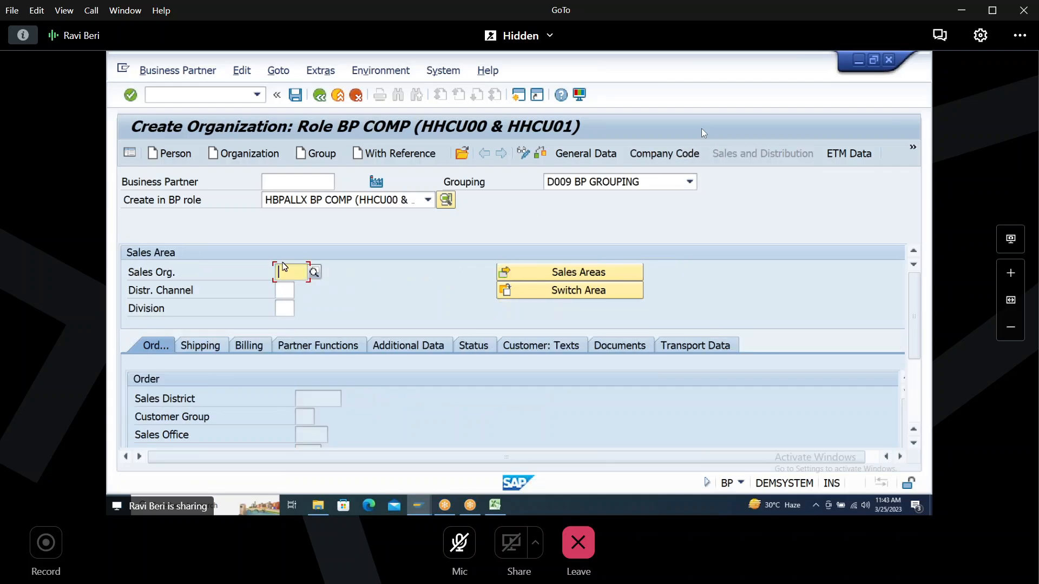
text(H100)
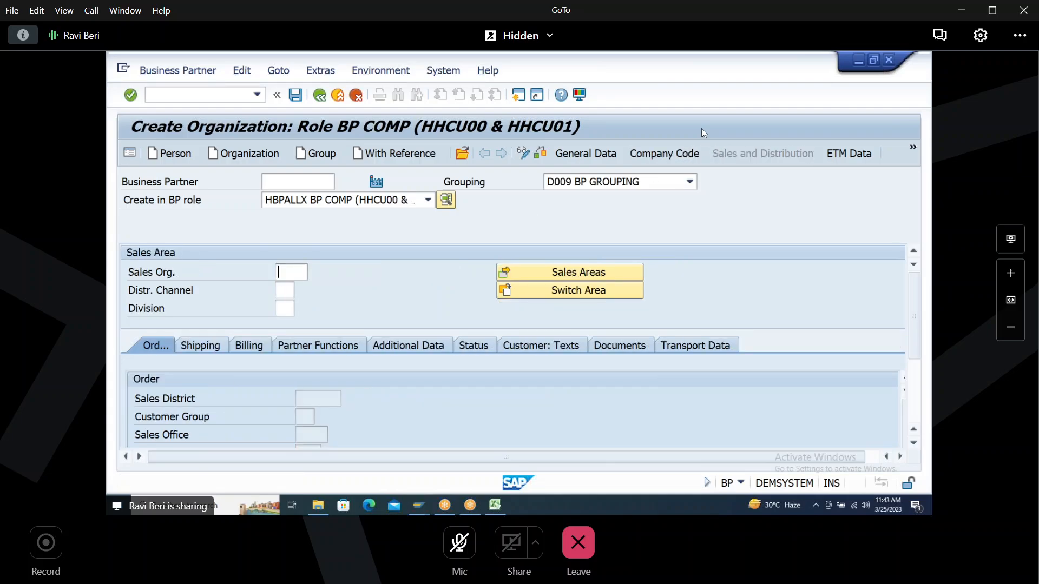
key(Tab)
text(H1)
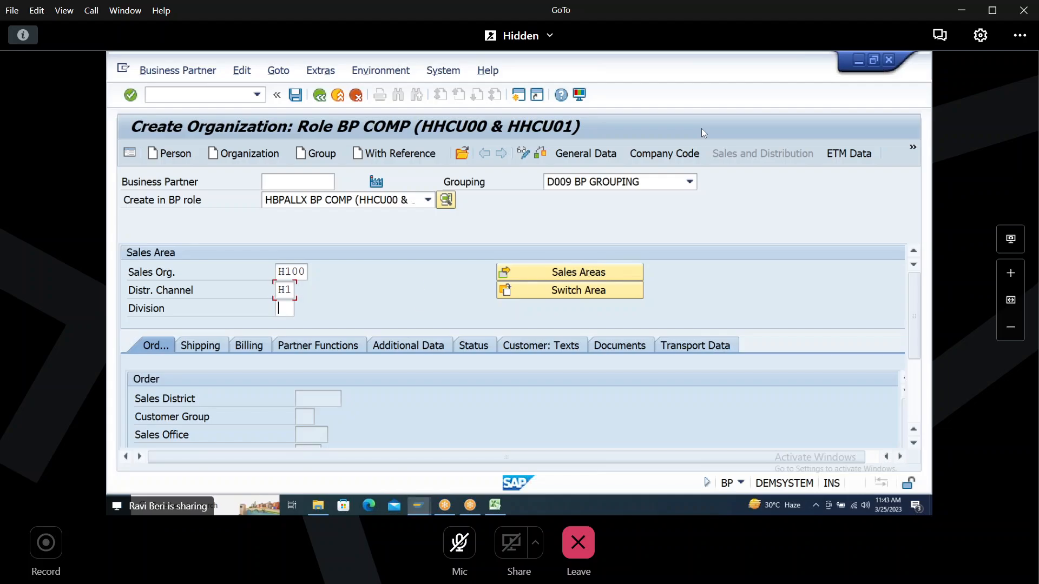
key(Tab)
text(H1)
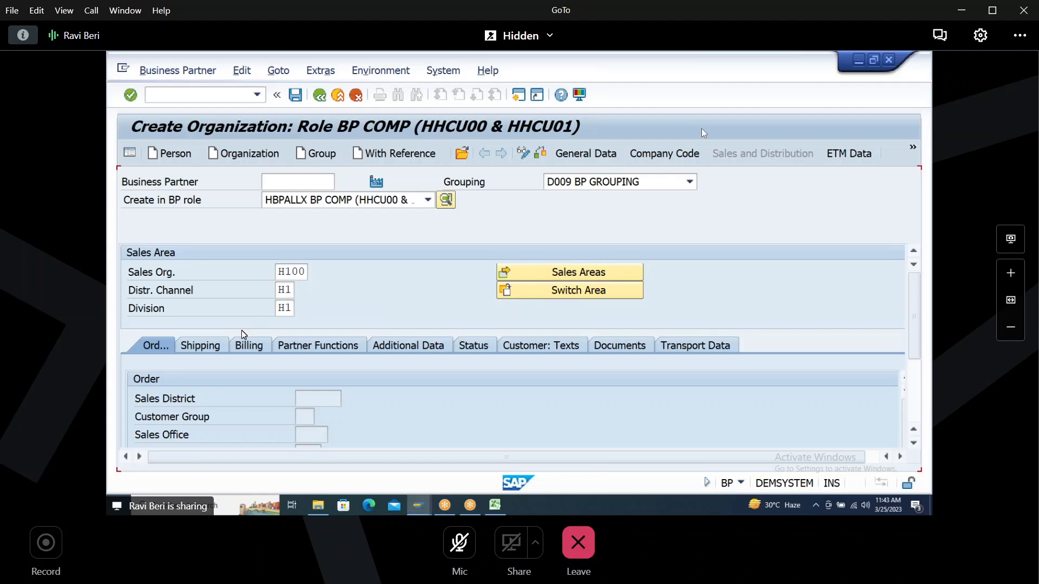
key(Return)
Step: Set the sales area's shipping data to delivering plant H100 and shipping conditions 01
click(195, 350)
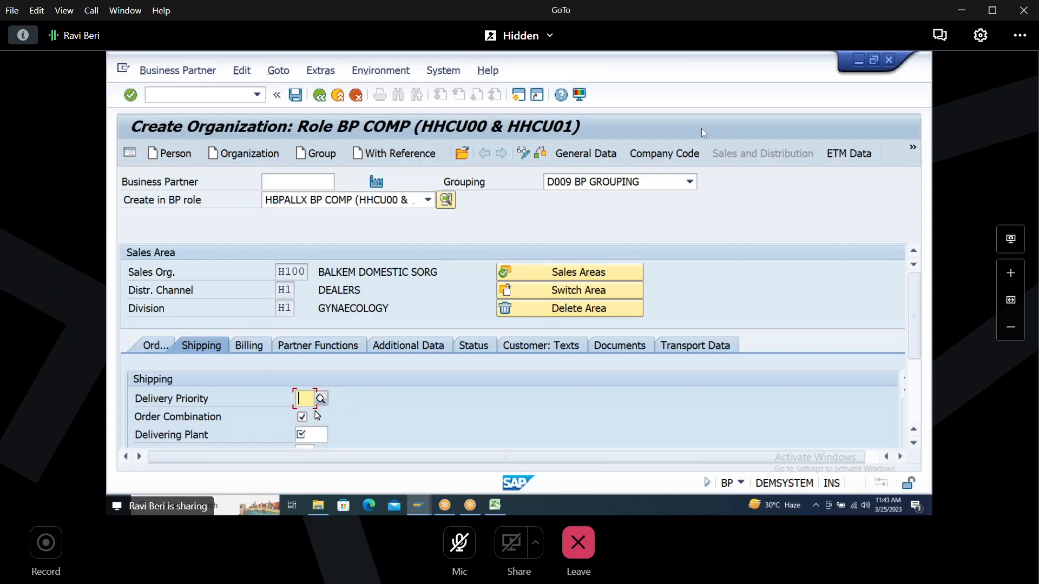
key(Tab)
key(Tab)
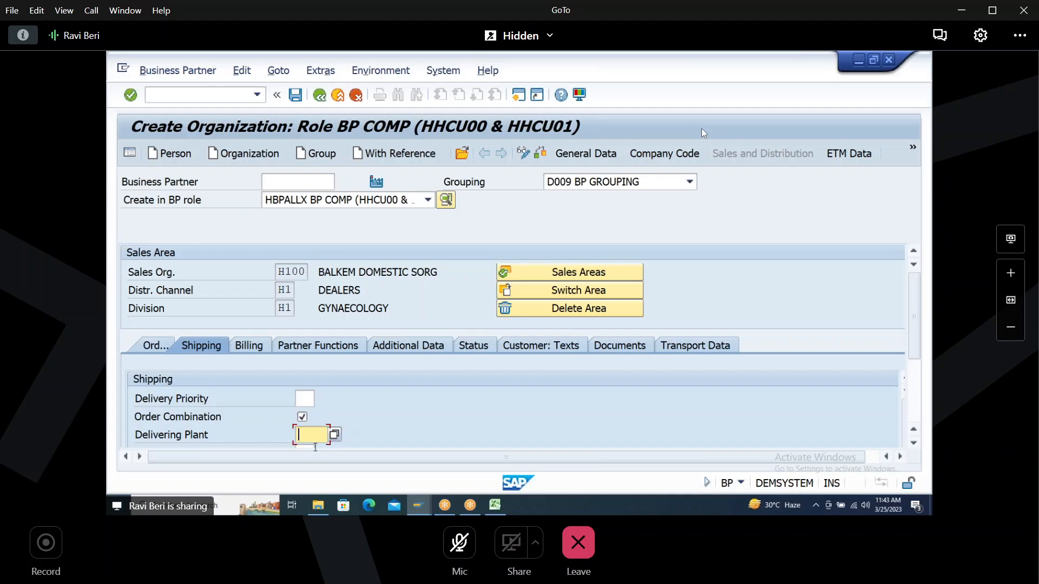
text(H100)
key(Tab)
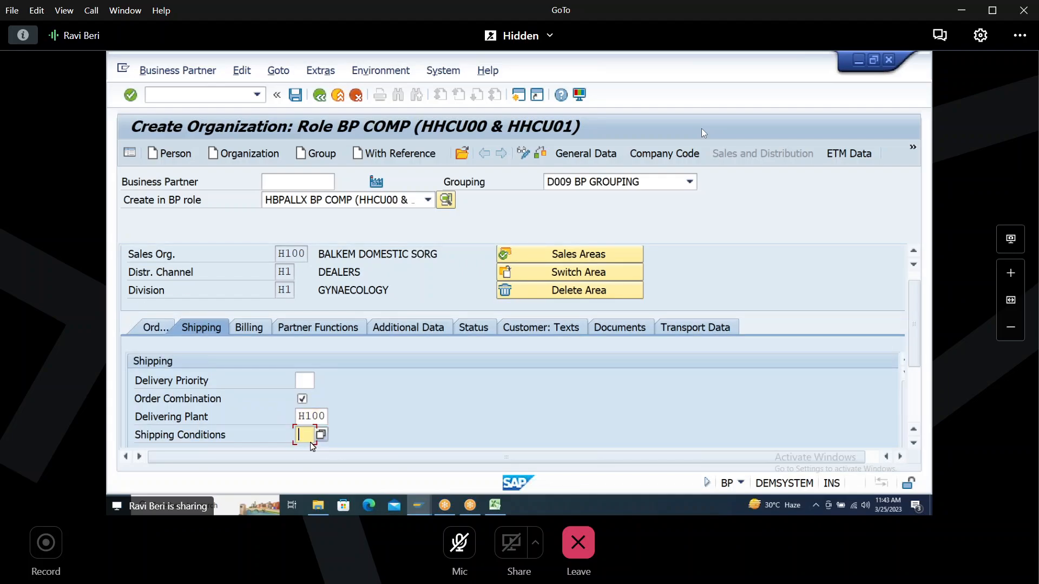
text(01)
key(Return)
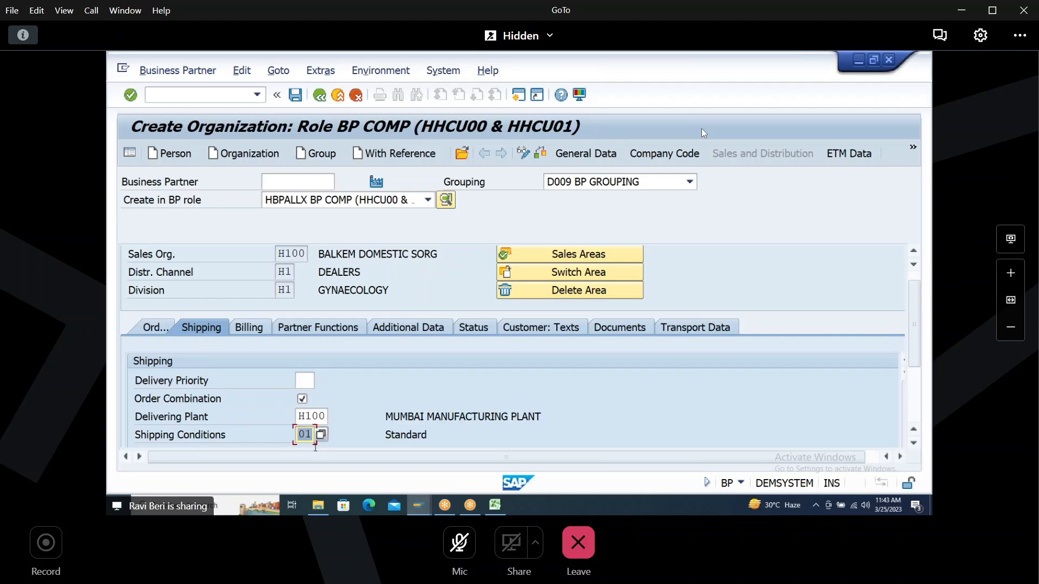
Step: Set the billing Incoterms to CIF with Incoterms location 1 HYD, leaving the invoicing dates and Incoterms version empty
click(256, 329)
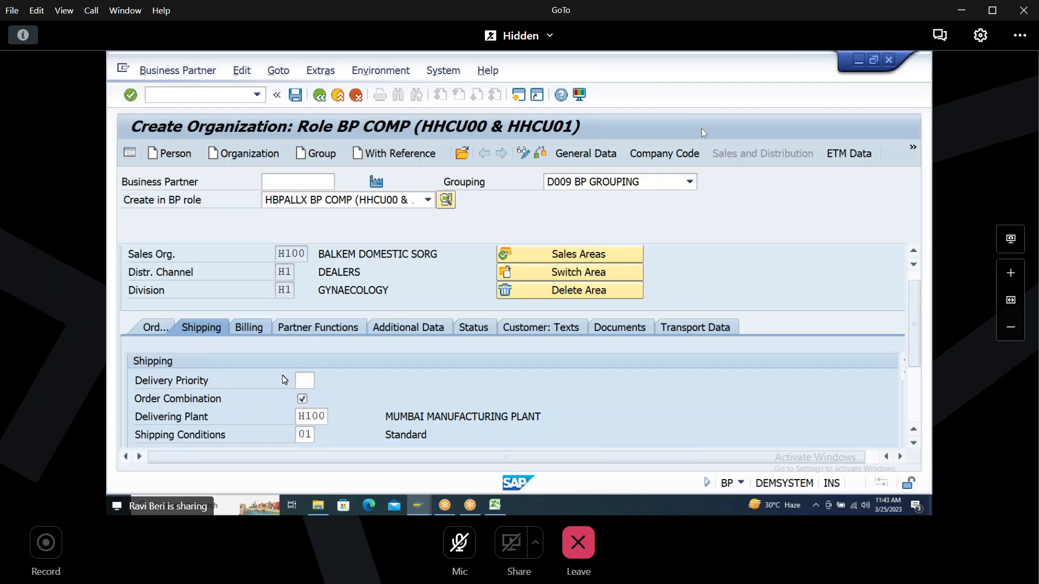
click(303, 435)
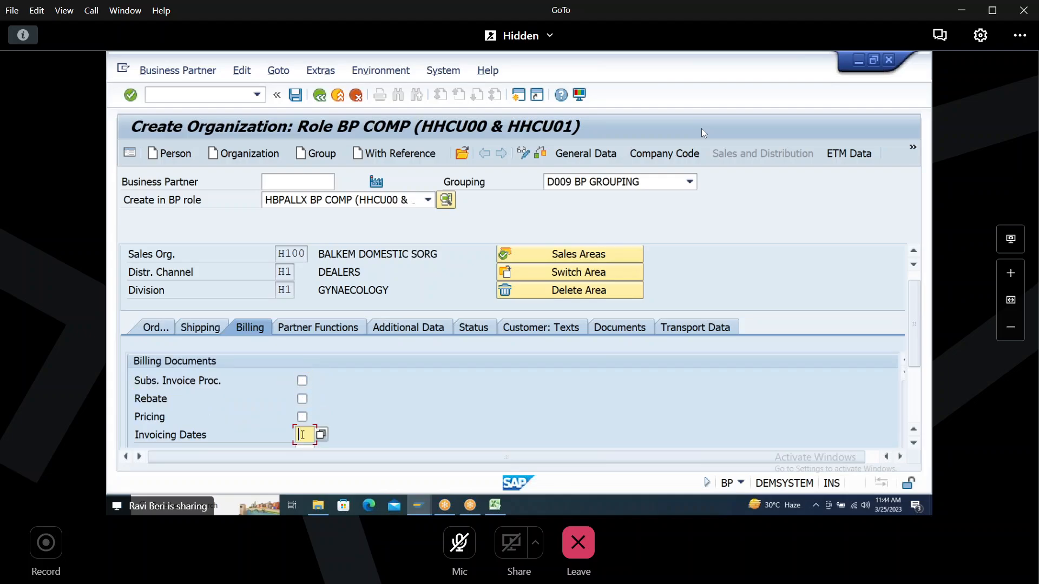
key(Tab)
key(Tab)
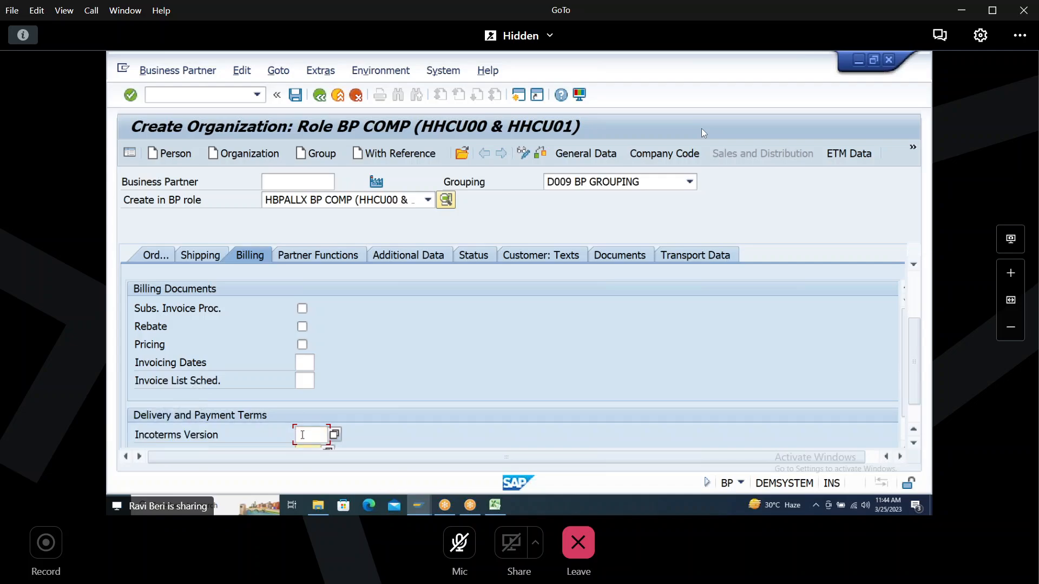
key(Tab)
text(CIF)
key(Tab)
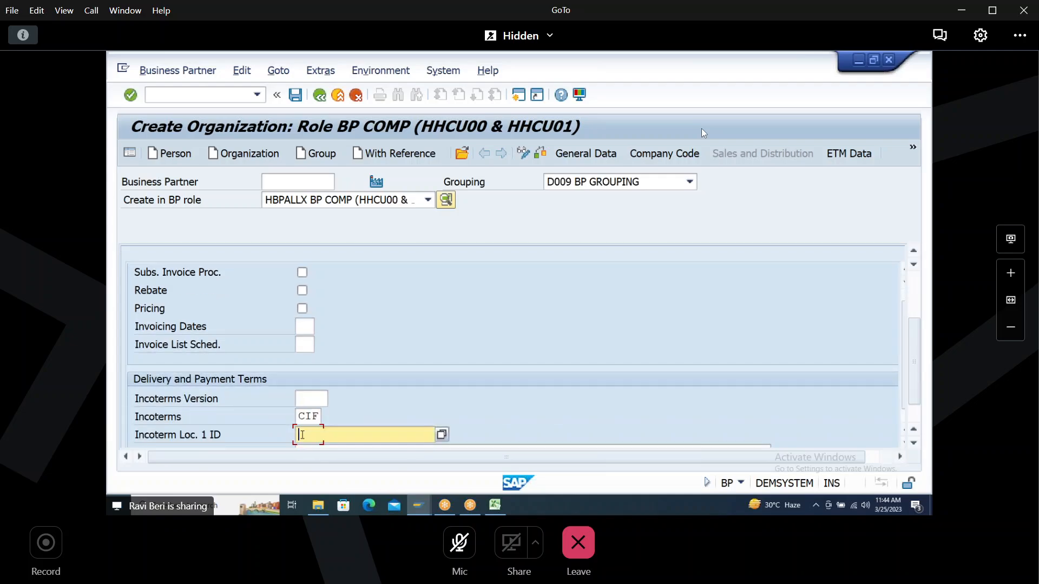
key(Tab)
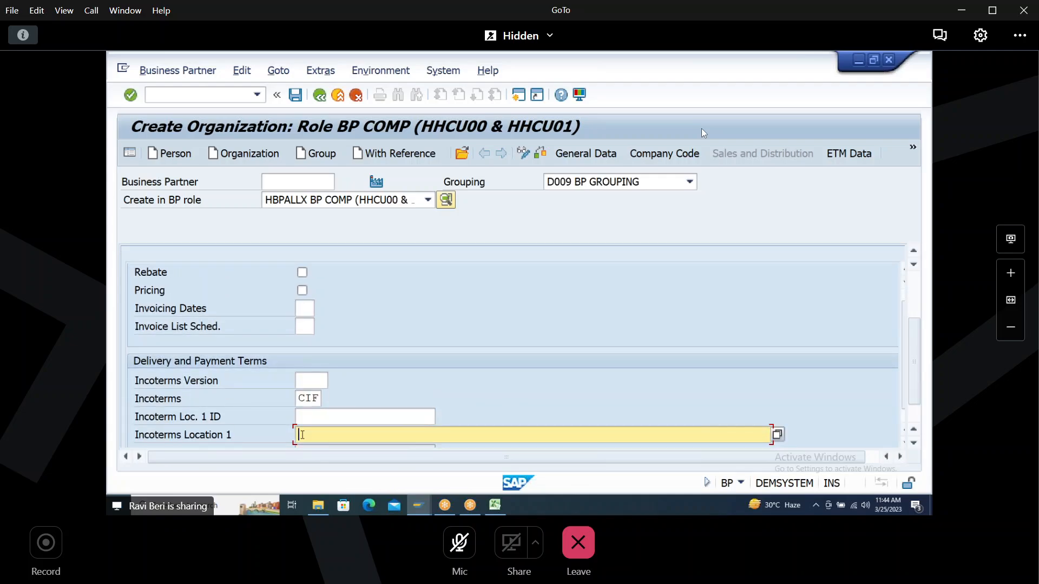
text(HYD)
Step: Set the payment terms to 0001 and the customer account assignment group to 01
key(Tab)
key(Tab)
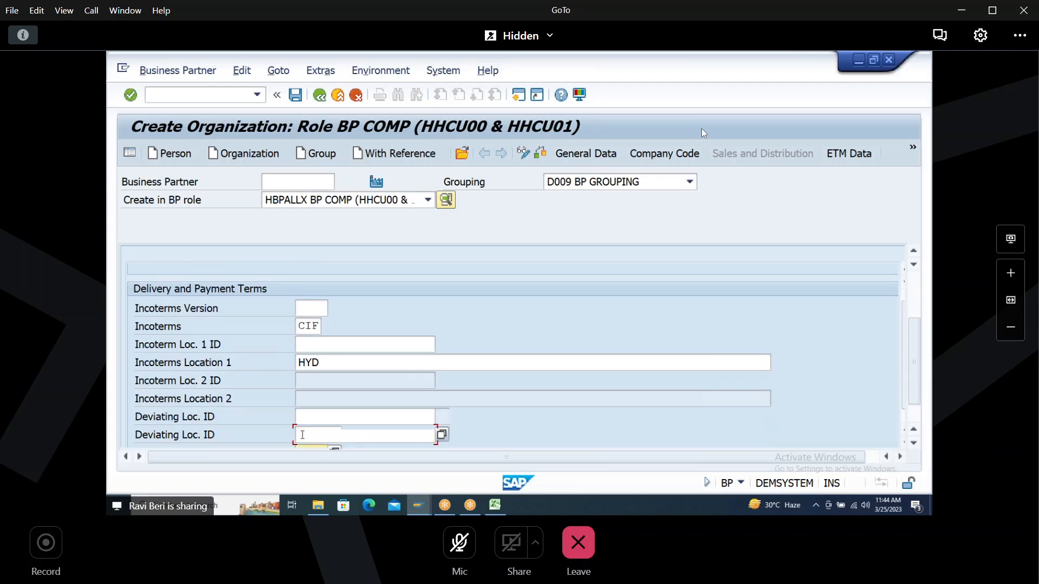
text(0001)
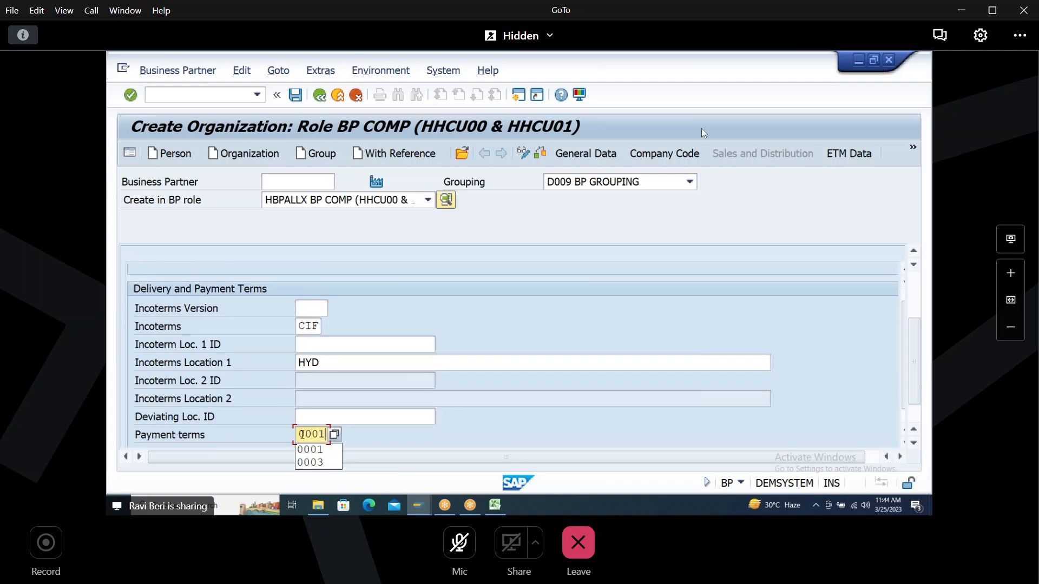
key(Tab)
text(01)
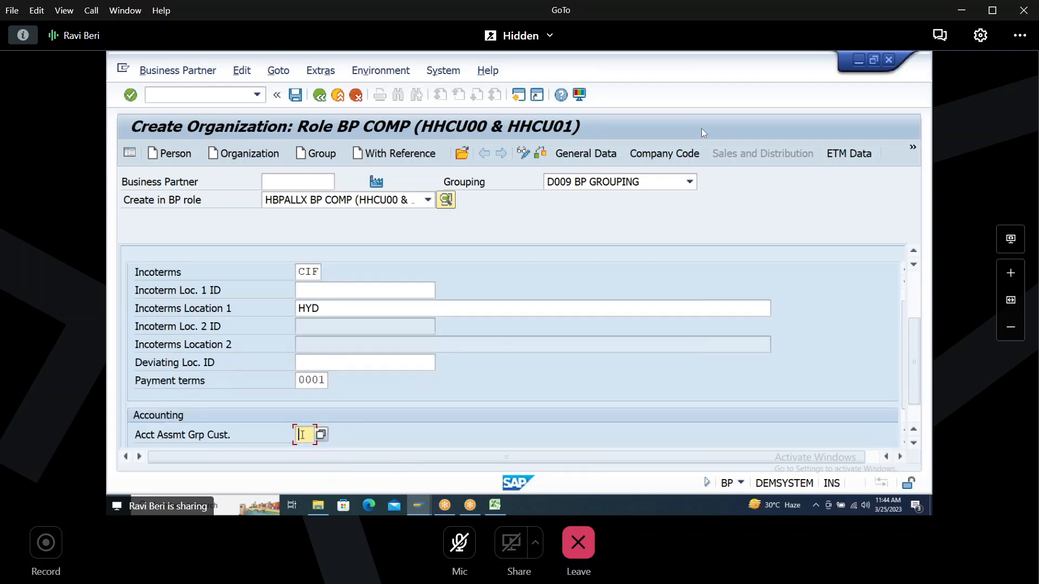
Step: Set the tax classification to 1 for the JOIG and JOCG output taxes and save the business partner
key(Tab)
text(1)
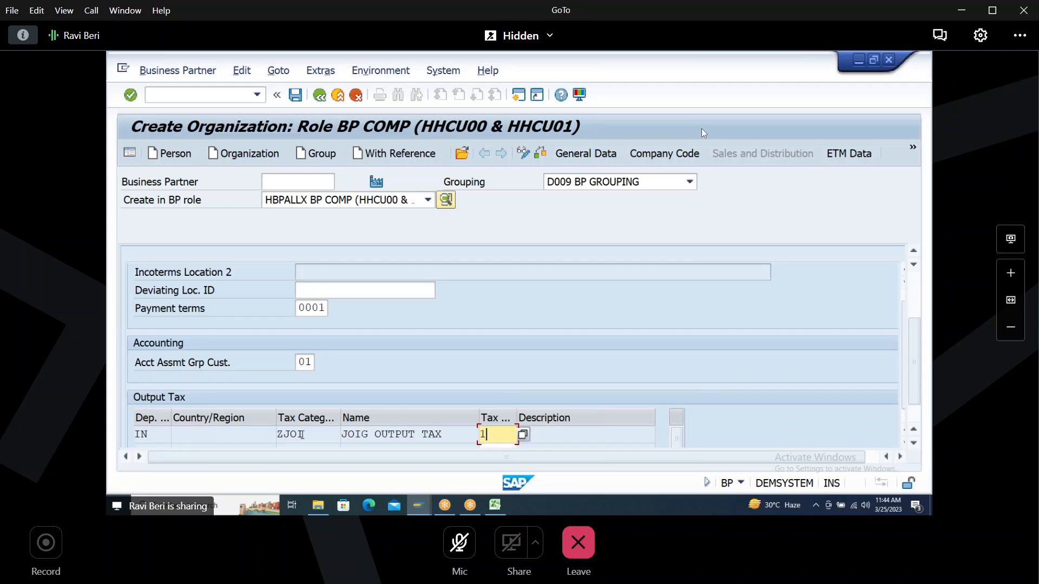
key(Tab)
text(1)
key(Tab)
key(Return)
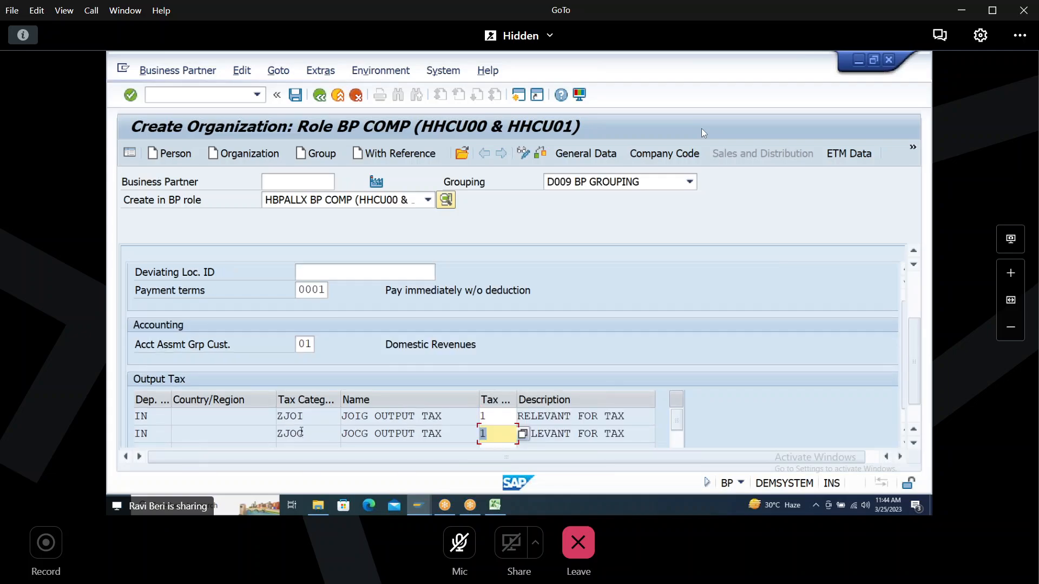
click(296, 95)
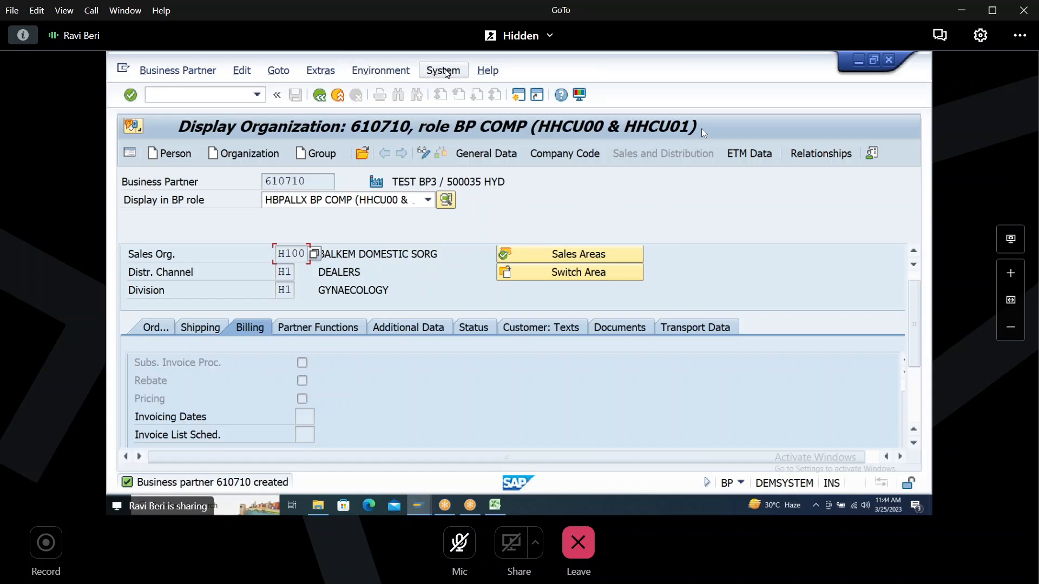
click(194, 95)
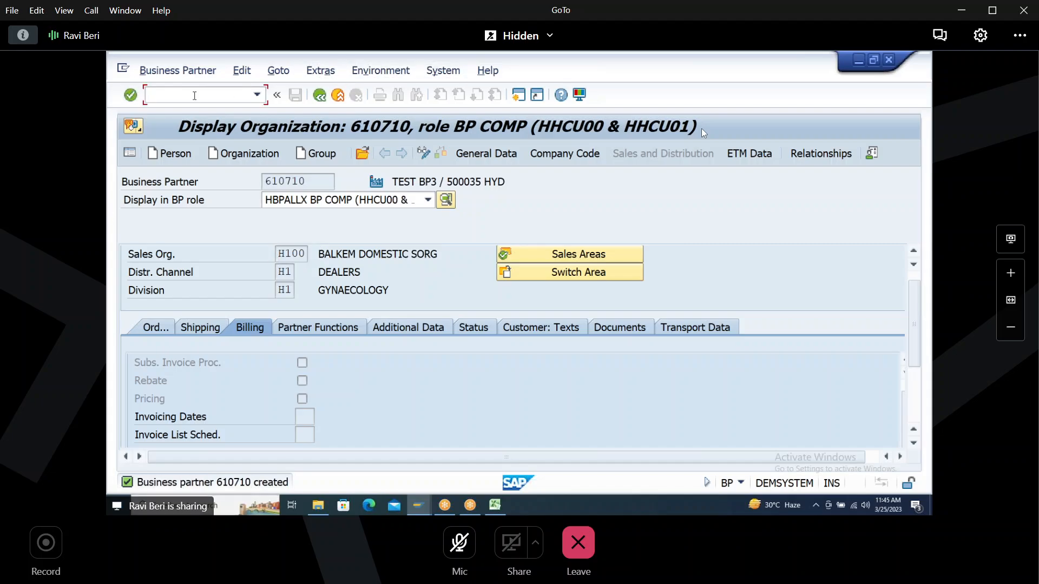
text(/N)
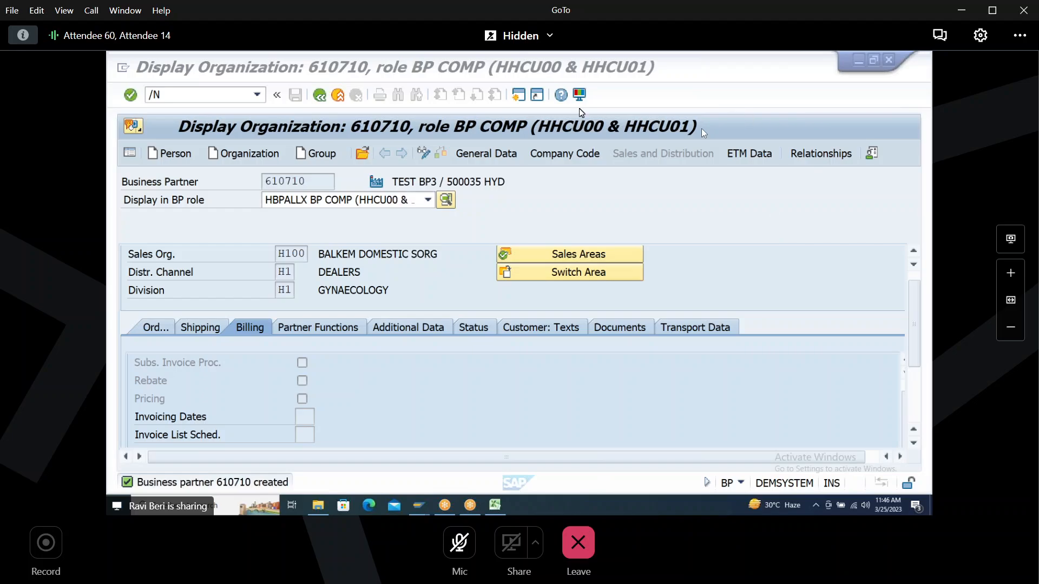
click(199, 95)
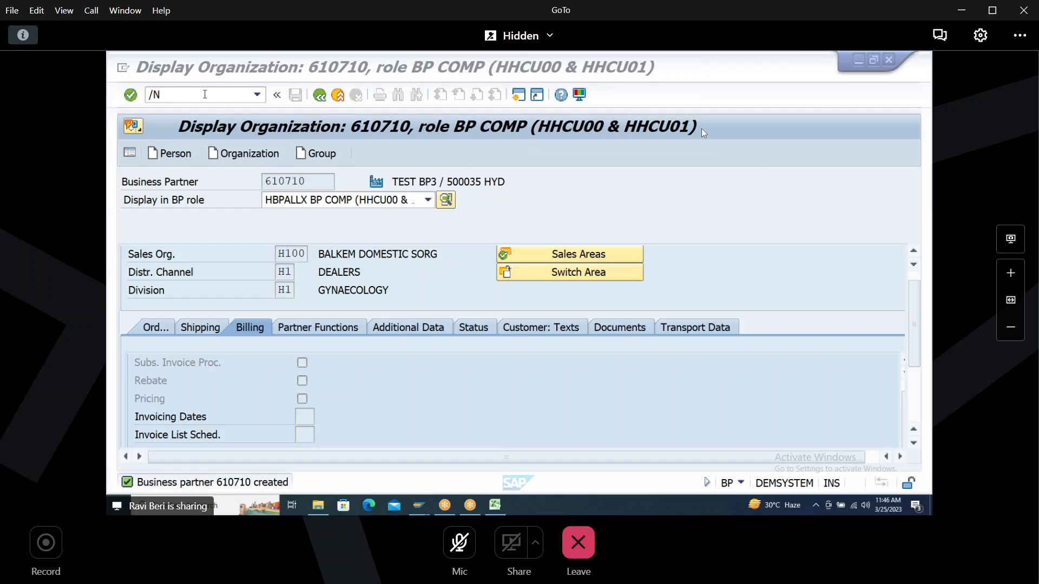
drag(193, 95, 108, 90)
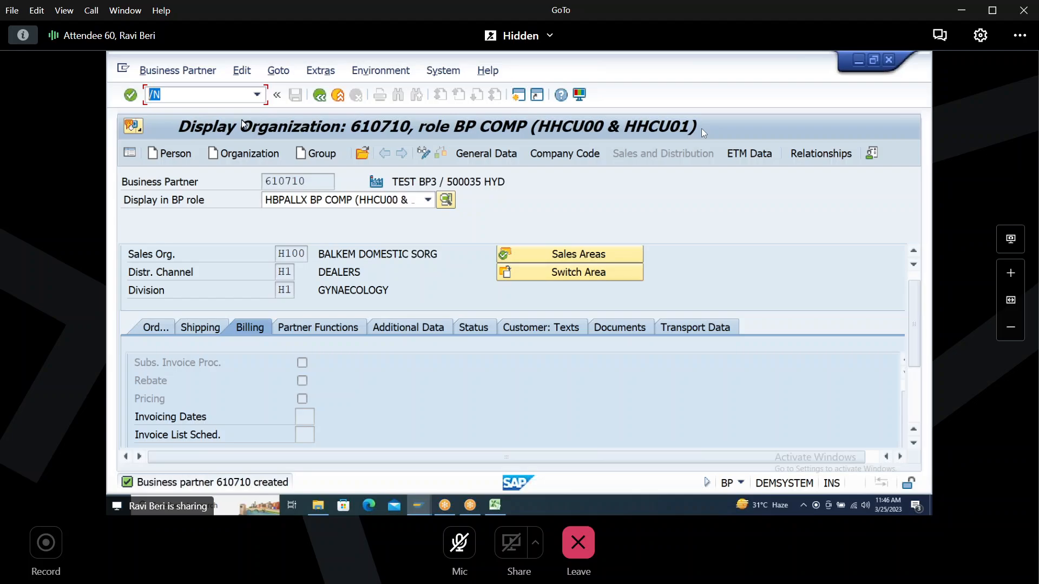
click(179, 97)
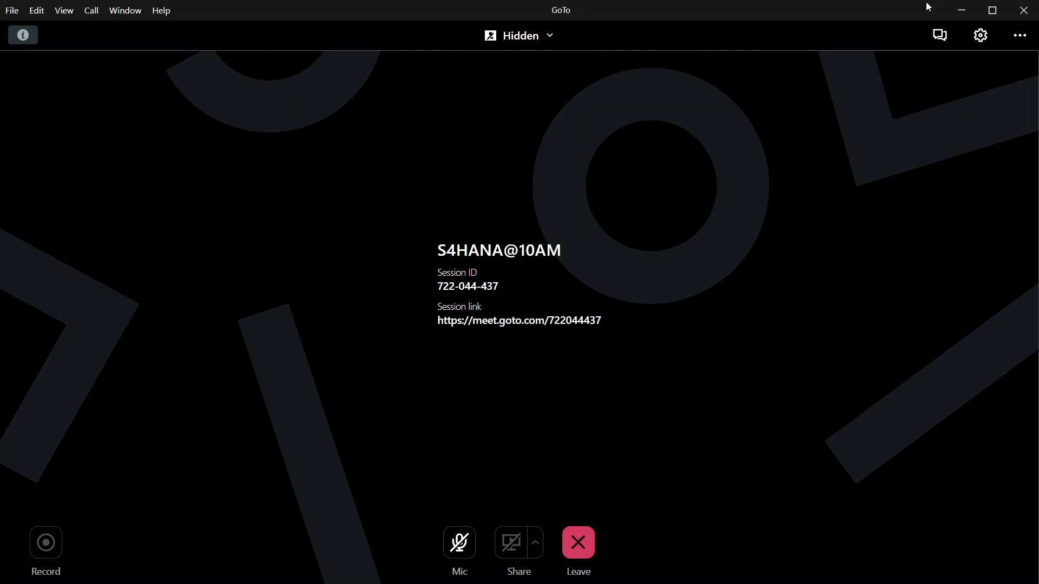
click(960, 11)
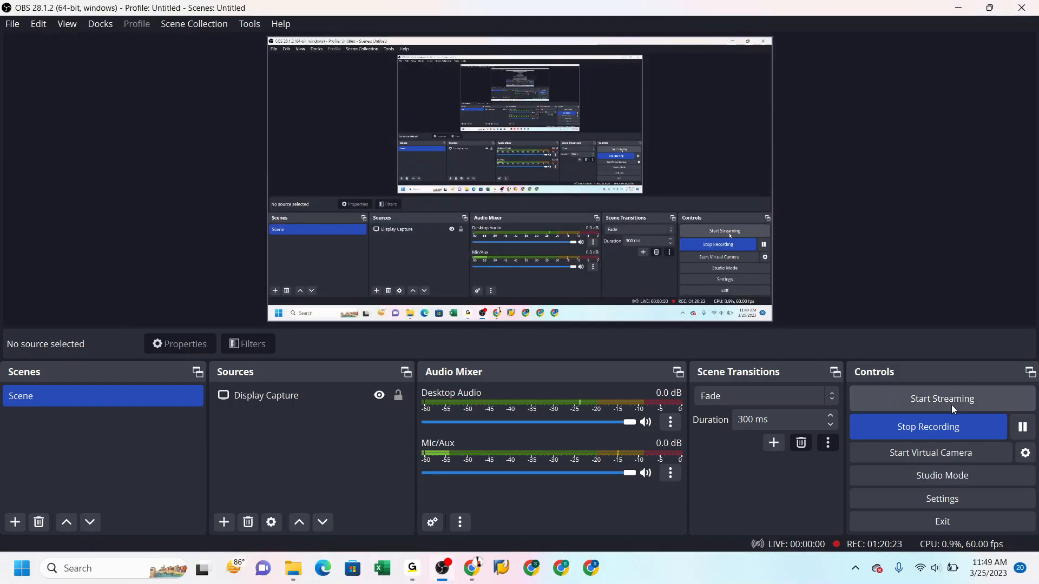